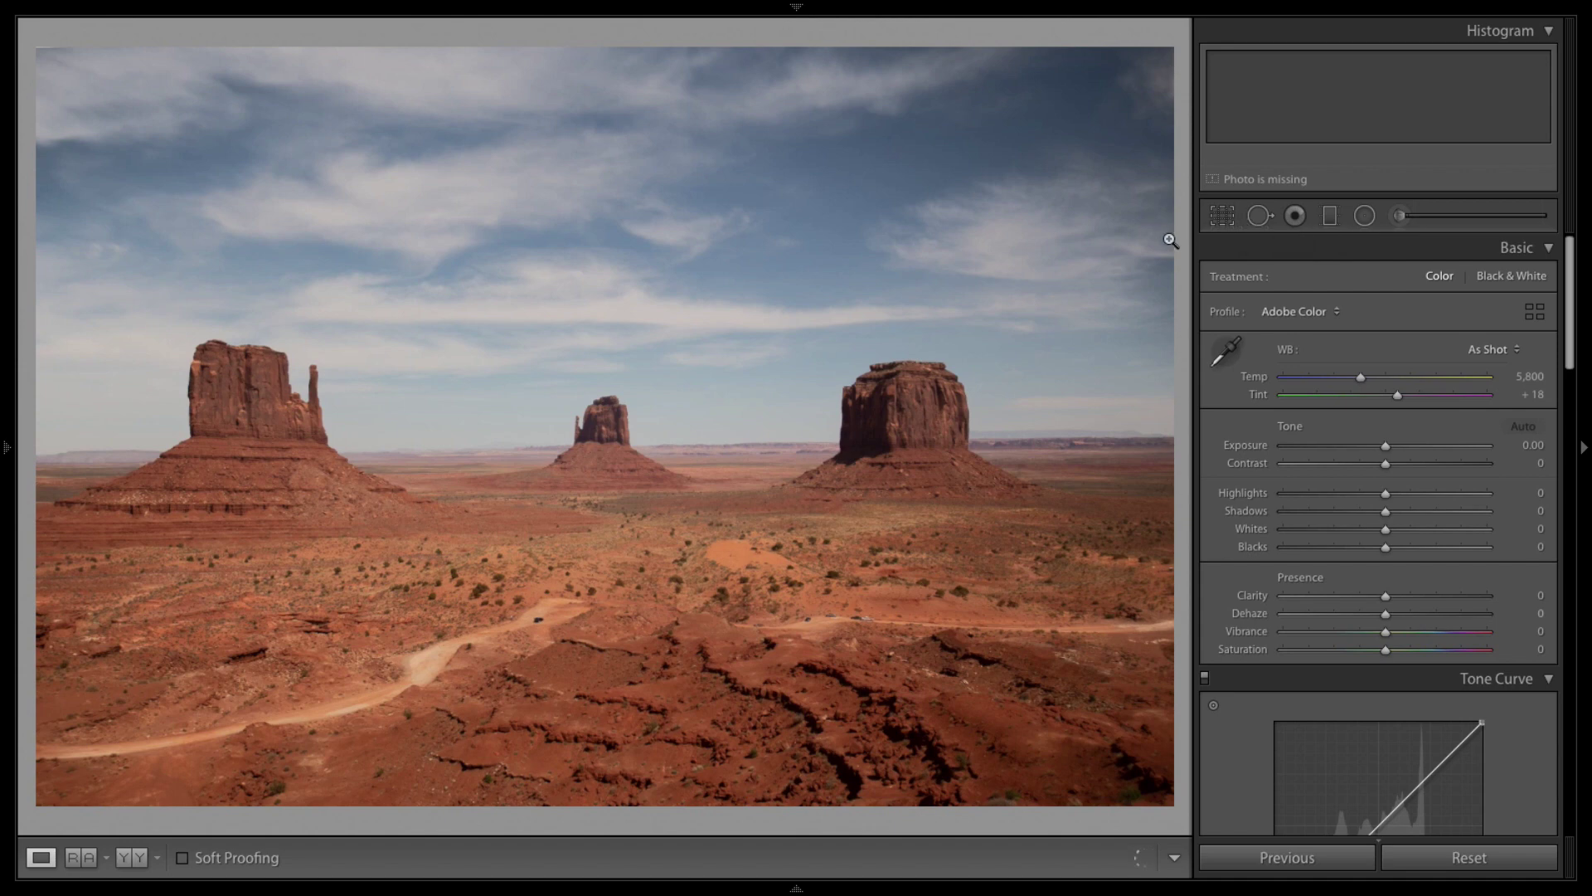
Start cropping the photo, choose the Custom aspect ratio and lower the crop's upper edge slightly.
{"action": "left_click", "coordinate": [1223, 215]}
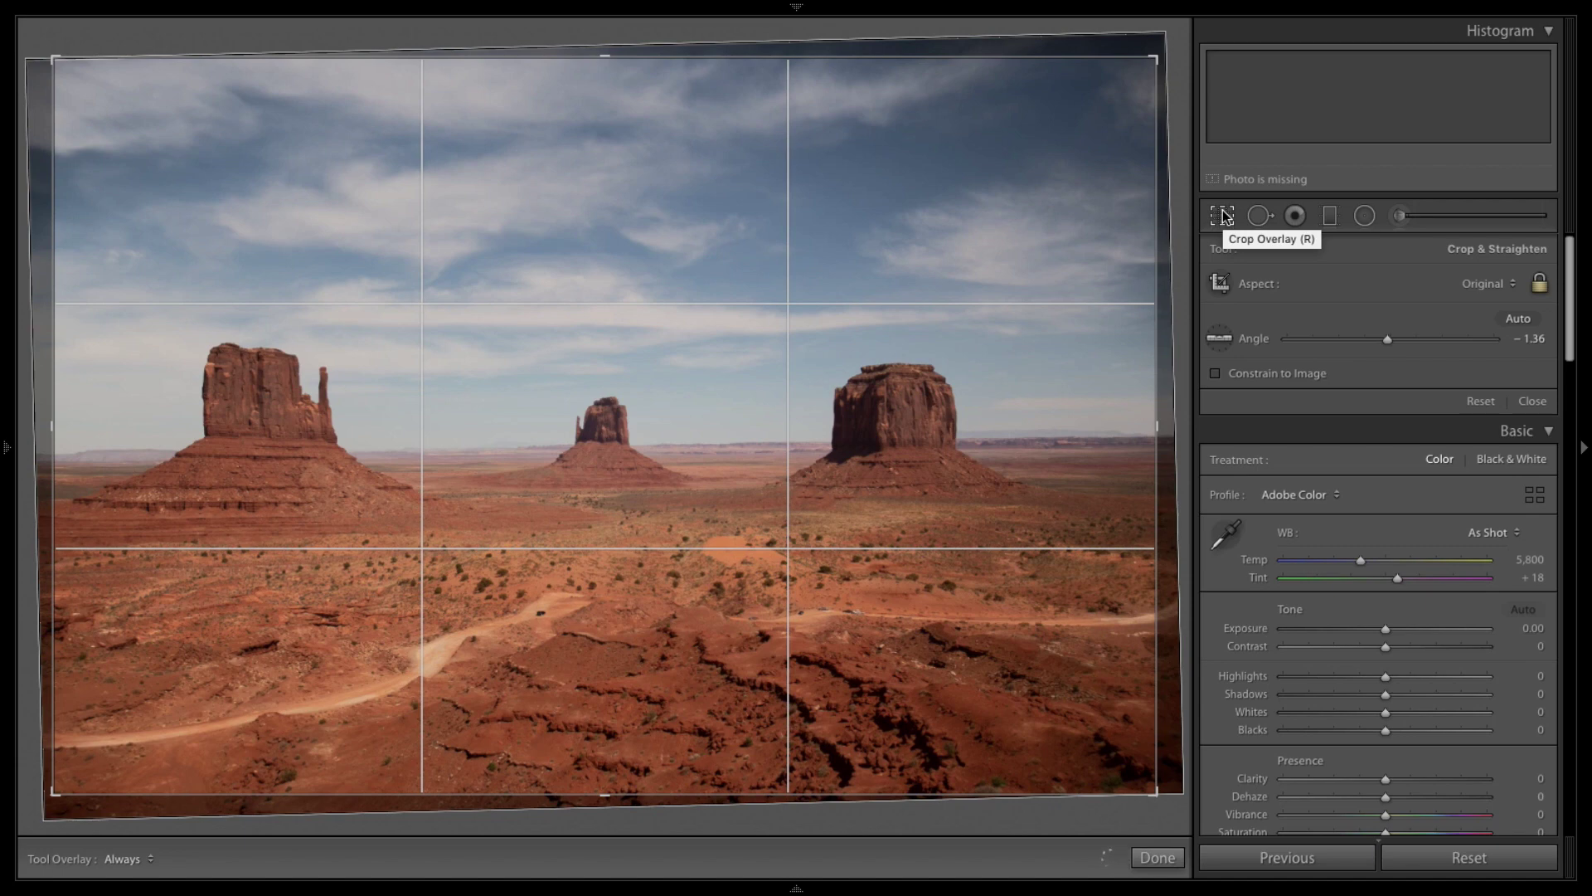
{"action": "left_click", "coordinate": [1299, 284]}
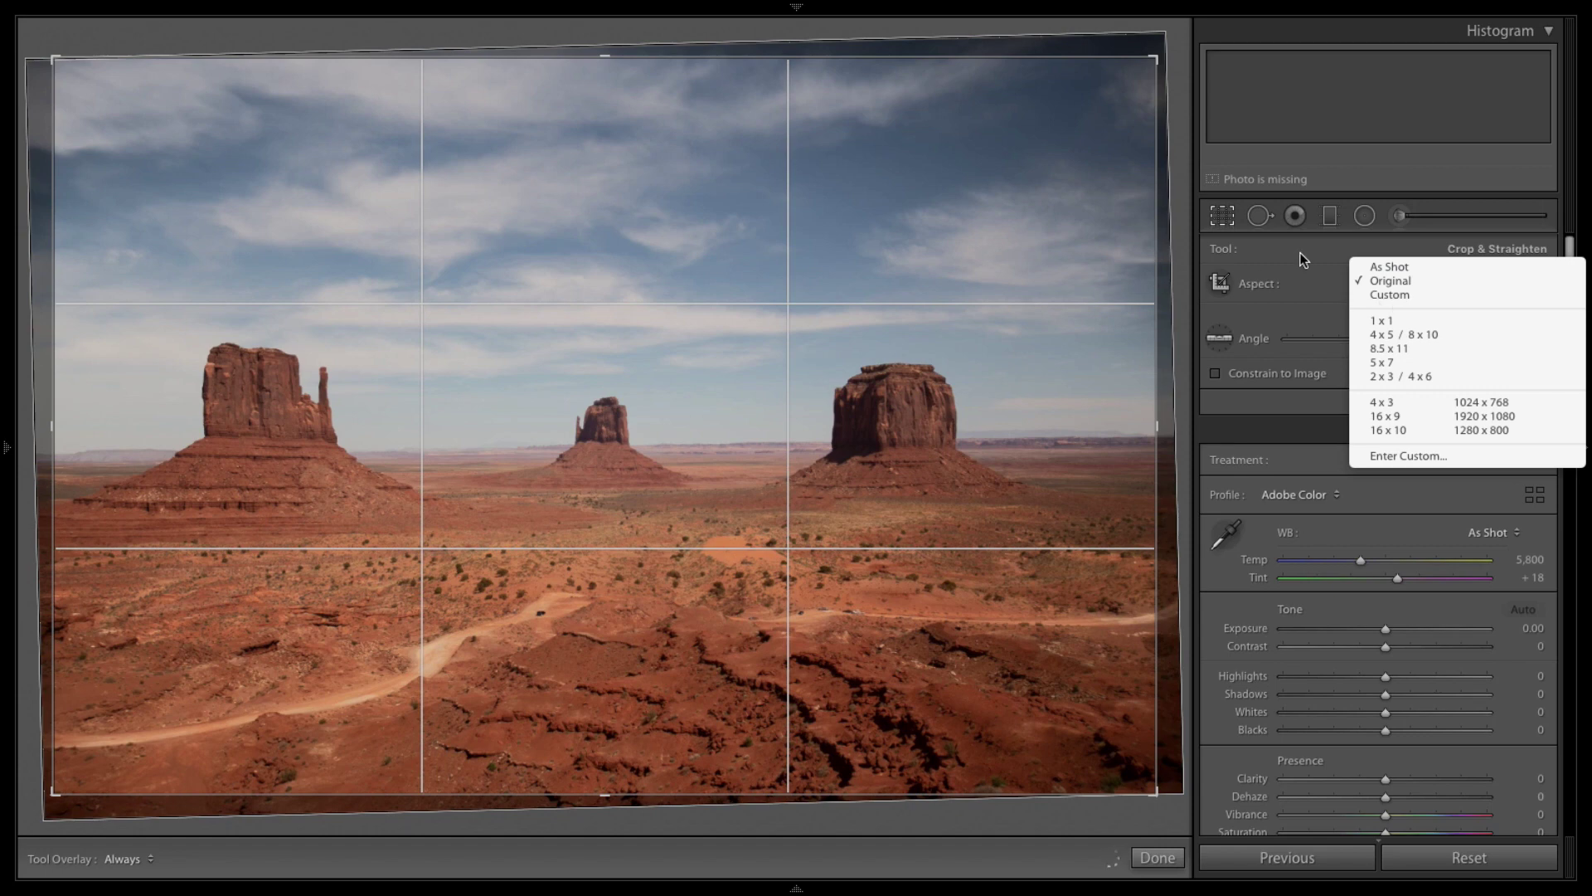
{"action": "left_click", "coordinate": [1303, 259]}
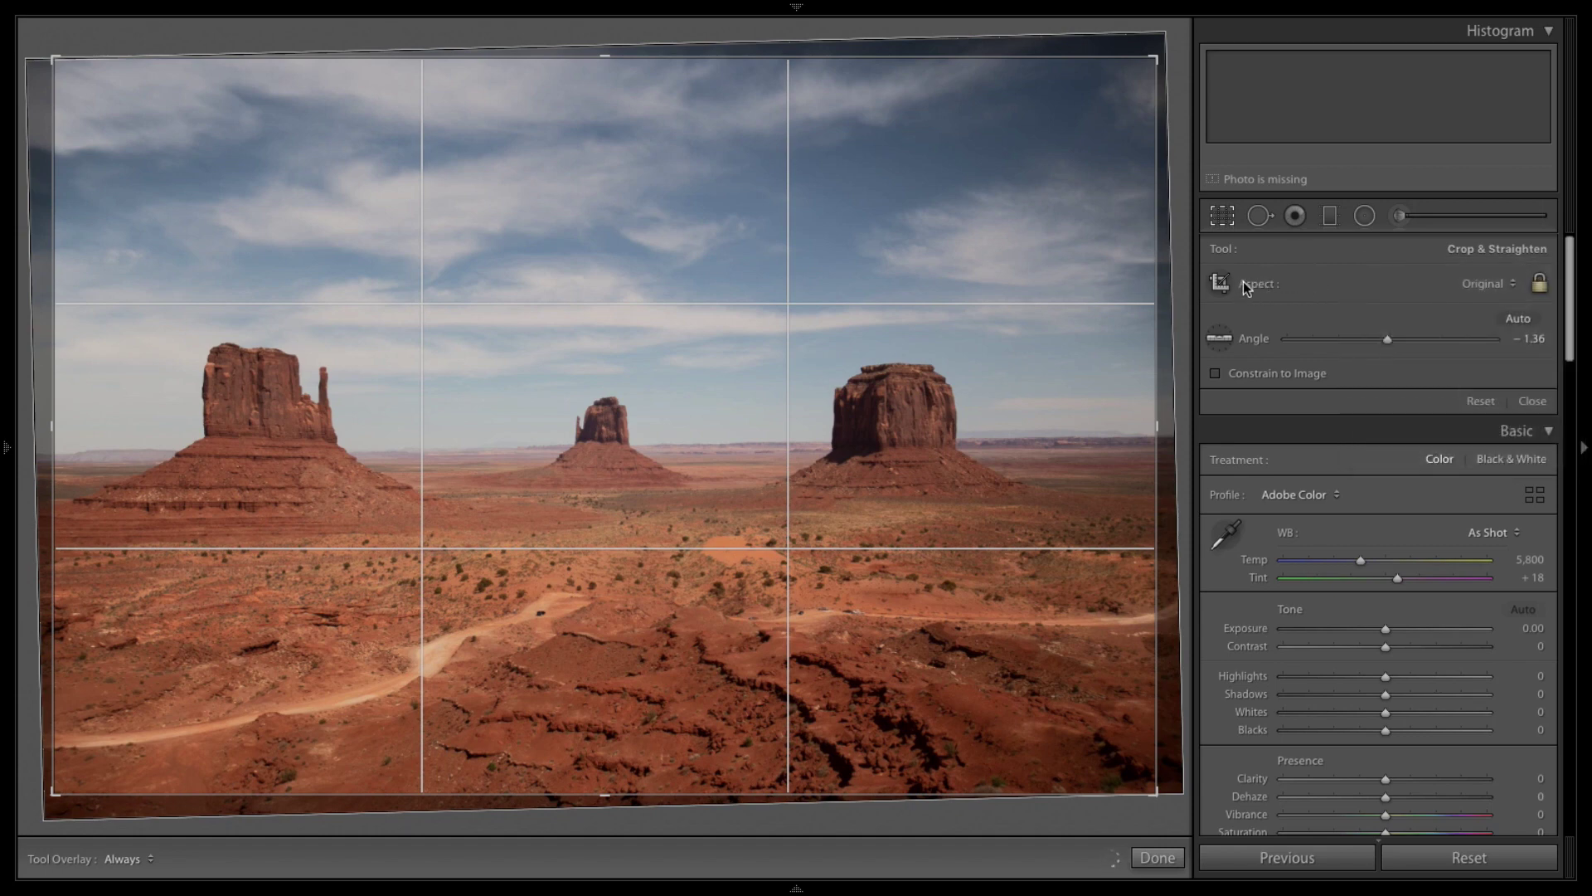
{"action": "left_click", "coordinate": [1285, 282]}
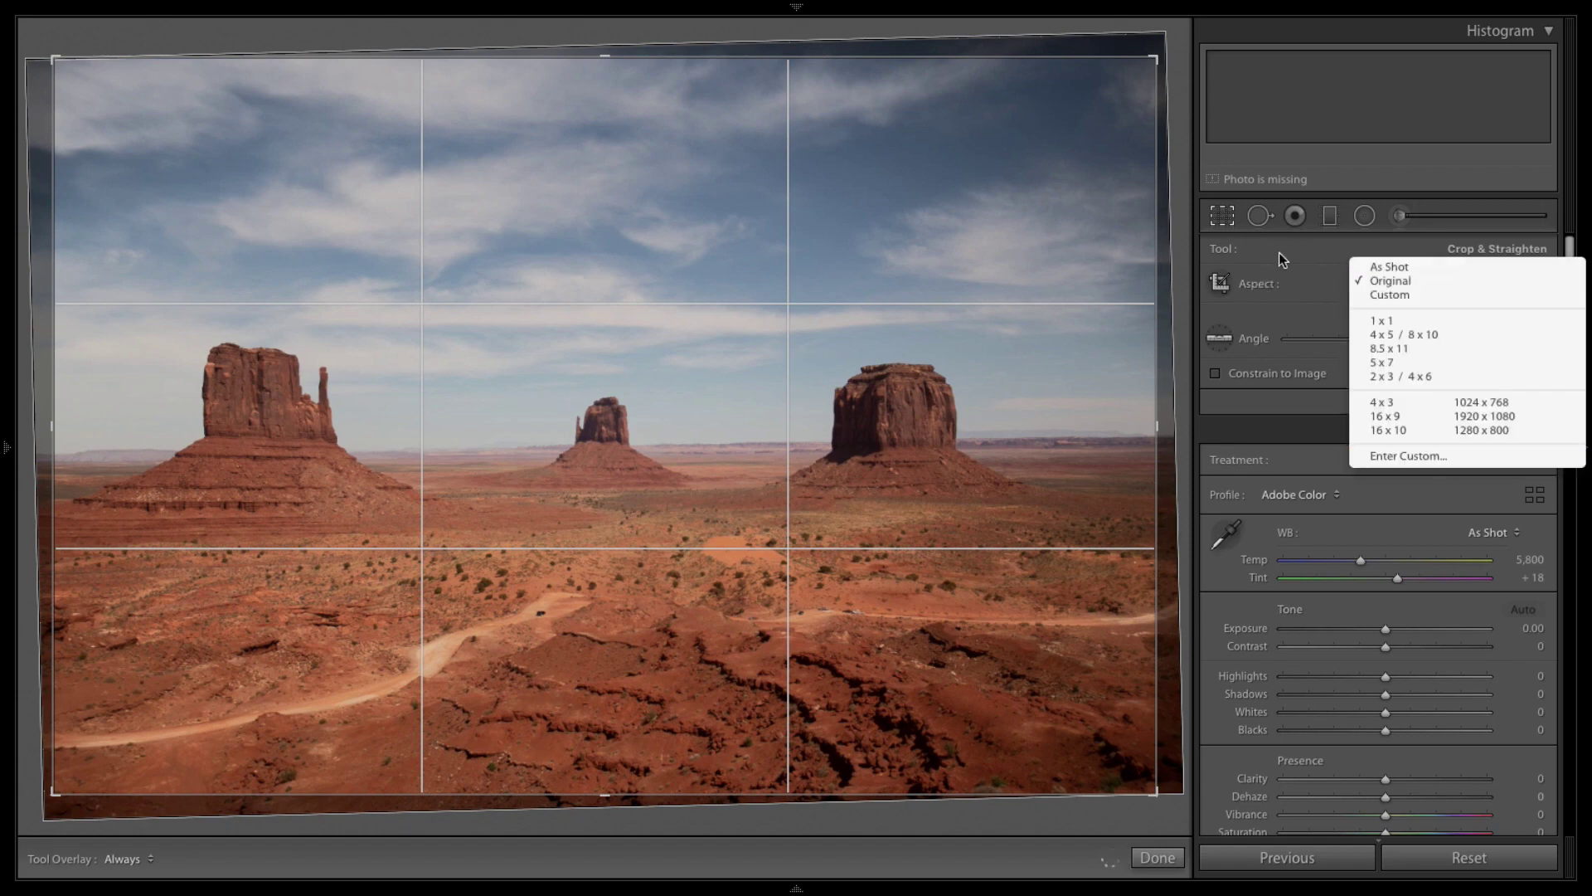
{"action": "left_click", "coordinate": [1283, 266]}
{"action": "left_click", "coordinate": [1287, 276]}
{"action": "left_click", "coordinate": [1411, 295]}
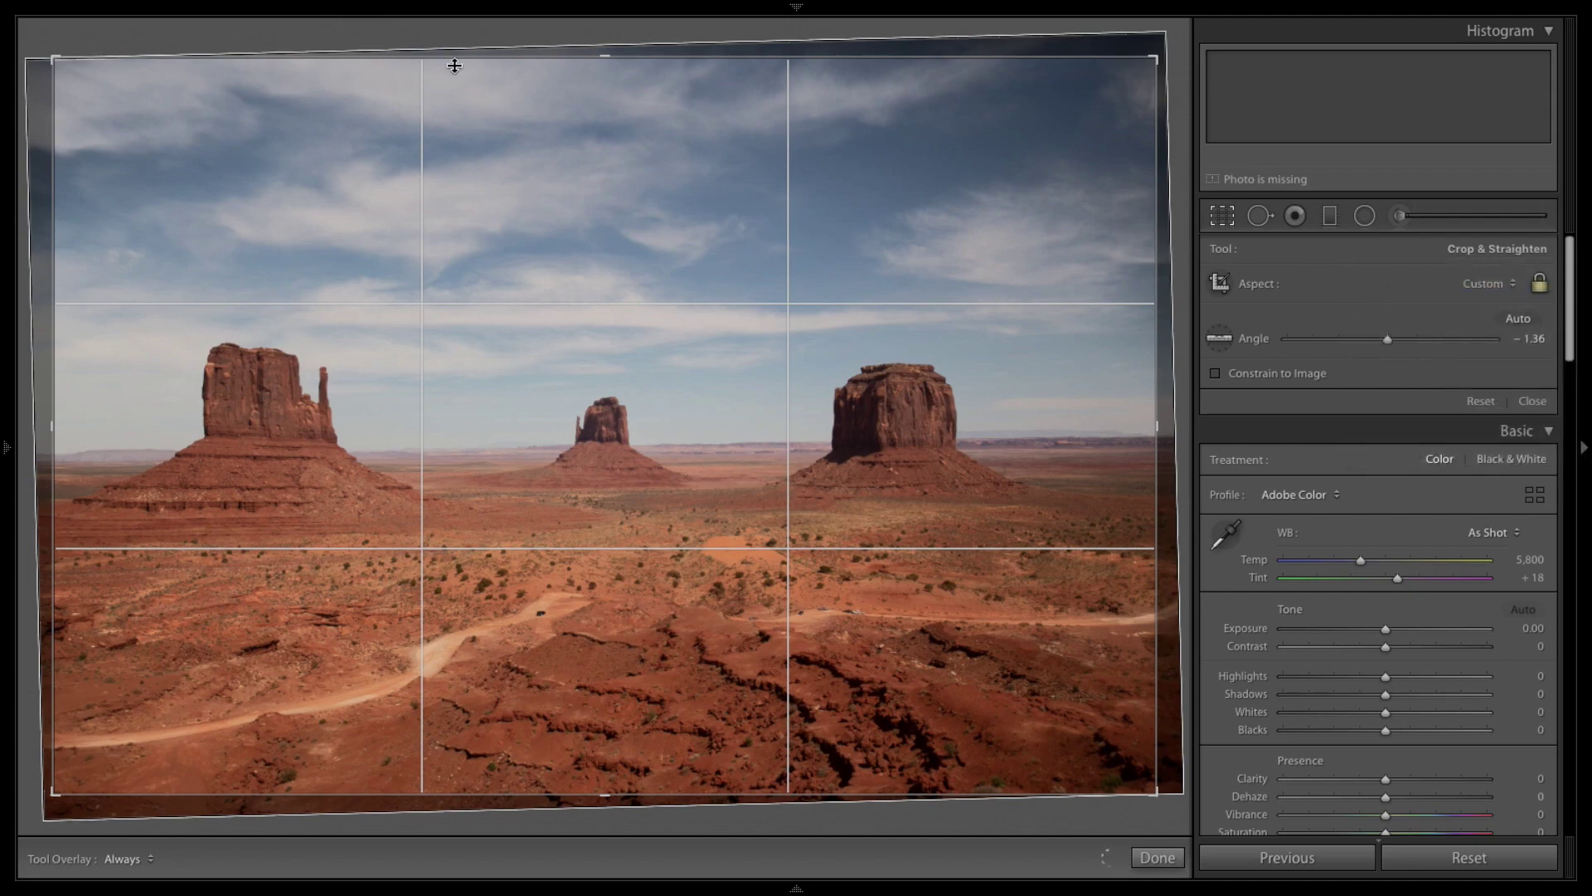
{"action": "mouse_move", "coordinate": [603, 57]}
{"action": "left_mouse_down"}
{"action": "mouse_move", "coordinate": [604, 99]}
{"action": "mouse_move", "coordinate": [599, 60]}
{"action": "left_mouse_up"}
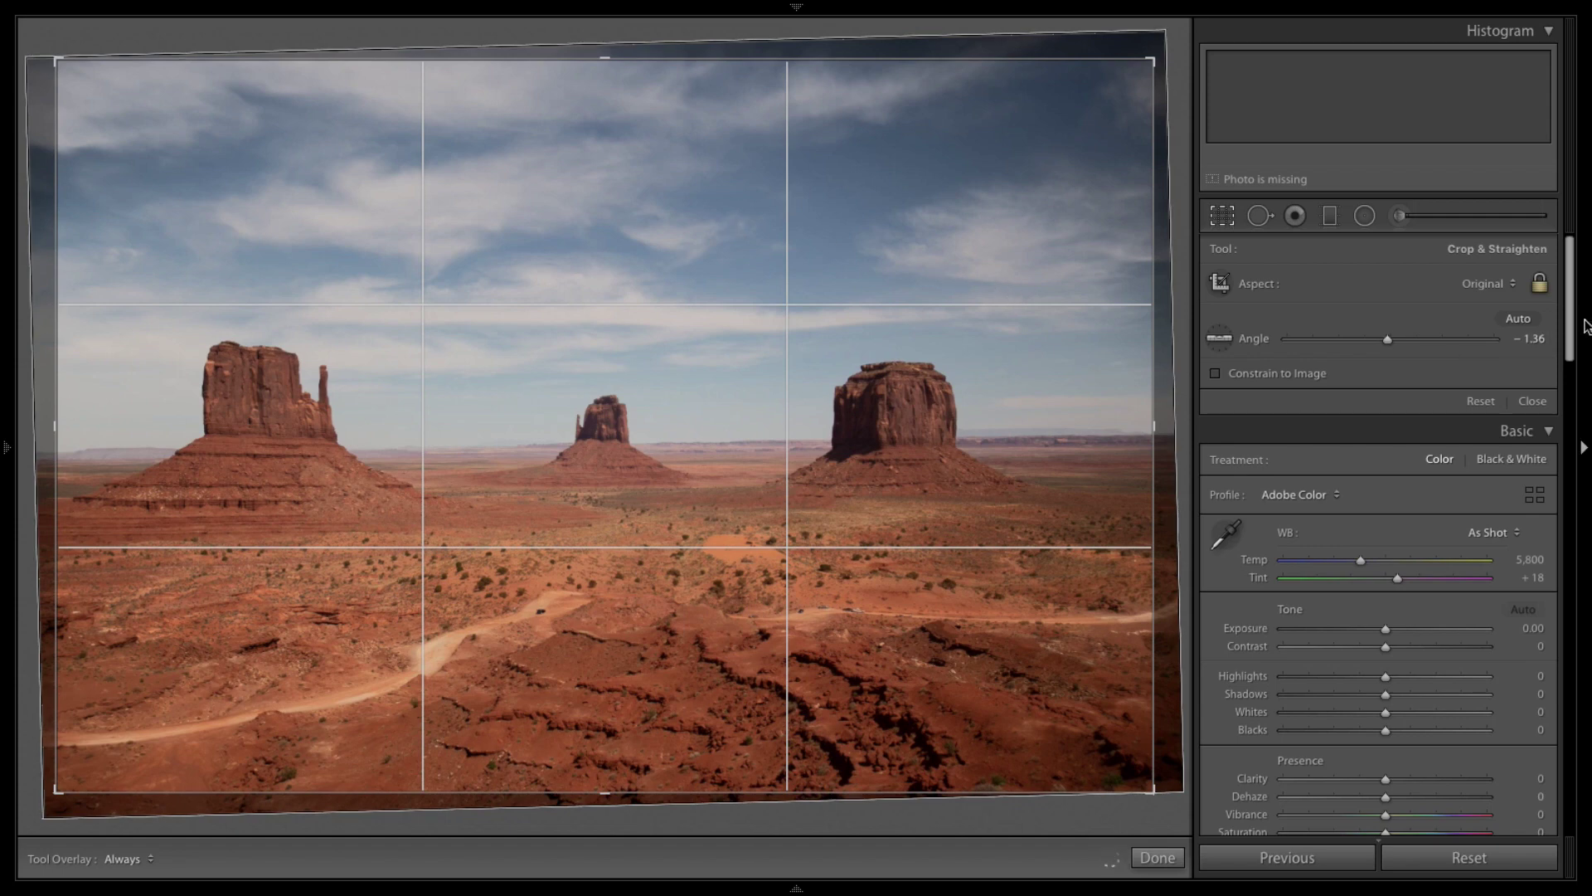
Unlock the crop's aspect ratio, narrow the frame to a wide panoramic format, and set the rotation to −1.19.
{"action": "left_click", "coordinate": [1538, 283]}
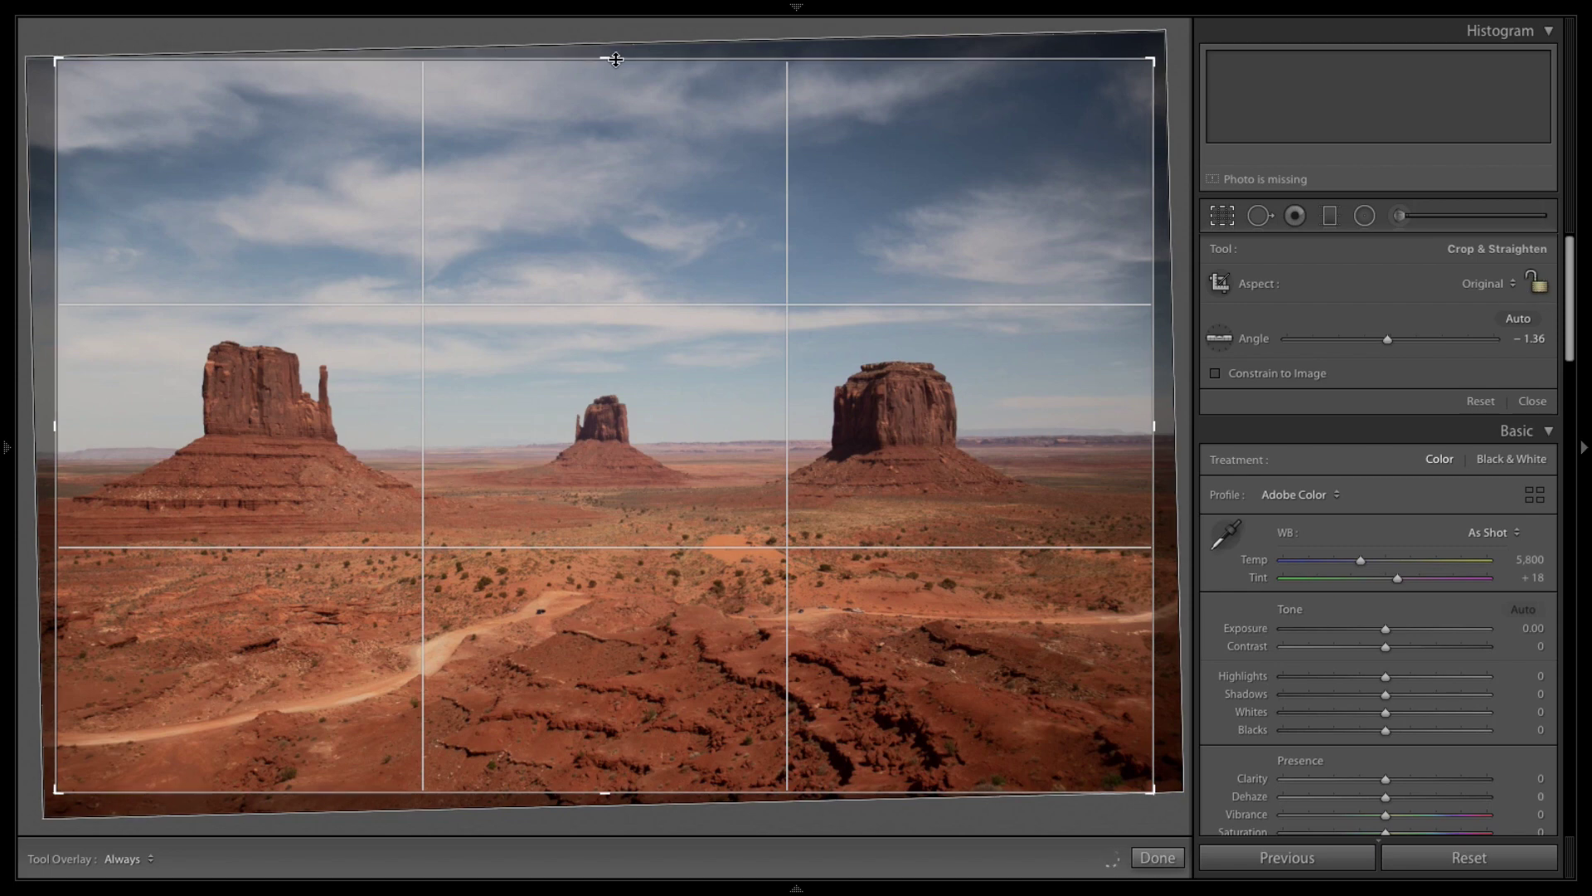
{"action": "mouse_move", "coordinate": [612, 58]}
{"action": "left_mouse_down"}
{"action": "mouse_move", "coordinate": [611, 113]}
{"action": "mouse_move", "coordinate": [608, 60]}
{"action": "left_mouse_up"}
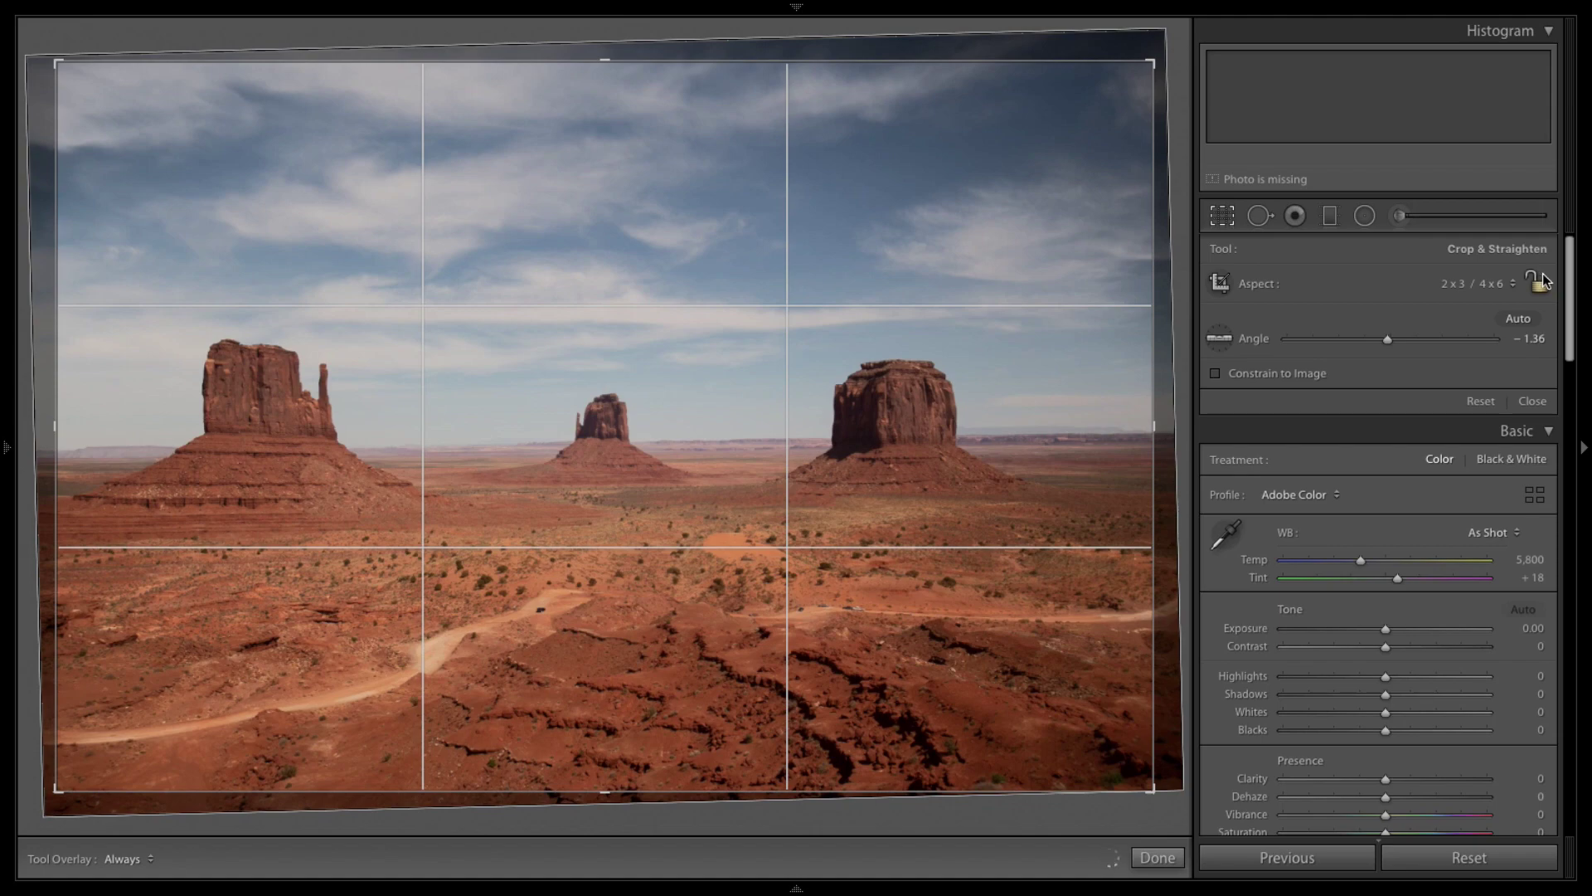
{"action": "left_click_drag", "start_coordinate": [605, 61], "coordinate": [623, 127]}
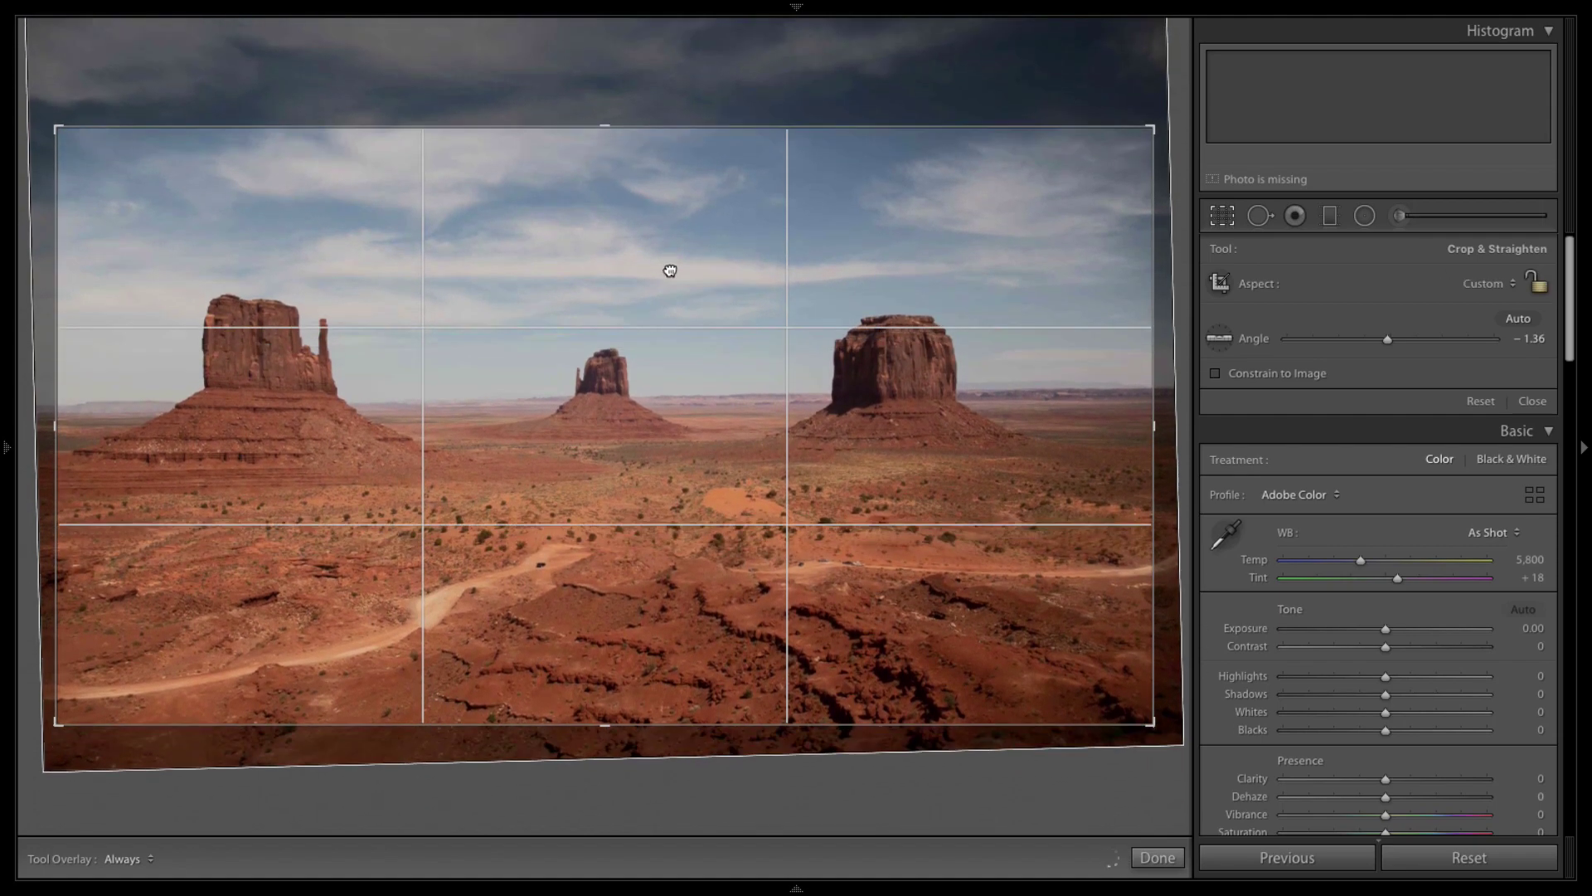
{"action": "mouse_move", "coordinate": [670, 270]}
{"action": "left_mouse_down"}
{"action": "mouse_move", "coordinate": [682, 309]}
{"action": "mouse_move", "coordinate": [658, 302]}
{"action": "mouse_move", "coordinate": [664, 274]}
{"action": "left_mouse_up"}
{"action": "left_click_drag", "start_coordinate": [1151, 72], "coordinate": [1156, 68]}
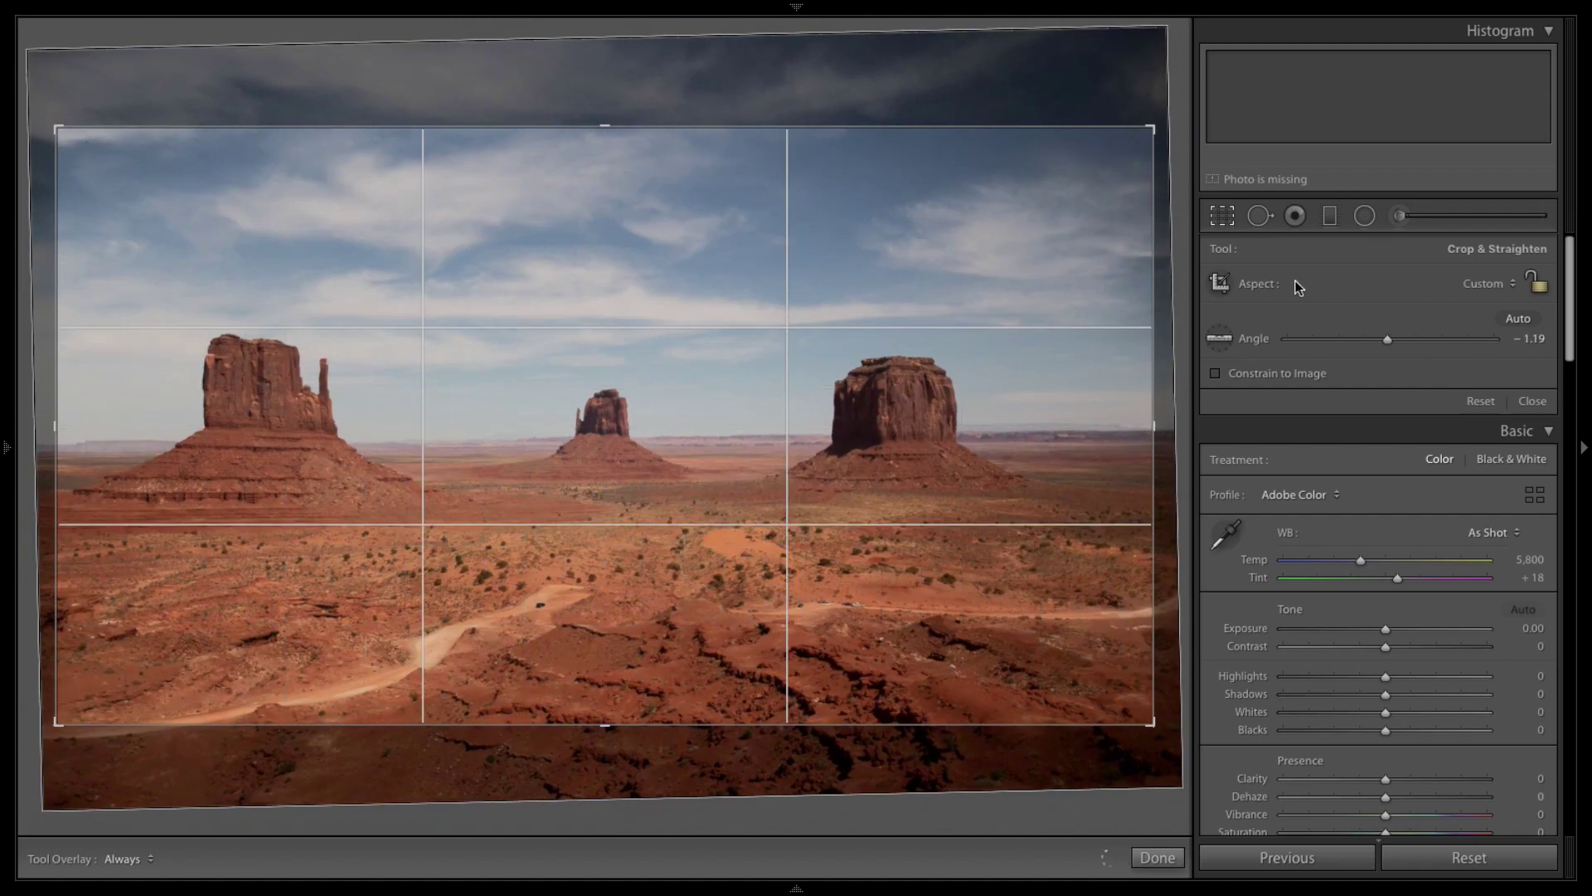
Reposition the photo inside the unlocked crop frame and widen the frame slightly at its sides.
{"action": "left_click", "coordinate": [1485, 283]}
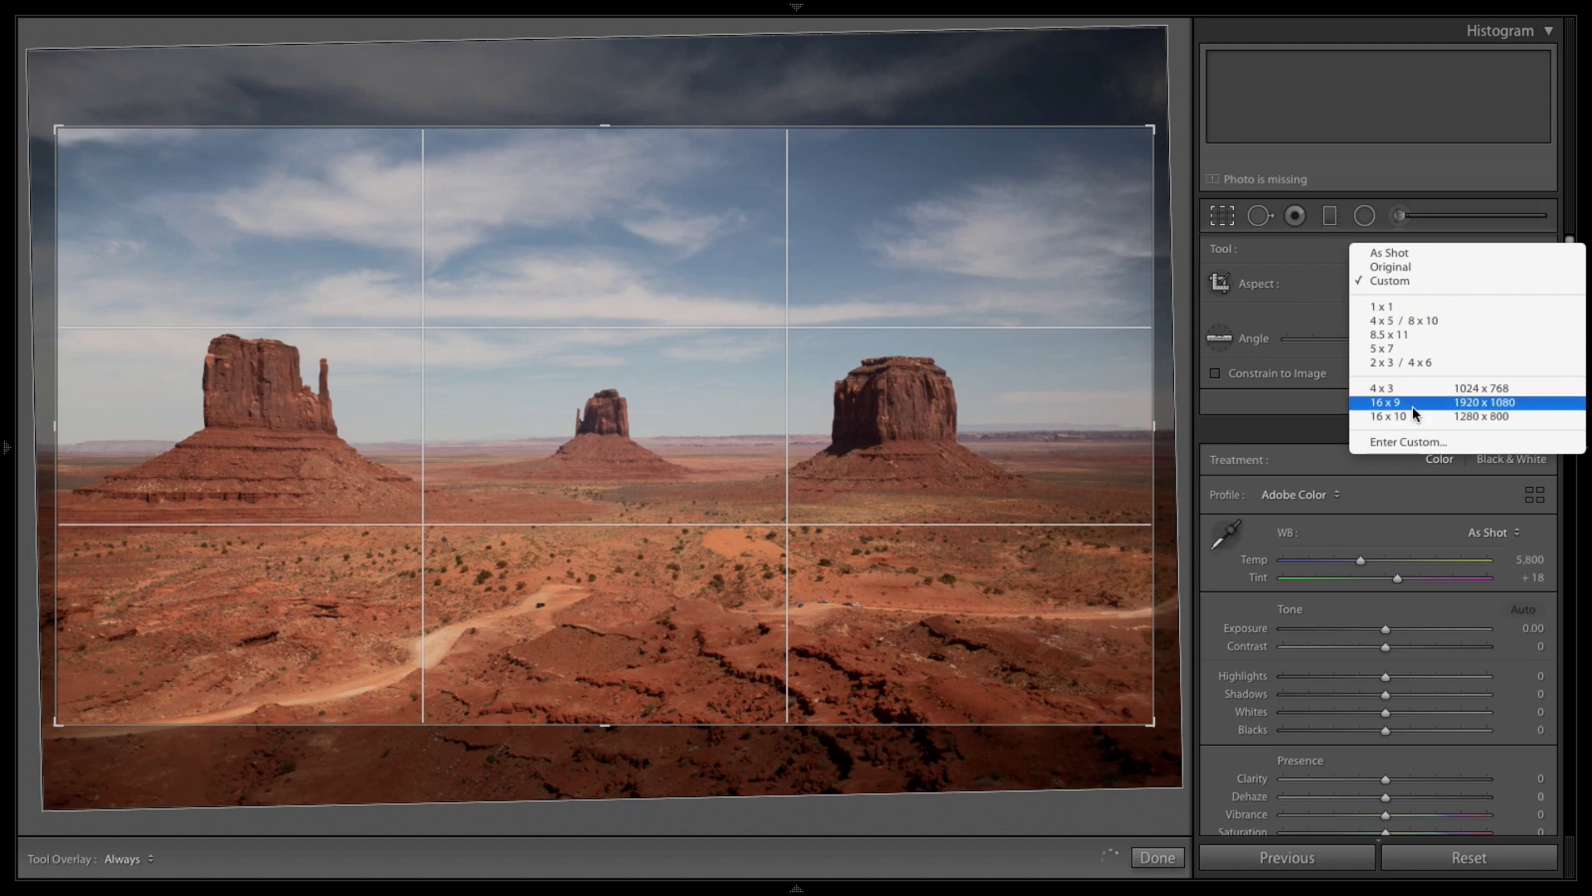
{"action": "left_click", "coordinate": [735, 97]}
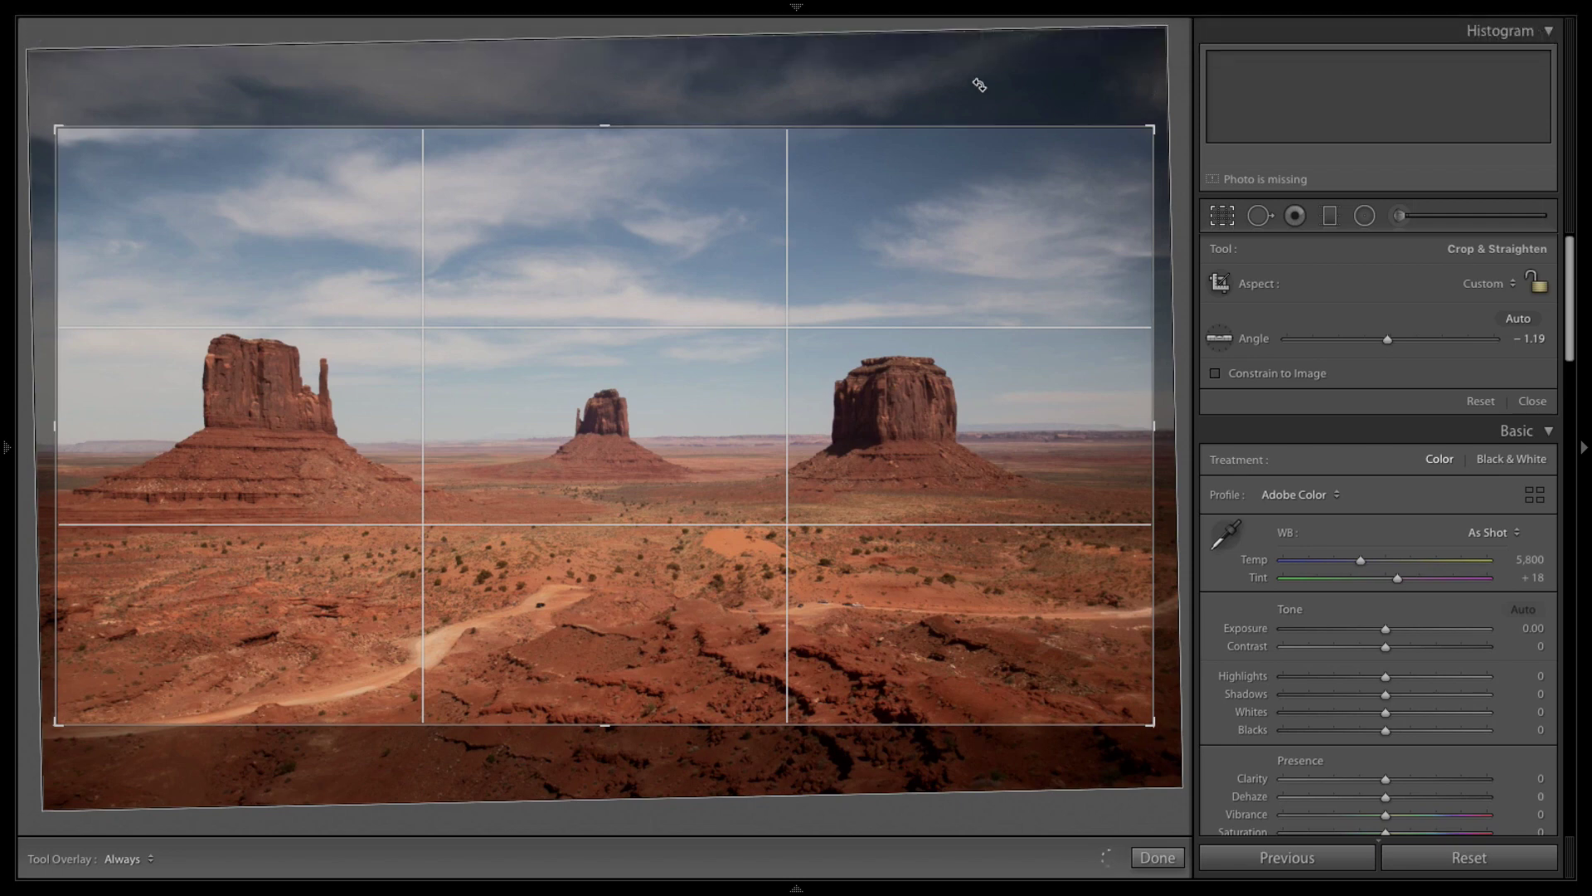
{"action": "left_click_drag", "start_coordinate": [639, 657], "coordinate": [643, 647]}
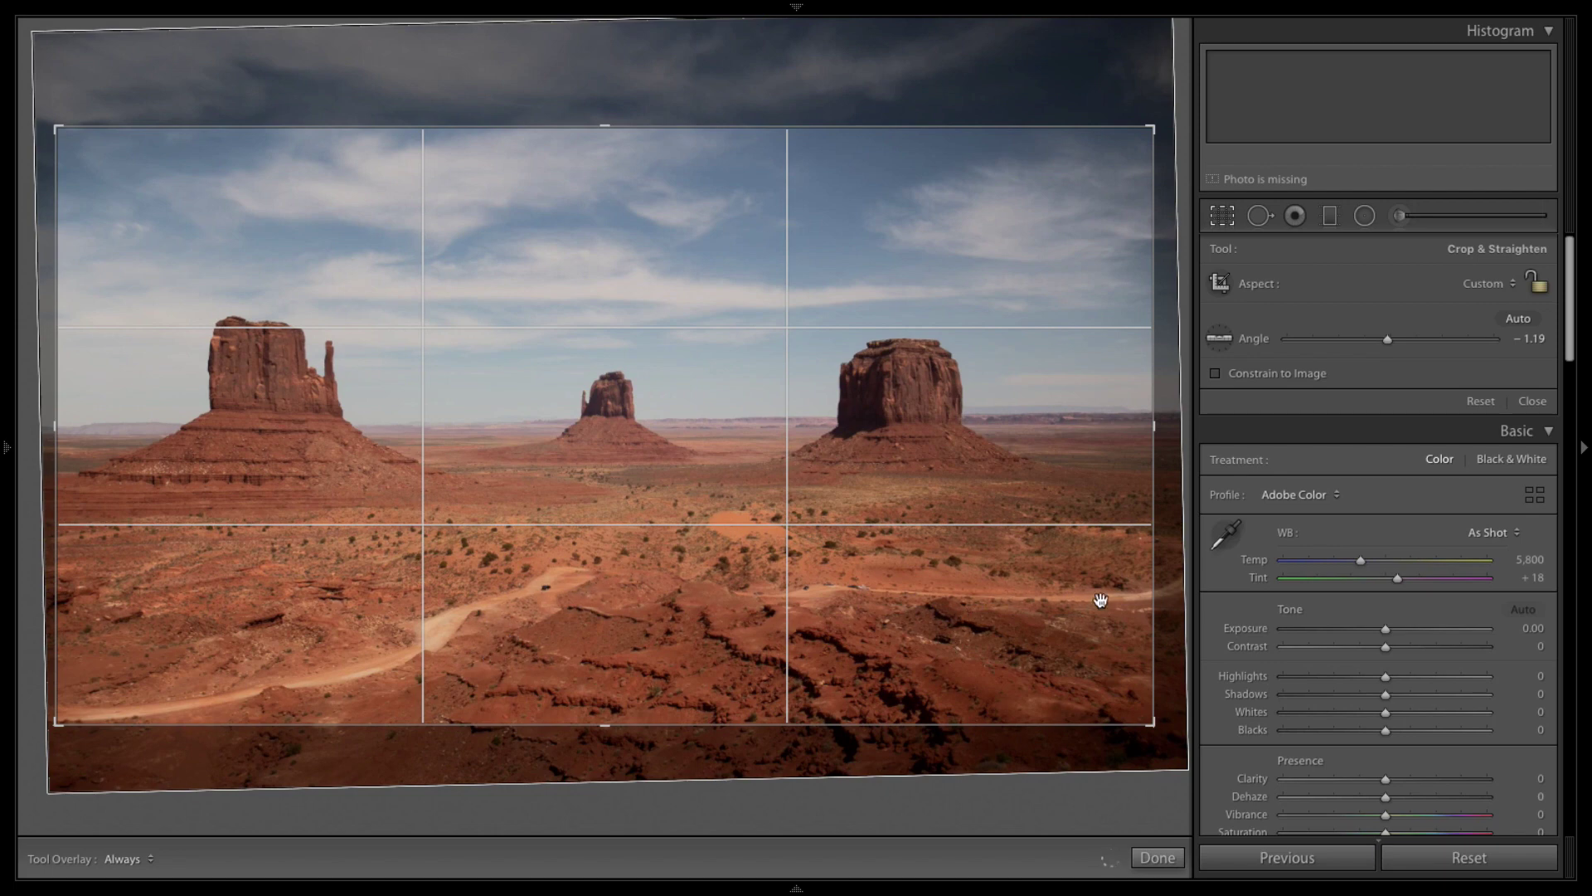
{"action": "left_click_drag", "start_coordinate": [1101, 597], "coordinate": [1021, 620]}
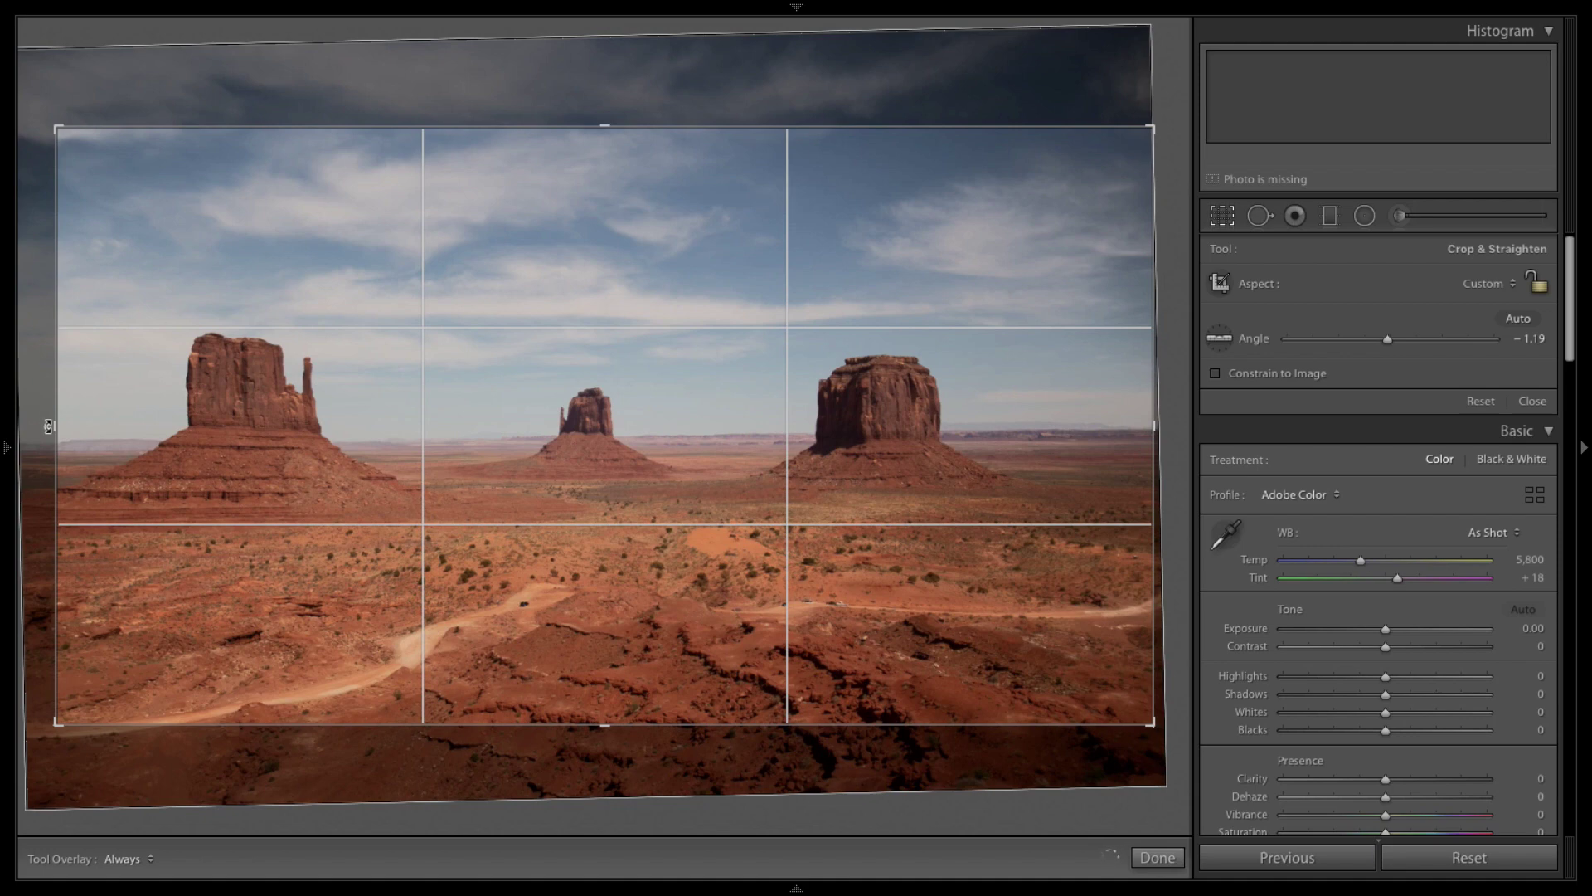
{"action": "left_click_drag", "start_coordinate": [160, 420], "coordinate": [182, 420]}
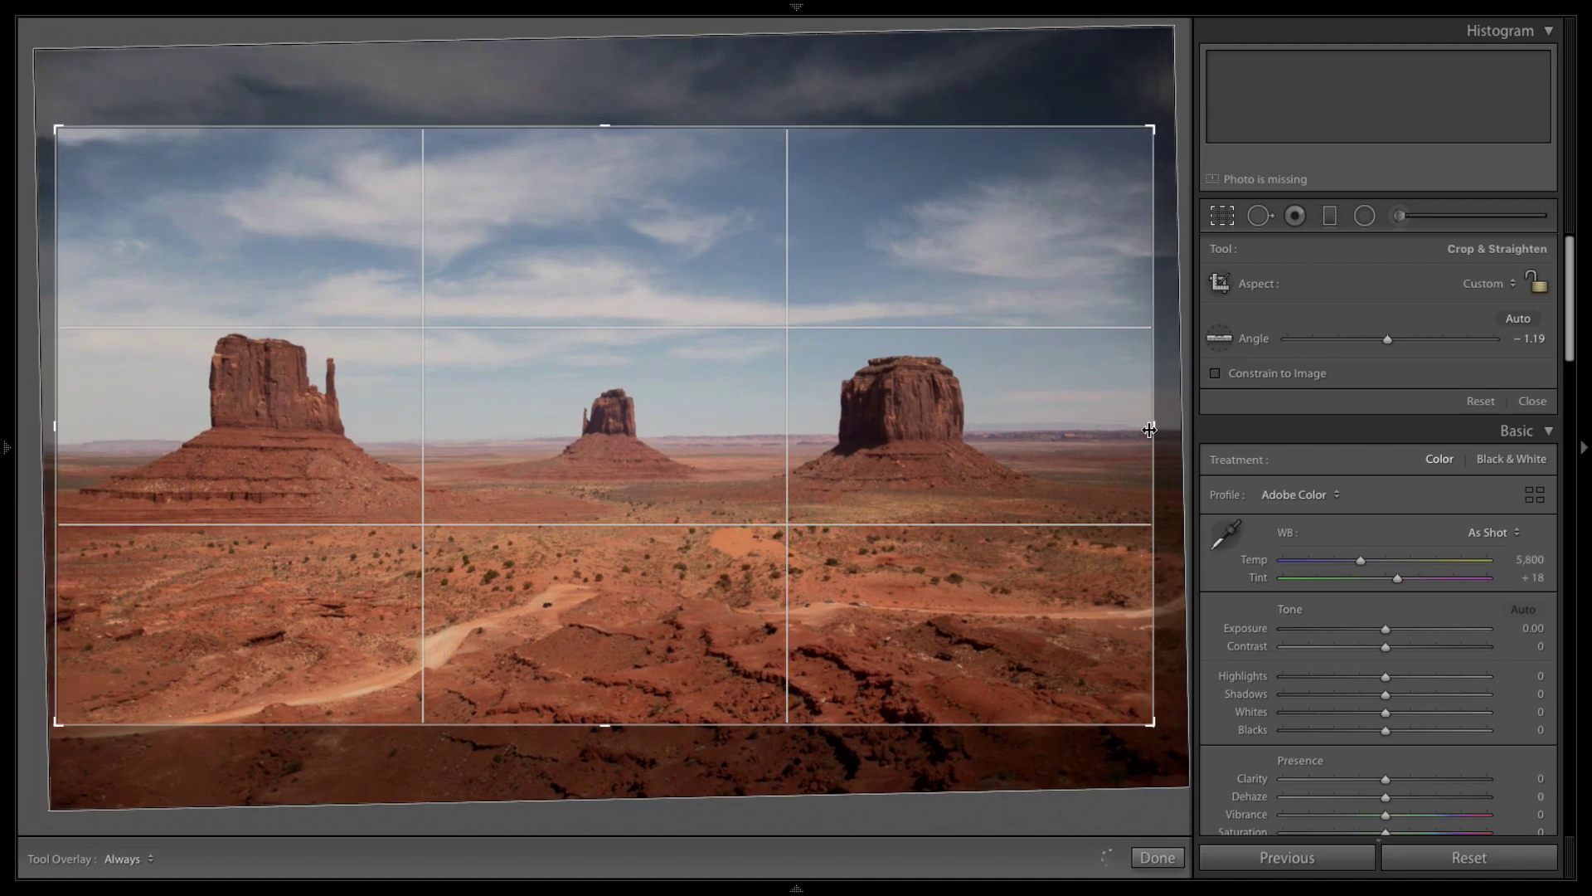
{"action": "left_click_drag", "start_coordinate": [1153, 427], "coordinate": [1156, 430]}
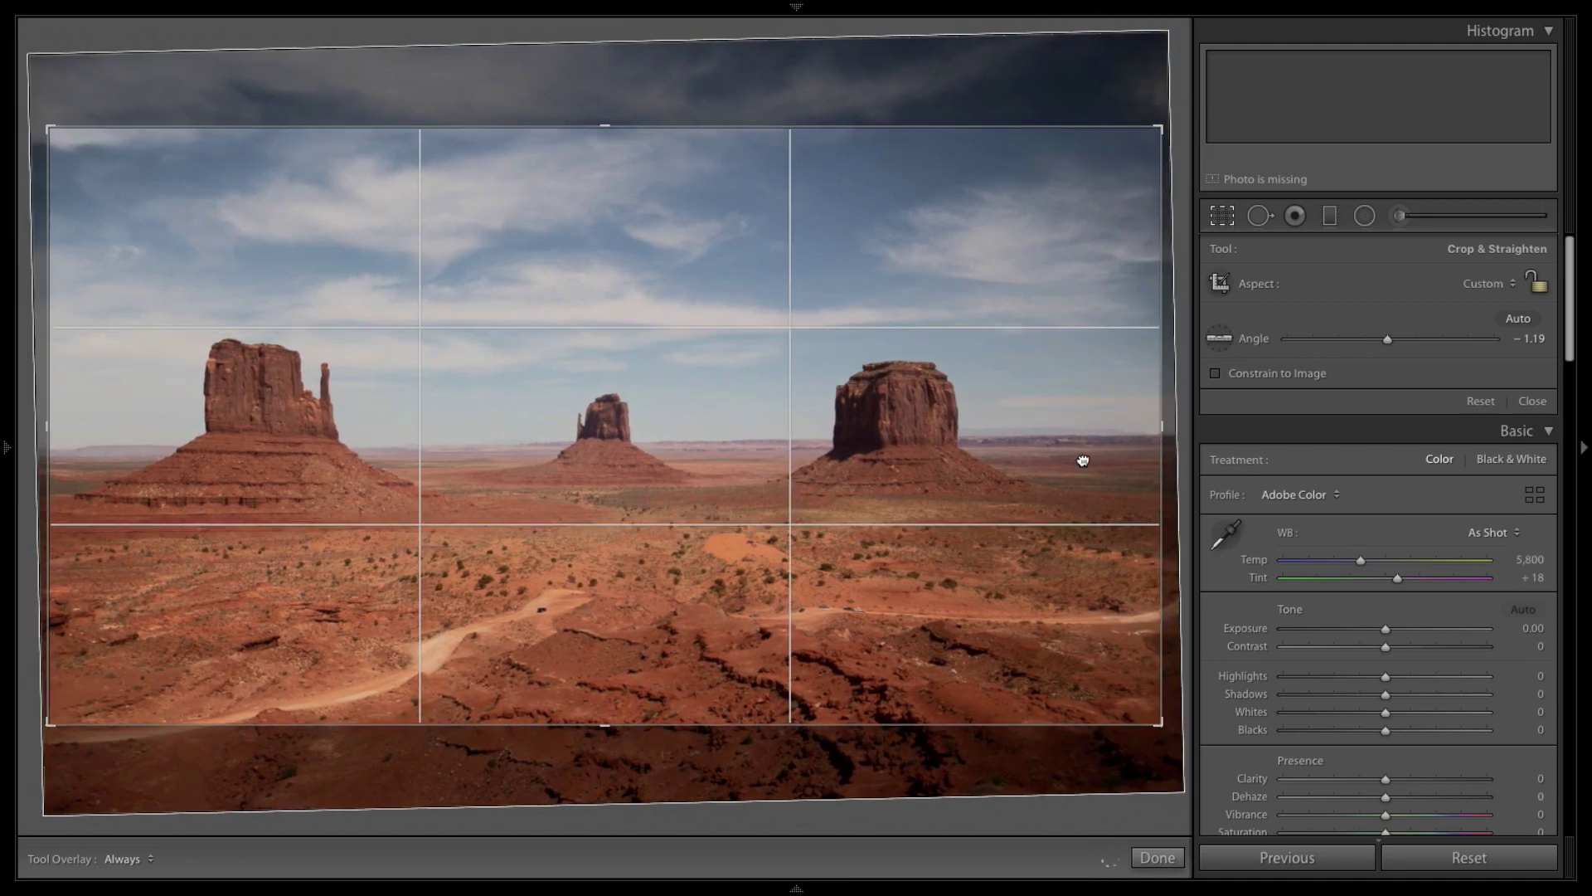
Shift the photo vertically in the crop frame to balance sky and ground, and rotate it to −0.69.
{"action": "left_click_drag", "start_coordinate": [1140, 69], "coordinate": [1150, 76]}
{"action": "left_click_drag", "start_coordinate": [946, 384], "coordinate": [946, 378]}
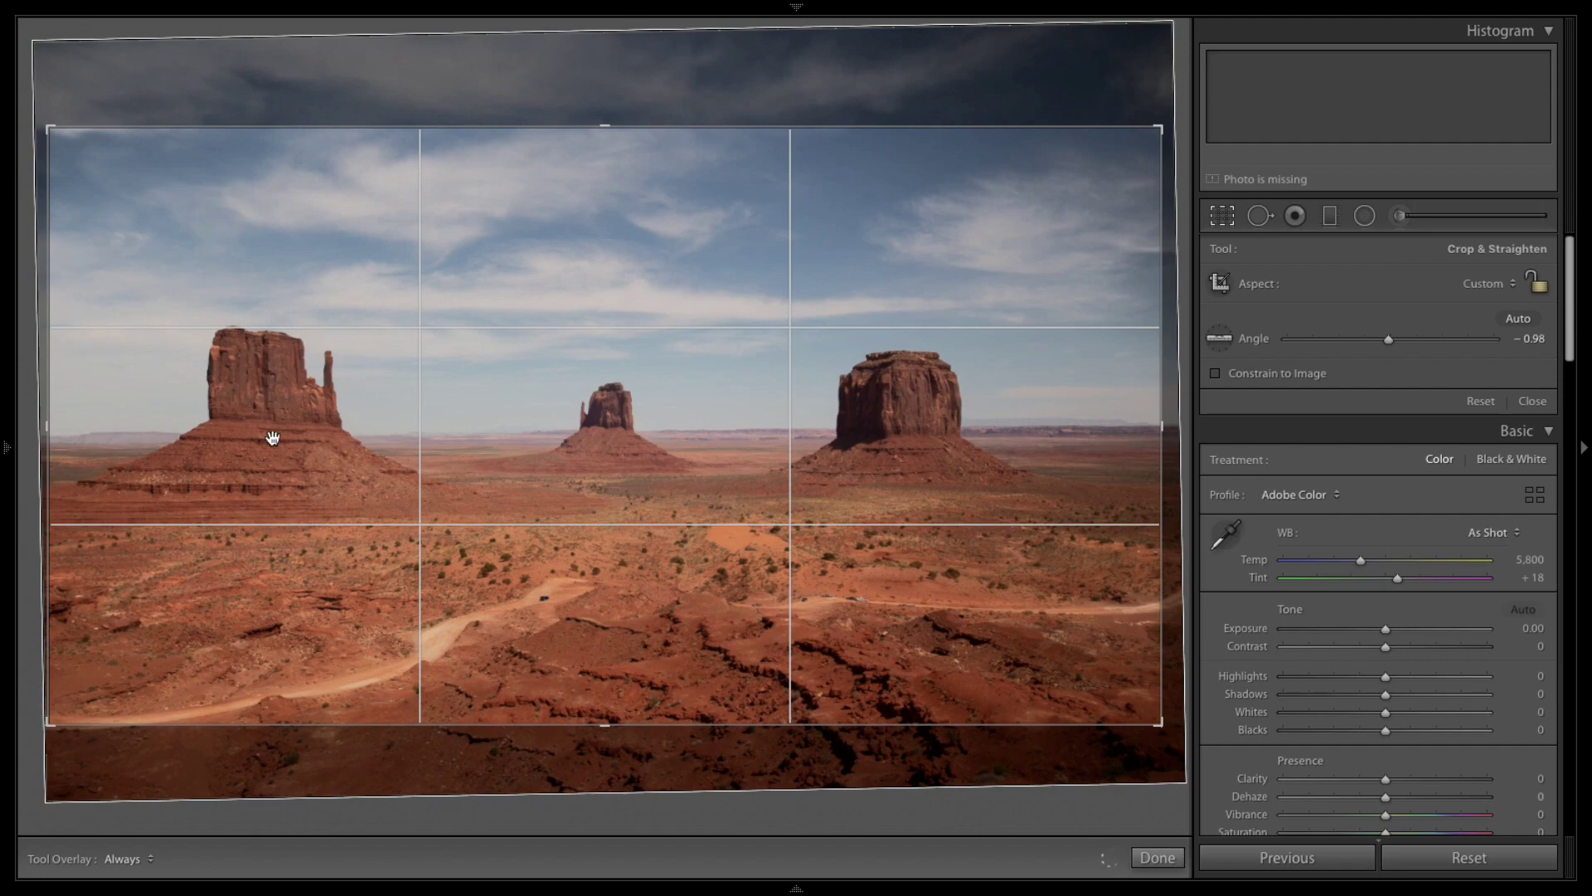
{"action": "mouse_move", "coordinate": [932, 455]}
{"action": "left_mouse_down"}
{"action": "mouse_move", "coordinate": [946, 547]}
{"action": "mouse_move", "coordinate": [944, 373]}
{"action": "mouse_move", "coordinate": [940, 445]}
{"action": "left_mouse_up"}
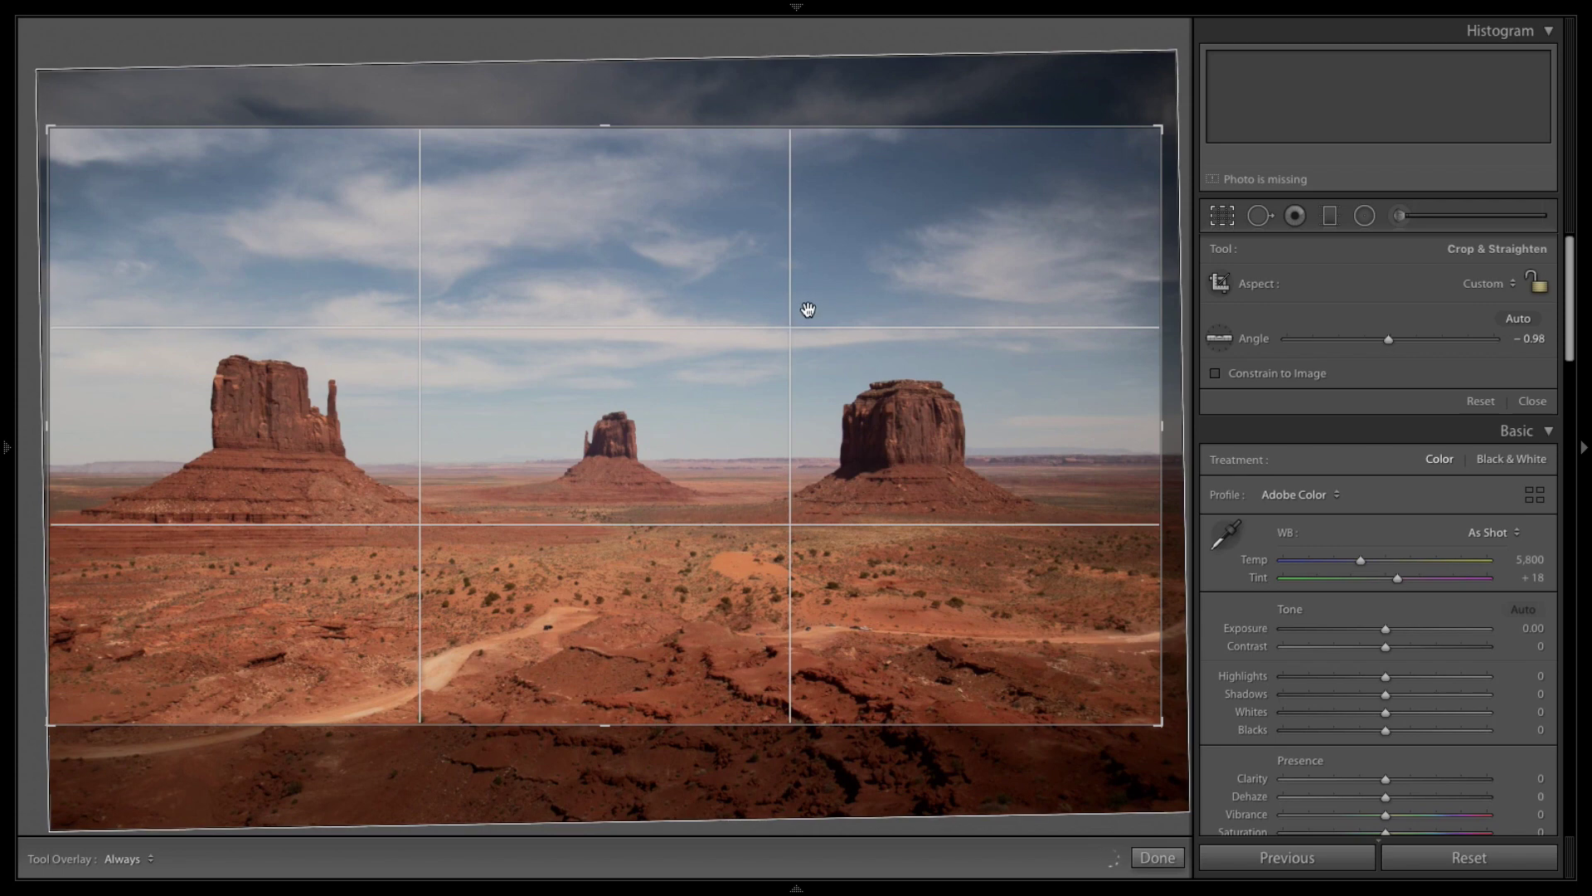
{"action": "left_click_drag", "start_coordinate": [668, 425], "coordinate": [670, 394]}
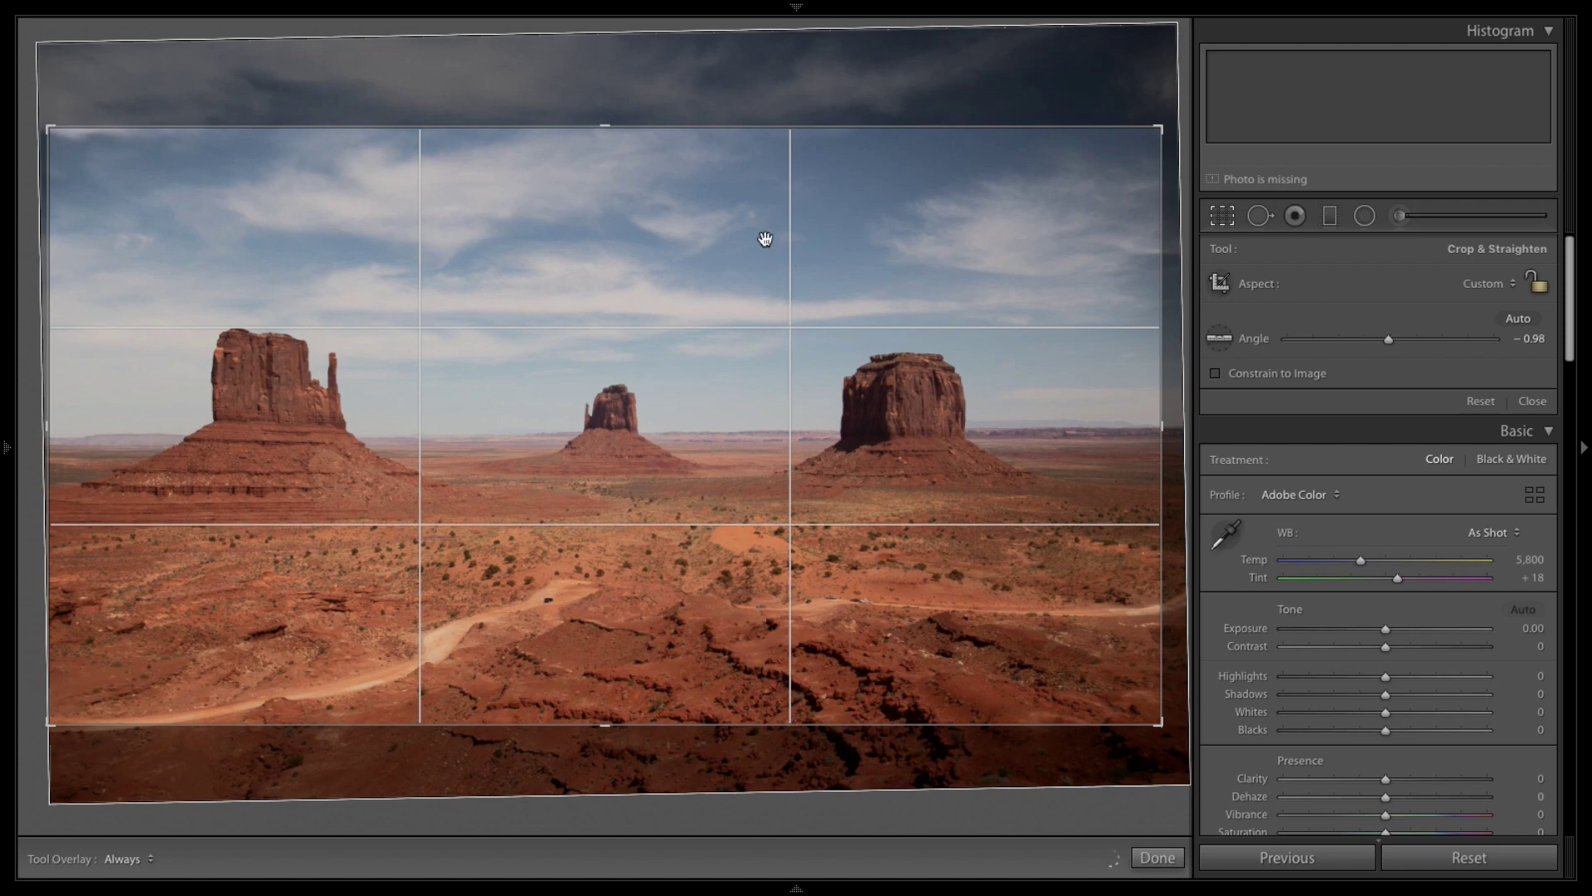
{"action": "mouse_move", "coordinate": [721, 493]}
{"action": "left_mouse_down"}
{"action": "mouse_move", "coordinate": [725, 472]}
{"action": "mouse_move", "coordinate": [724, 487]}
{"action": "left_mouse_up"}
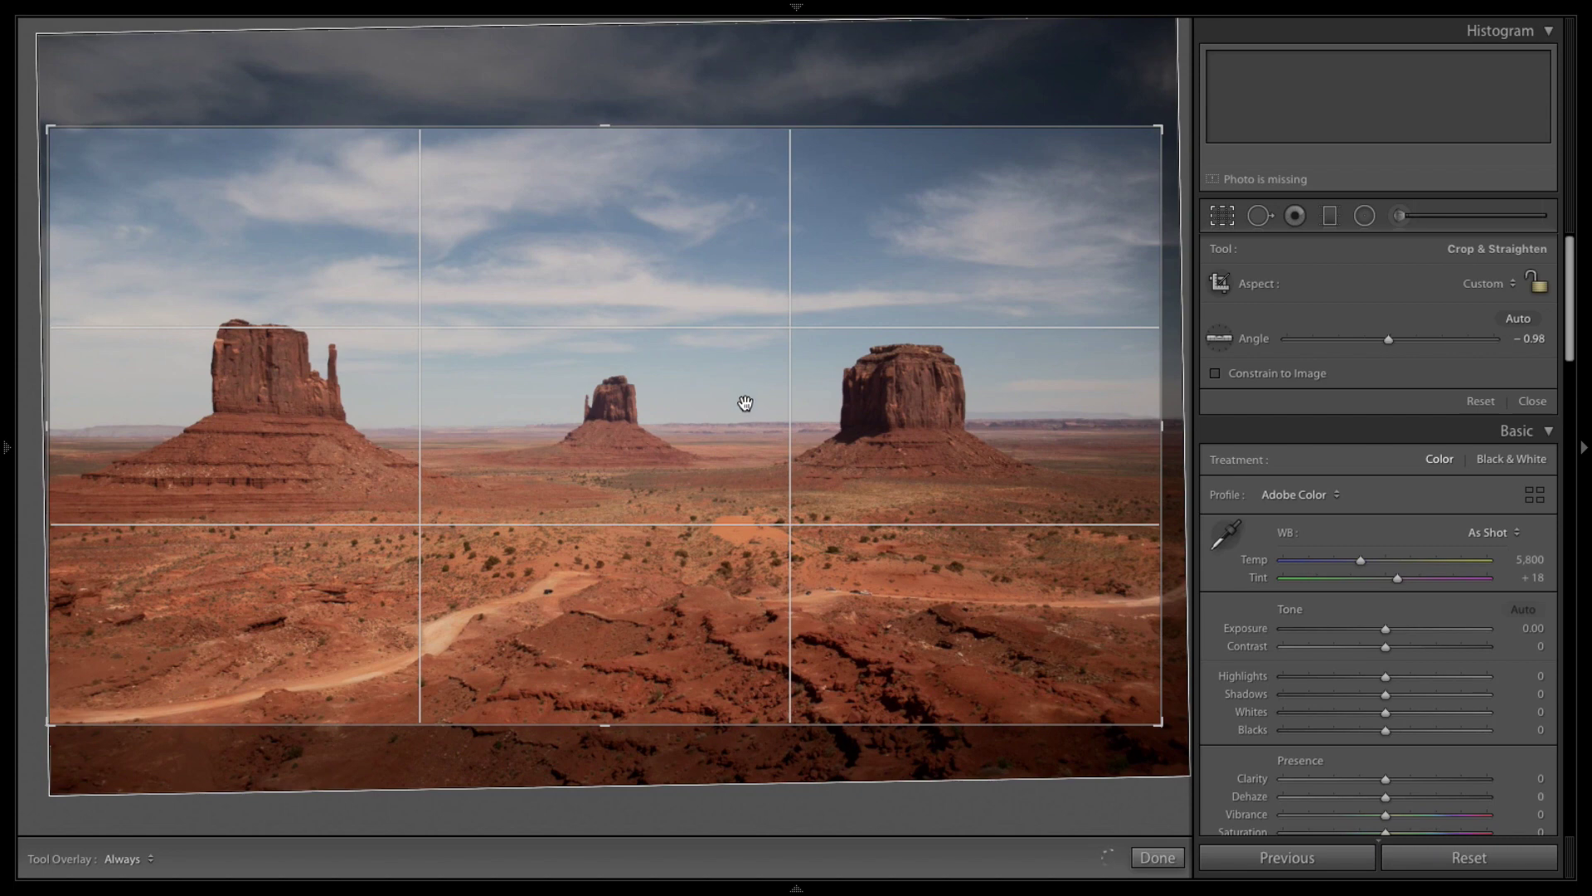
{"action": "left_click_drag", "start_coordinate": [723, 412], "coordinate": [730, 424]}
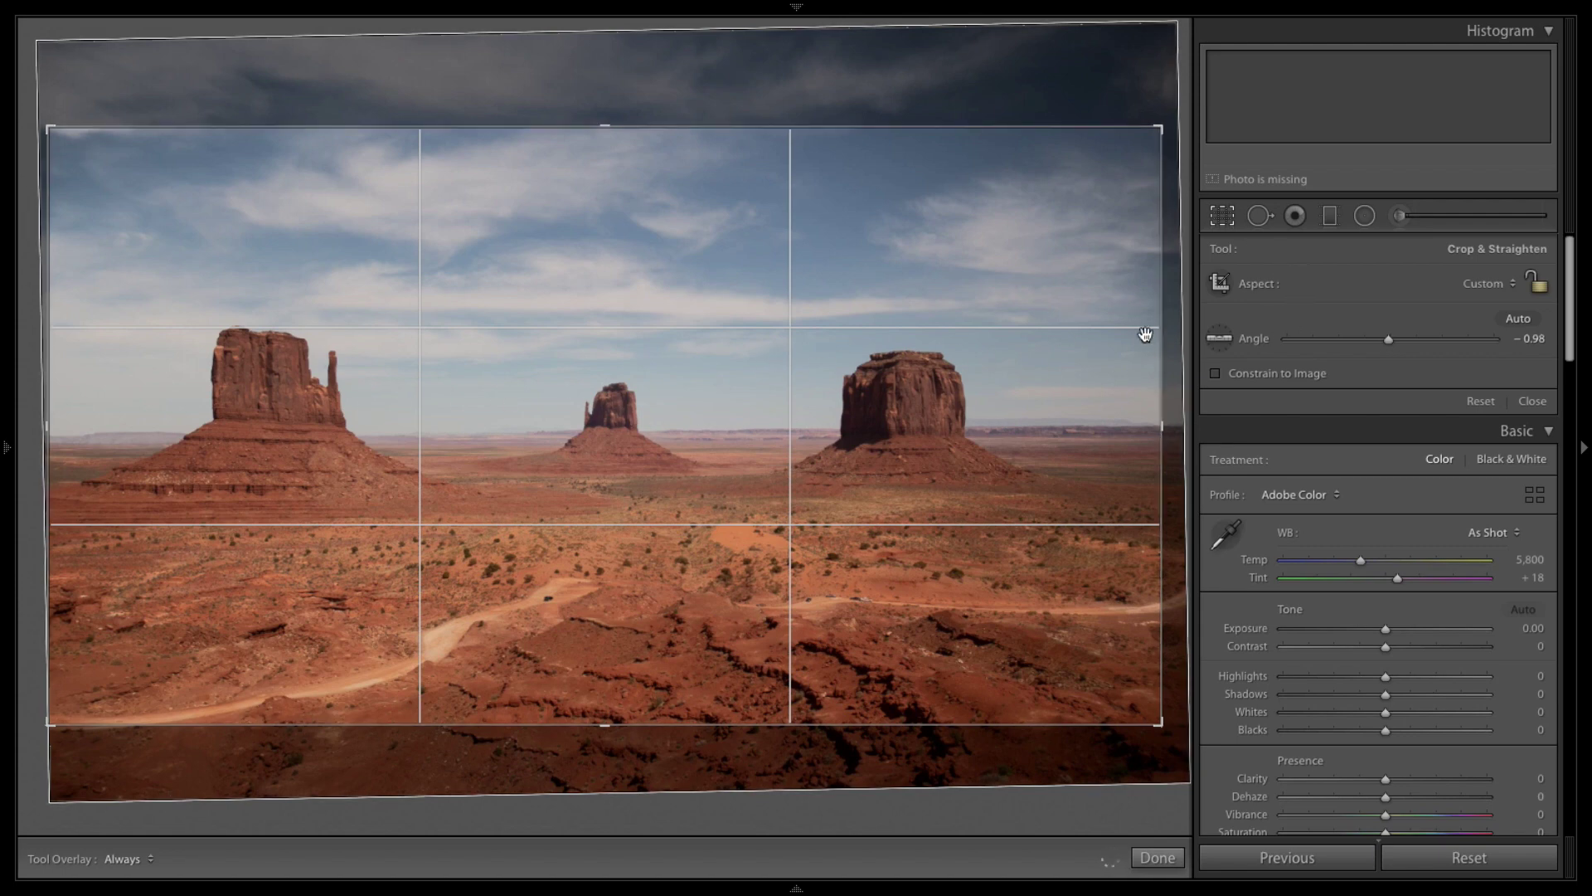
{"action": "left_click_drag", "start_coordinate": [1174, 352], "coordinate": [1184, 405]}
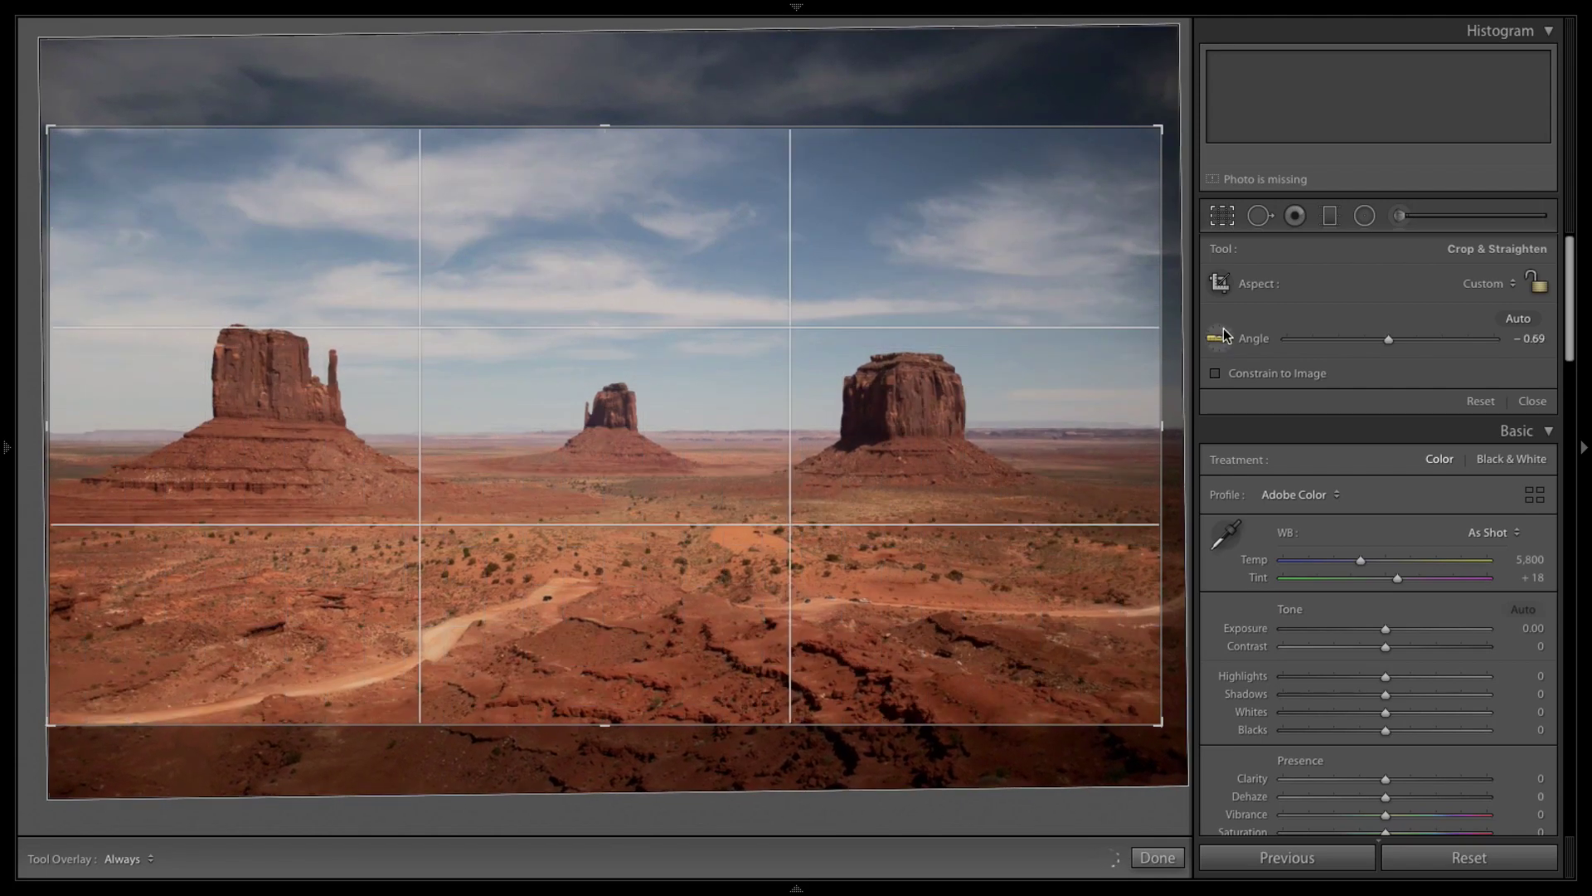
Straighten the photo along the desert horizon to −0.21 and apply the crop with the image shifted slightly upward.
{"action": "left_click", "coordinate": [1220, 335]}
{"action": "left_click_drag", "start_coordinate": [158, 440], "coordinate": [1075, 433]}
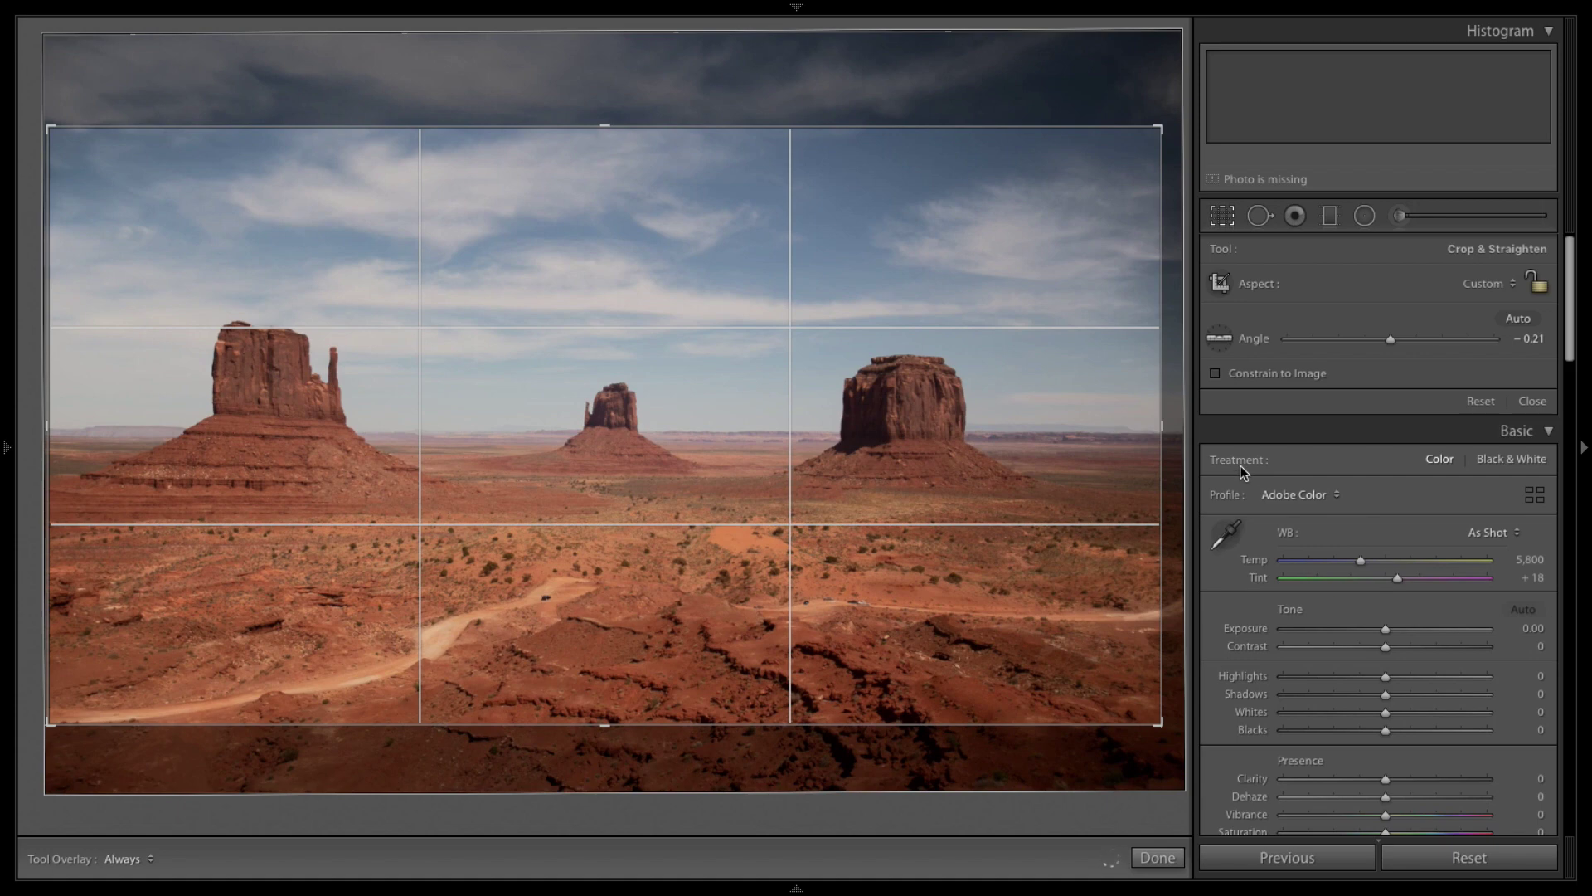
{"action": "left_click", "coordinate": [1161, 858]}
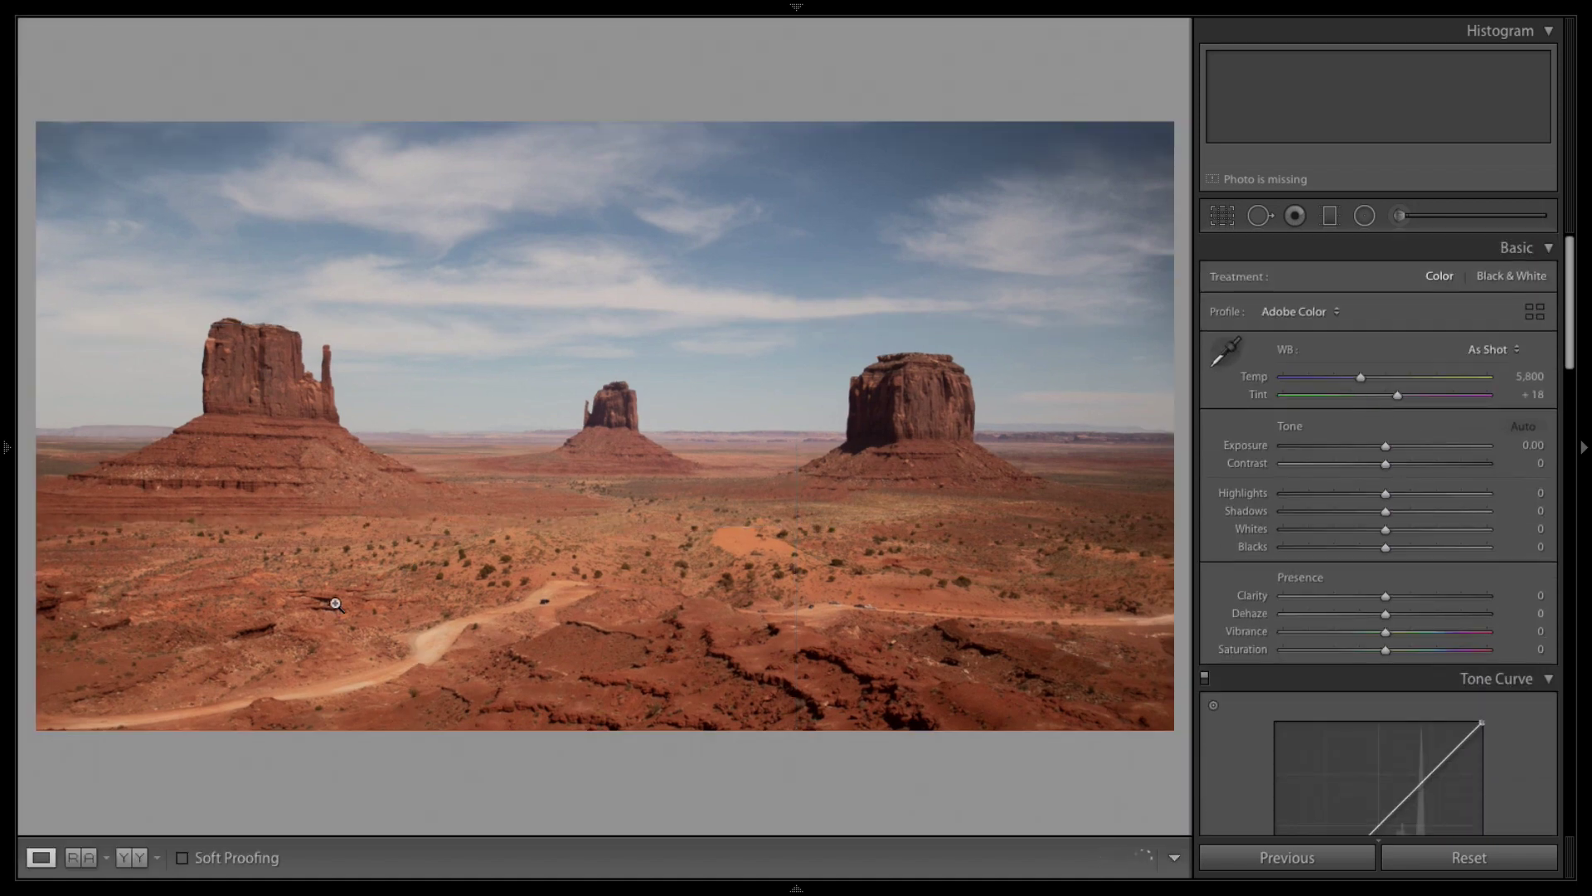
{"action": "left_click", "coordinate": [1231, 225]}
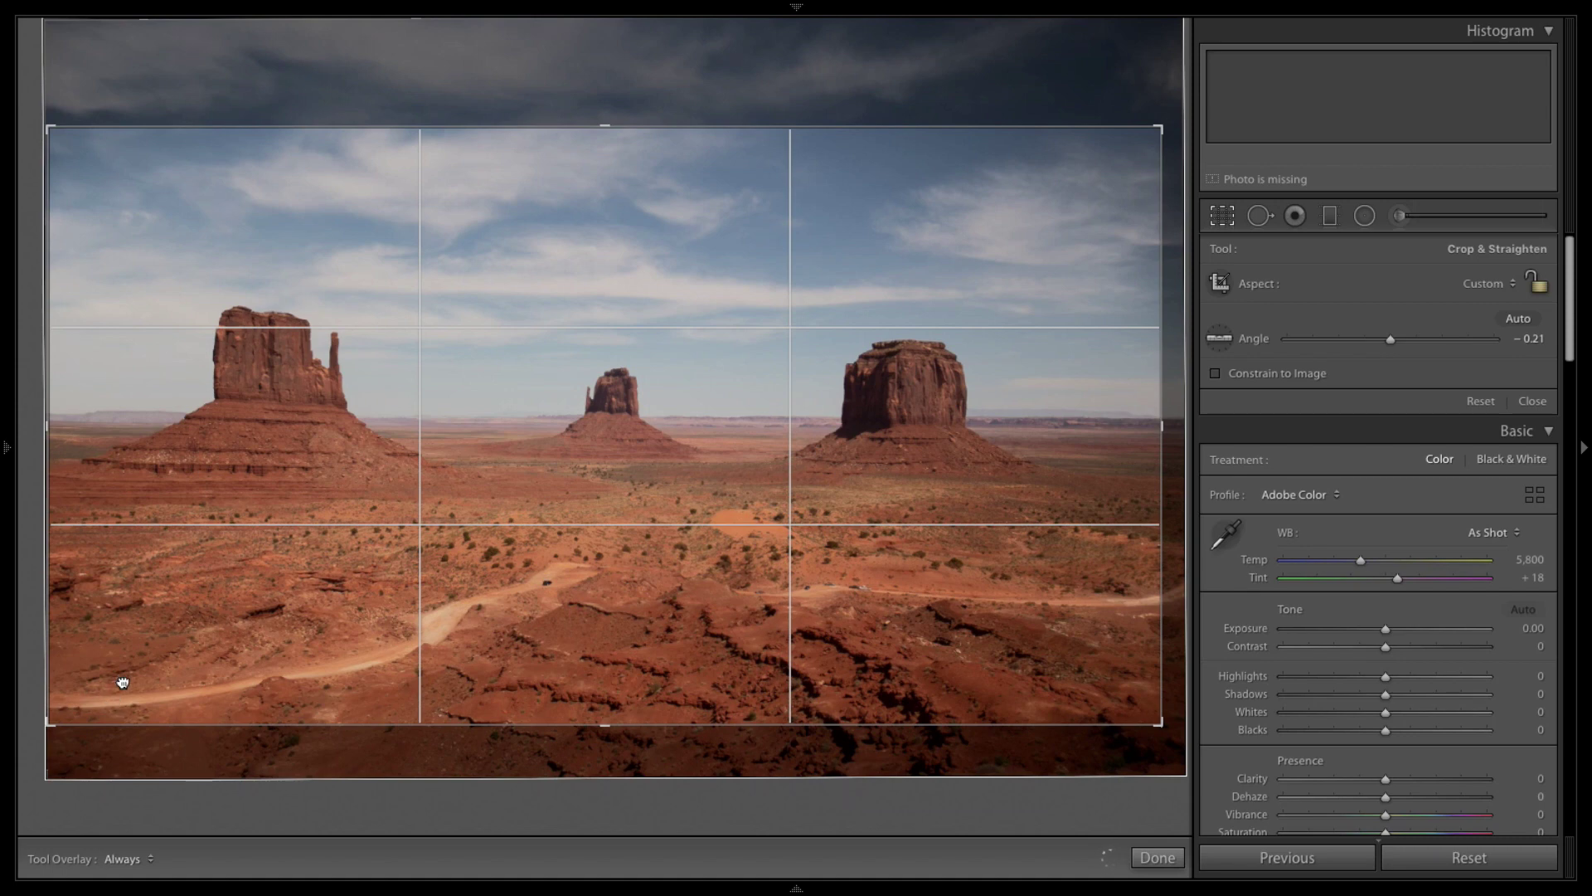
{"action": "key", "text": "Return"}
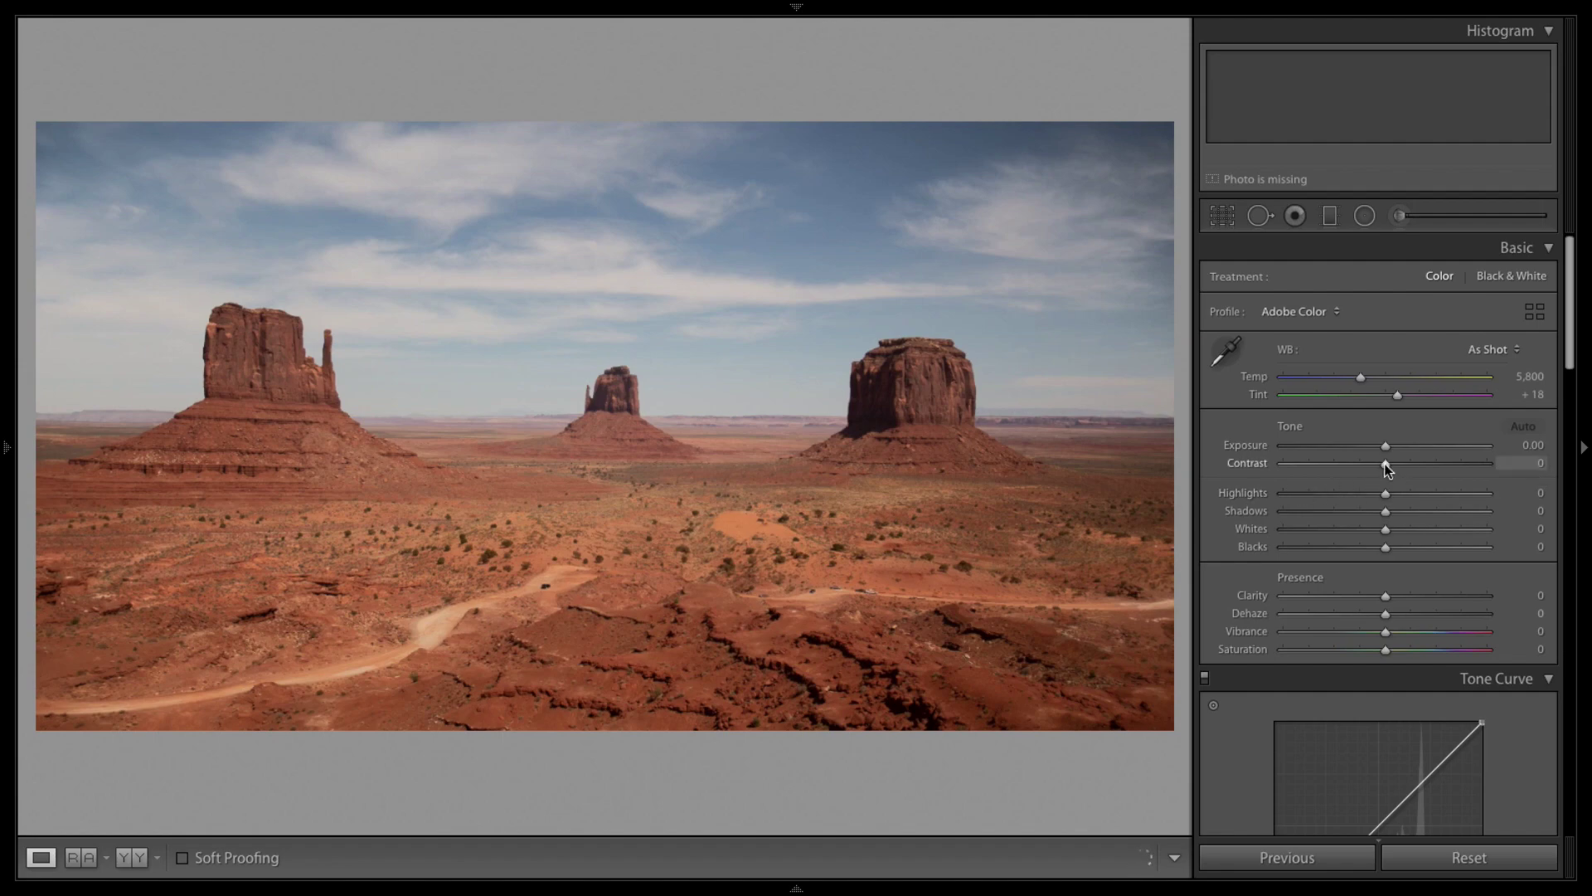
Set the photo's Highlights to +36, Shadows to −25, Whites to −27 and Blacks to −35.
{"action": "mouse_move", "coordinate": [1426, 464]}
{"action": "left_mouse_down"}
{"action": "mouse_move", "coordinate": [1510, 465]}
{"action": "mouse_move", "coordinate": [1271, 470]}
{"action": "mouse_move", "coordinate": [1417, 464]}
{"action": "left_mouse_up"}
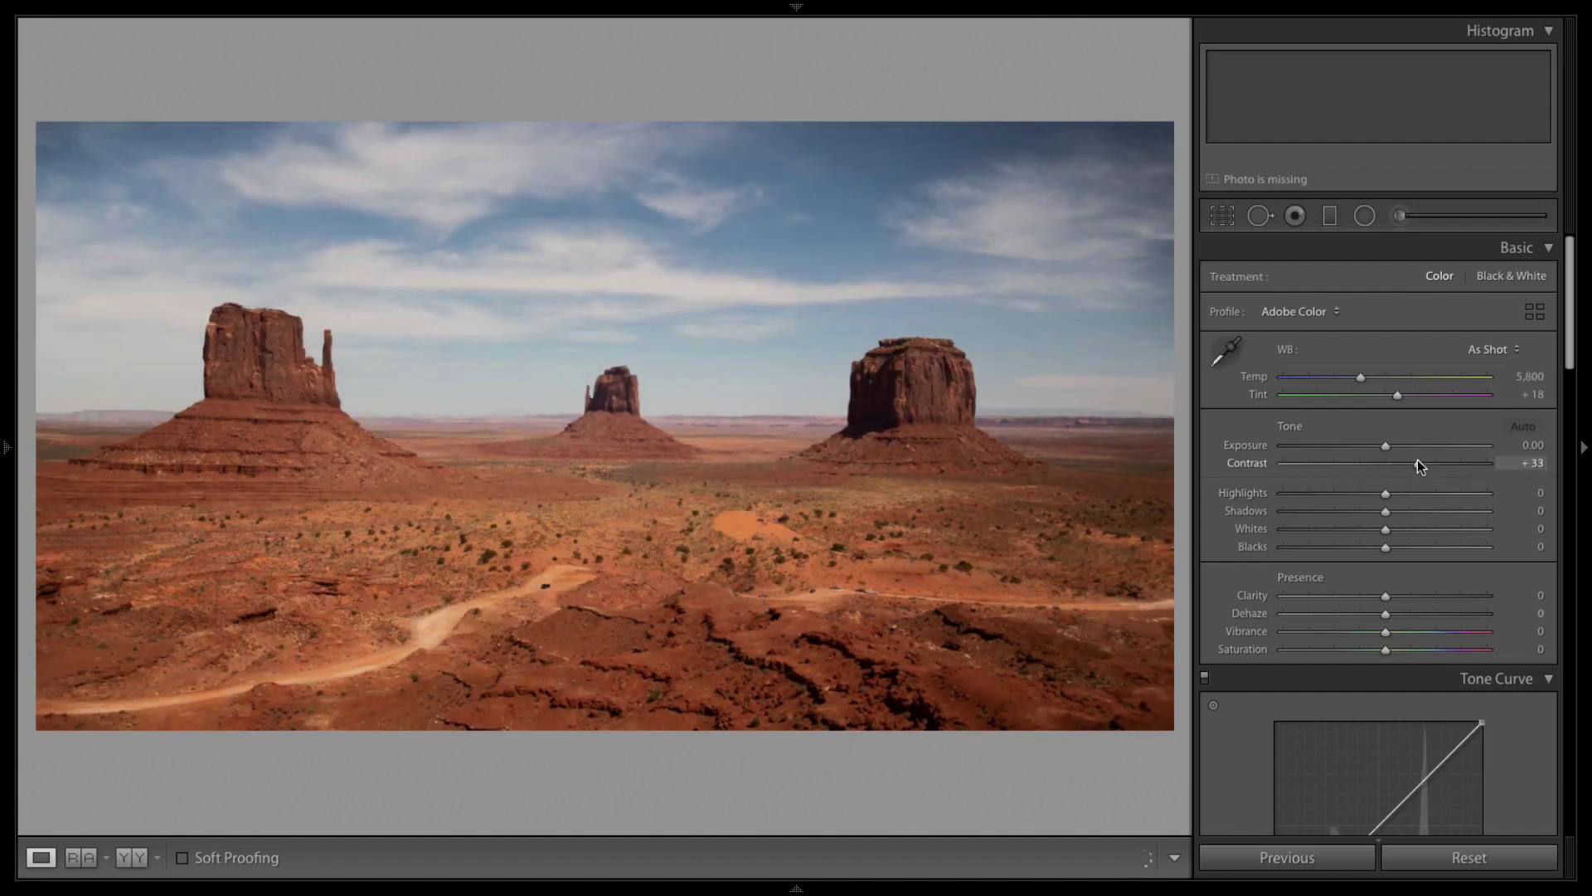
{"action": "double_click", "coordinate": [1416, 463]}
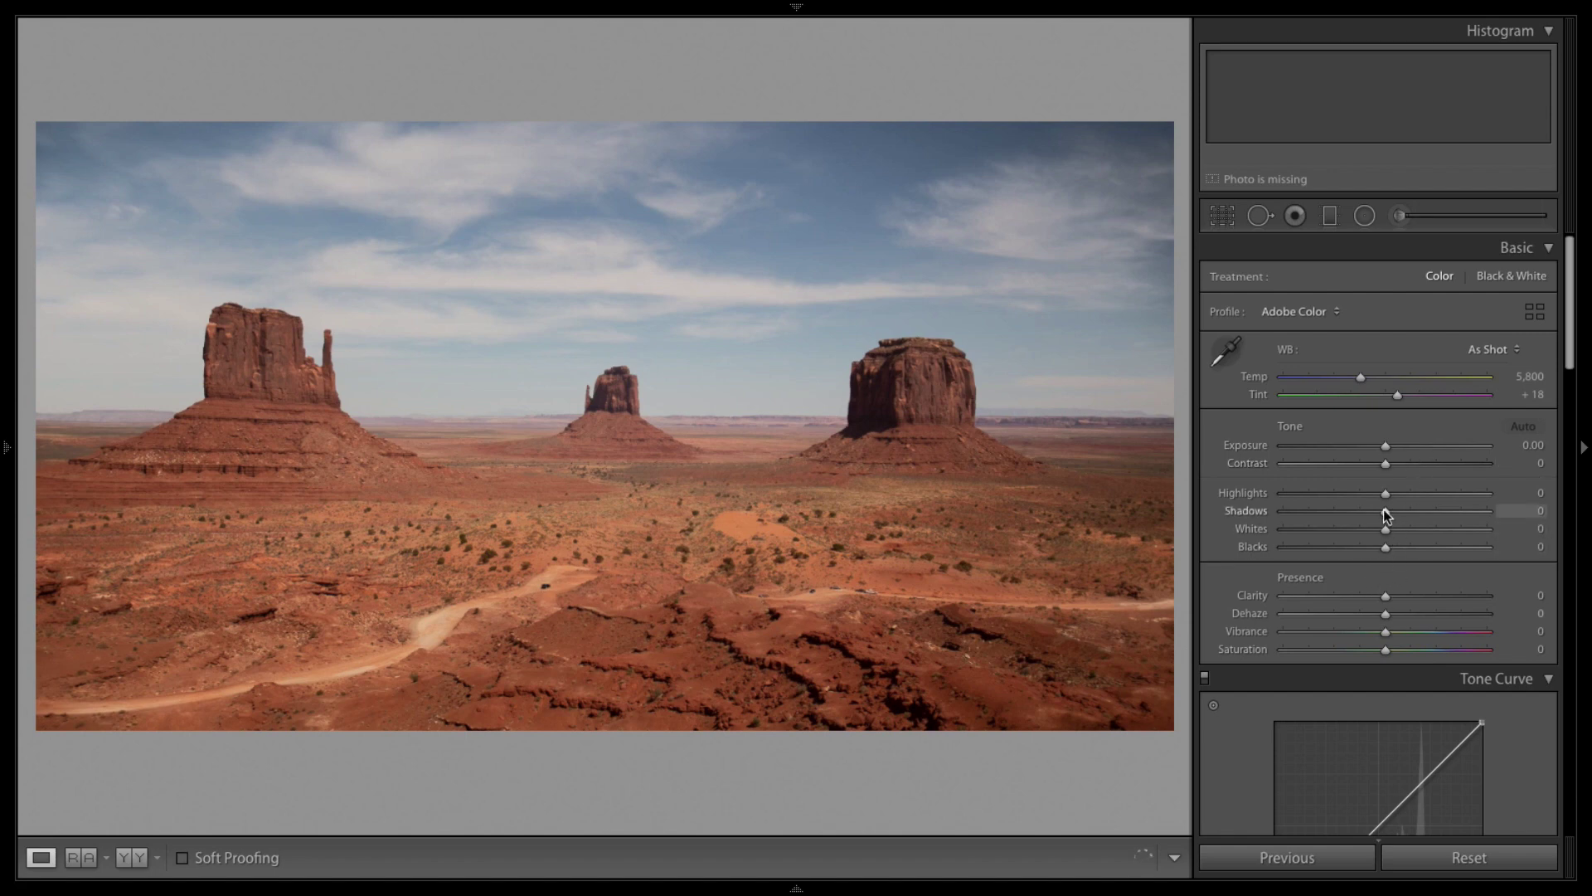
{"action": "left_click_drag", "start_coordinate": [1383, 509], "coordinate": [1369, 539]}
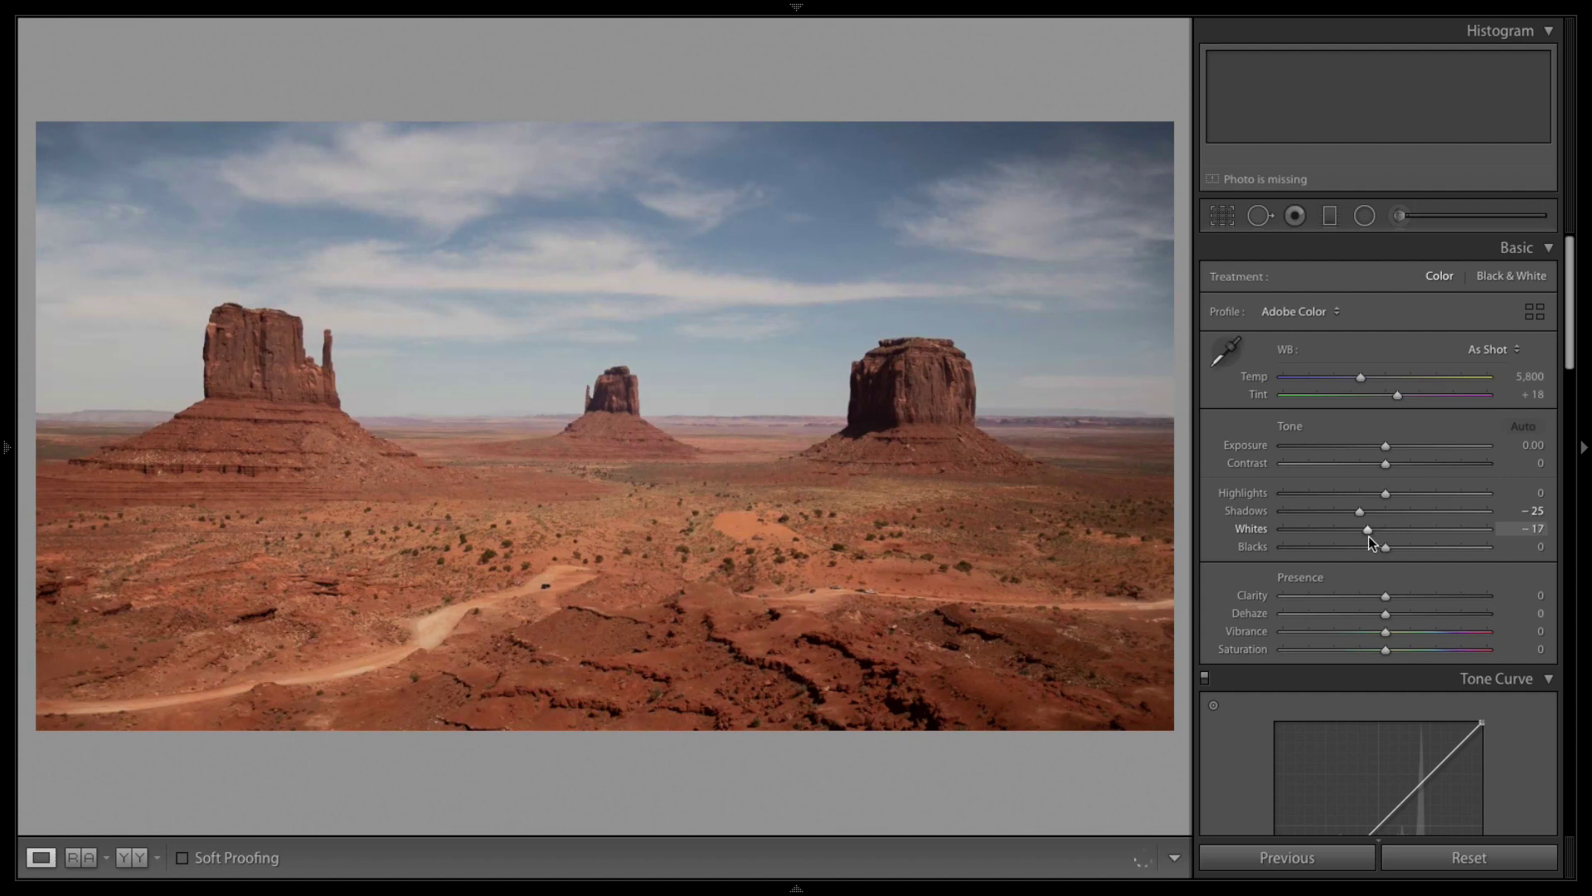
{"action": "left_click_drag", "start_coordinate": [1365, 532], "coordinate": [1357, 530]}
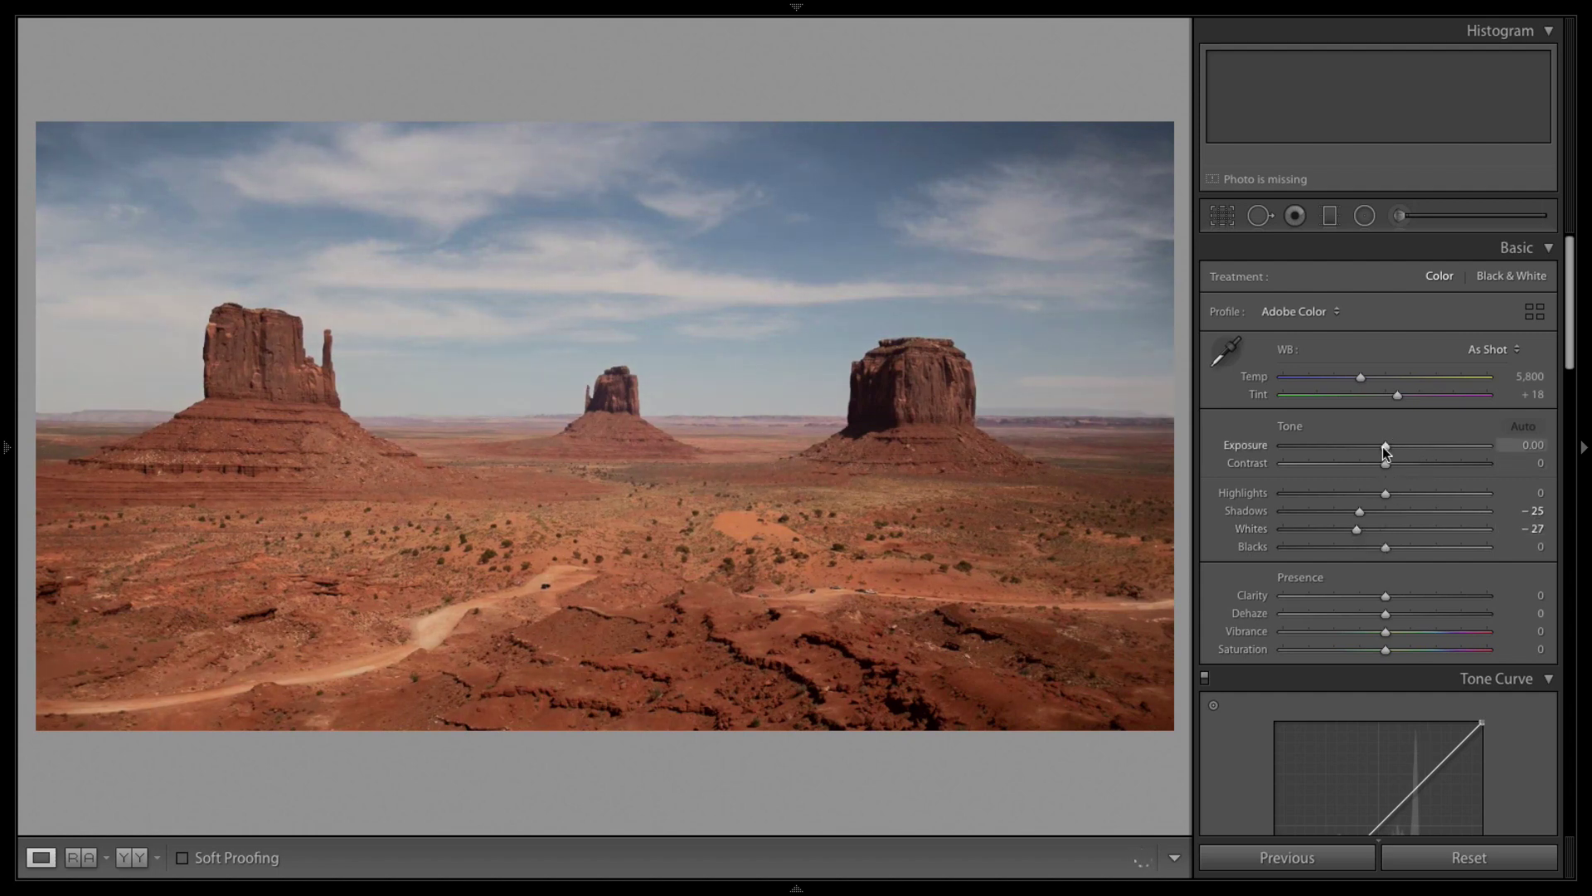
{"action": "left_click_drag", "start_coordinate": [1385, 495], "coordinate": [1446, 497]}
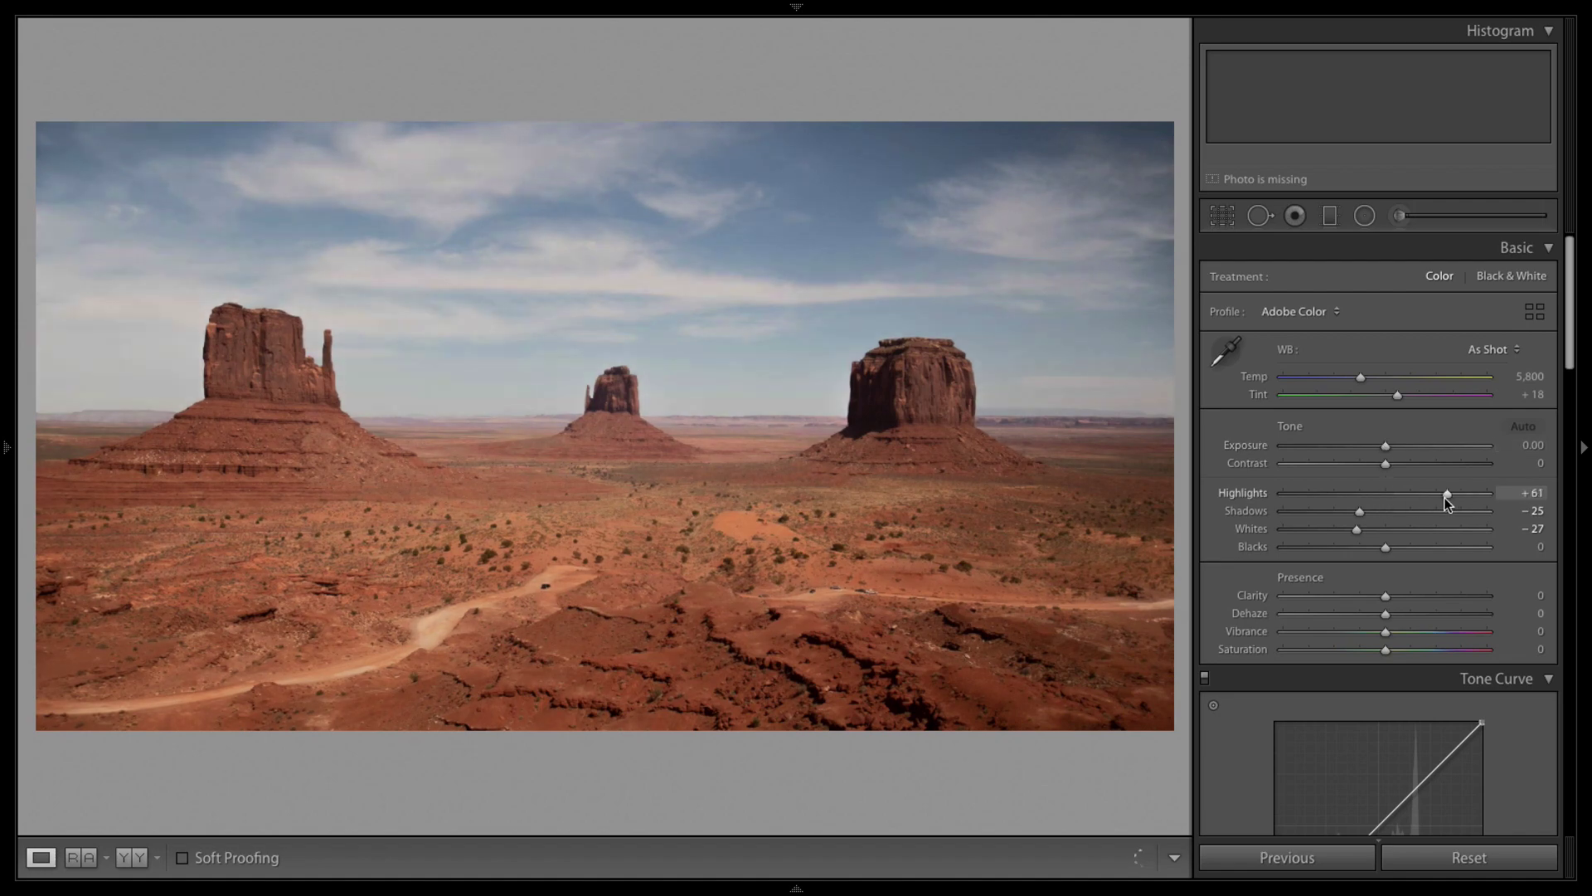
{"action": "left_click_drag", "start_coordinate": [1385, 548], "coordinate": [1350, 546]}
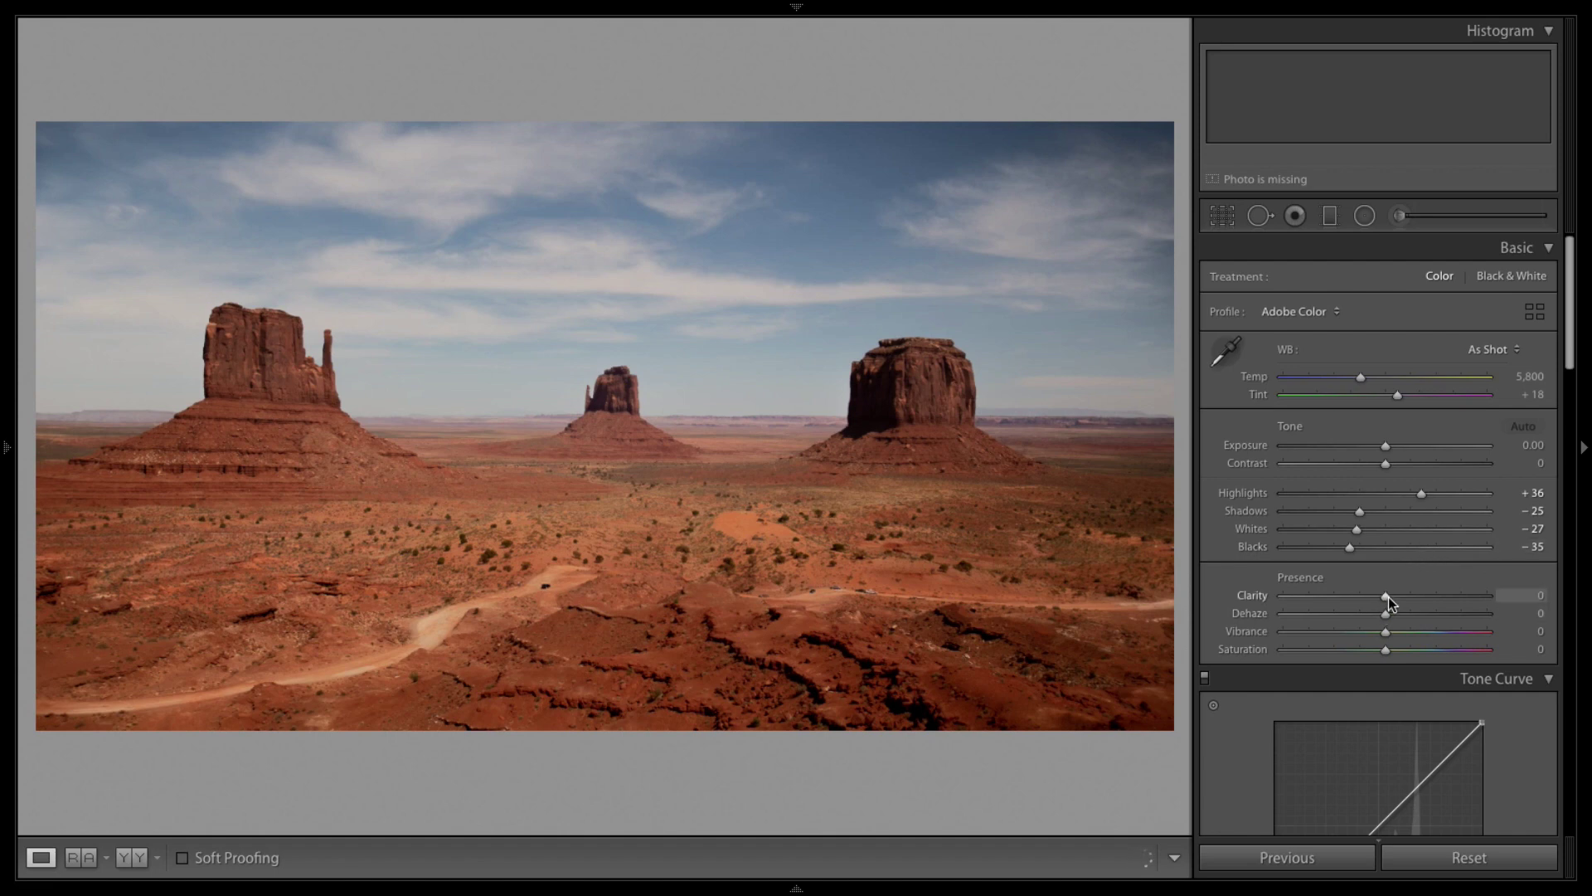
Set Clarity to +28 and compare the edited photo with its before version.
{"action": "left_click_drag", "start_coordinate": [1388, 596], "coordinate": [1418, 602]}
{"action": "key", "text": "backslash"}
{"action": "key", "text": "backslash"}
{"action": "key", "text": "backslash"}
{"action": "key", "text": "backslash"}
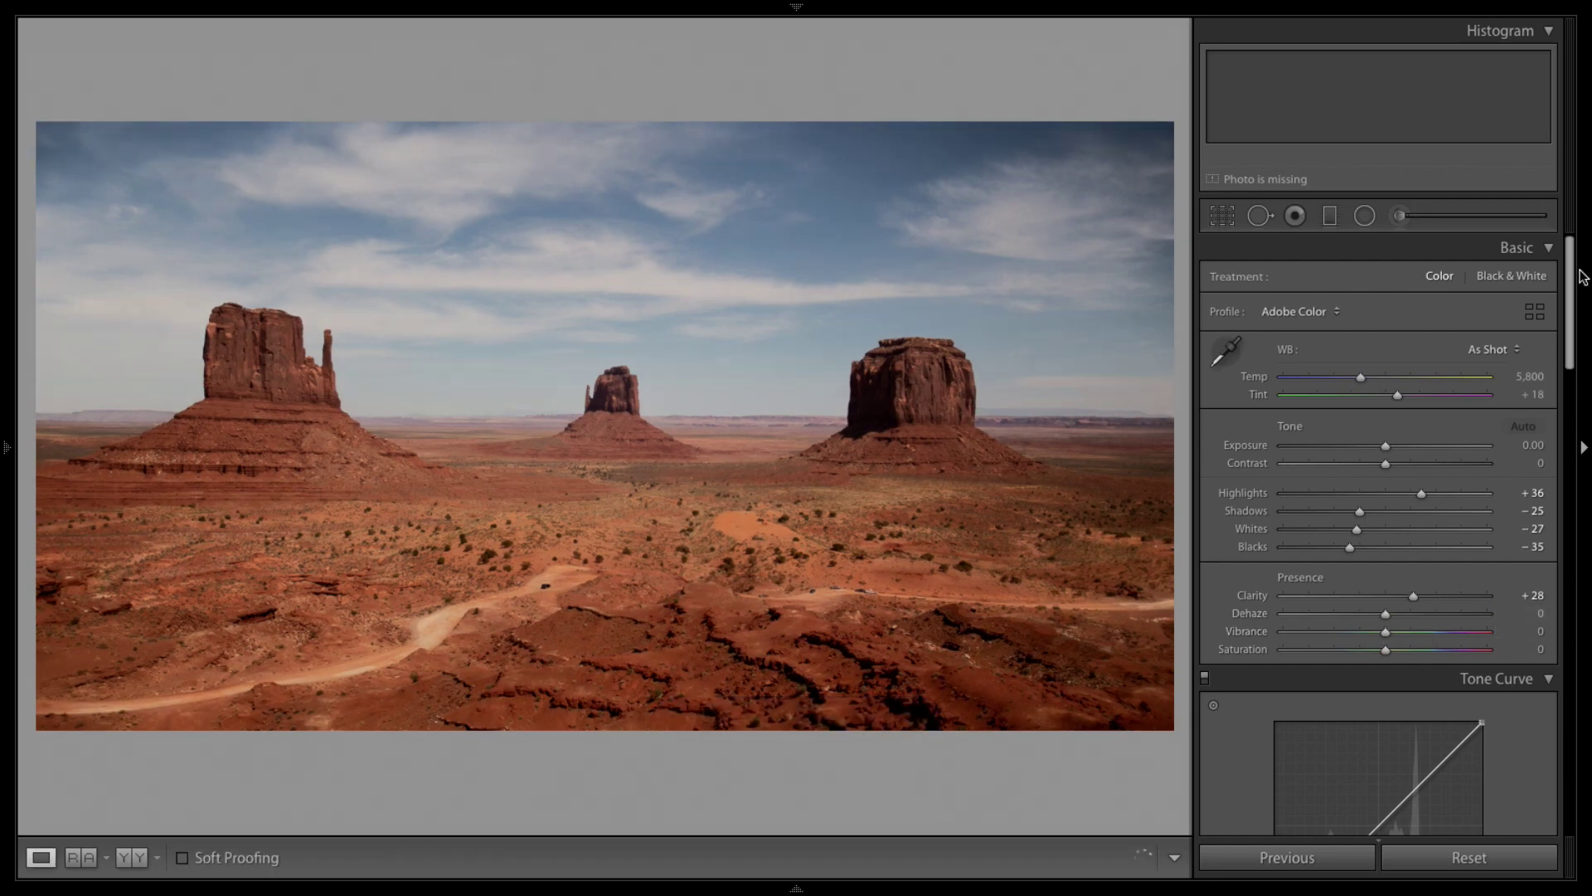
Turn the Tone Curve adjustments off and back on to compare their effect on the photo.
{"action": "left_click_drag", "start_coordinate": [1573, 333], "coordinate": [1573, 394]}
{"action": "left_click", "coordinate": [1202, 406]}
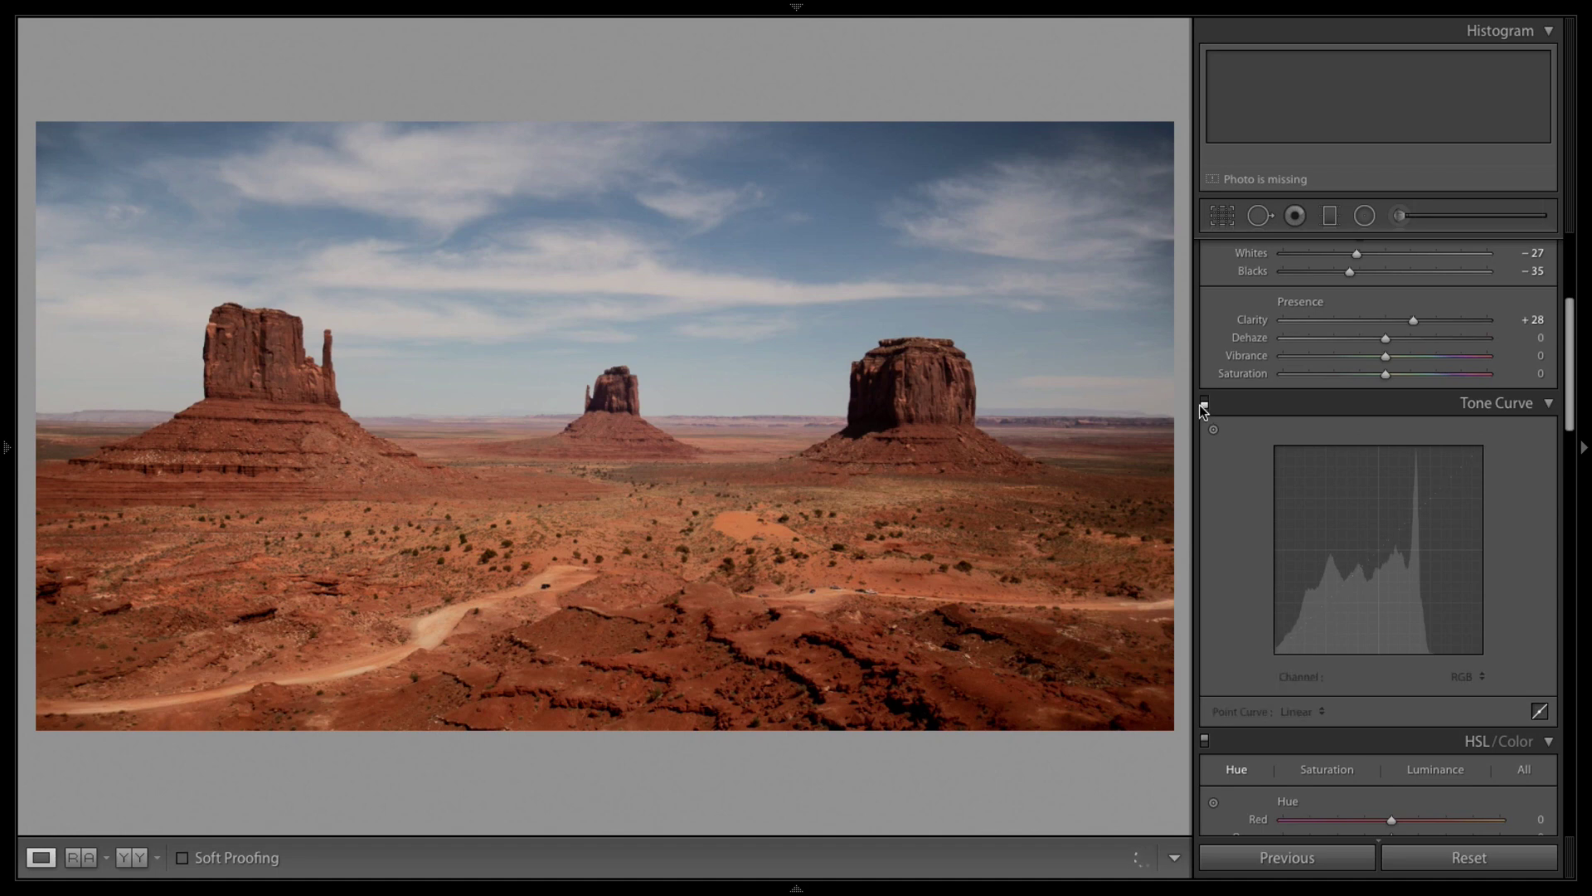
{"action": "left_click", "coordinate": [1202, 406]}
{"action": "left_click_drag", "start_coordinate": [1573, 386], "coordinate": [1575, 307]}
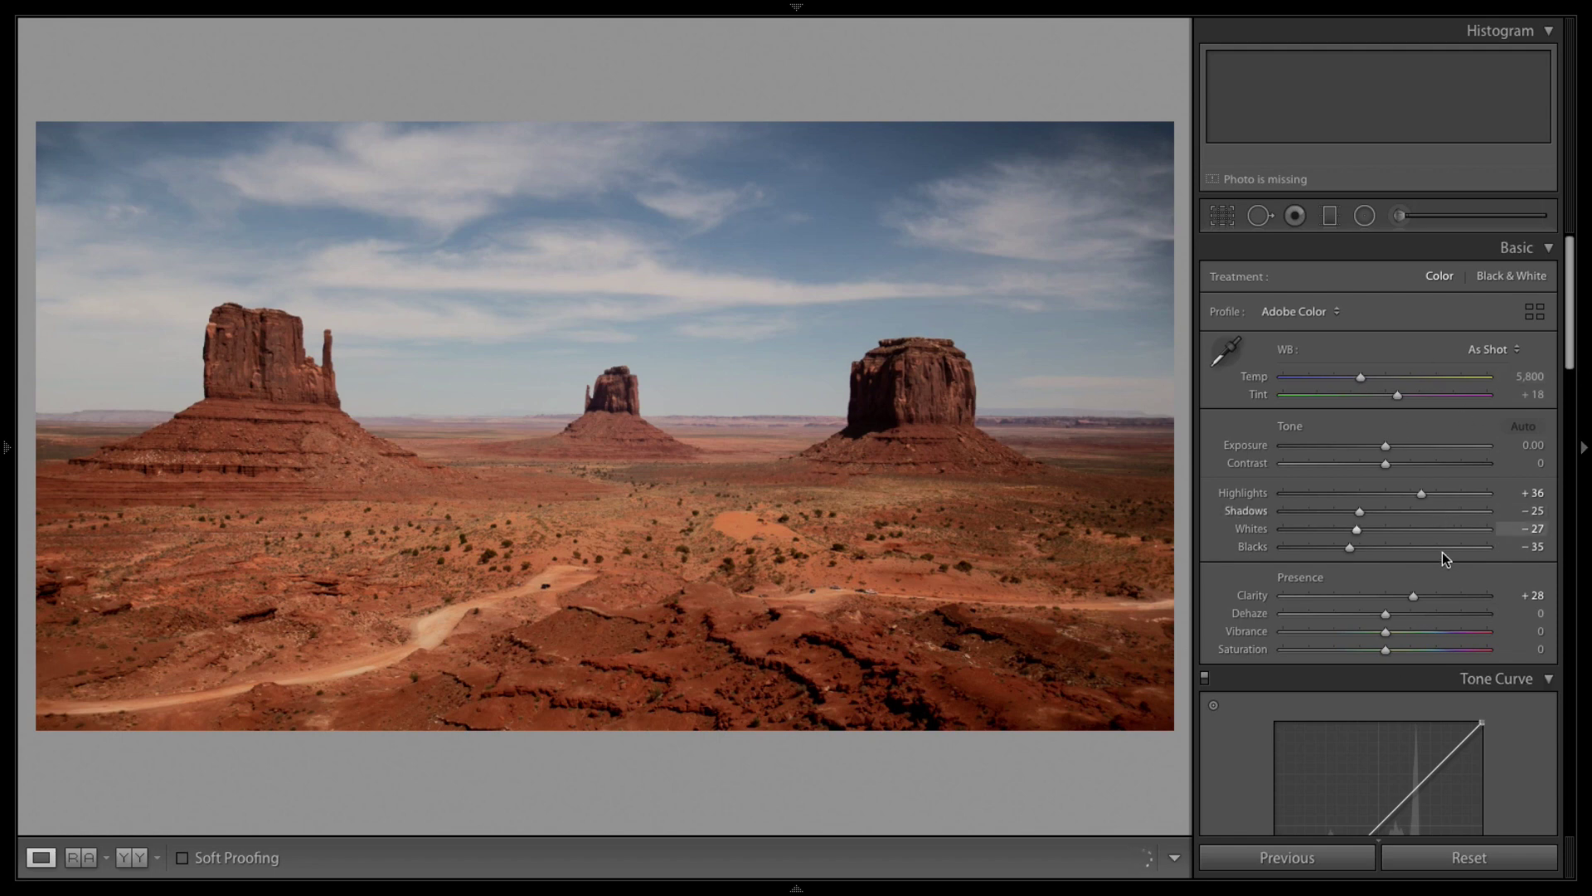
Set Clarity to +39 and compare the photo with its before version.
{"action": "left_click_drag", "start_coordinate": [1417, 596], "coordinate": [1423, 596]}
{"action": "key", "text": "backslash"}
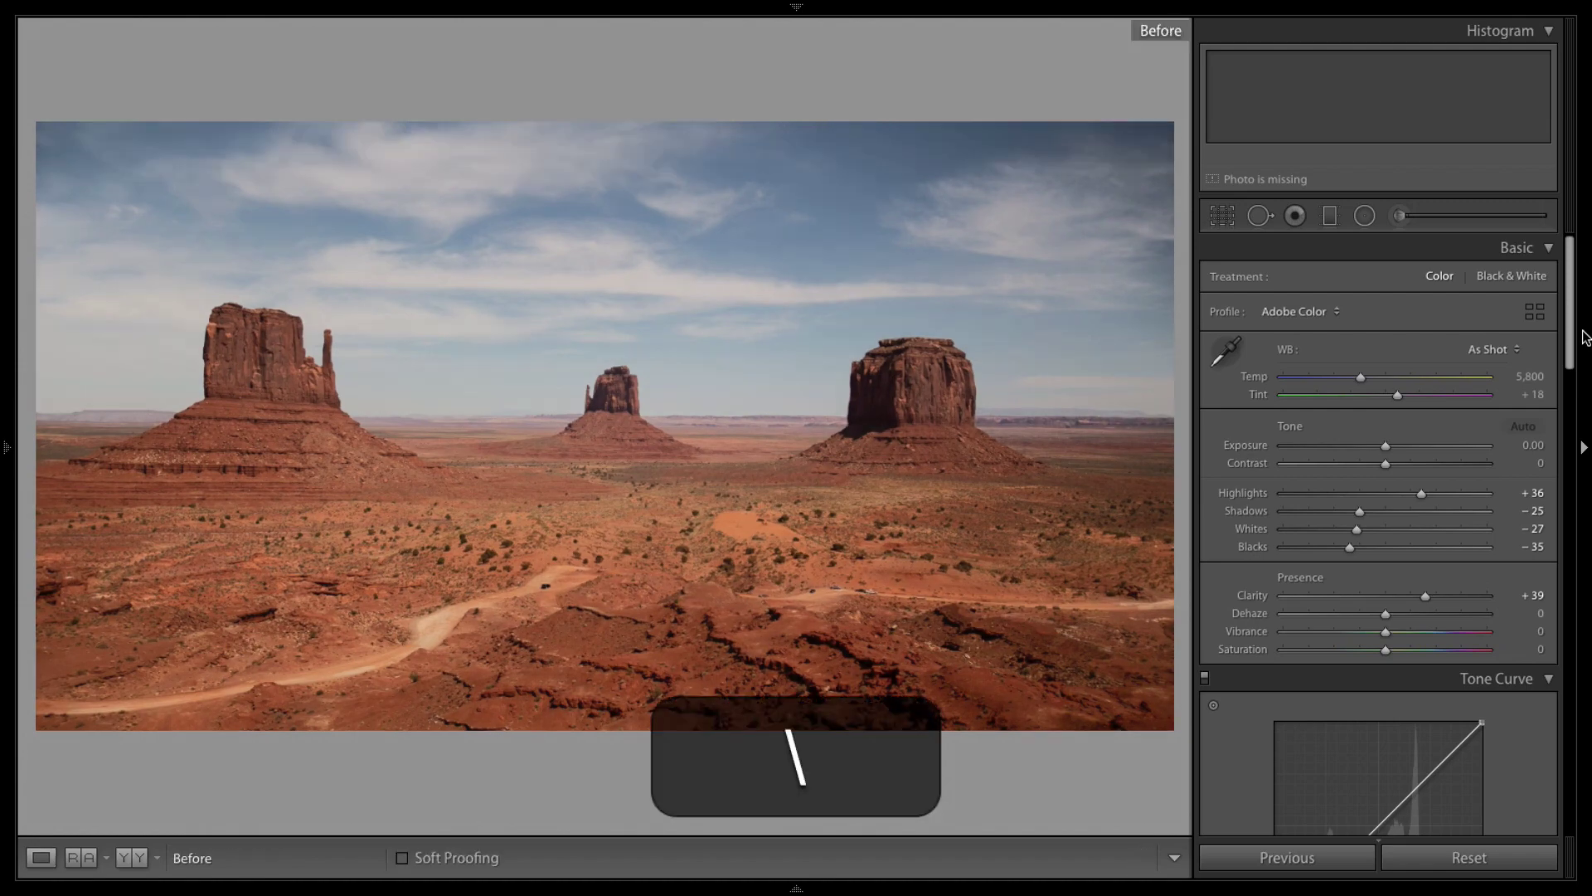
{"action": "key", "text": "backslash"}
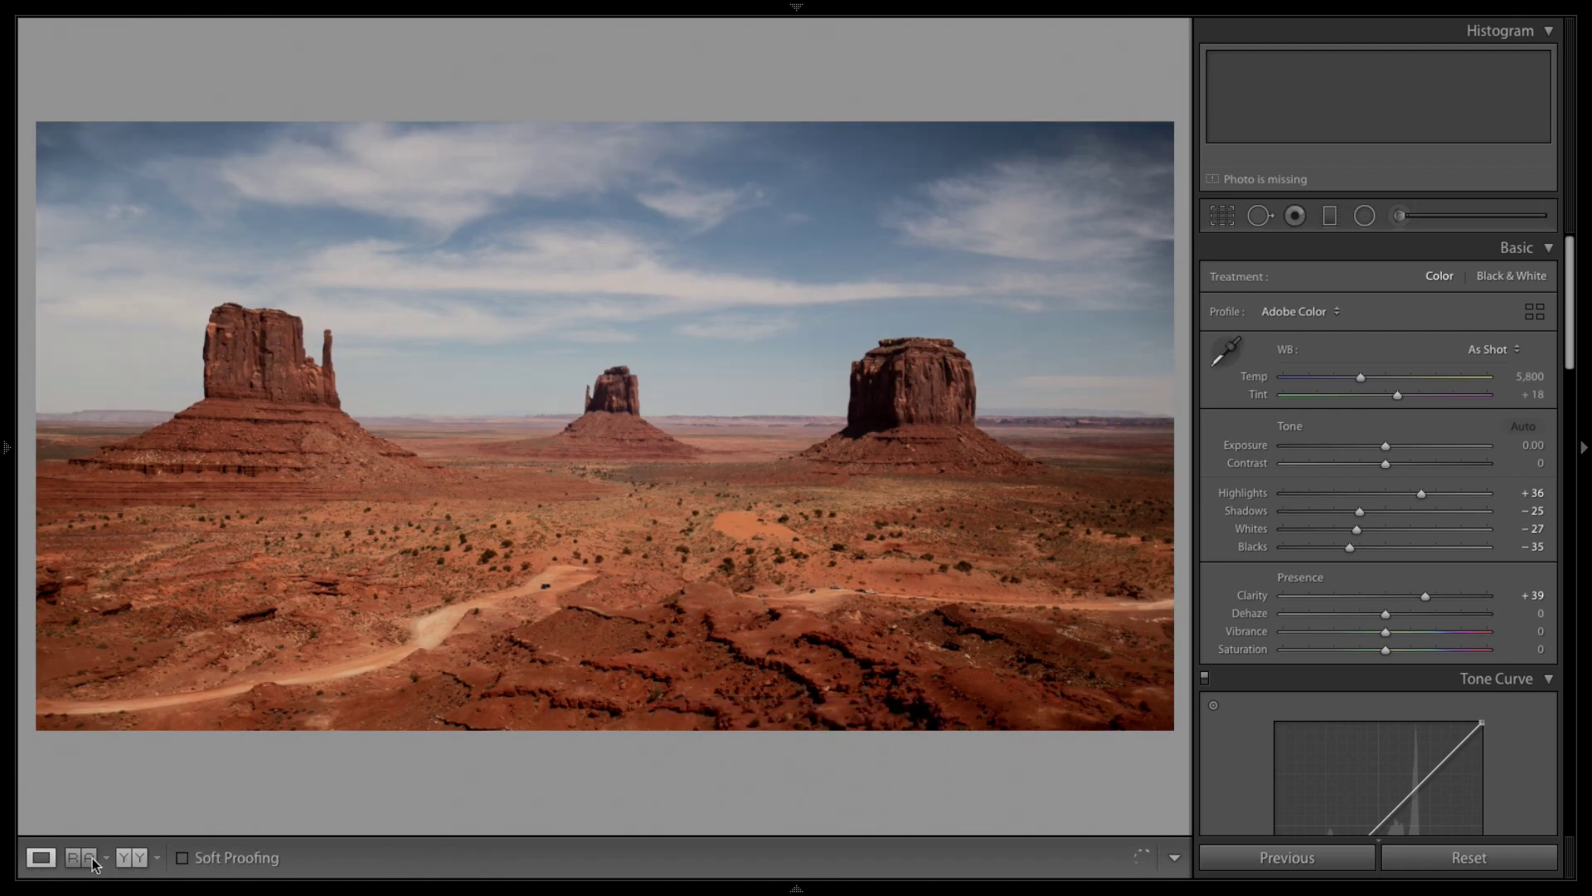
Compare the before and after versions in the side-by-side and split layouts, and return to the single-photo view.
{"action": "left_click", "coordinate": [136, 860]}
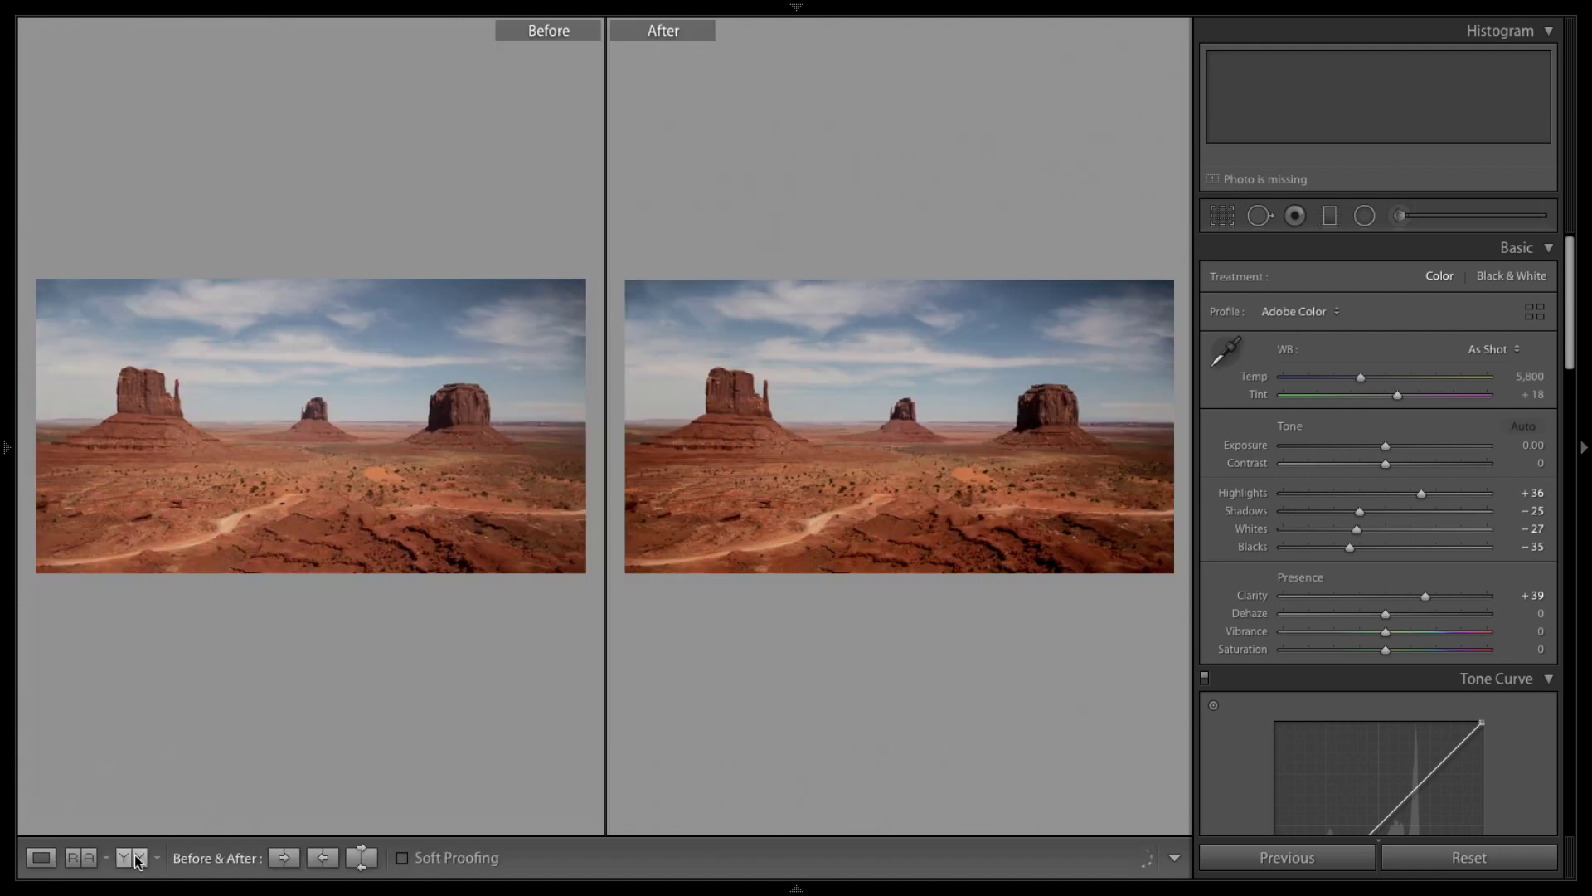
{"action": "left_click", "coordinate": [130, 865]}
{"action": "left_click", "coordinate": [130, 865]}
{"action": "left_click", "coordinate": [131, 865]}
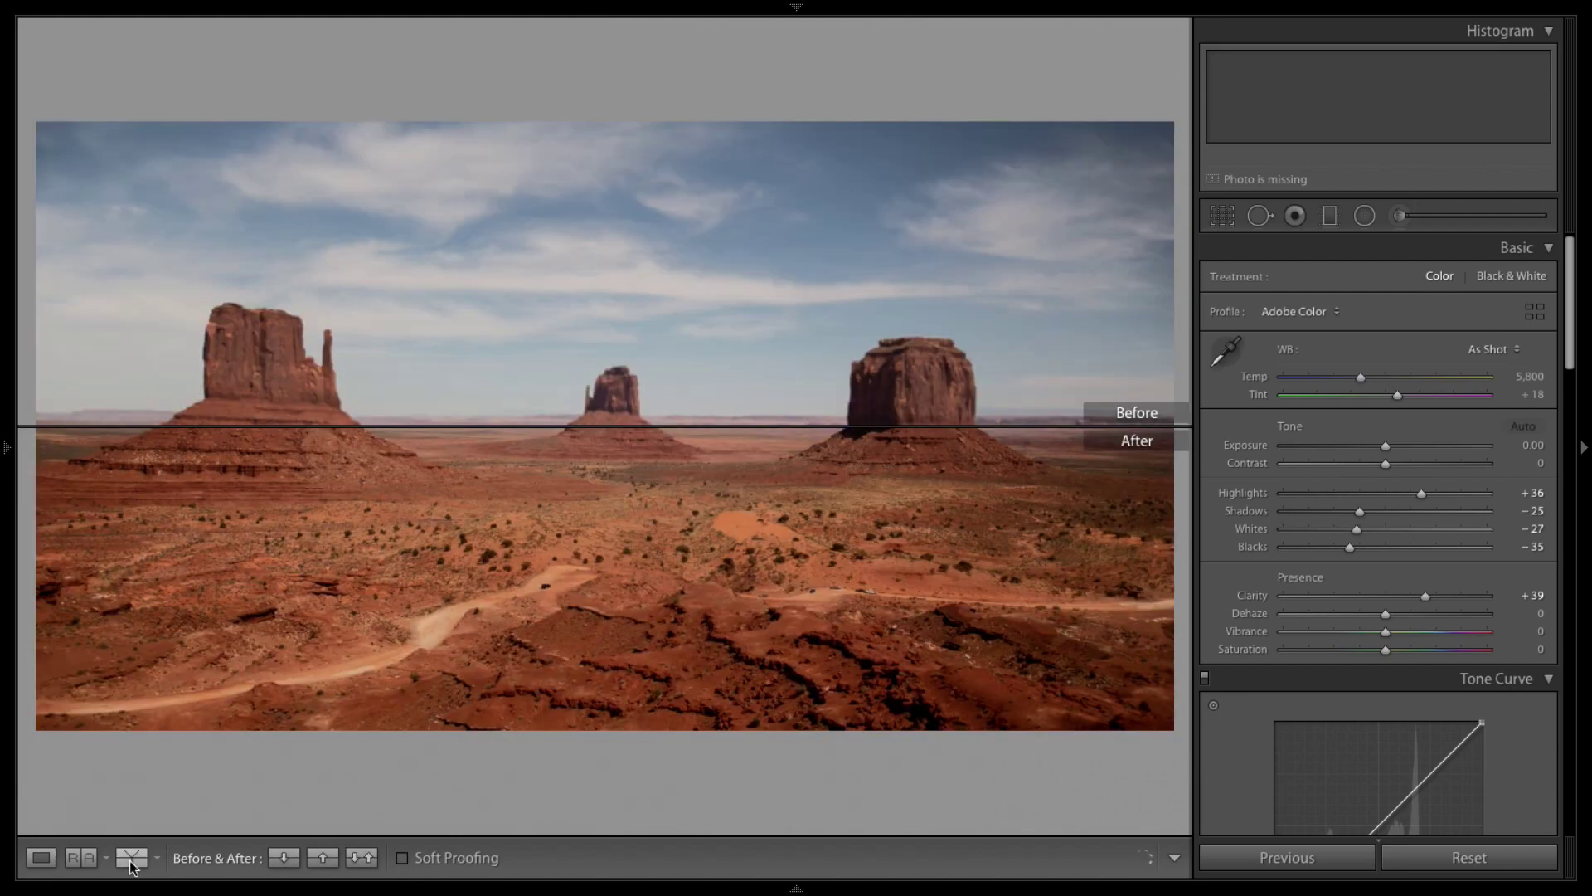
{"action": "left_click", "coordinate": [130, 865]}
{"action": "left_click", "coordinate": [40, 857]}
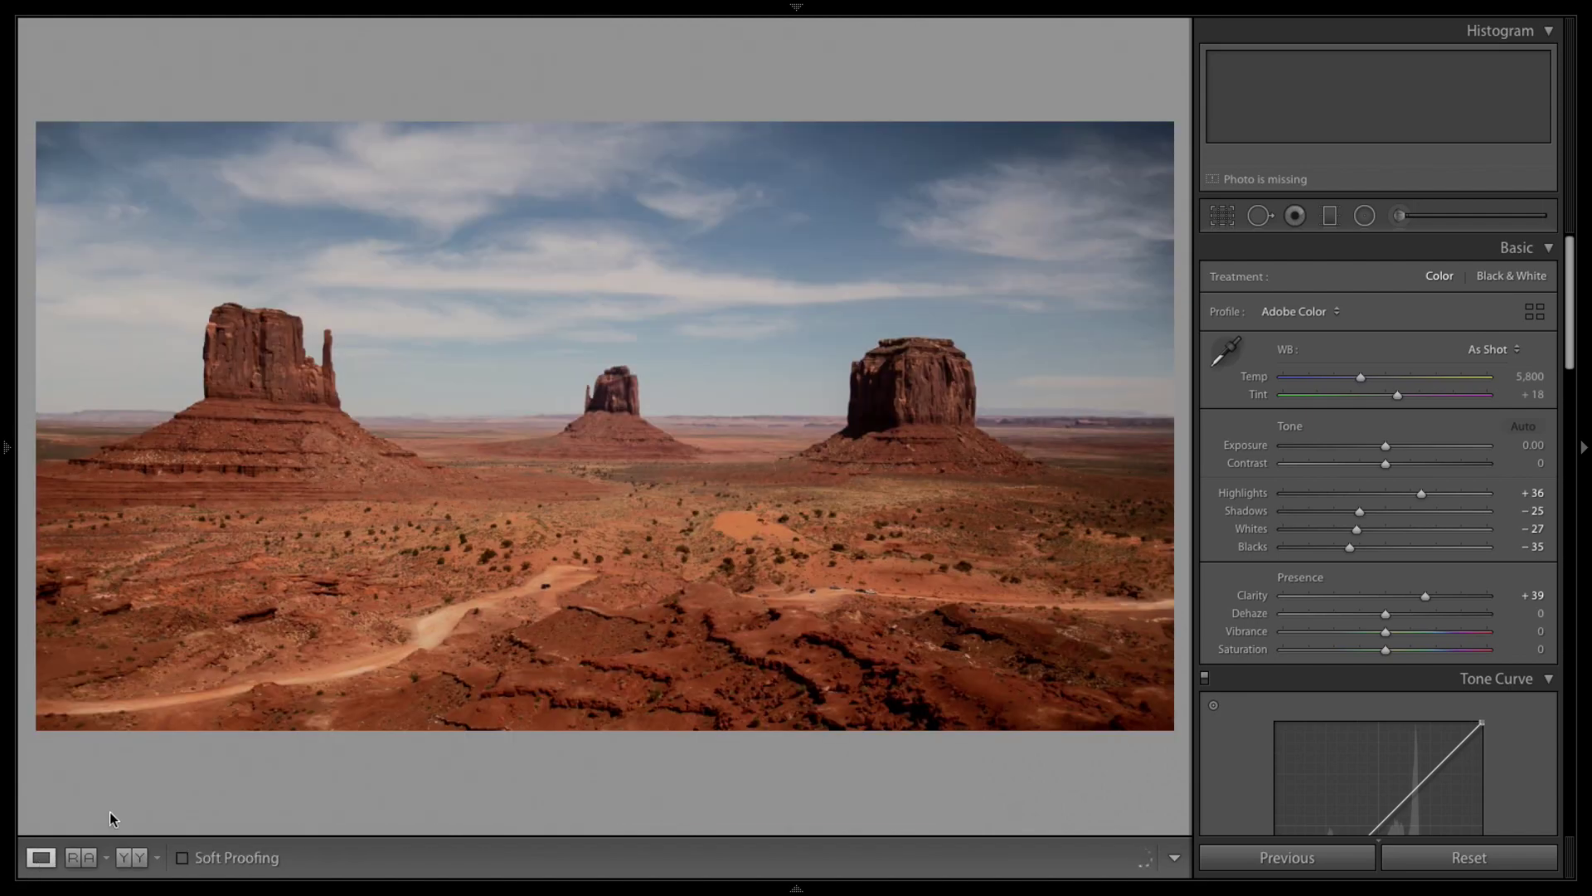
Collapse the Histogram to make room and bring the HSL / Color adjustments into view.
{"action": "scroll", "coordinate": [1579, 345], "scroll_direction": "down", "scroll_amount": 3}
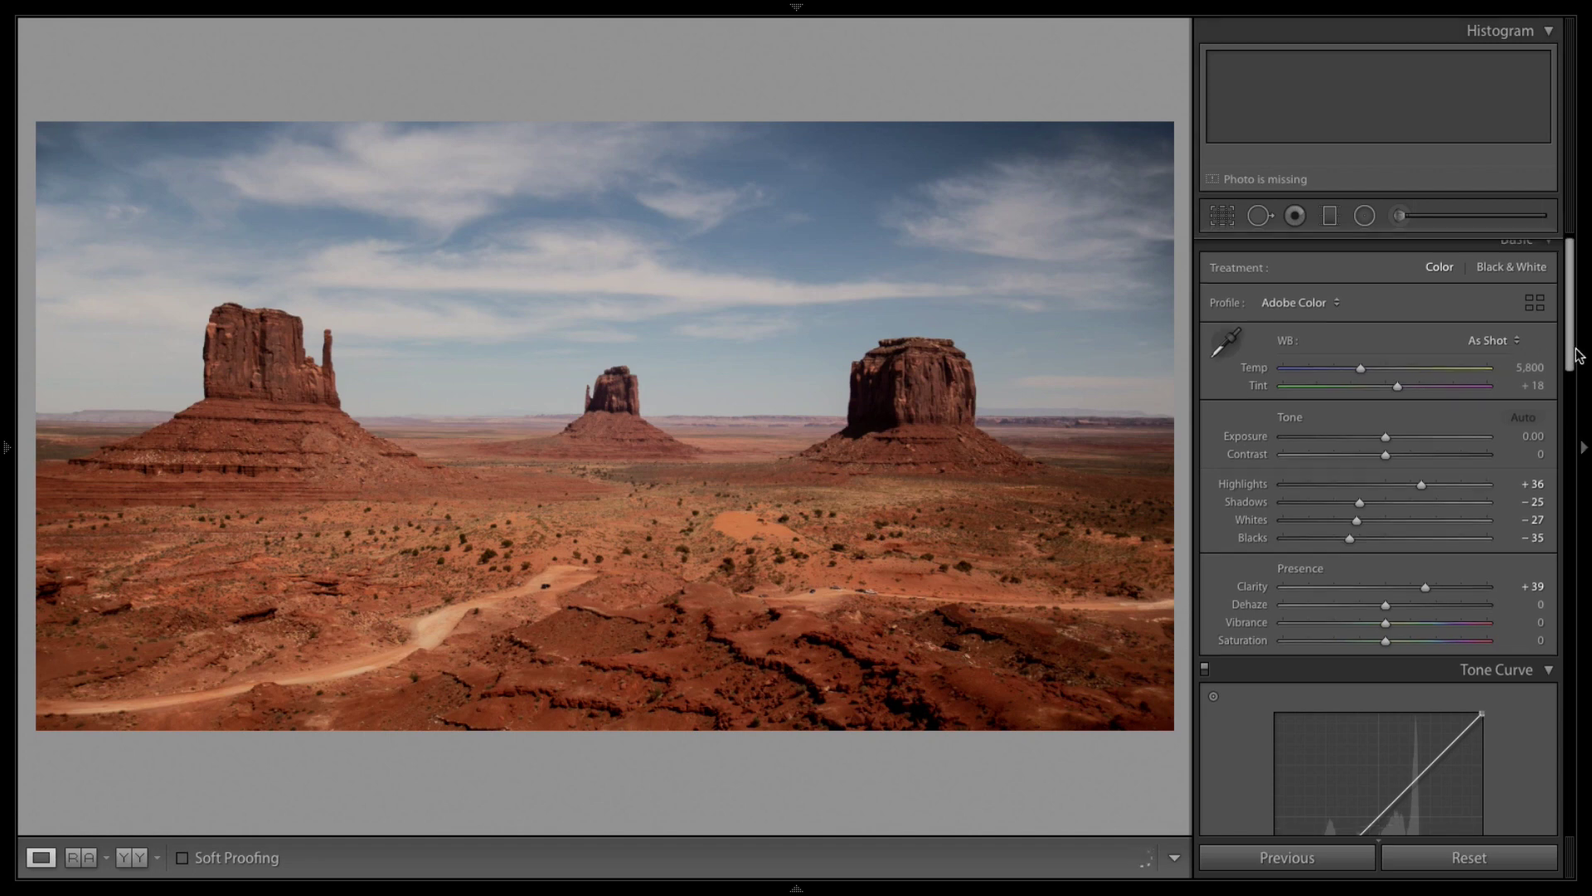
{"action": "scroll", "coordinate": [1580, 340], "scroll_direction": "up", "scroll_amount": 3}
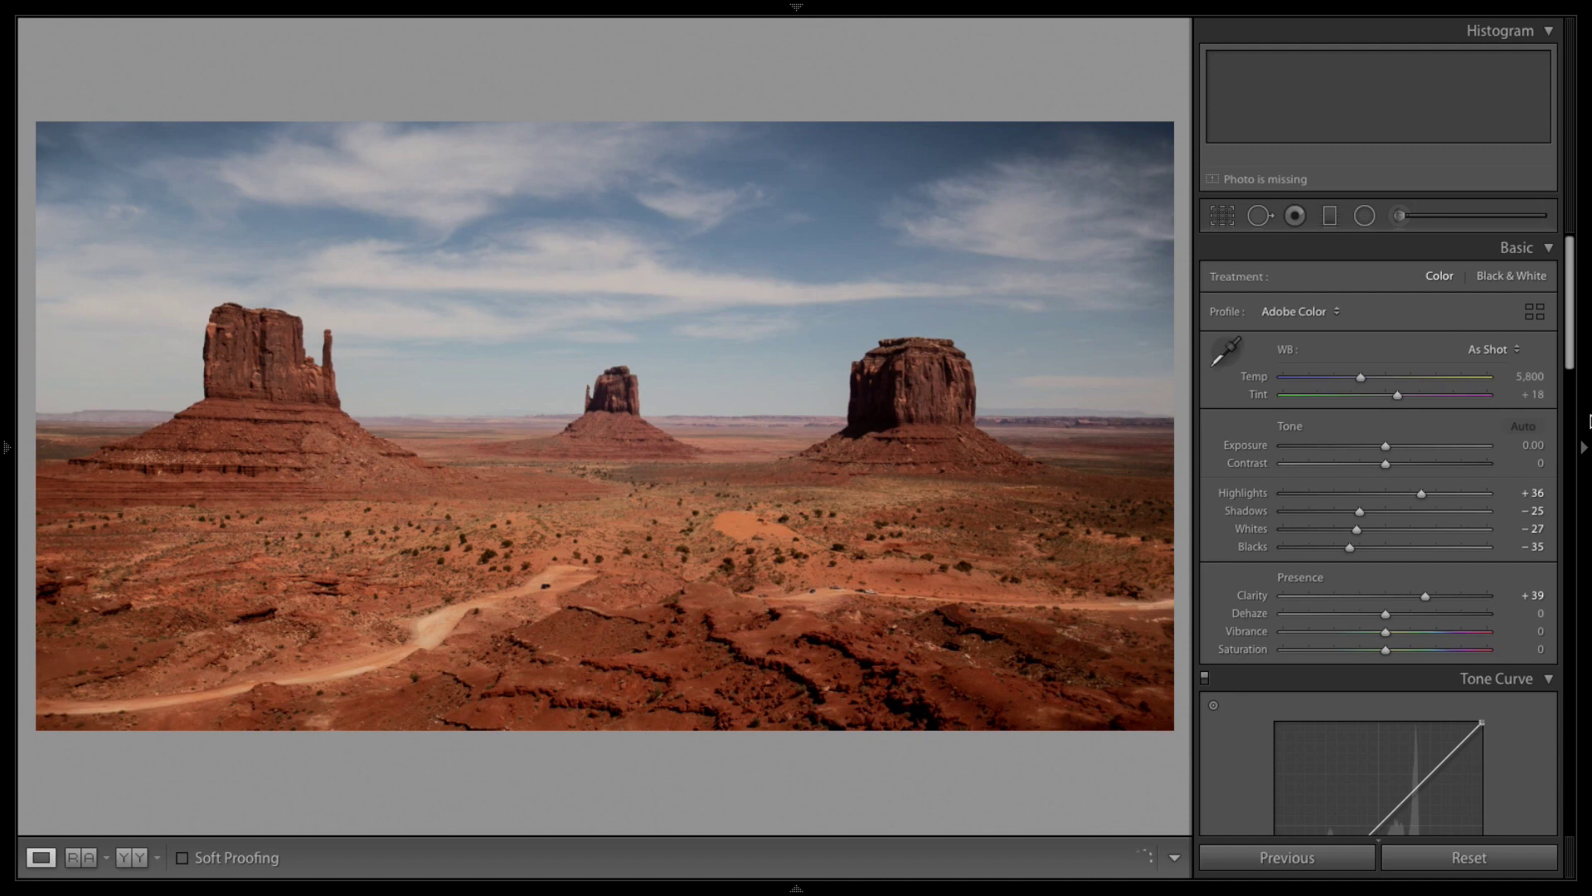
{"action": "left_click_drag", "start_coordinate": [1569, 336], "coordinate": [1578, 440]}
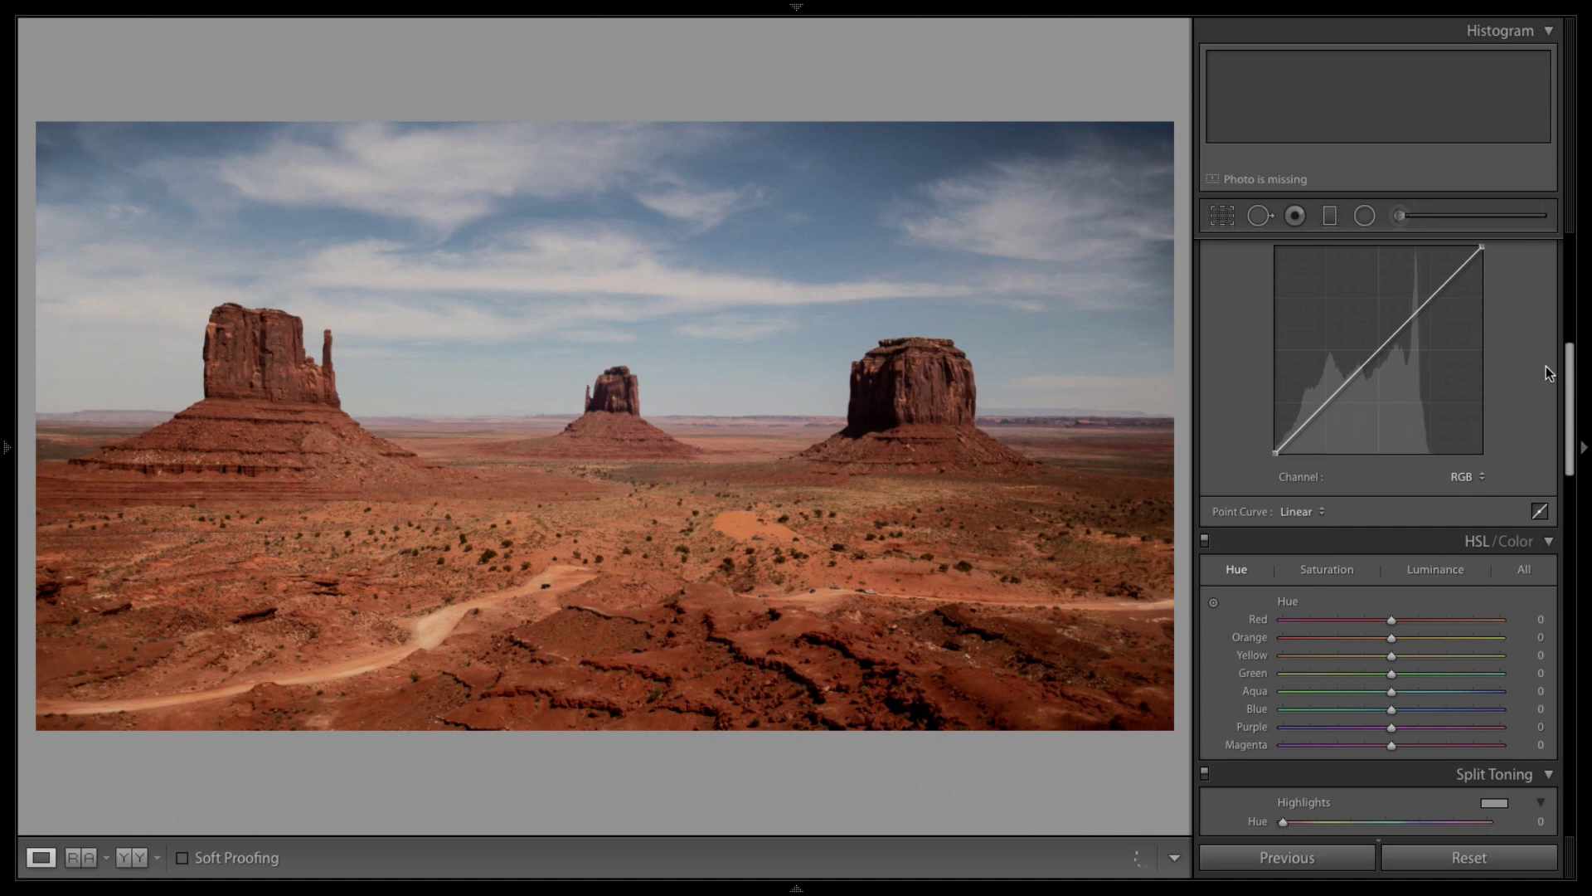
{"action": "scroll", "coordinate": [1575, 323], "scroll_direction": "up", "scroll_amount": 3}
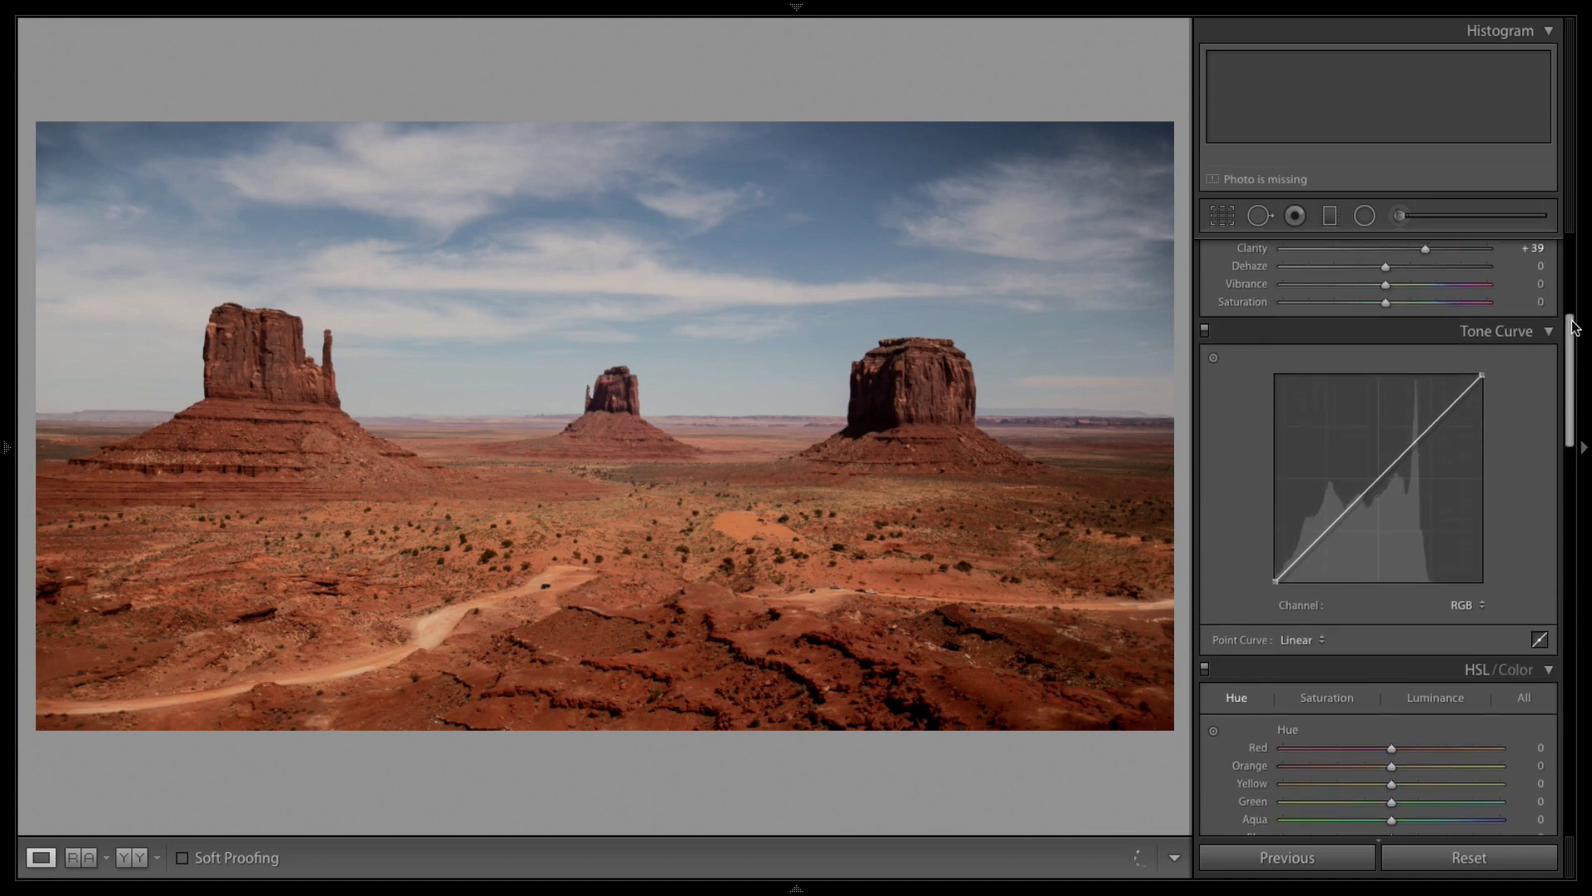
{"action": "left_click_drag", "start_coordinate": [1578, 344], "coordinate": [1573, 297]}
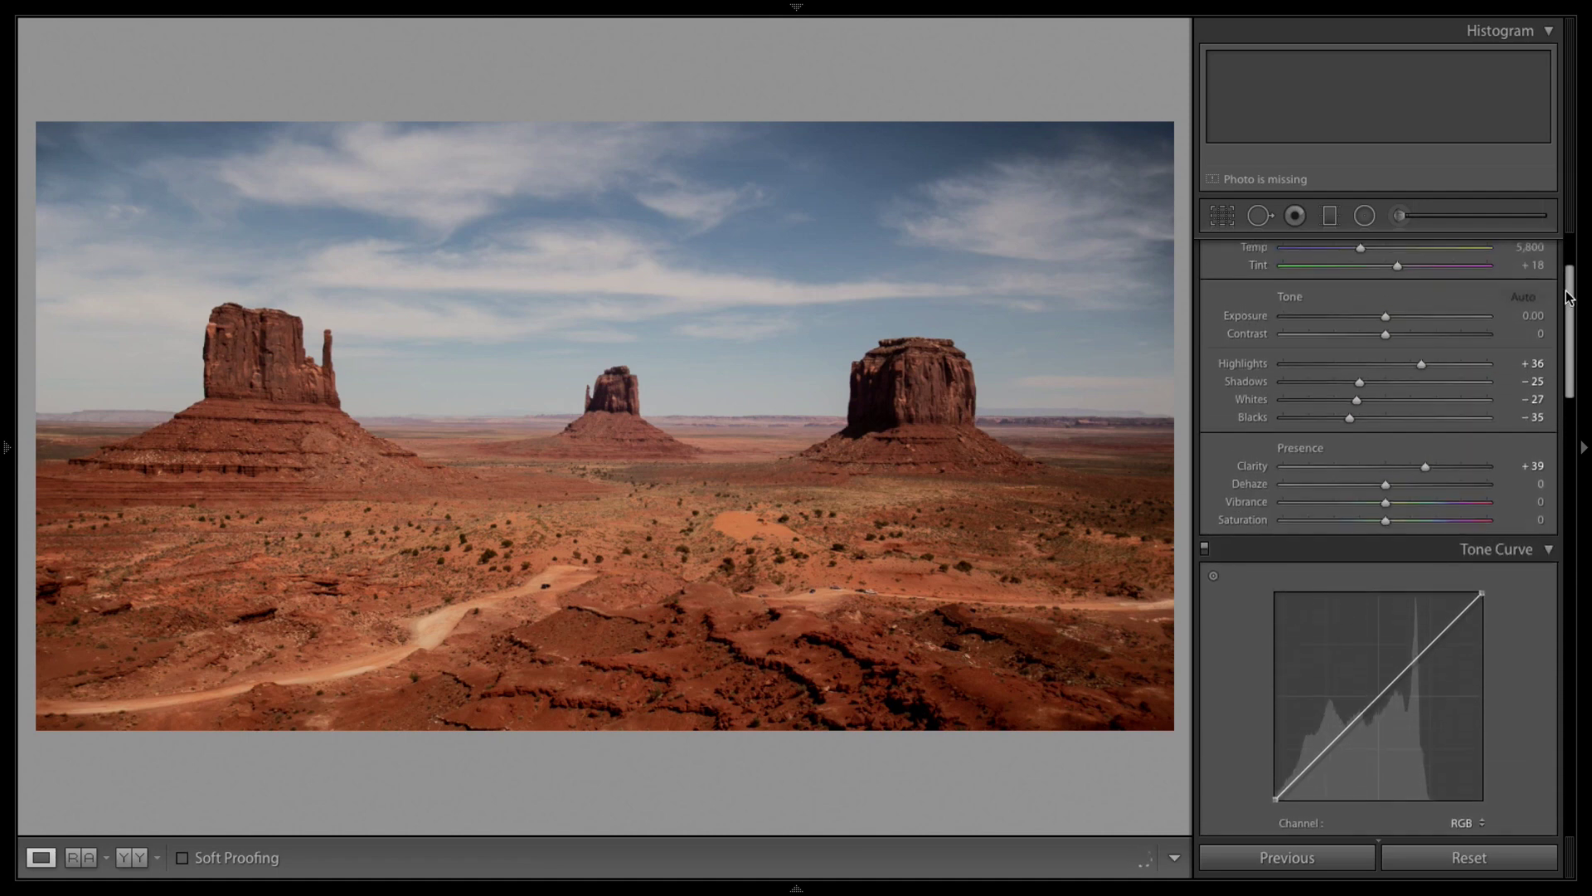
{"action": "left_click", "coordinate": [1548, 33]}
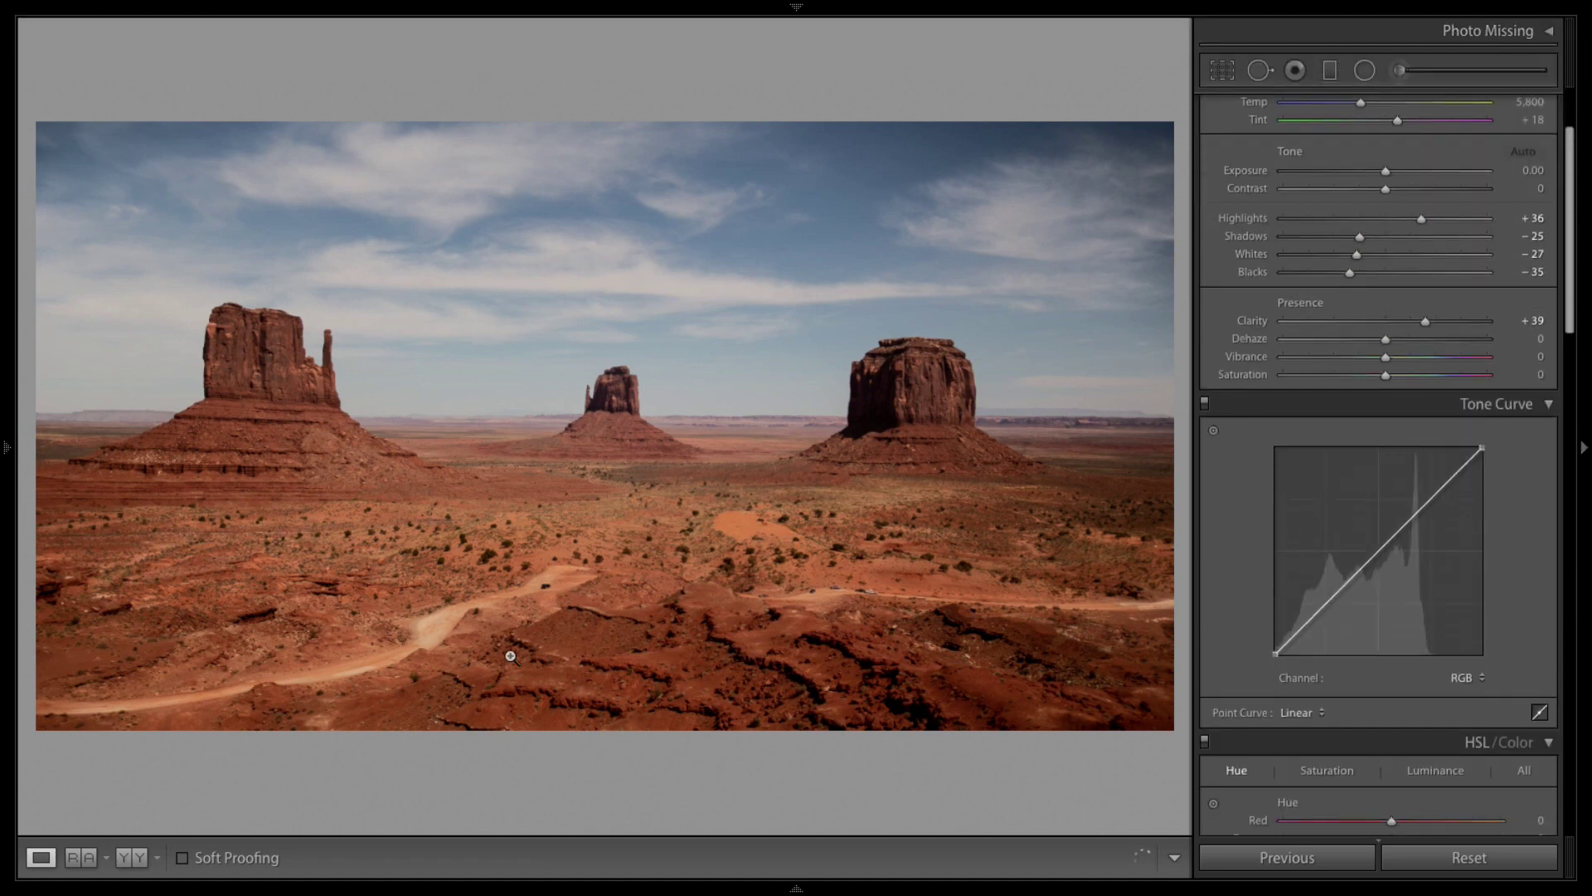
{"action": "left_click_drag", "start_coordinate": [1576, 322], "coordinate": [1578, 399]}
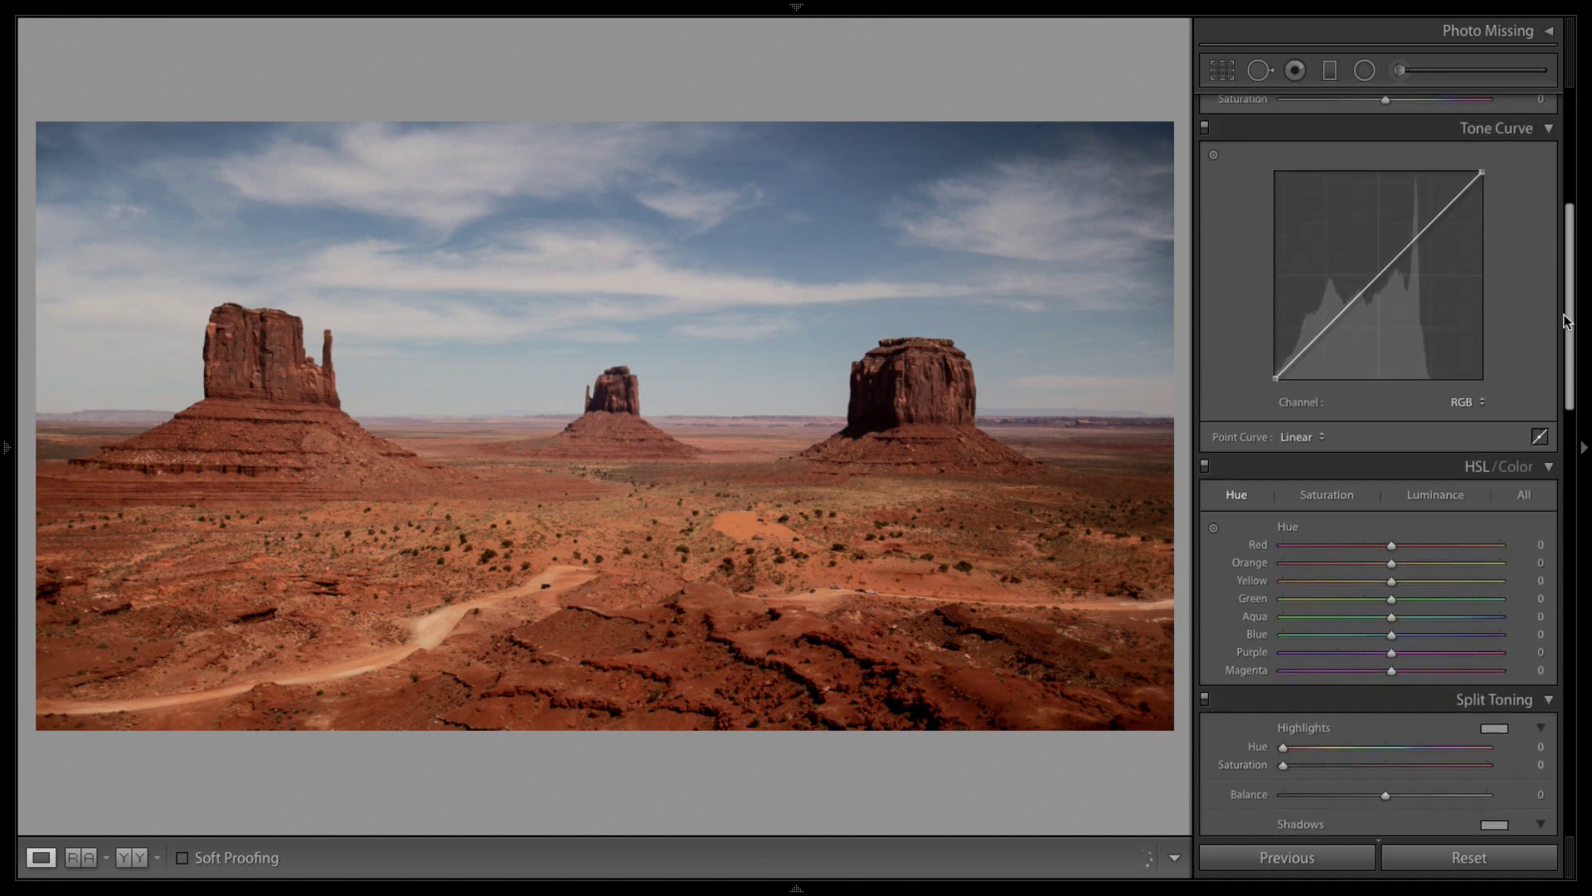
{"action": "left_click_drag", "start_coordinate": [1573, 322], "coordinate": [1575, 346]}
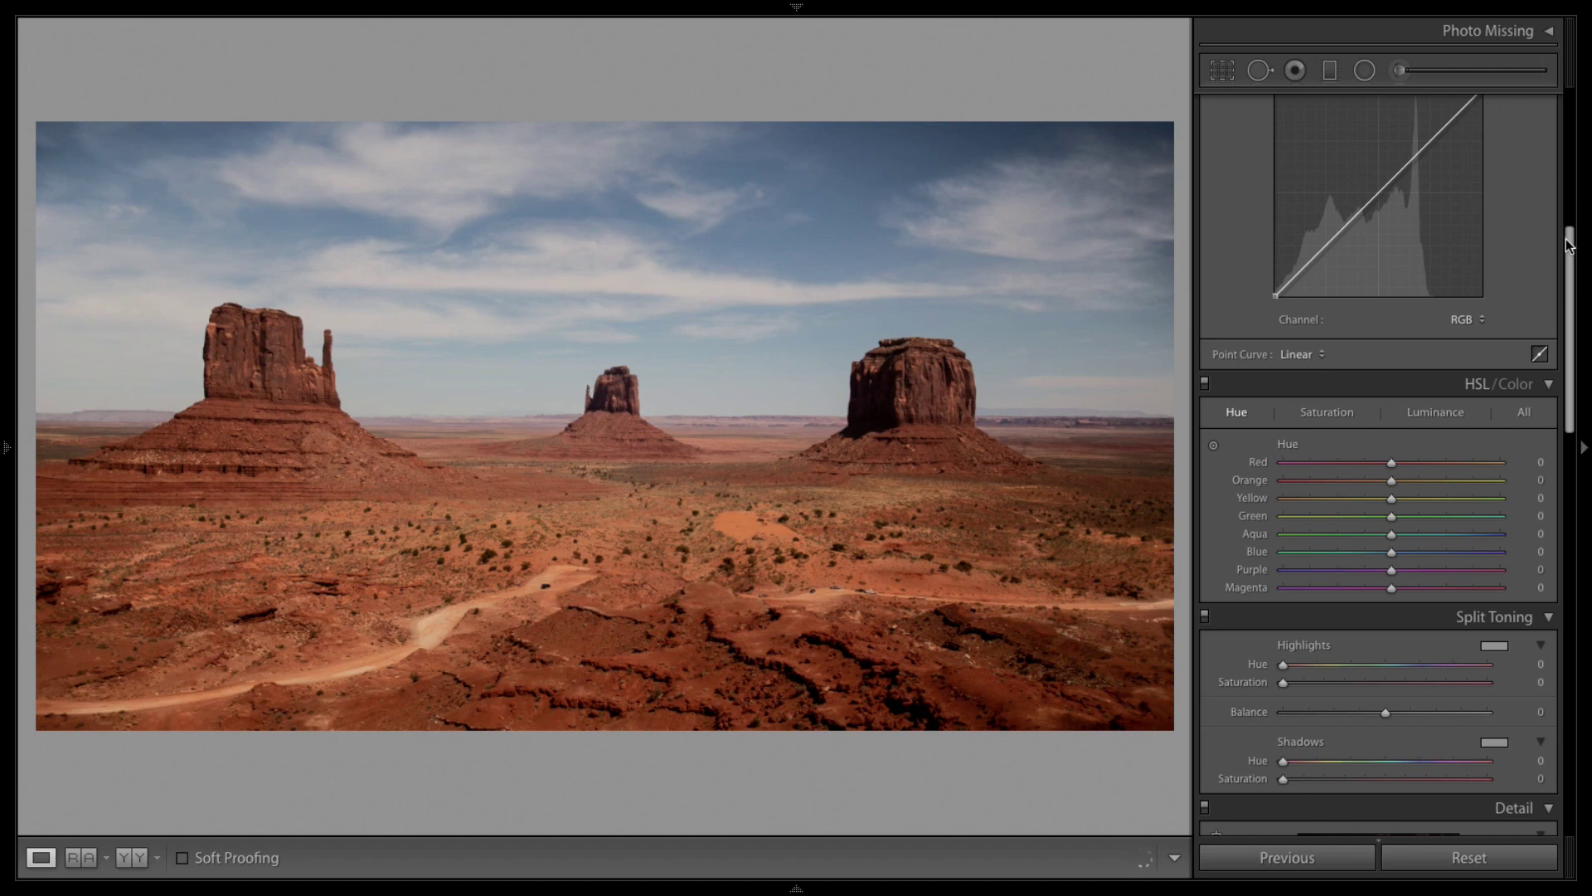
{"action": "left_click_drag", "start_coordinate": [1568, 244], "coordinate": [1577, 285]}
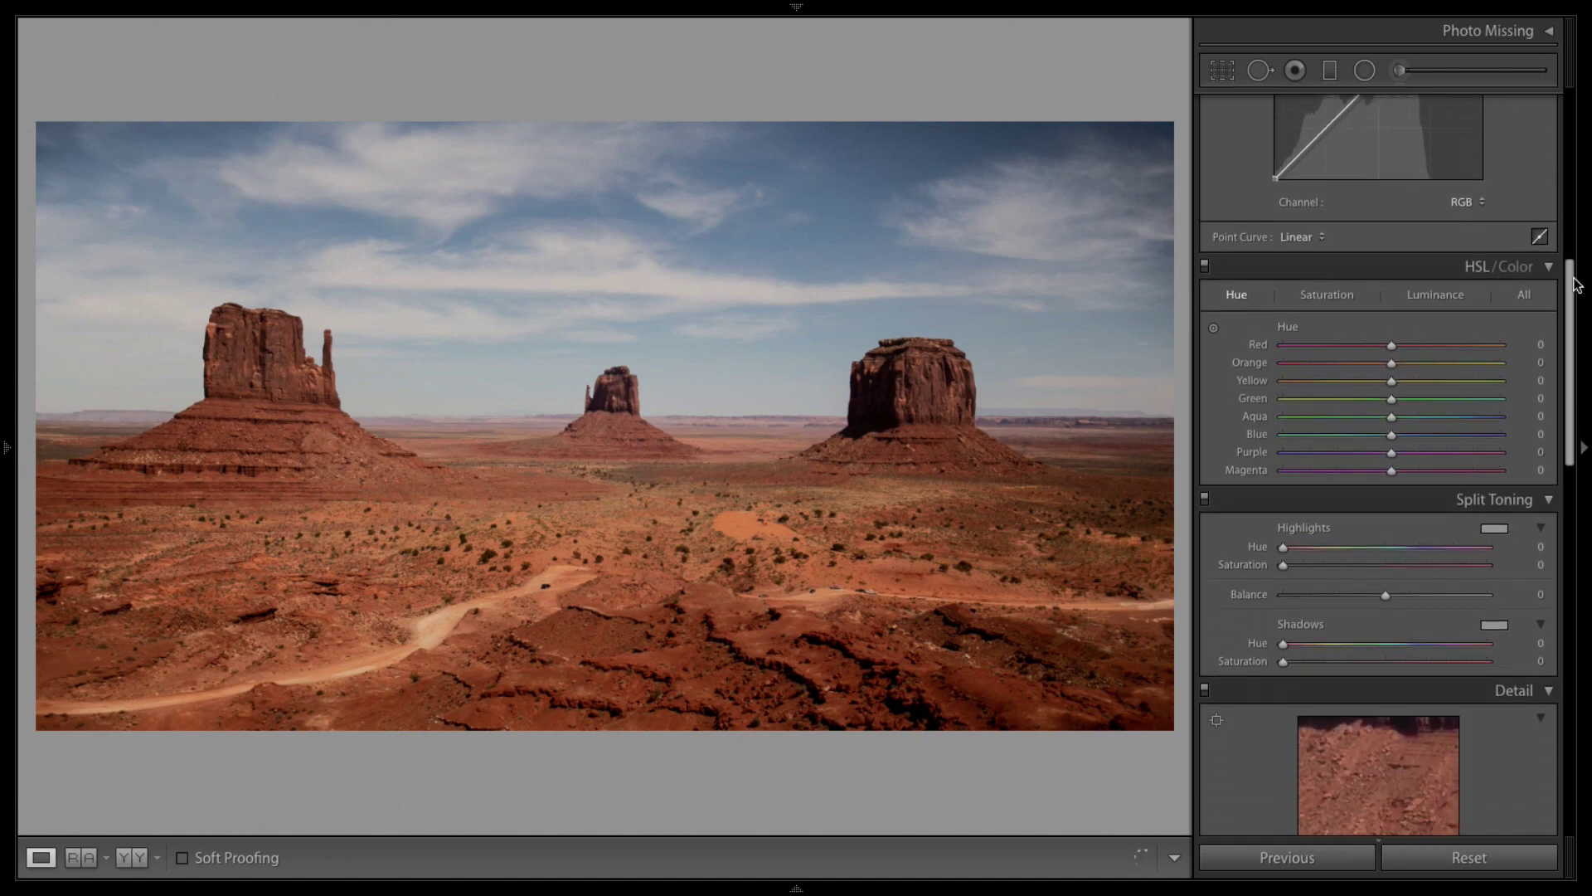
Try shifting the hues of the blue sky and the desert foreground with the targeted adjustment tool, undoing each change.
{"action": "left_click", "coordinate": [1214, 325]}
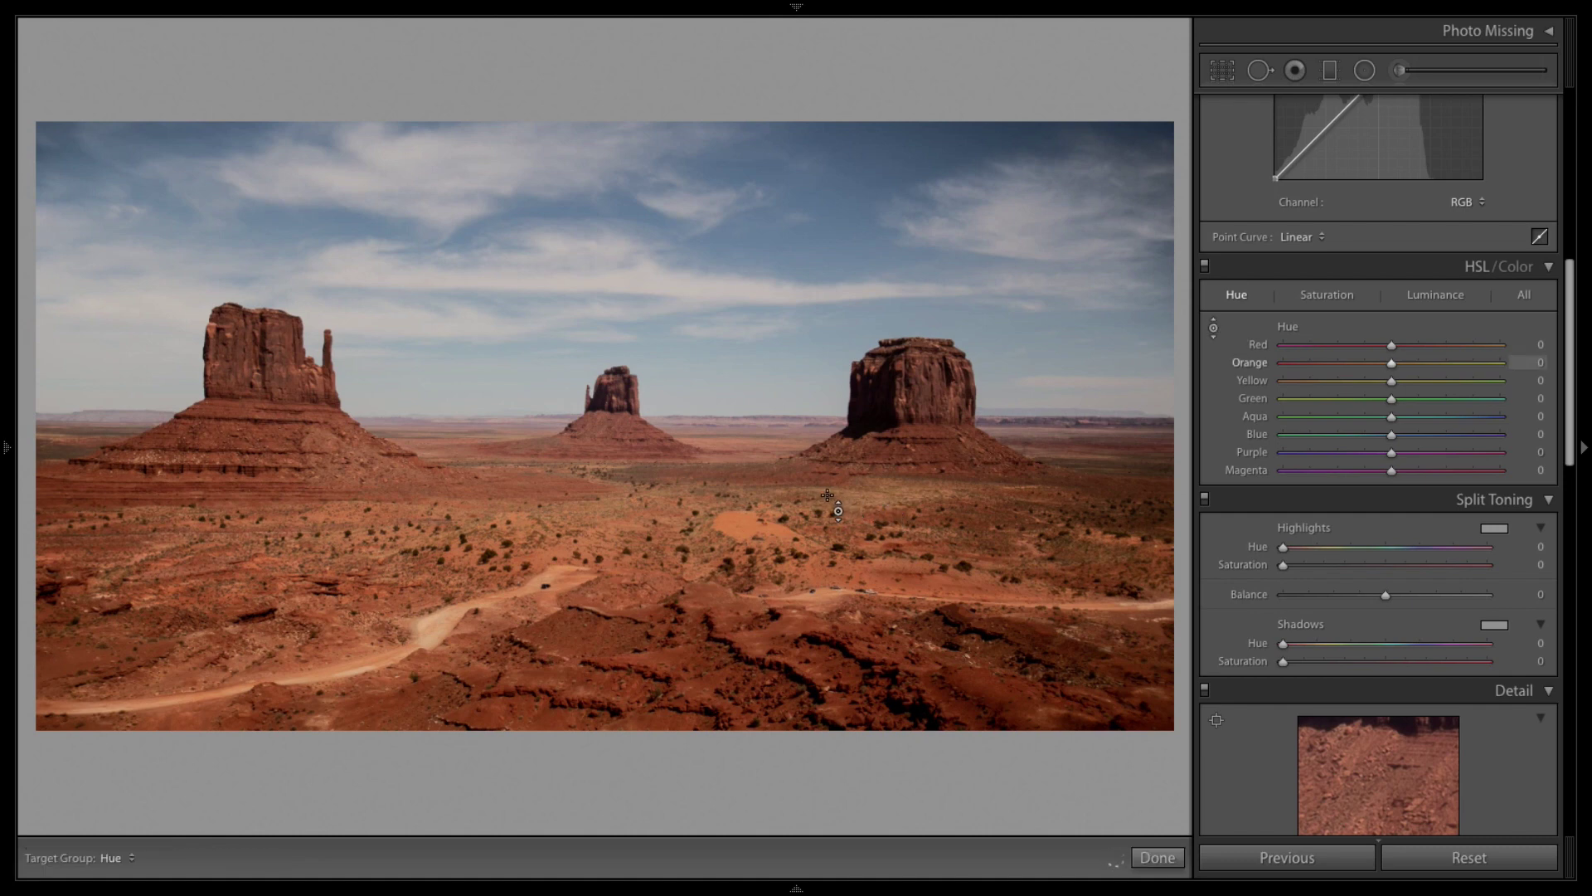
{"action": "left_click_drag", "start_coordinate": [853, 188], "coordinate": [856, 178]}
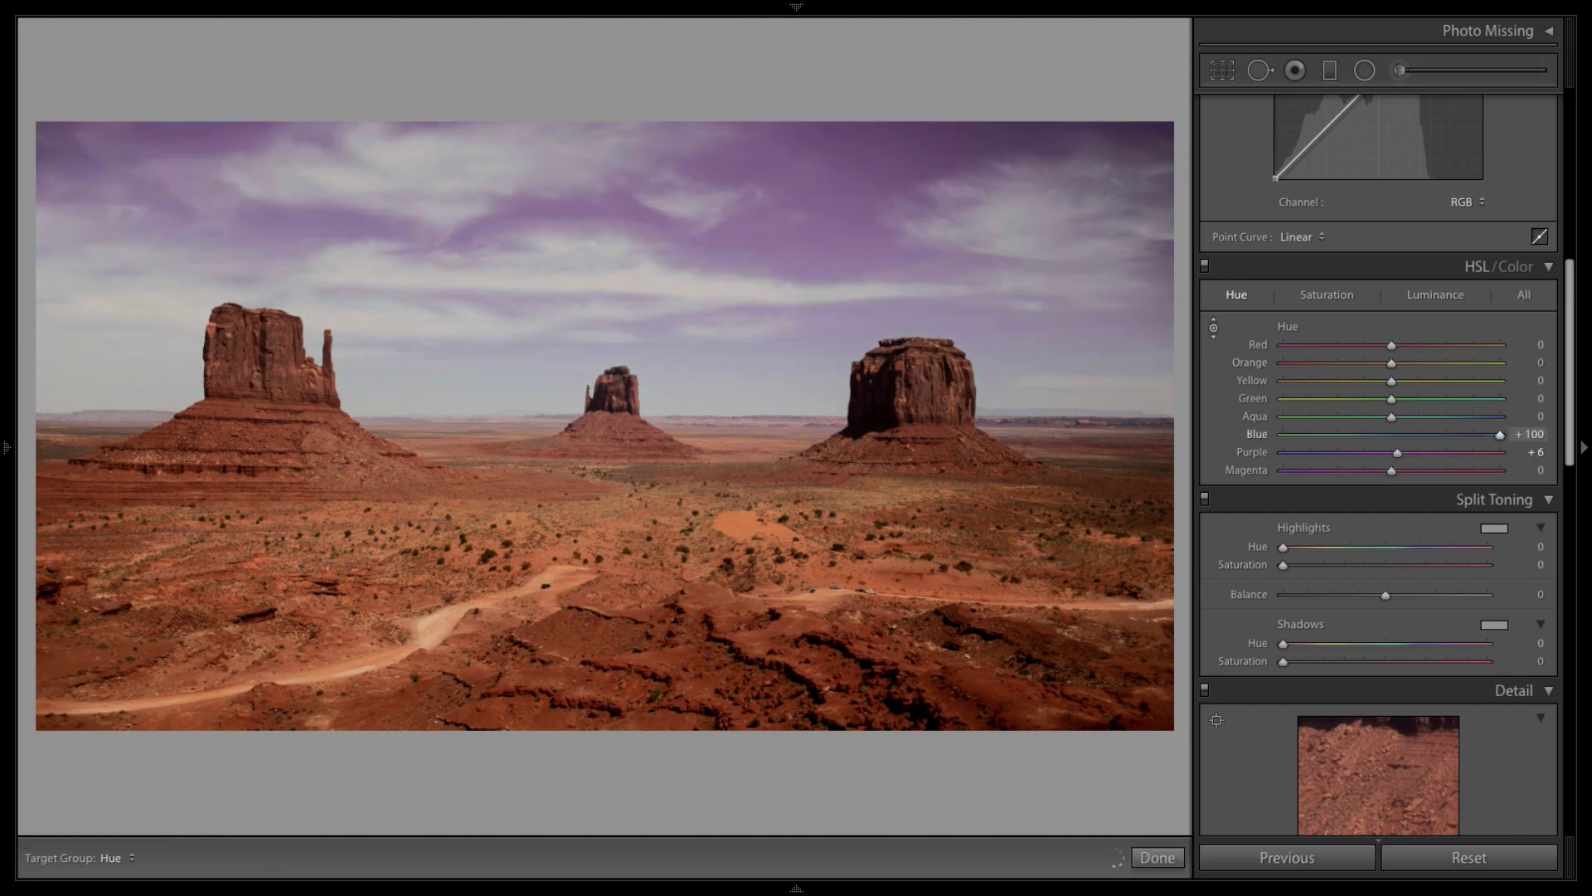
{"action": "key", "text": "super+z"}
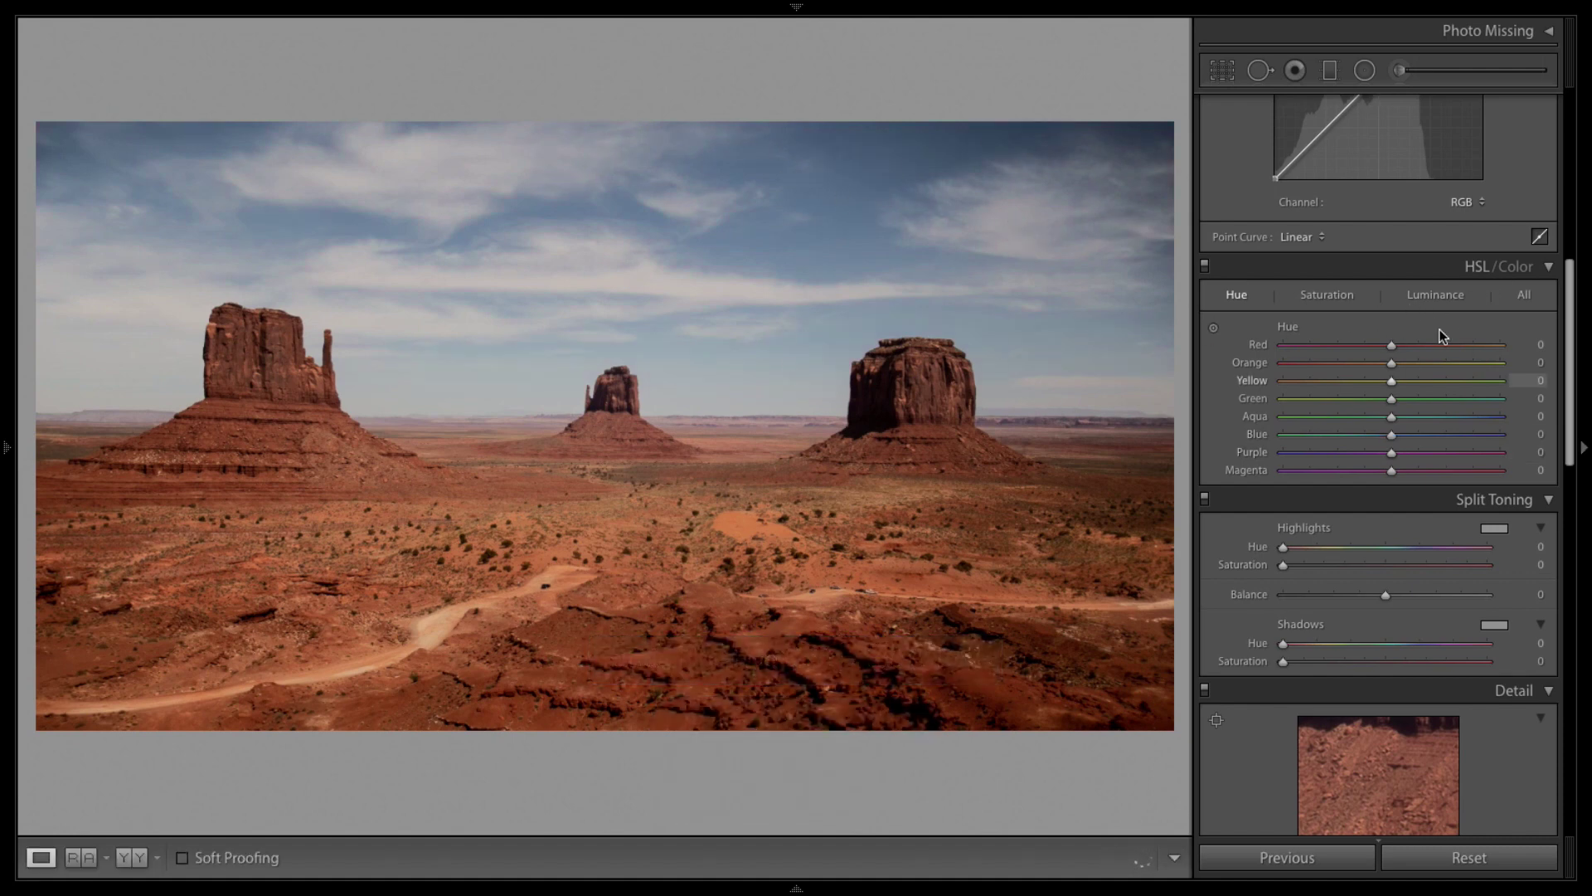
{"action": "left_click", "coordinate": [1213, 328]}
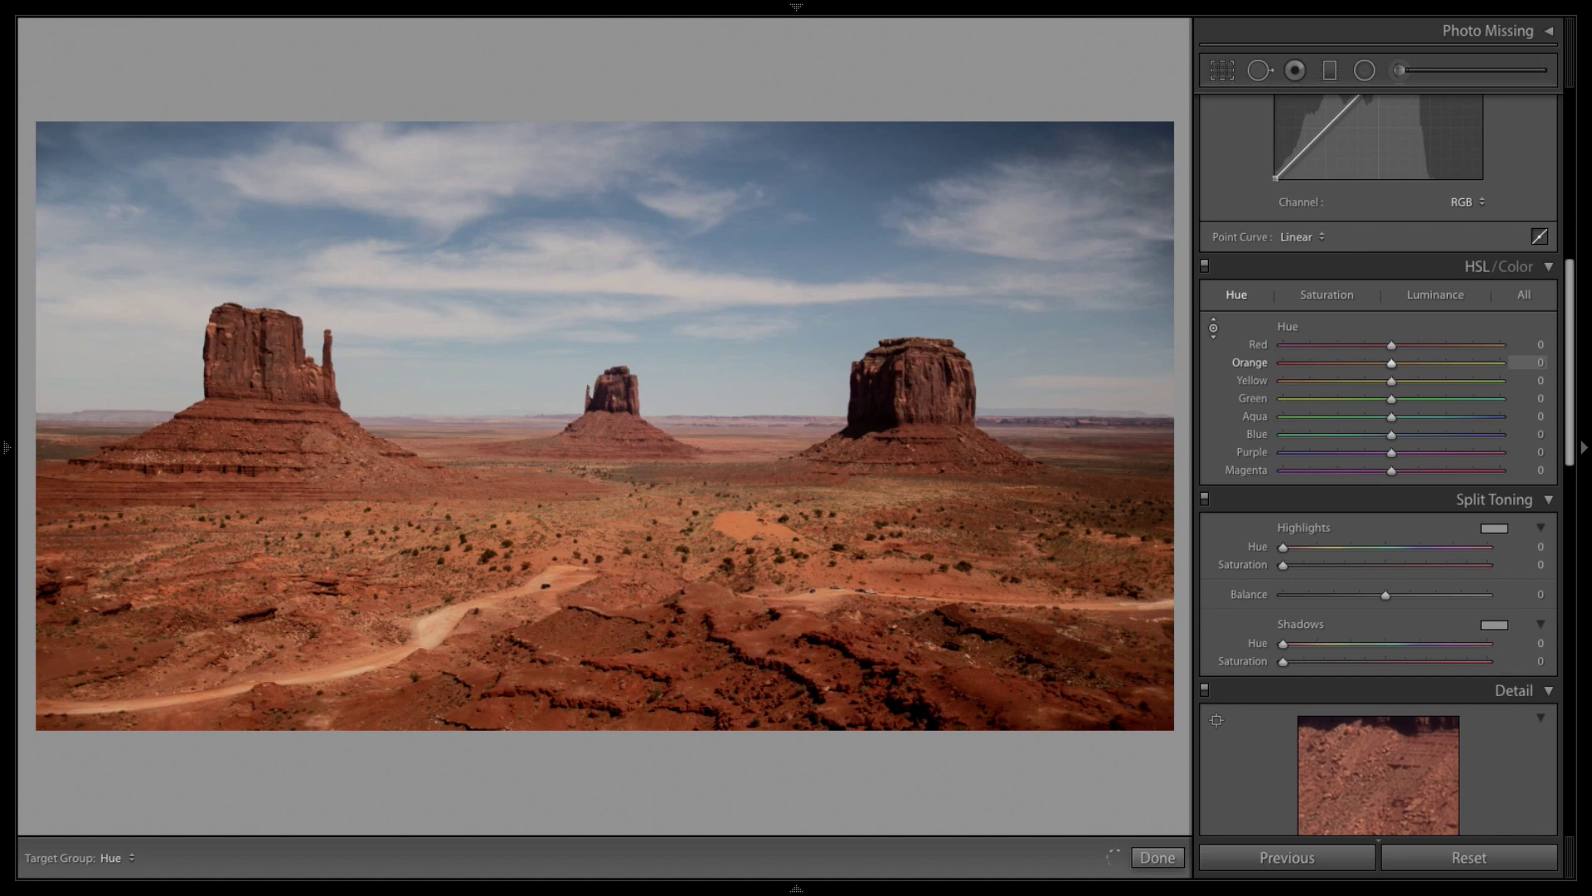
{"action": "left_click_drag", "start_coordinate": [757, 644], "coordinate": [757, 730]}
{"action": "key", "text": "super+z"}
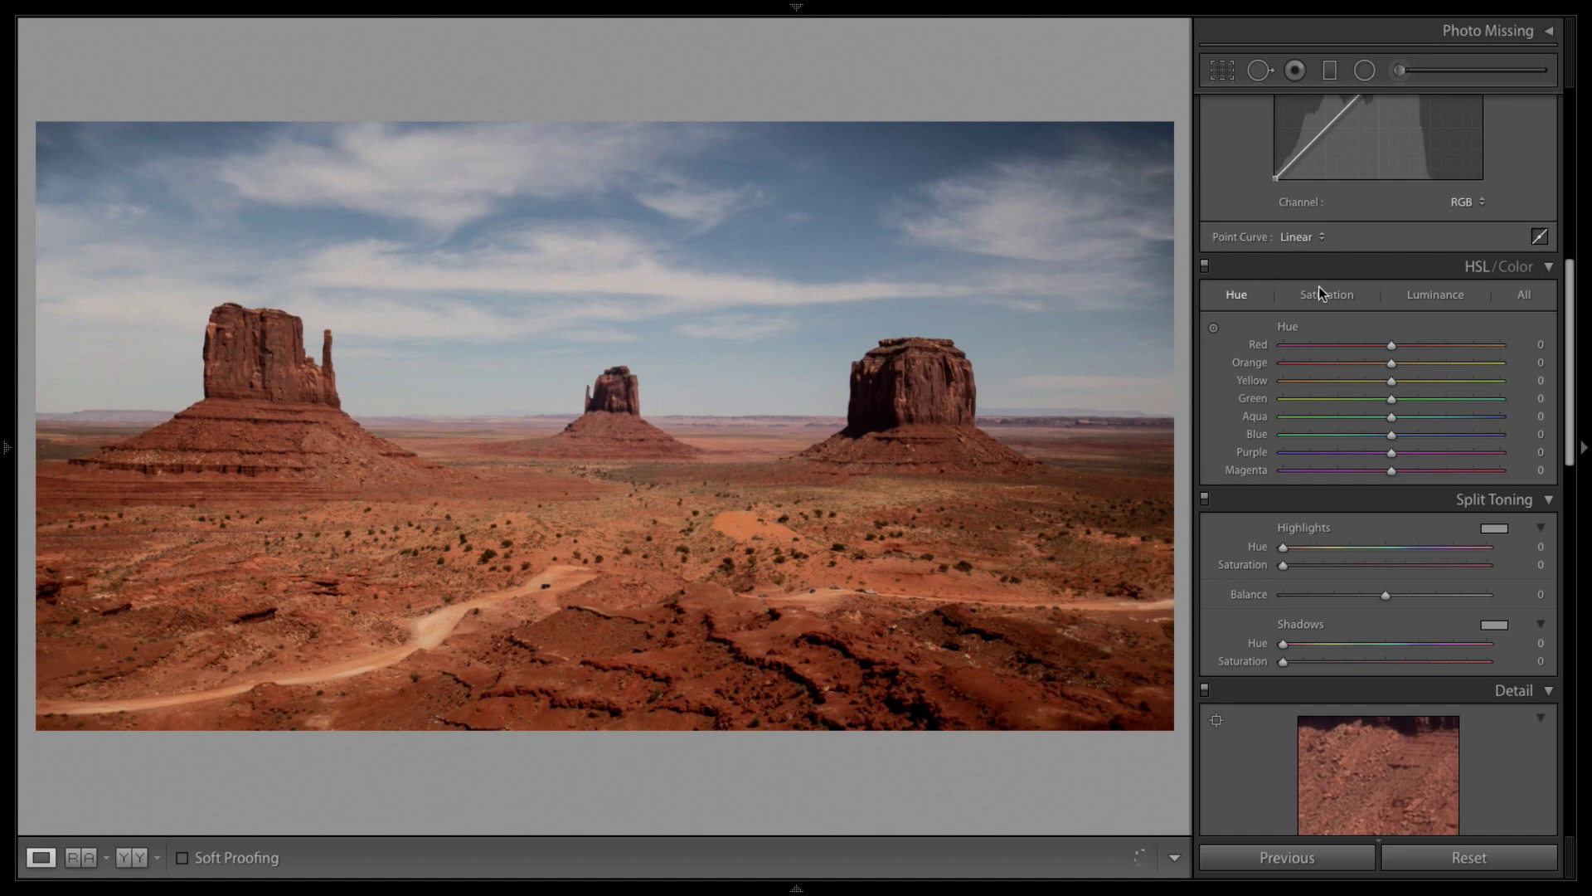
Strengthen the sky's color with HSL Saturation values of +50 for Blue and +31 for Aqua.
{"action": "left_click", "coordinate": [1356, 300]}
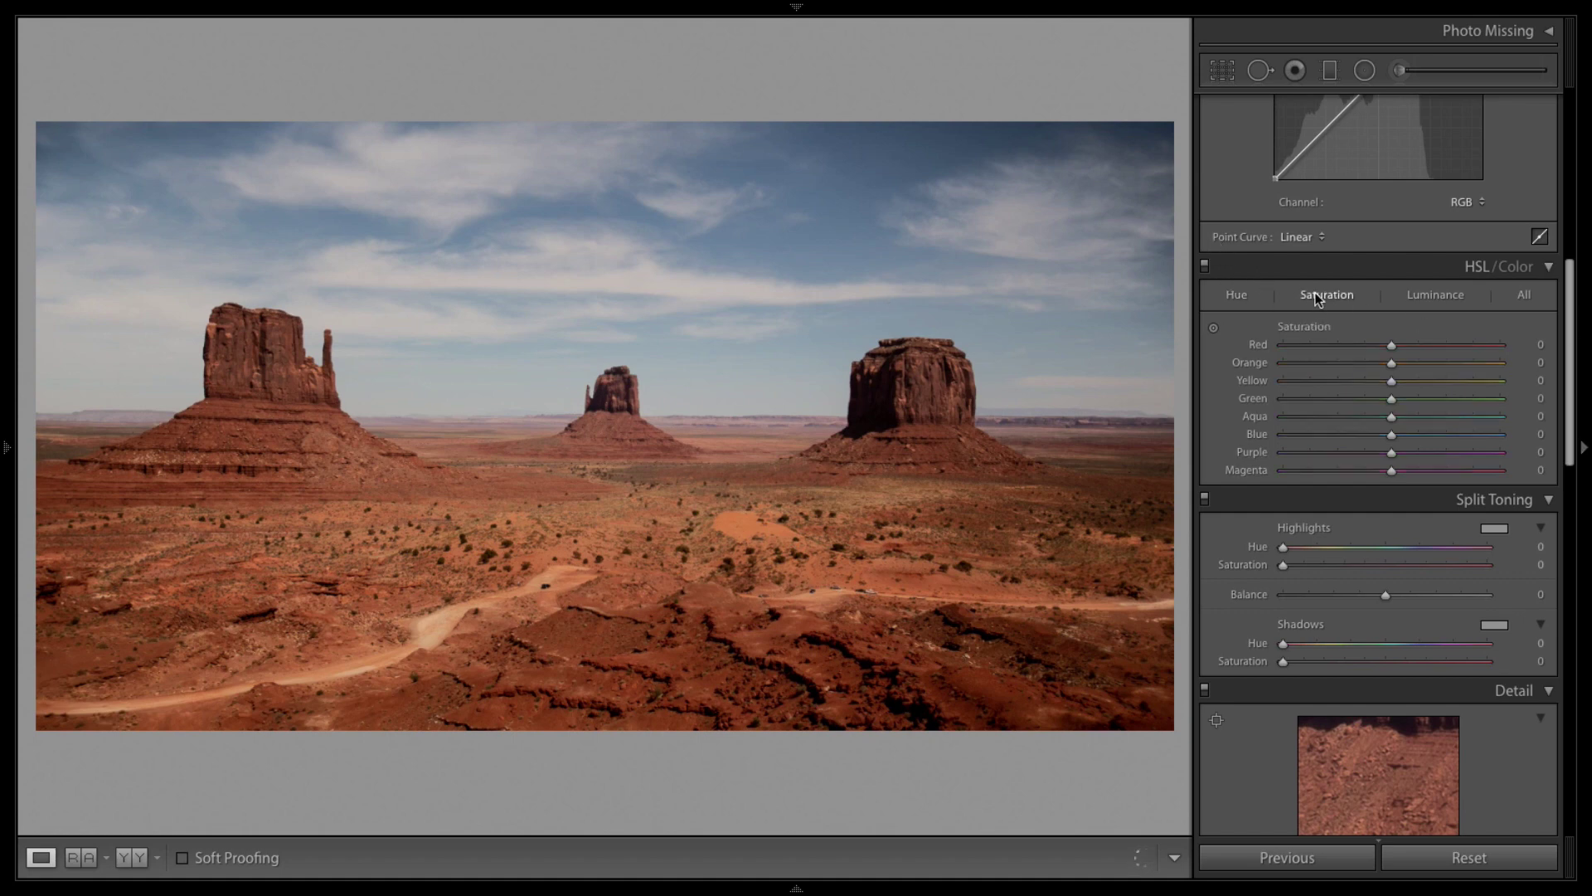
{"action": "left_click", "coordinate": [1214, 329]}
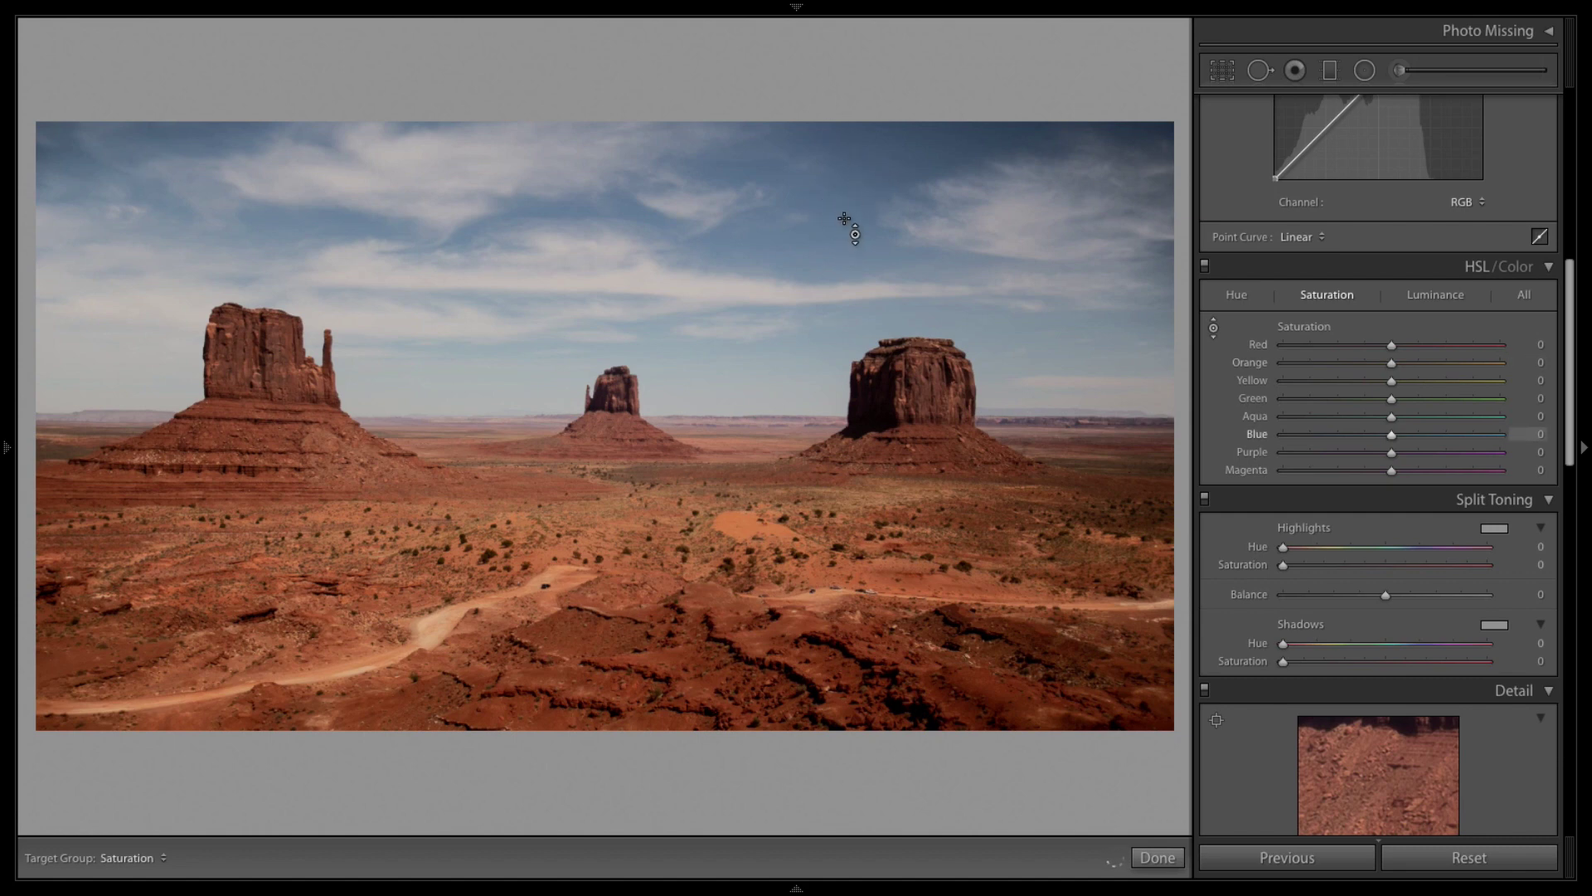
{"action": "mouse_move", "coordinate": [846, 220]}
{"action": "left_mouse_down"}
{"action": "mouse_move", "coordinate": [845, 175]}
{"action": "mouse_move", "coordinate": [849, 229]}
{"action": "left_mouse_up"}
{"action": "left_click_drag", "start_coordinate": [1453, 436], "coordinate": [1512, 405]}
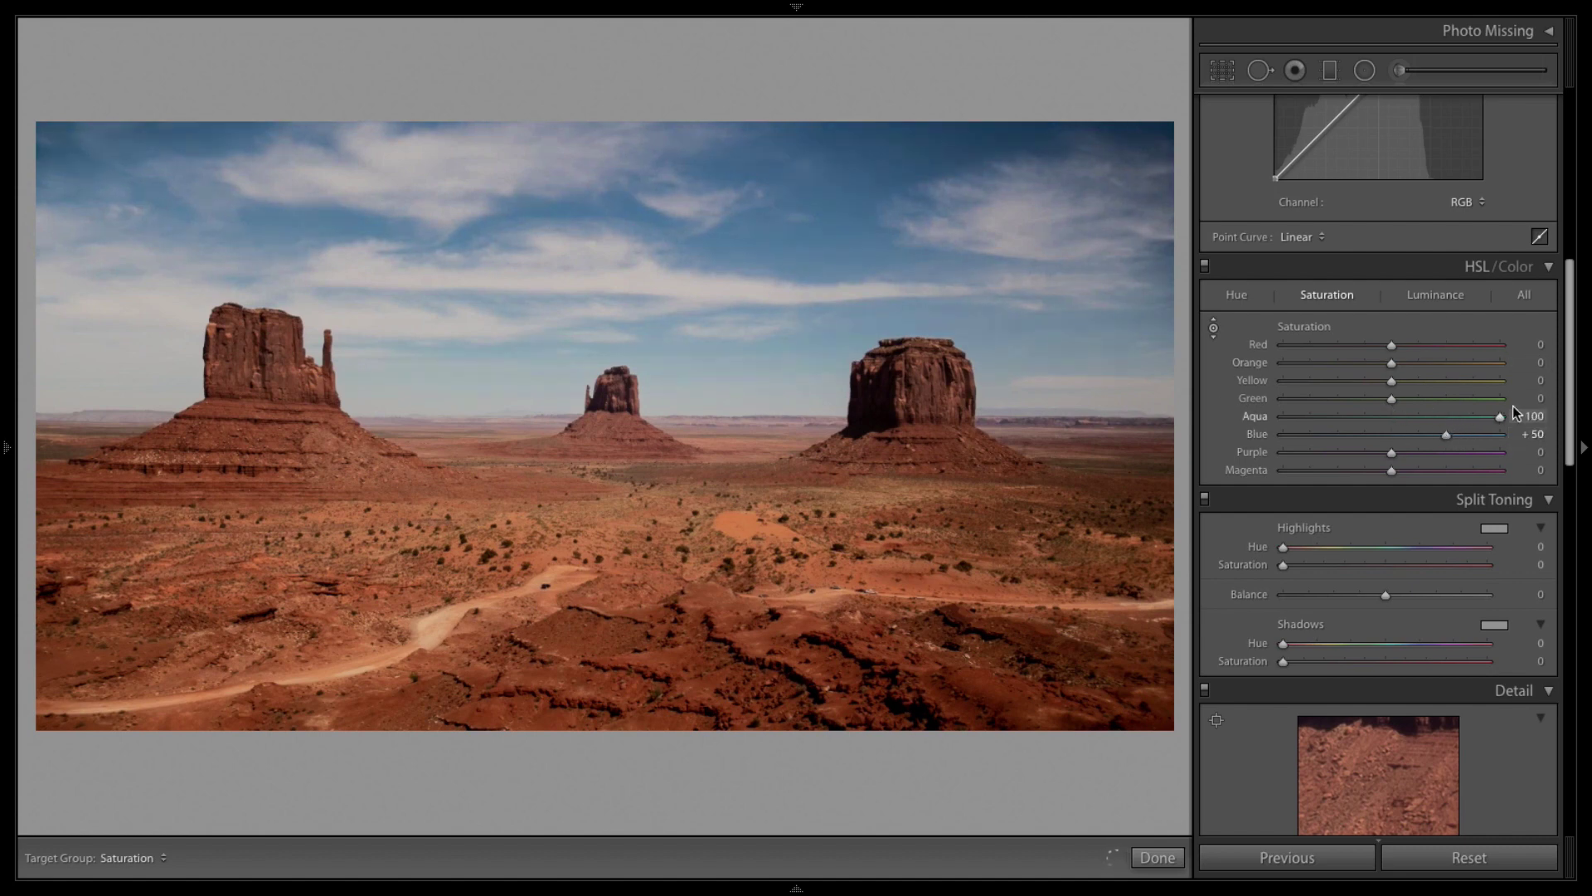
{"action": "left_click_drag", "start_coordinate": [1356, 411], "coordinate": [1219, 437]}
{"action": "mouse_move", "coordinate": [1458, 415]}
{"action": "left_mouse_down"}
{"action": "mouse_move", "coordinate": [1437, 420]}
{"action": "mouse_move", "coordinate": [1463, 430]}
{"action": "left_mouse_up"}
Try lowering and raising the desert's red and orange saturation with the targeted adjustment tool, and undo the changes.
{"action": "left_click_drag", "start_coordinate": [590, 656], "coordinate": [590, 751]}
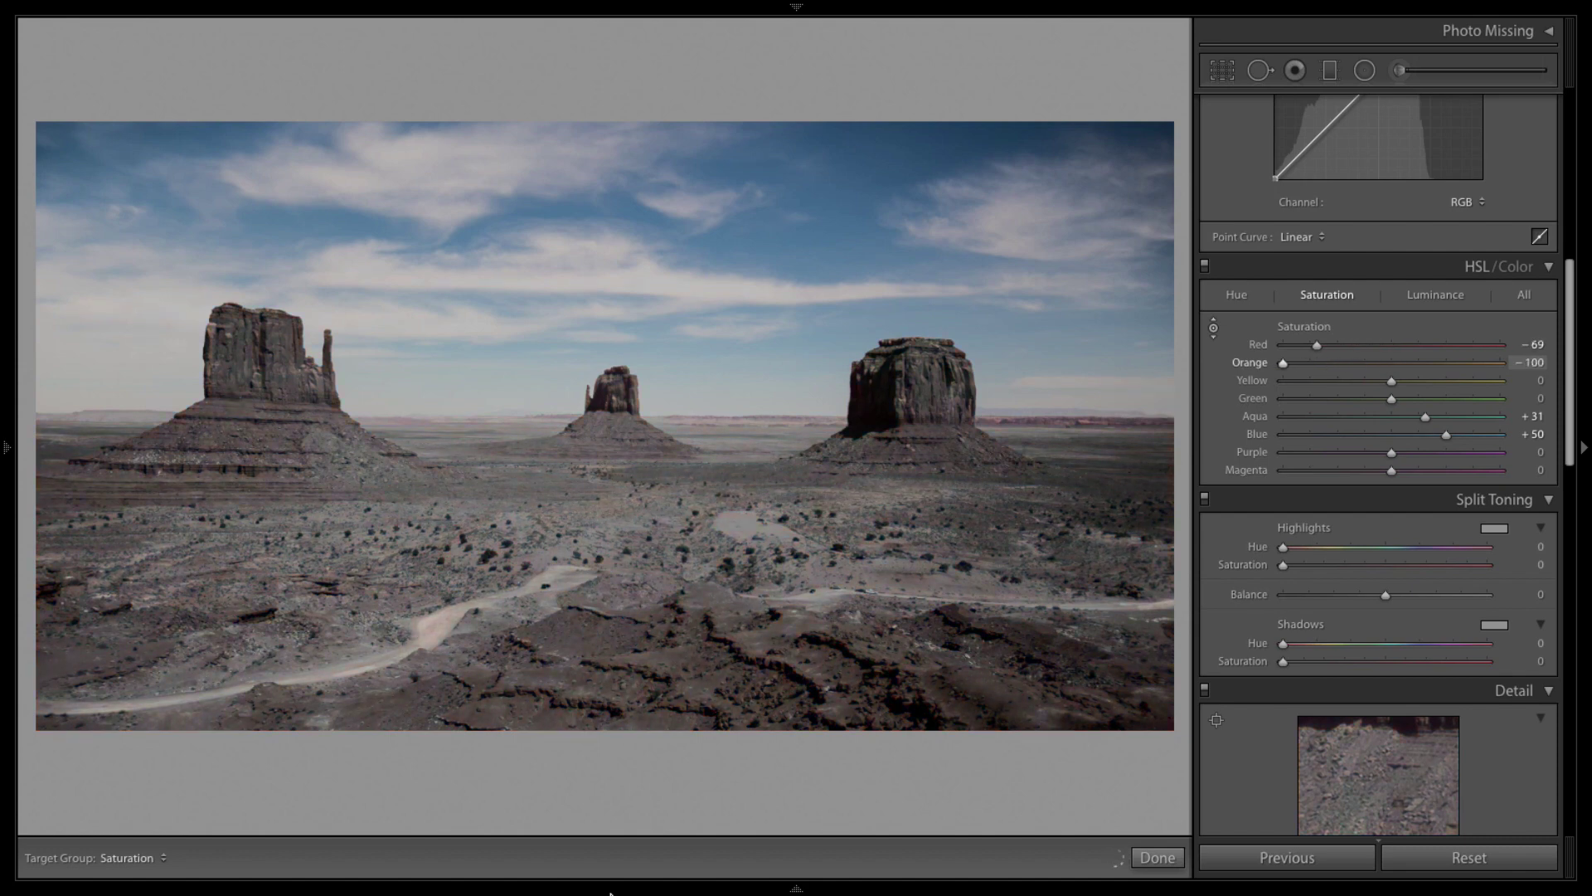
{"action": "left_click_drag", "start_coordinate": [610, 892], "coordinate": [610, 777]}
{"action": "key", "text": "super+z"}
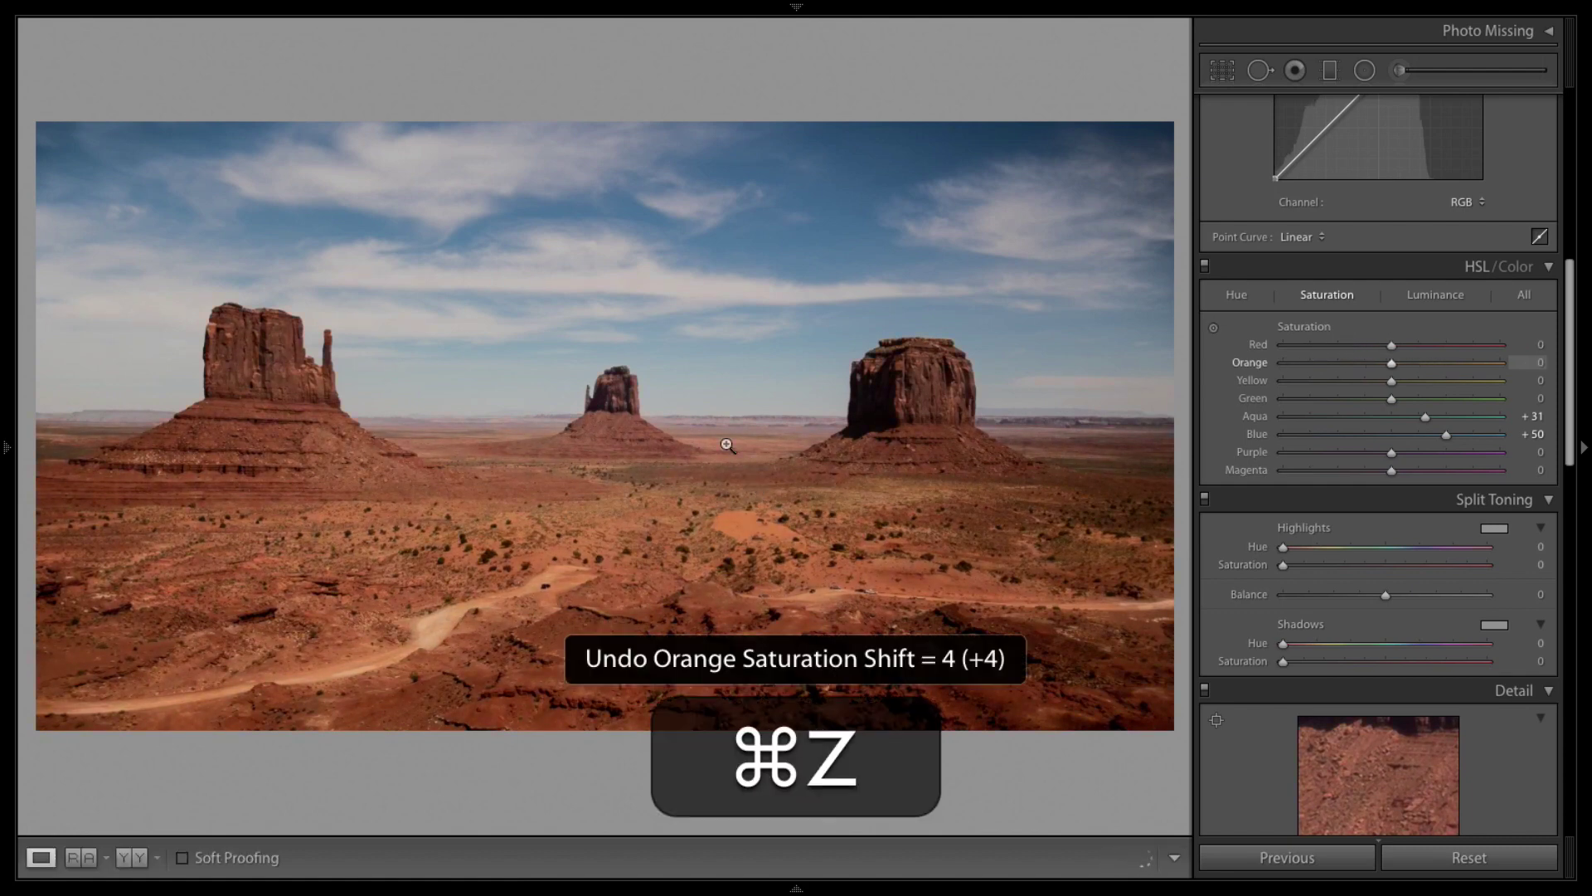
{"action": "left_click", "coordinate": [1213, 328]}
{"action": "left_click_drag", "start_coordinate": [625, 730], "coordinate": [625, 887]}
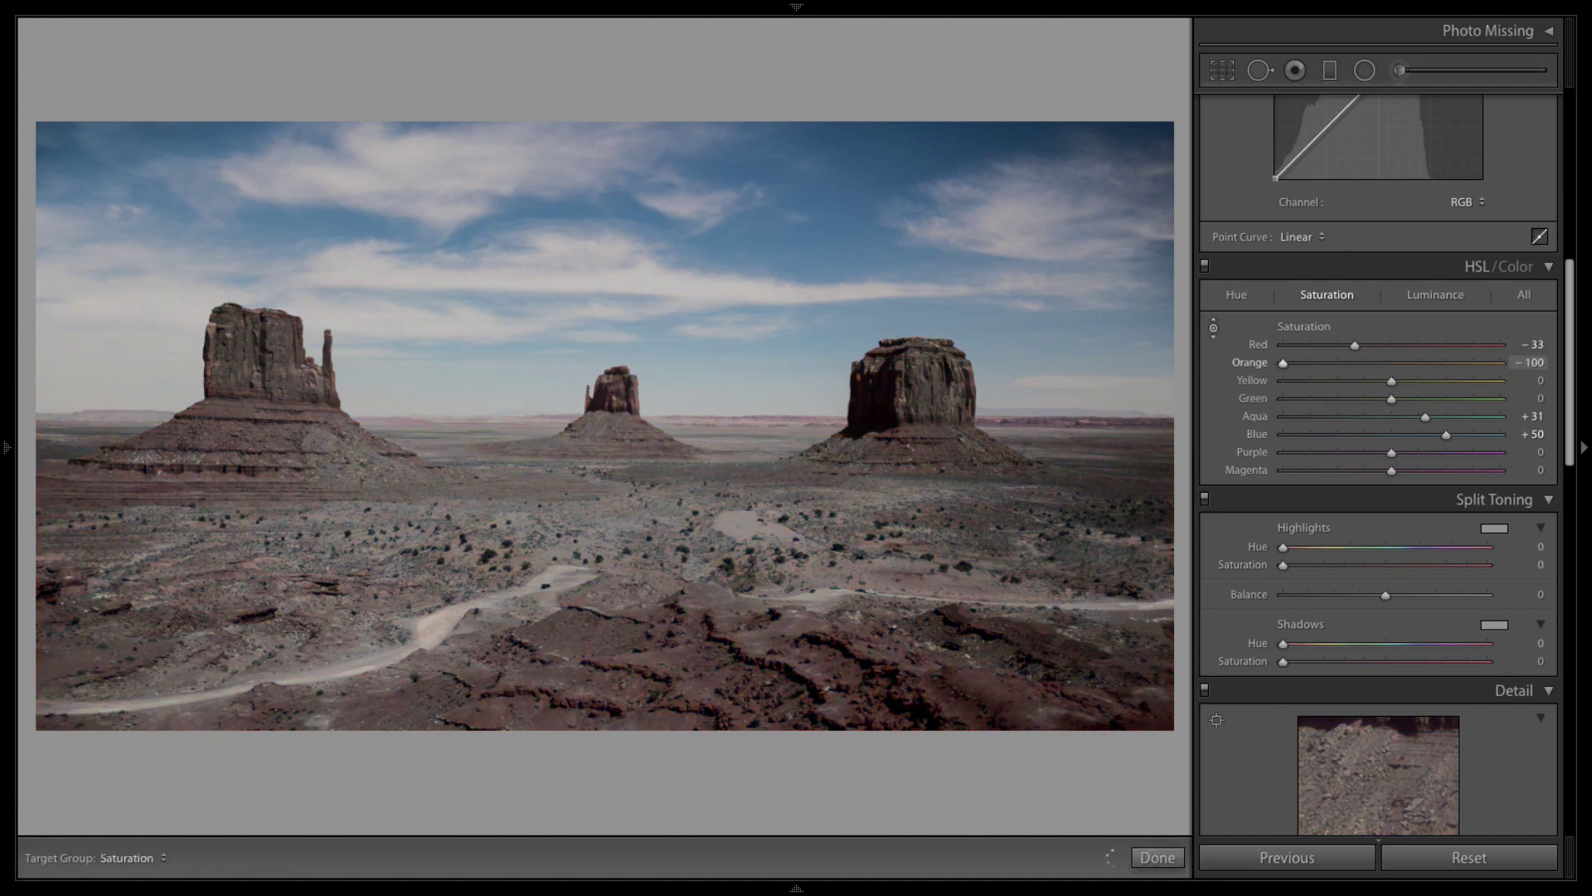
{"action": "left_click_drag", "start_coordinate": [605, 597], "coordinate": [606, 461]}
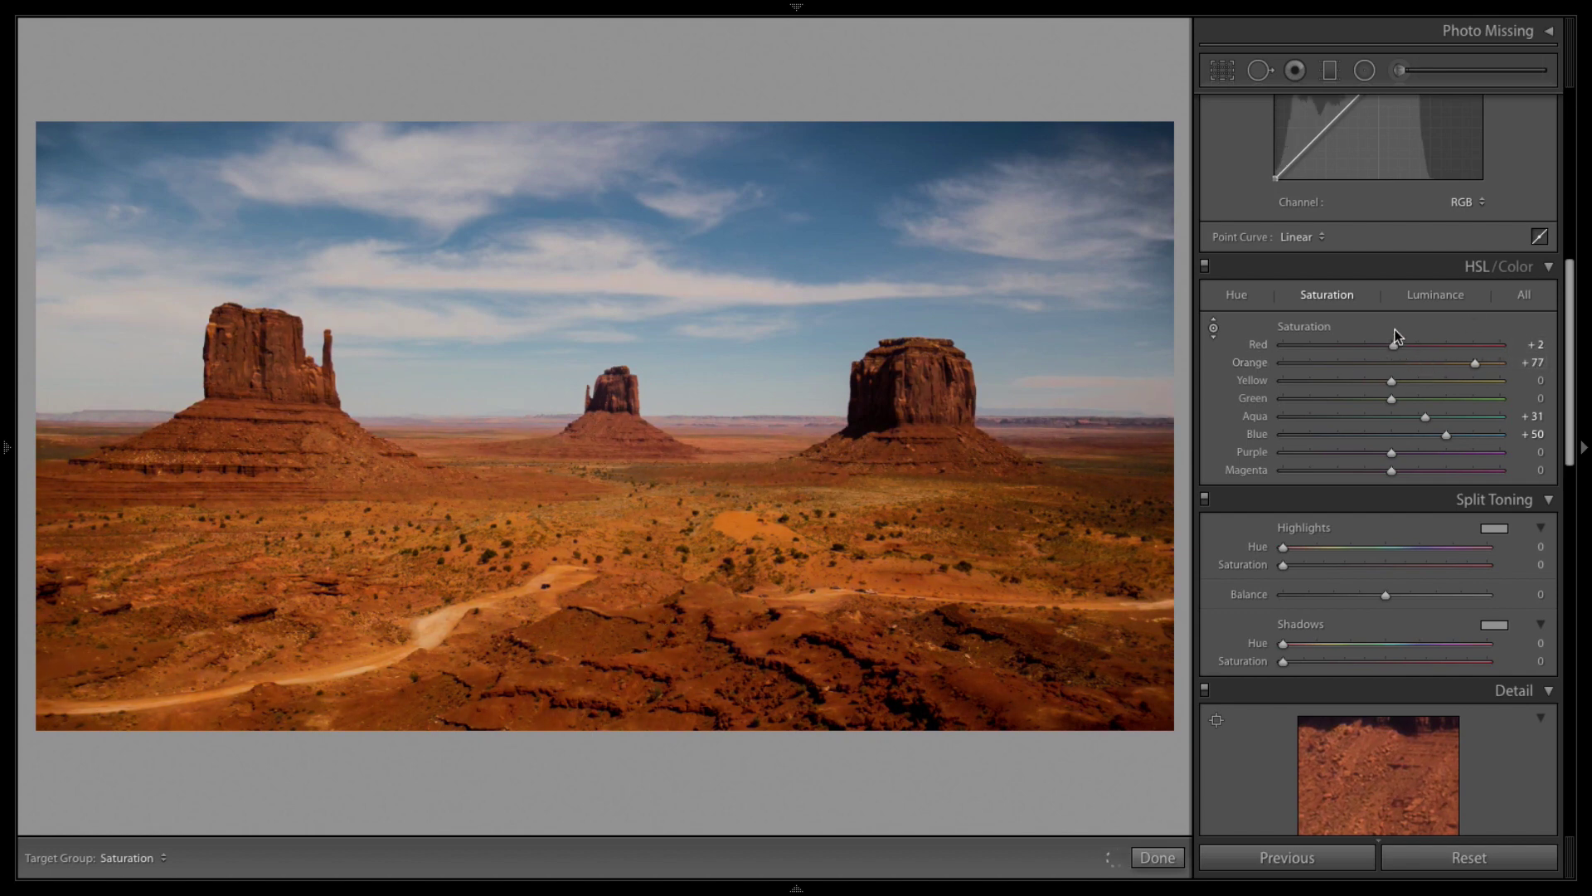
{"action": "key", "text": "super"}
{"action": "key", "text": "super+z"}
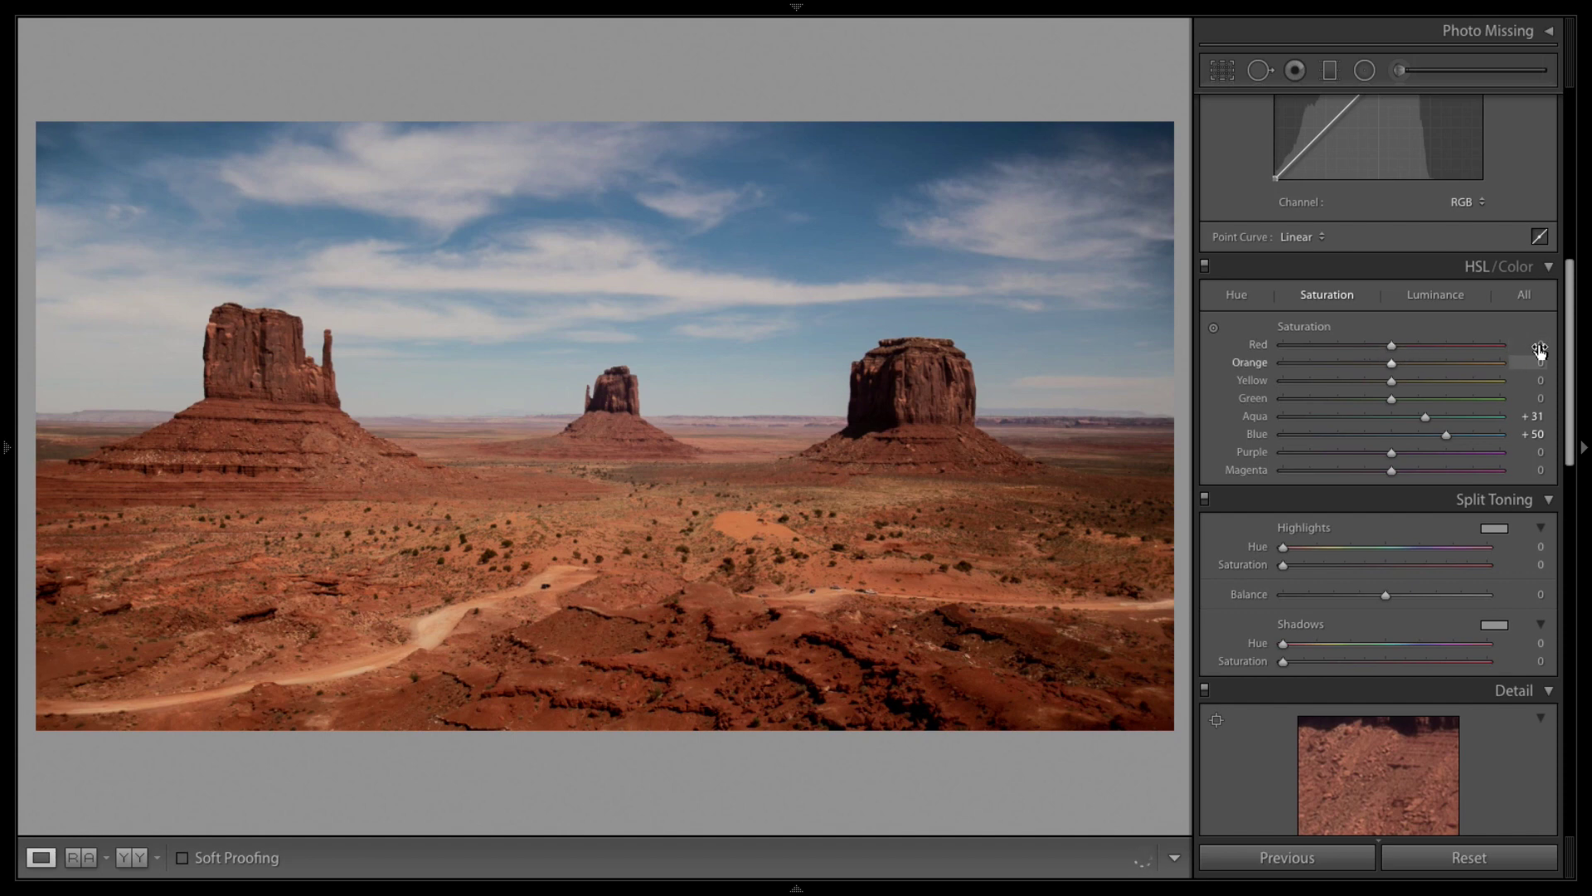
Try different Red, Orange and Yellow saturation levels individually, and reset all three to 0.
{"action": "left_click_drag", "start_coordinate": [1376, 346], "coordinate": [1322, 380]}
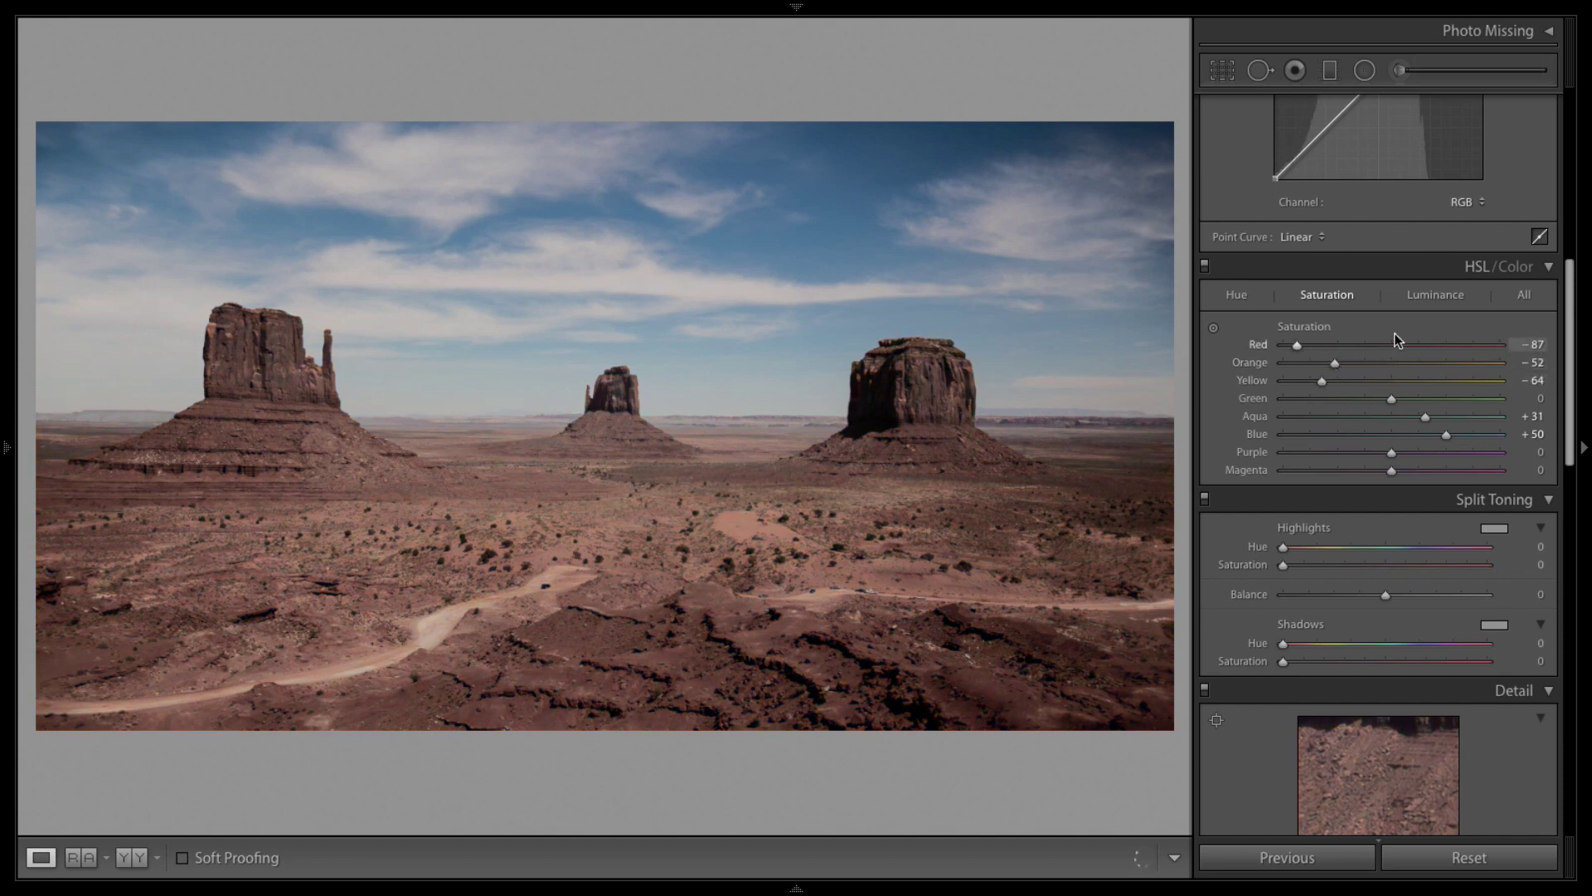
{"action": "left_click", "coordinate": [1394, 345]}
{"action": "left_click", "coordinate": [1391, 363]}
{"action": "left_click", "coordinate": [1369, 381]}
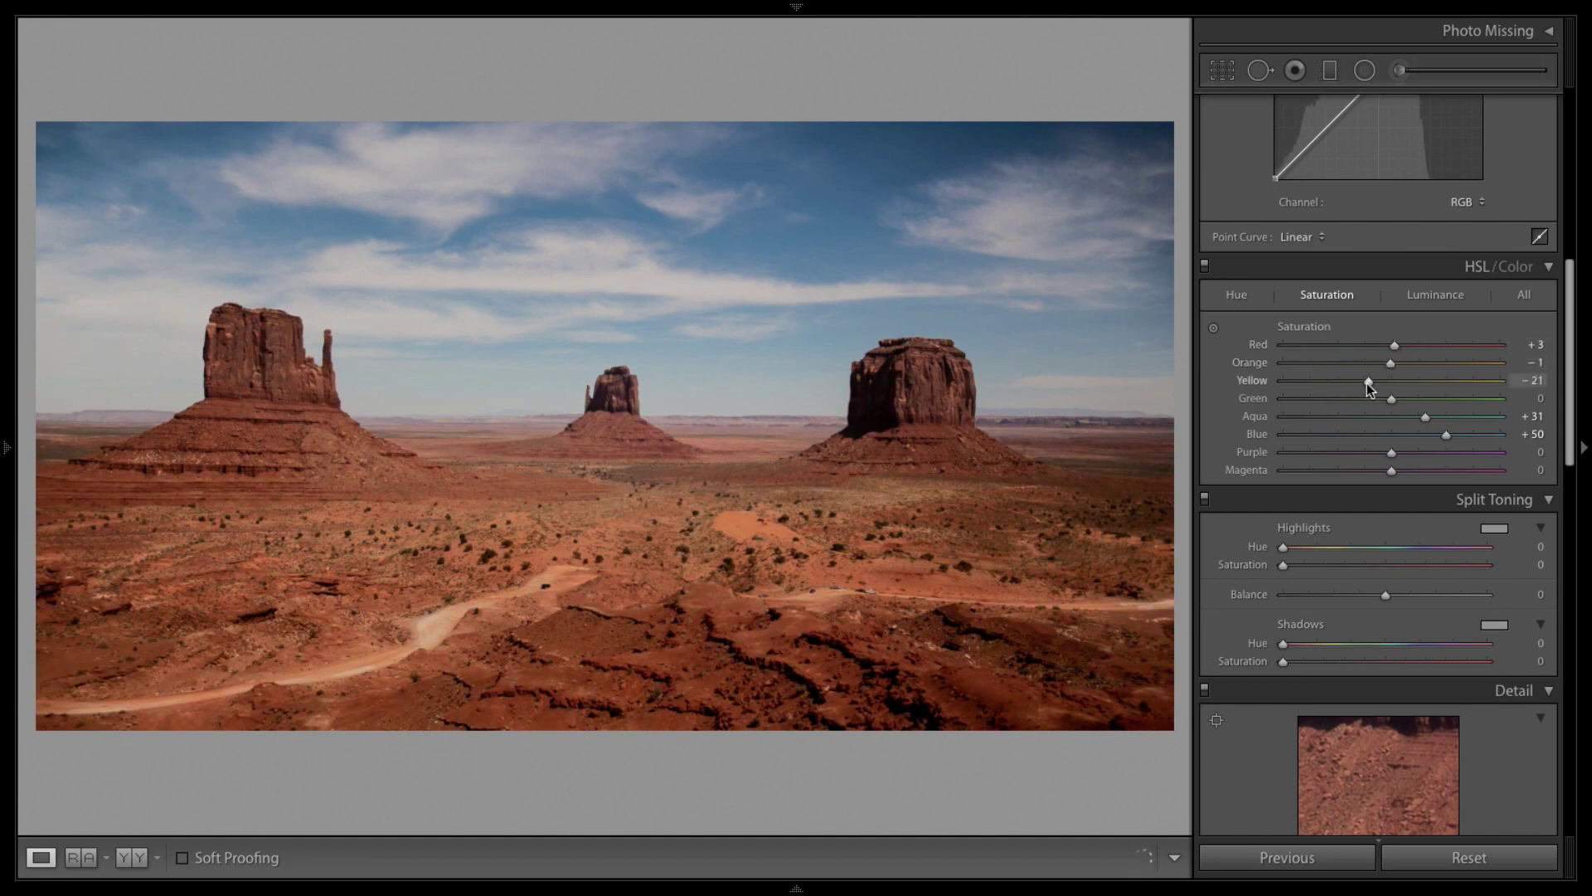
{"action": "double_click", "coordinate": [1252, 380]}
{"action": "double_click", "coordinate": [1250, 362]}
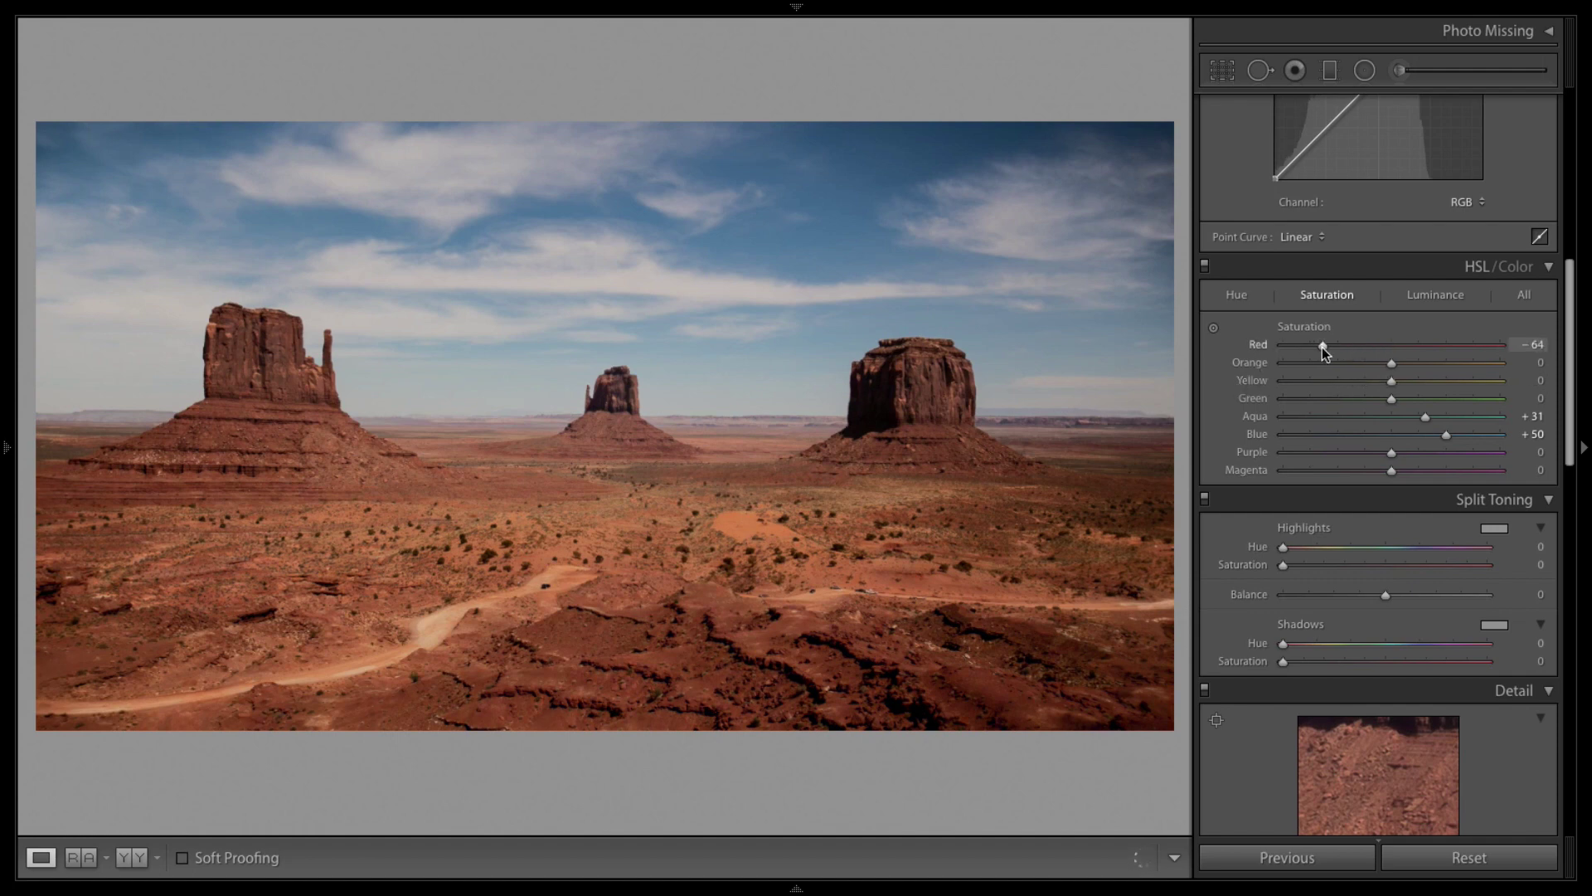
{"action": "double_click", "coordinate": [1252, 352]}
Try raising the desert's Orange saturation to +54 with the targeted adjustment tool, and undo it.
{"action": "left_click", "coordinate": [1212, 328]}
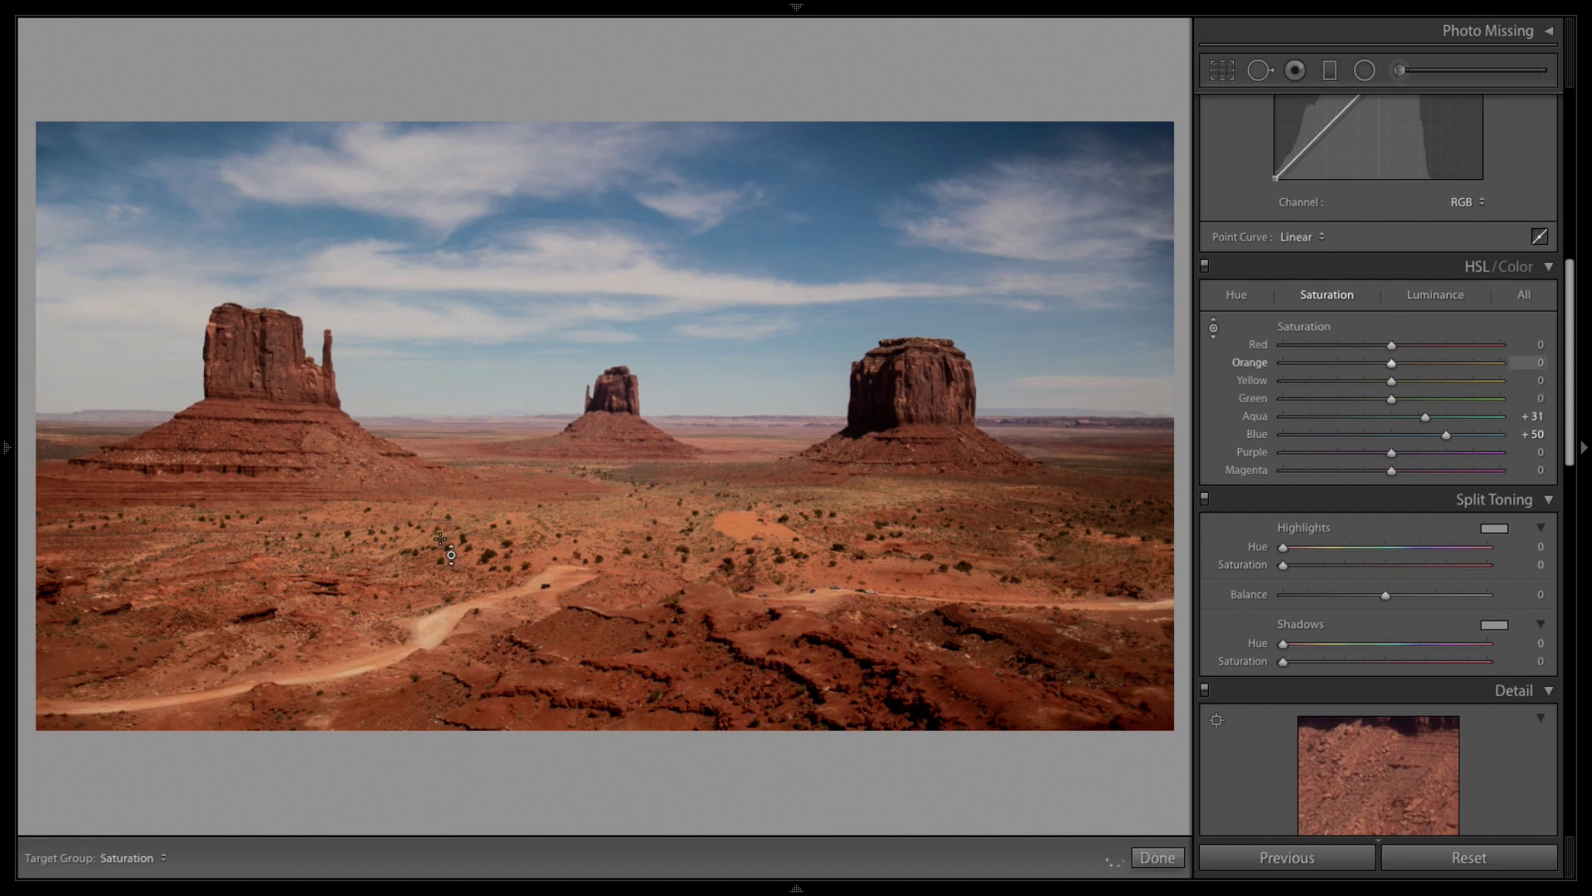
{"action": "left_click_drag", "start_coordinate": [516, 512], "coordinate": [516, 464]}
{"action": "key", "text": "super+z"}
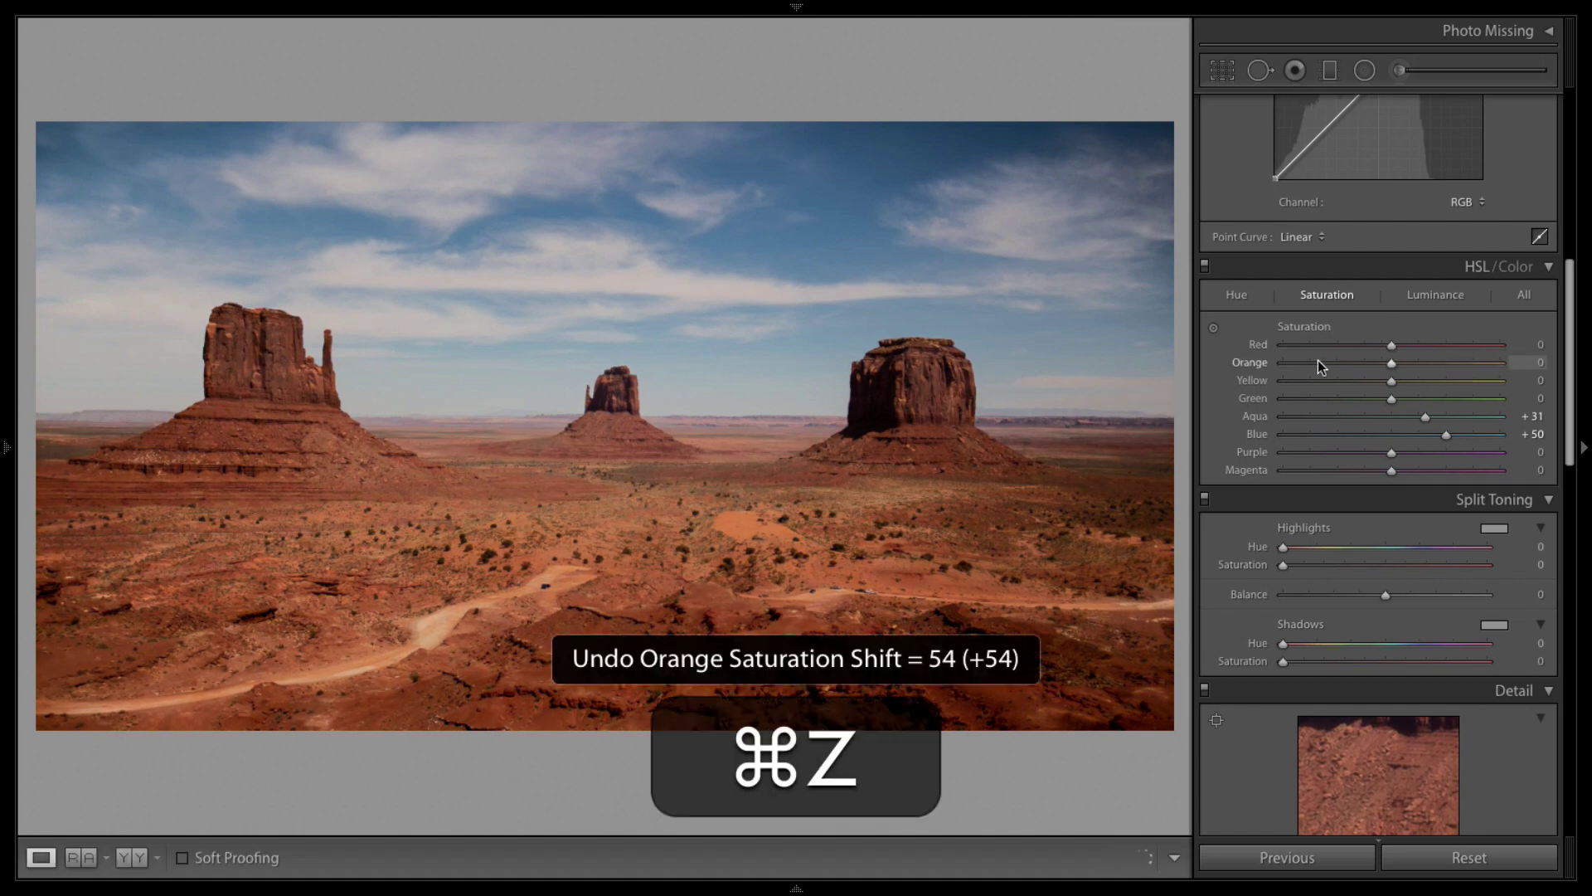
Set the Saturation of Red to +58, Orange to +17 and Yellow to −23, comparing against the before version along the way.
{"action": "left_click_drag", "start_coordinate": [1446, 363], "coordinate": [1406, 365]}
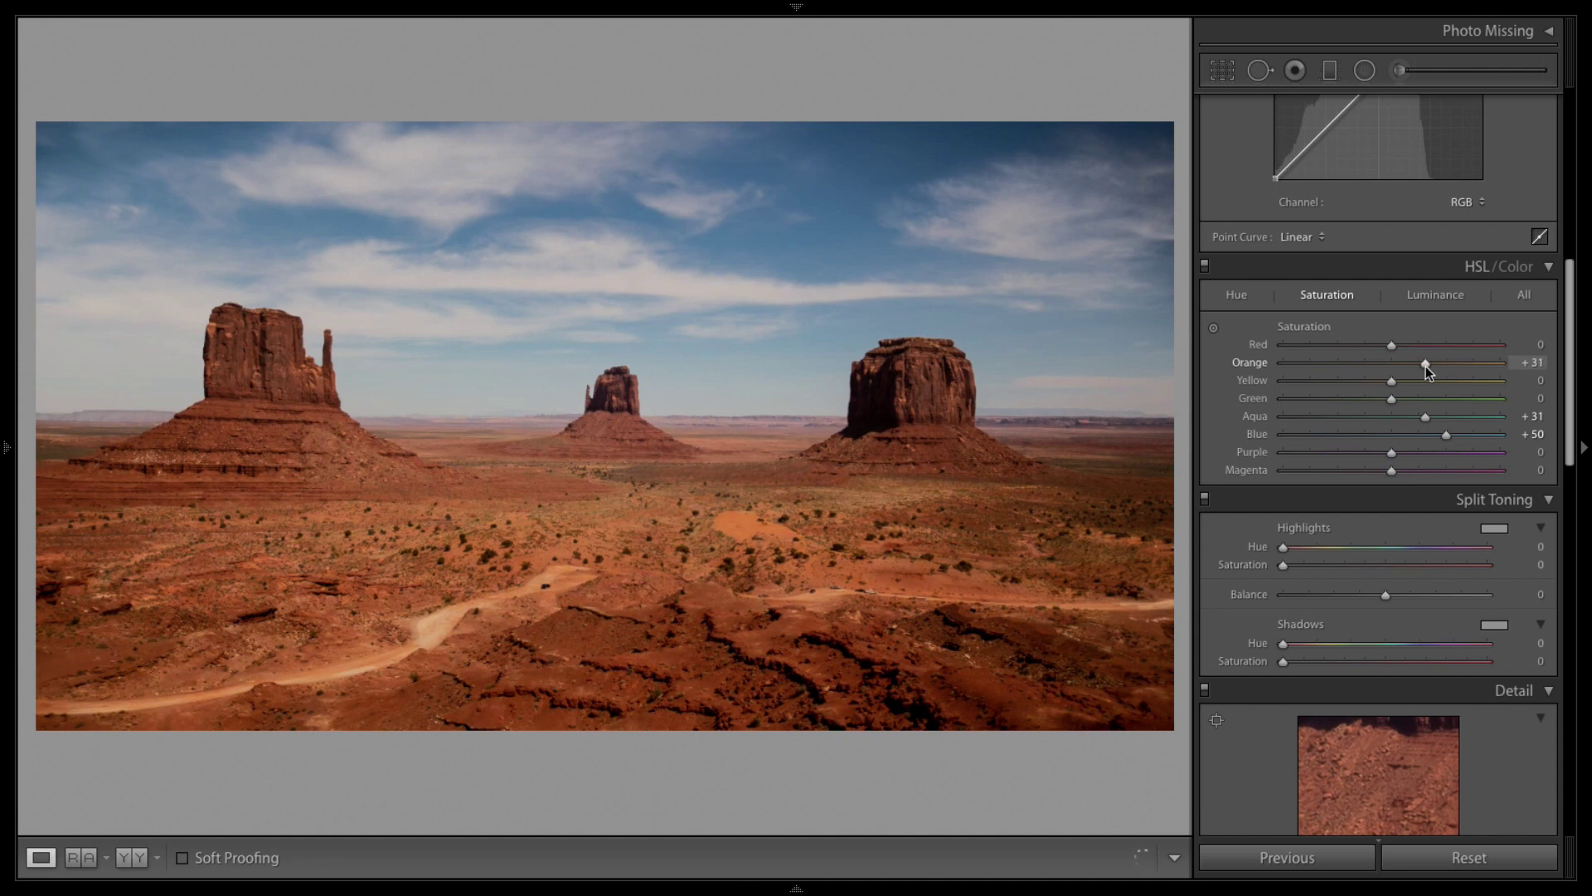
{"action": "left_click_drag", "start_coordinate": [1426, 366], "coordinate": [1378, 359]}
{"action": "key", "text": "backslash"}
{"action": "key", "text": "backslash"}
{"action": "key", "text": "backslash"}
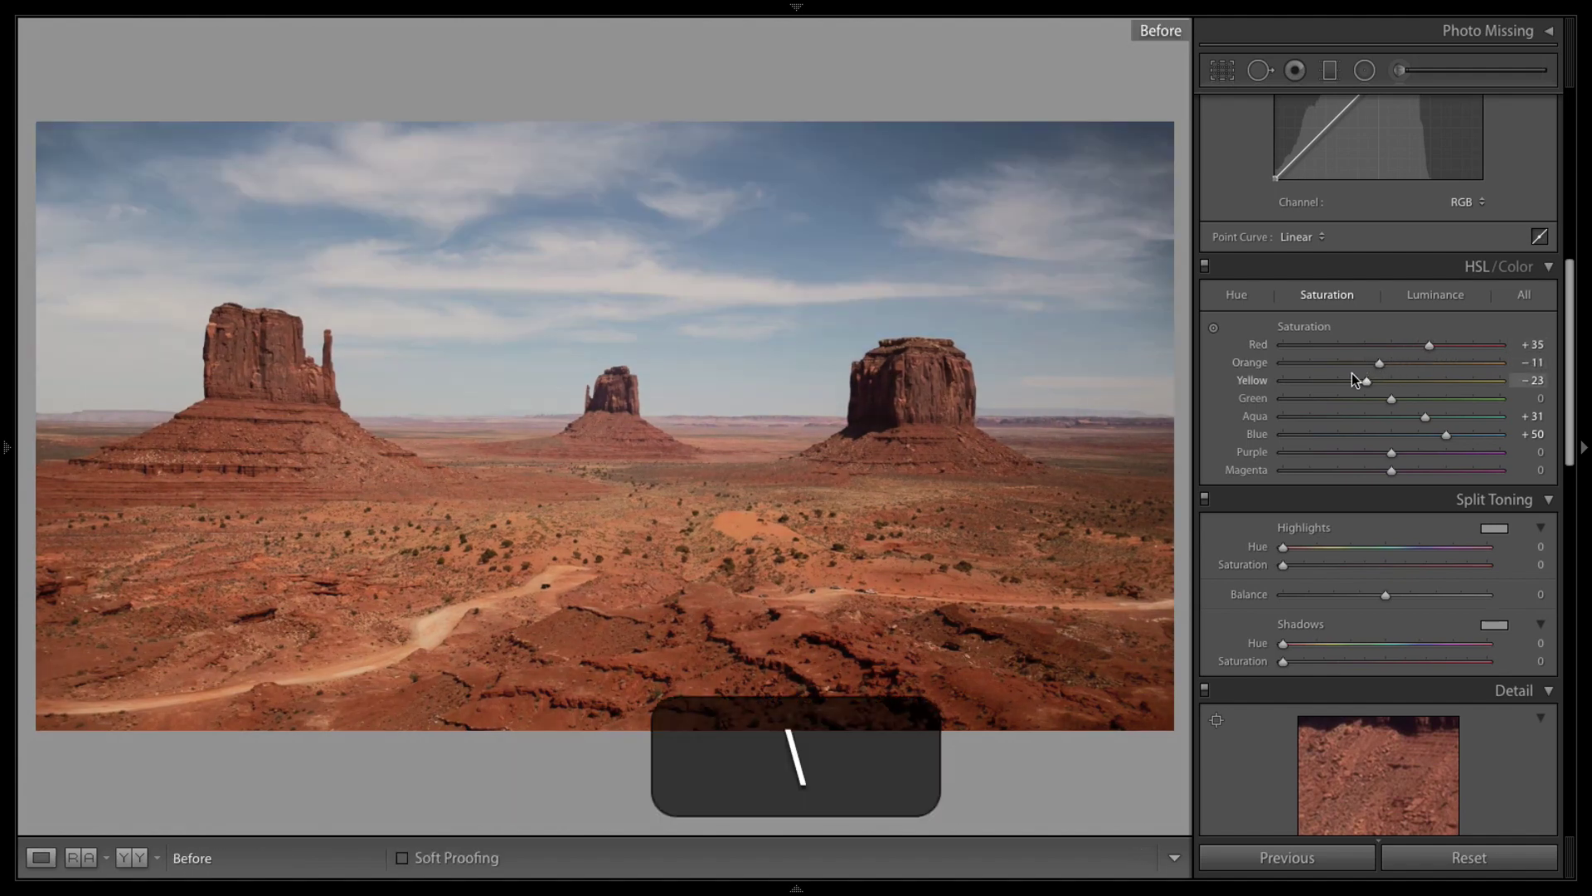
{"action": "key", "text": "backslash"}
{"action": "mouse_move", "coordinate": [1380, 364]}
{"action": "left_mouse_down"}
{"action": "mouse_move", "coordinate": [1456, 344]}
{"action": "mouse_move", "coordinate": [1410, 363]}
{"action": "left_mouse_up"}
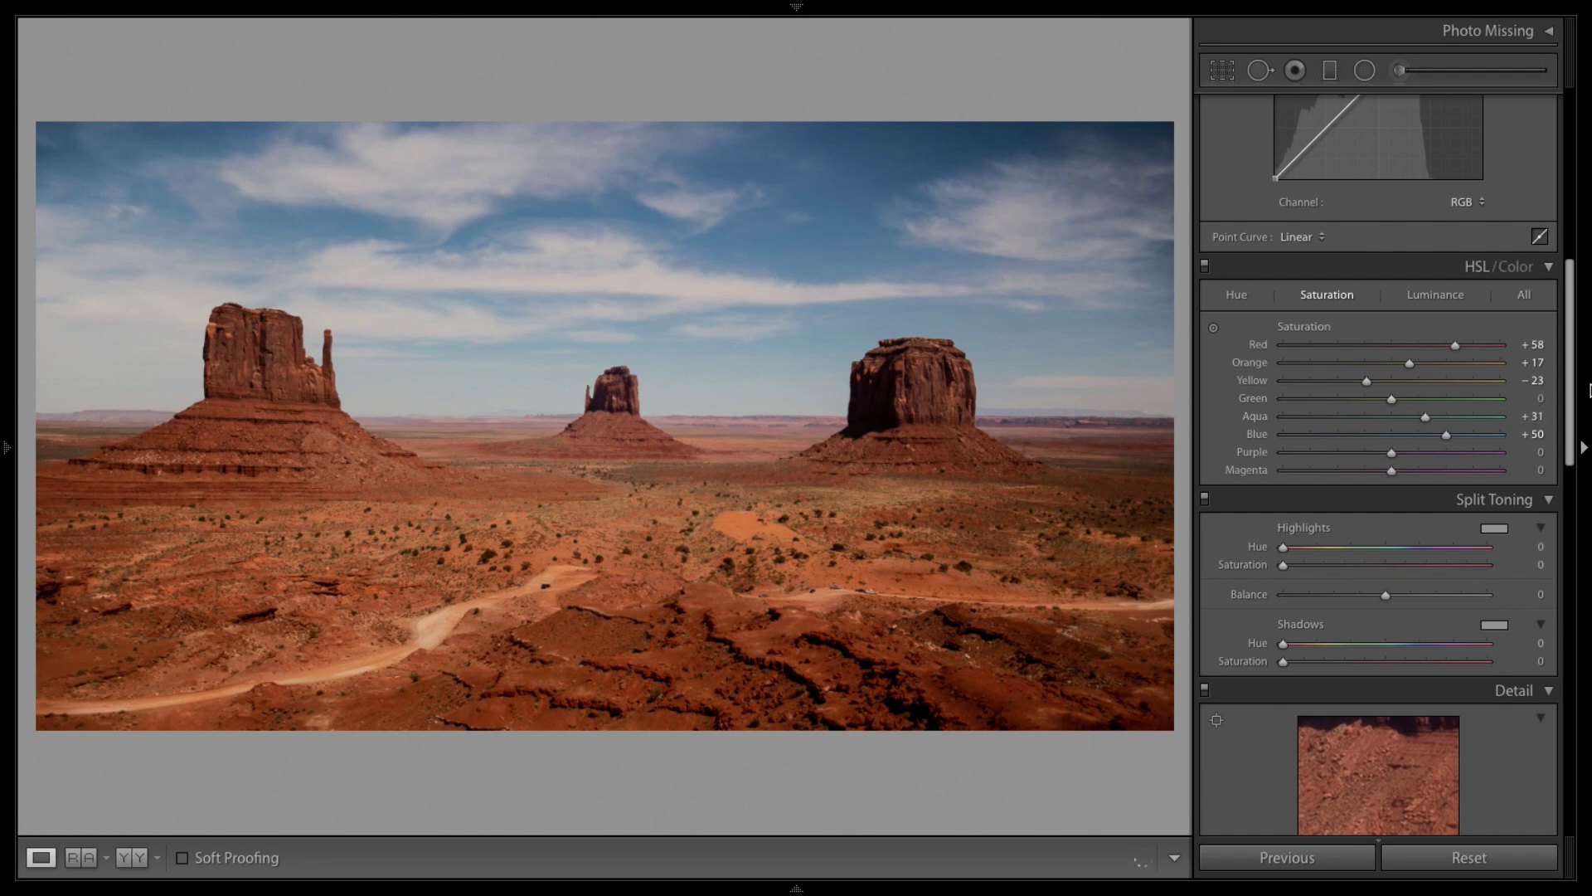
Add a narrow graduated filter along the horizon so it covers the sky and buttes, and show its mask overlay.
{"action": "left_click_drag", "start_coordinate": [1570, 407], "coordinate": [1567, 427]}
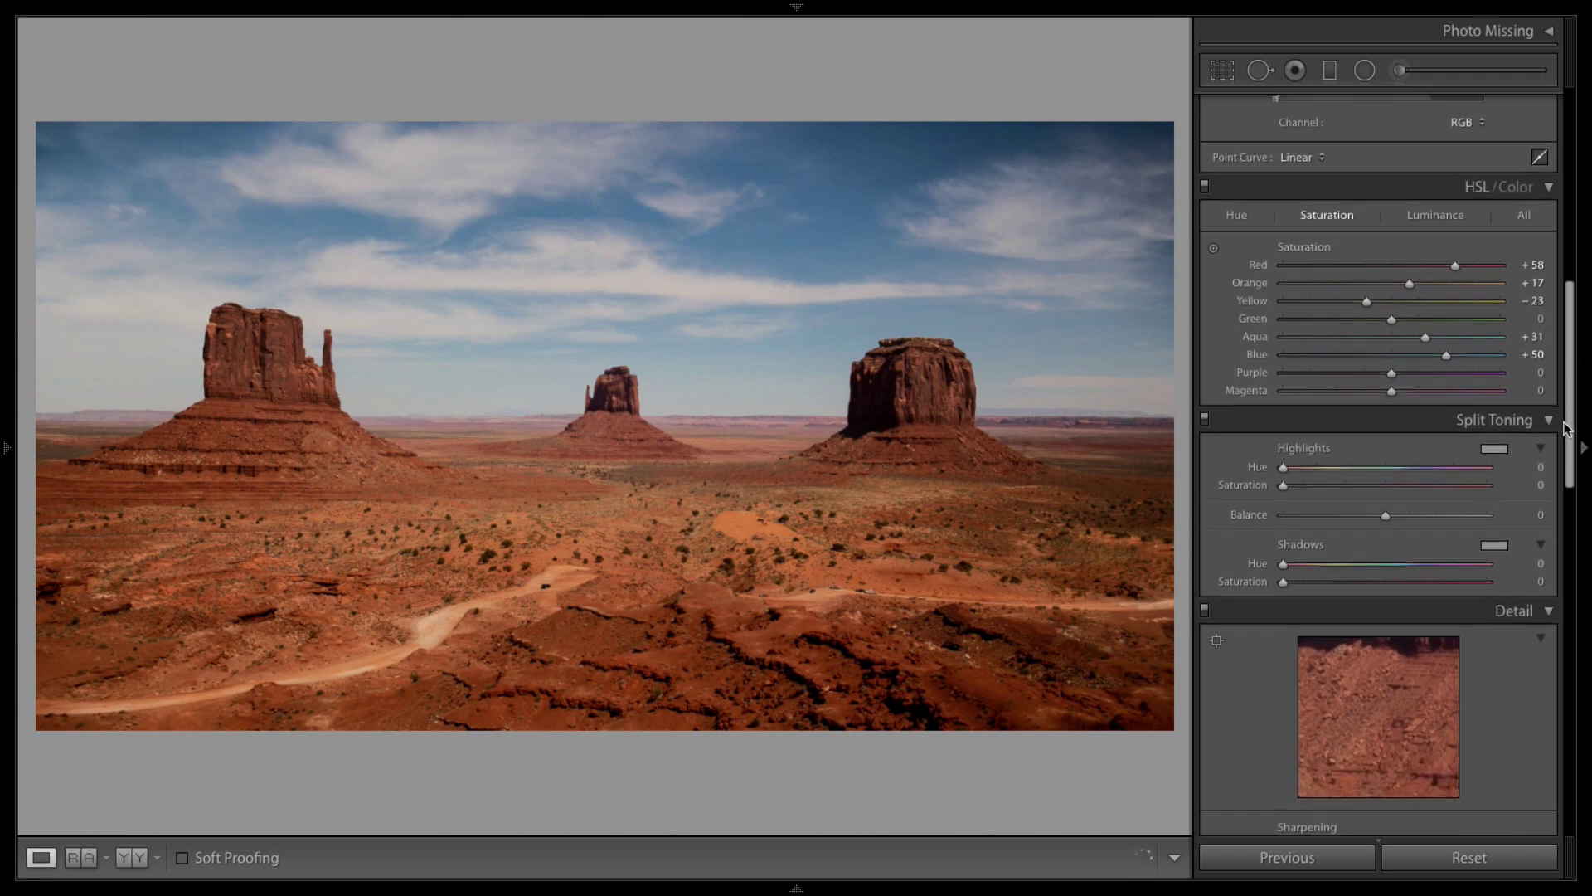
{"action": "scroll", "coordinate": [1535, 345], "scroll_direction": "up", "scroll_amount": 5}
{"action": "scroll", "coordinate": [1520, 317], "scroll_direction": "down", "scroll_amount": 12}
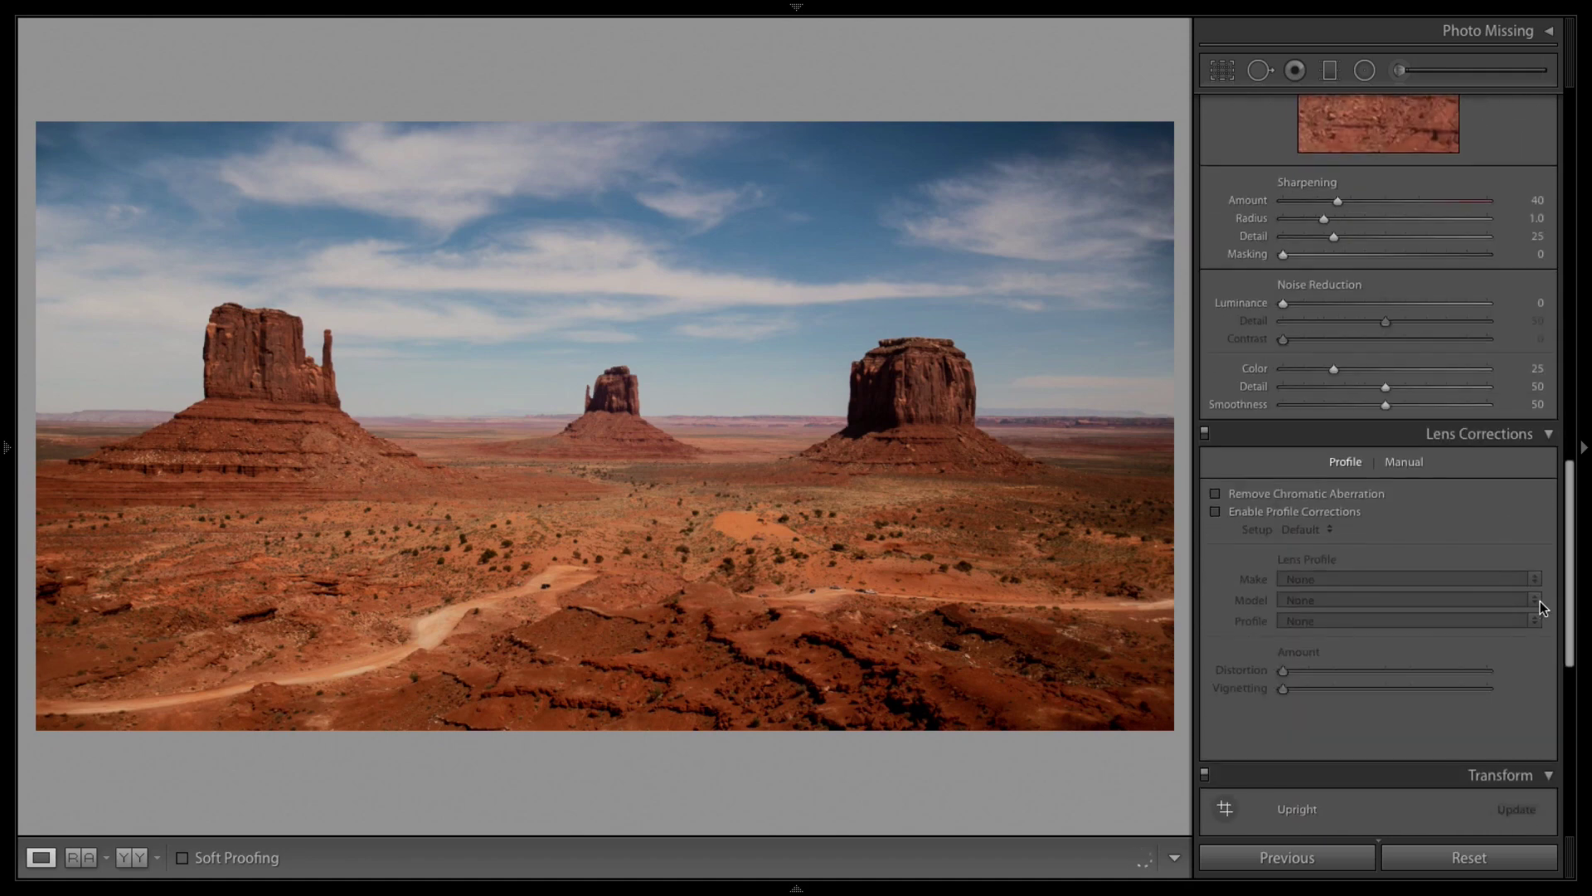
{"action": "scroll", "coordinate": [1540, 600], "scroll_direction": "up", "scroll_amount": 15}
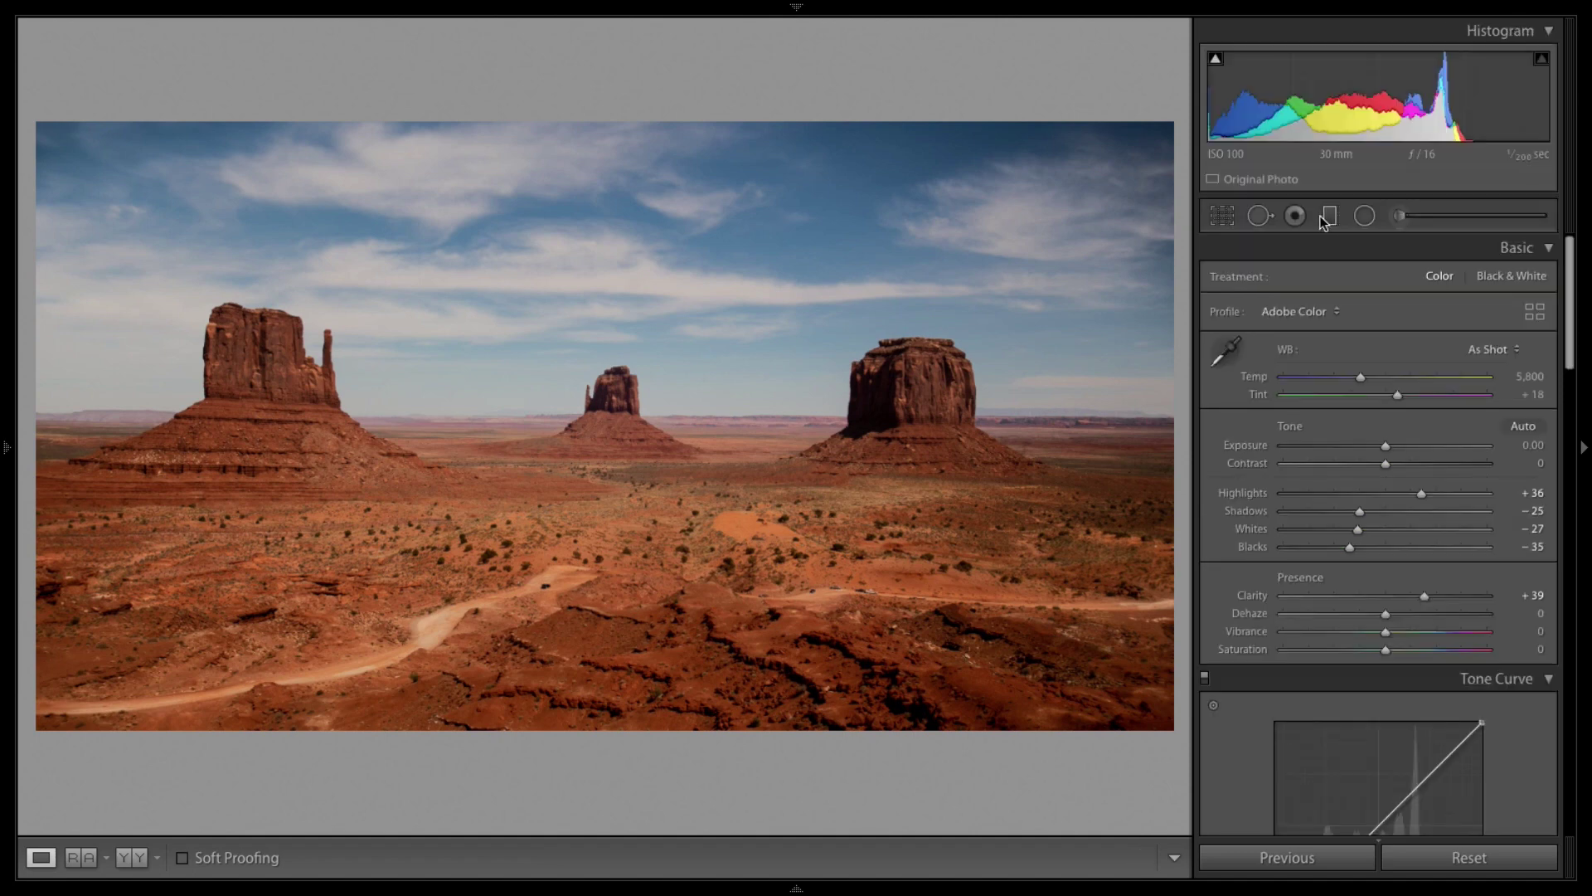
{"action": "left_click", "coordinate": [1329, 216]}
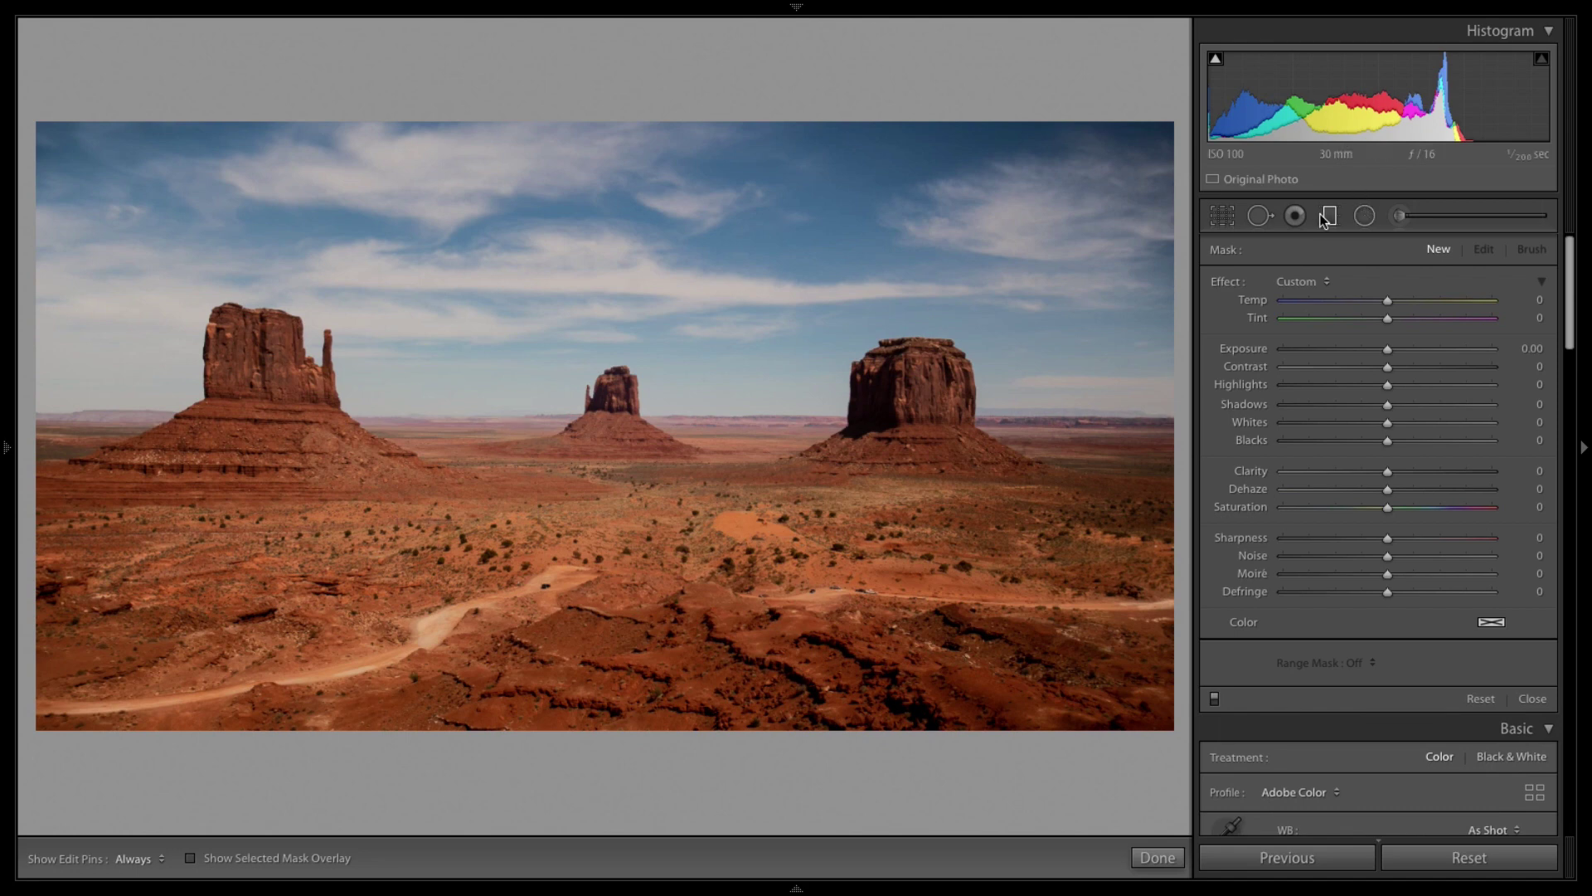
{"action": "left_click_drag", "start_coordinate": [523, 398], "coordinate": [524, 455]}
{"action": "key", "text": "o"}
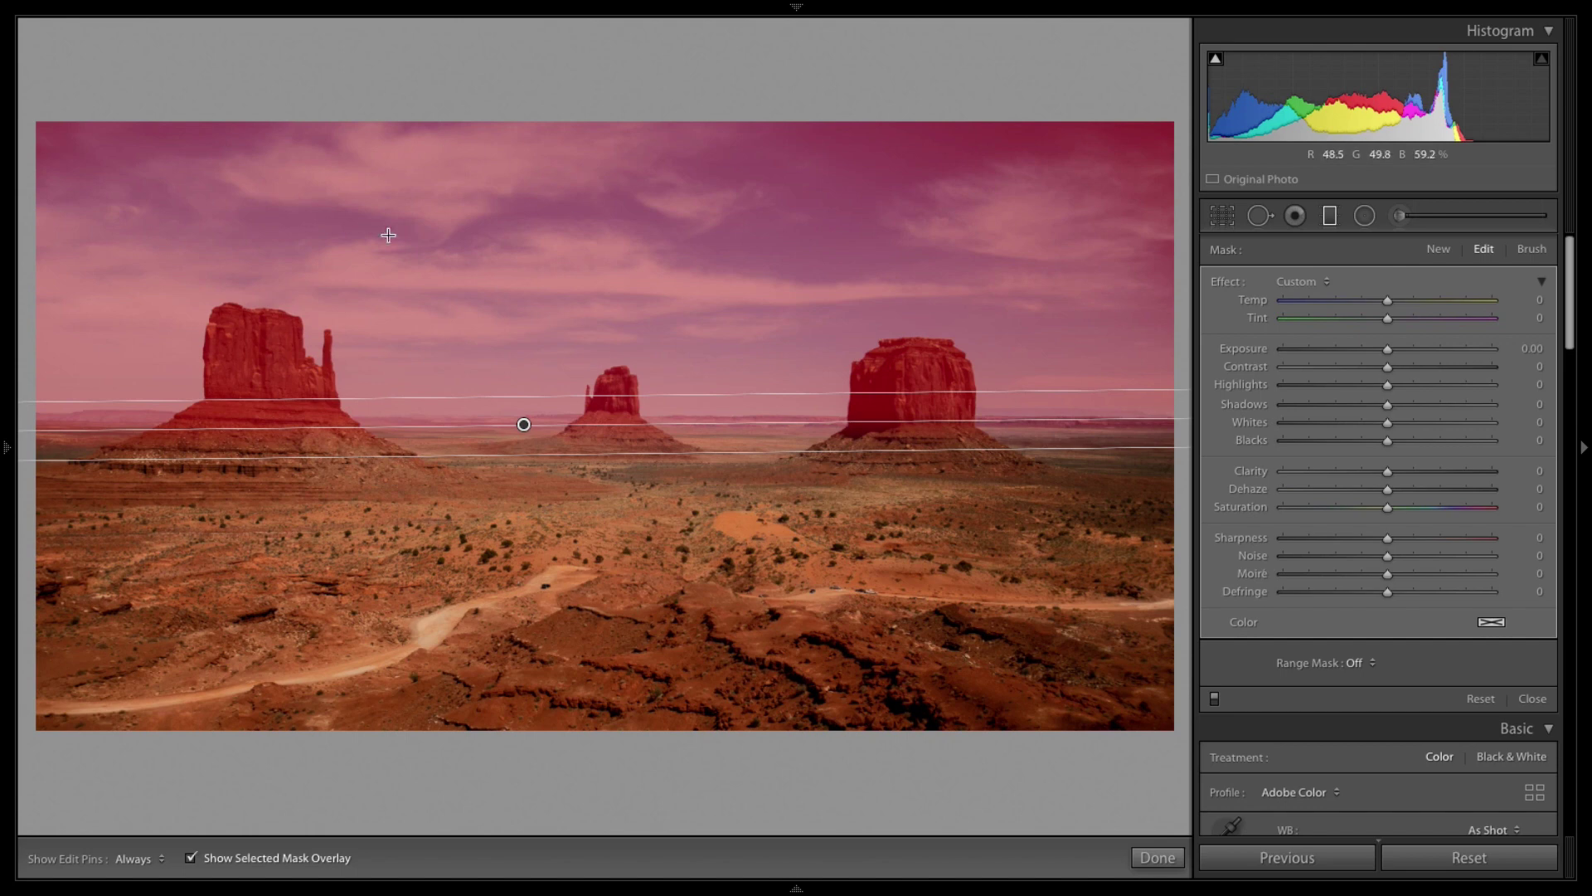
{"action": "key", "text": "o"}
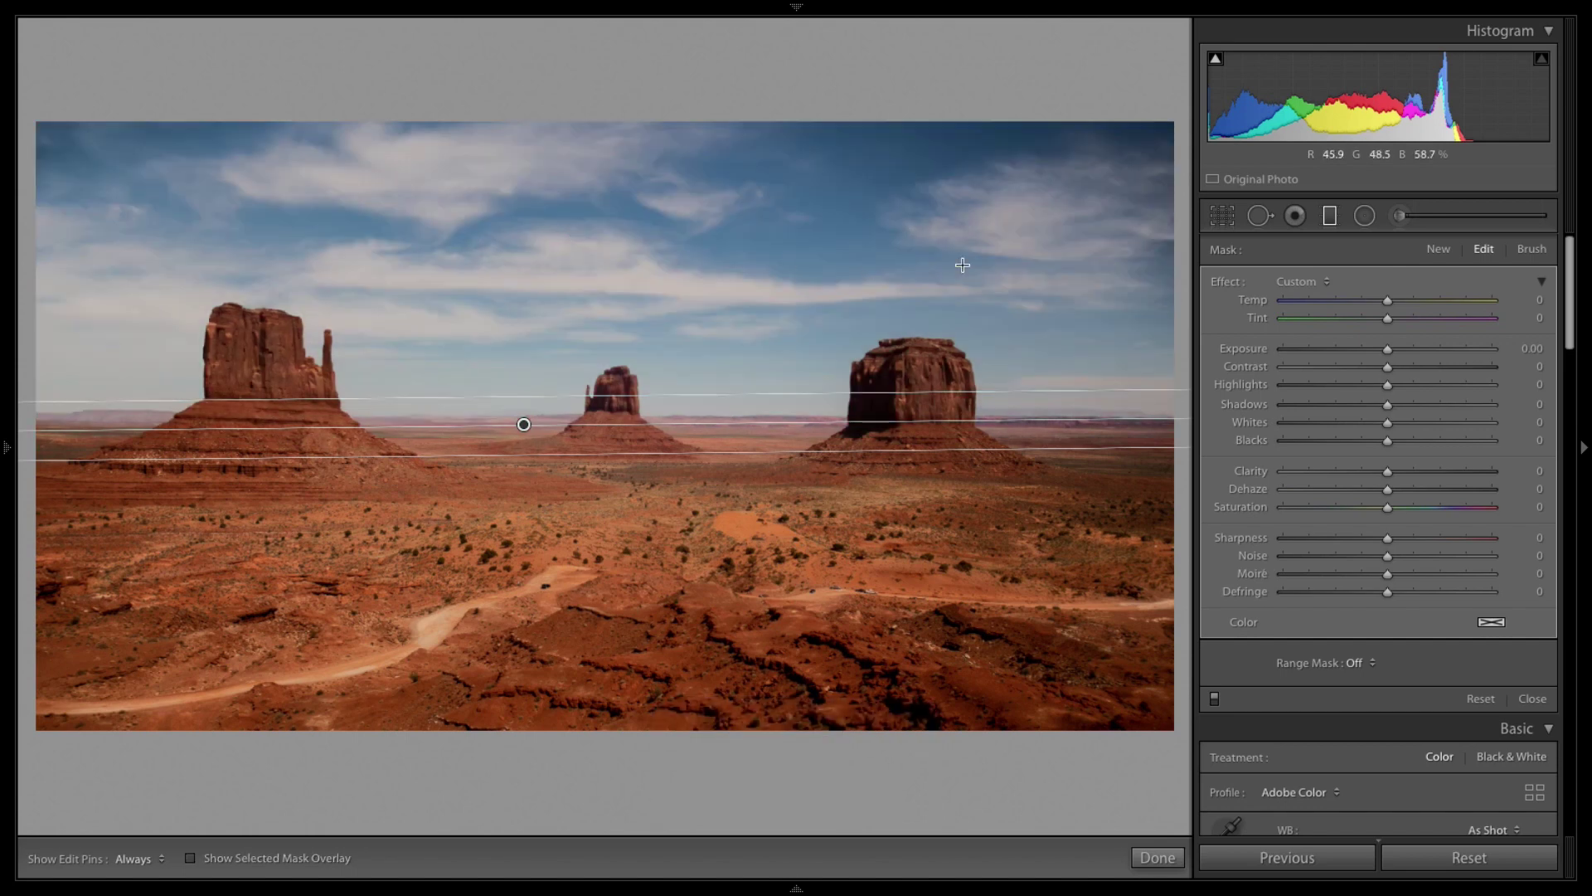
{"action": "key", "text": "o"}
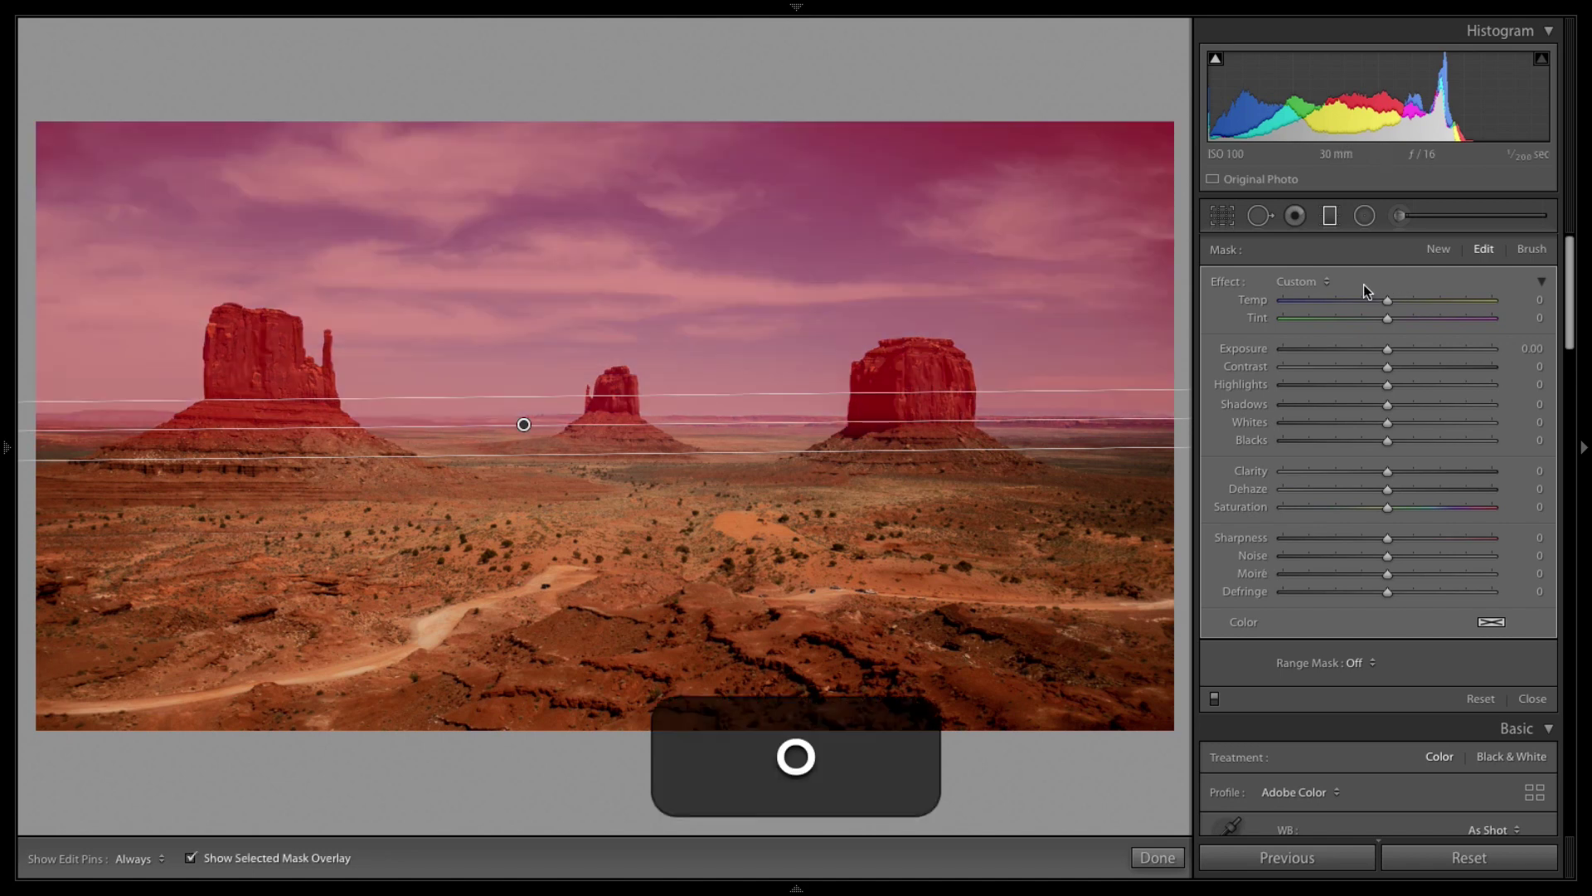
Try erasing the graduated filter's mask from the right-hand butte with the Erase brush, and undo the stroke.
{"action": "left_click", "coordinate": [1533, 249]}
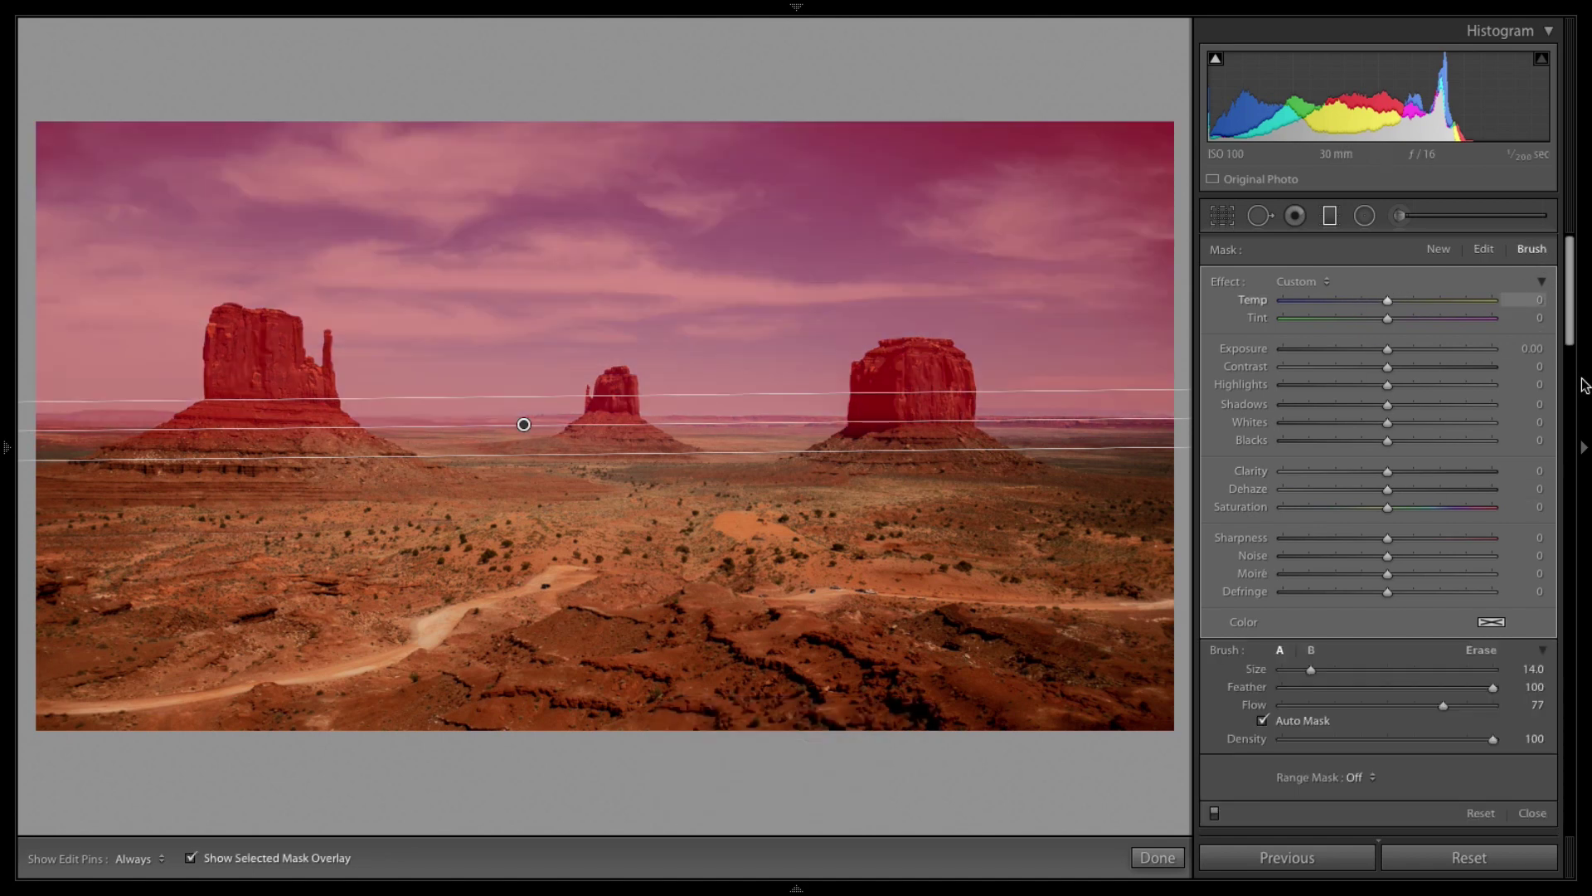
{"action": "key", "text": "alt"}
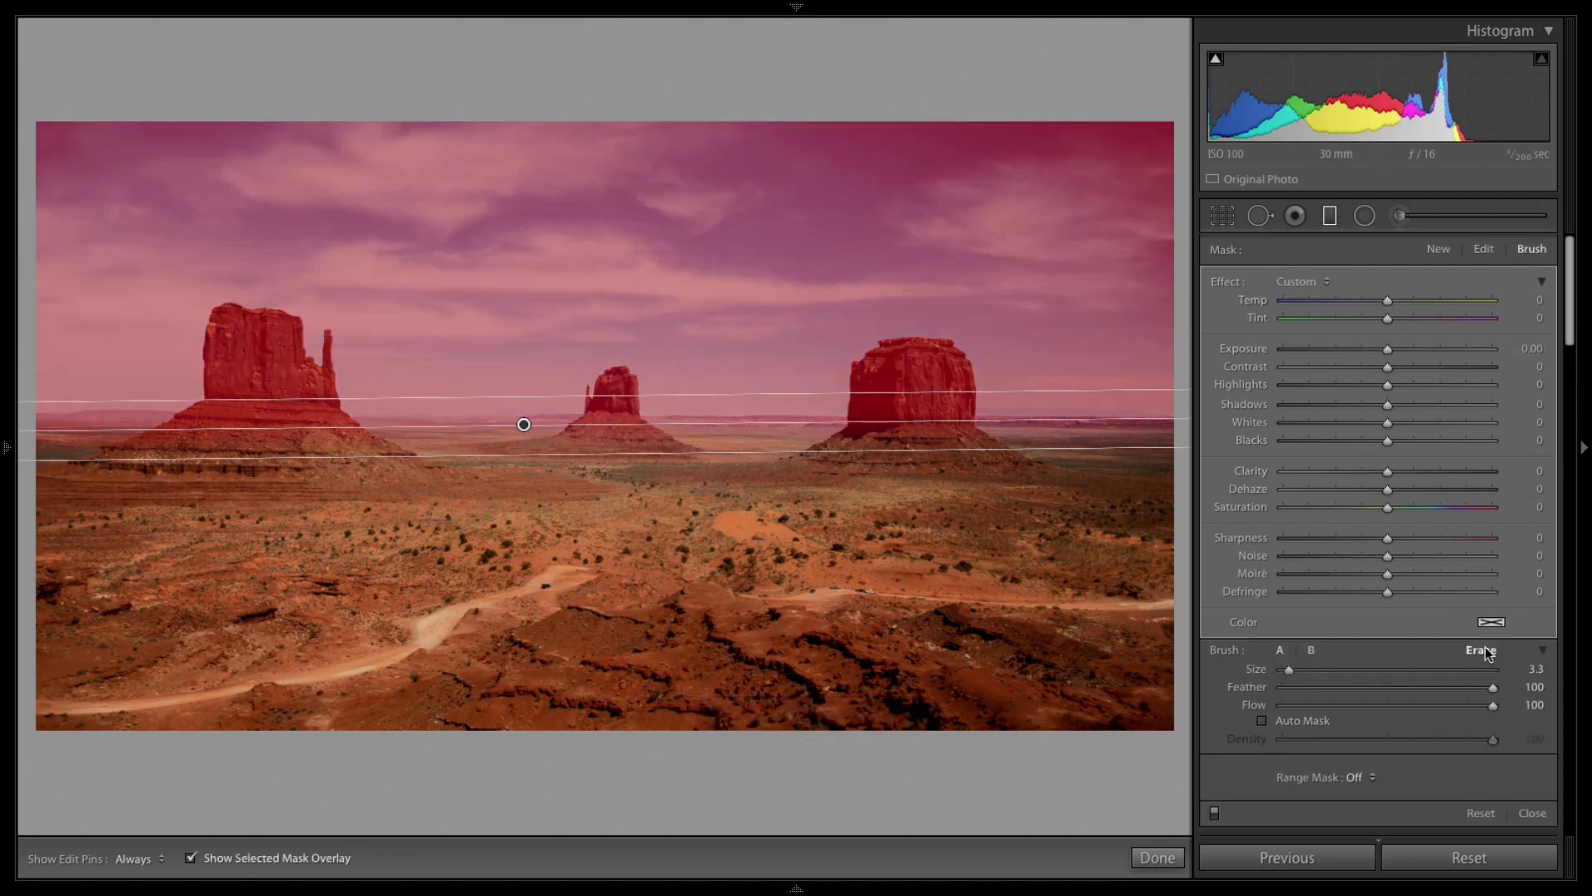
{"action": "mouse_move", "coordinate": [903, 410]}
{"action": "left_mouse_down"}
{"action": "mouse_move", "coordinate": [888, 383]}
{"action": "mouse_move", "coordinate": [922, 411]}
{"action": "left_mouse_up"}
{"action": "key", "text": "h"}
{"action": "key", "text": "super+z"}
Restrict the graduated filter with a Color range mask sampled from the blue sky, viewing the Luminance option along the way.
{"action": "left_click", "coordinate": [1358, 775]}
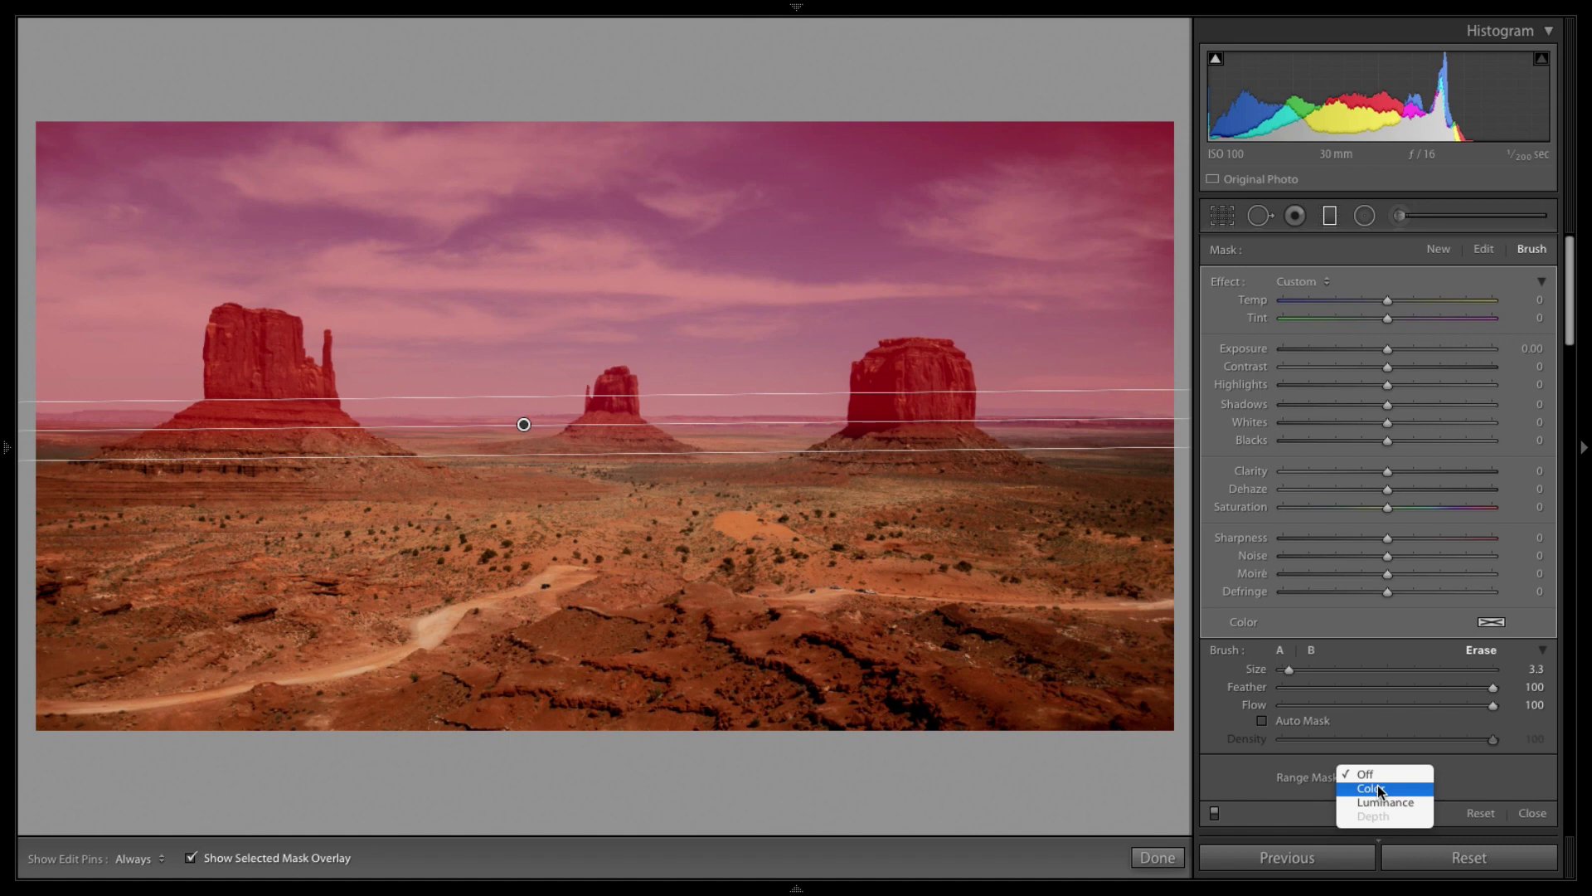
{"action": "left_click", "coordinate": [1381, 789]}
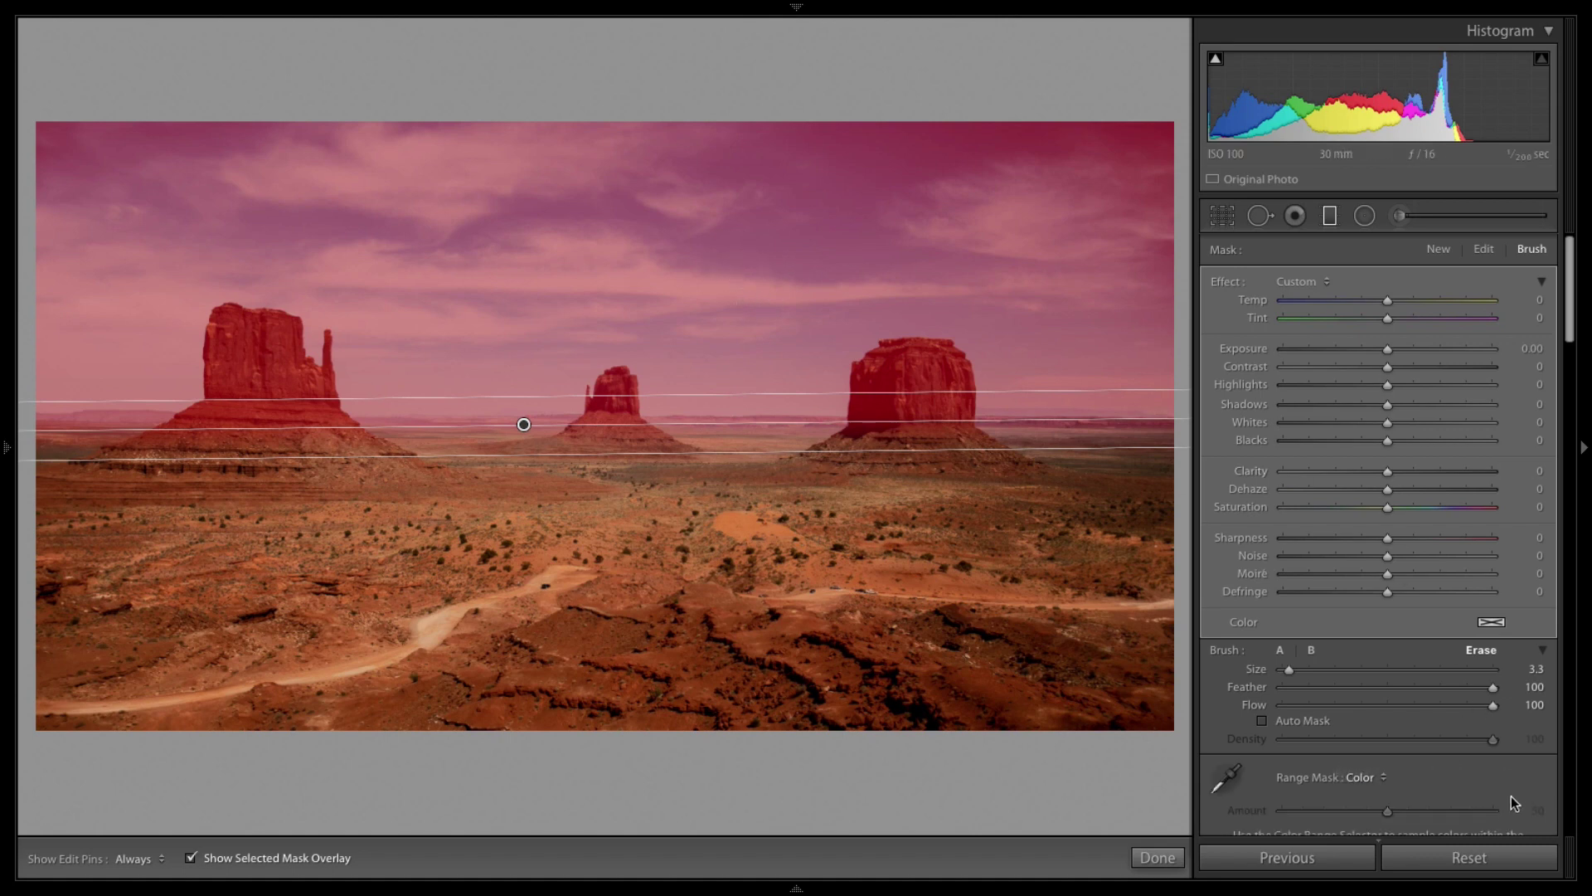
{"action": "scroll", "coordinate": [1557, 782], "scroll_direction": "down", "scroll_amount": 2}
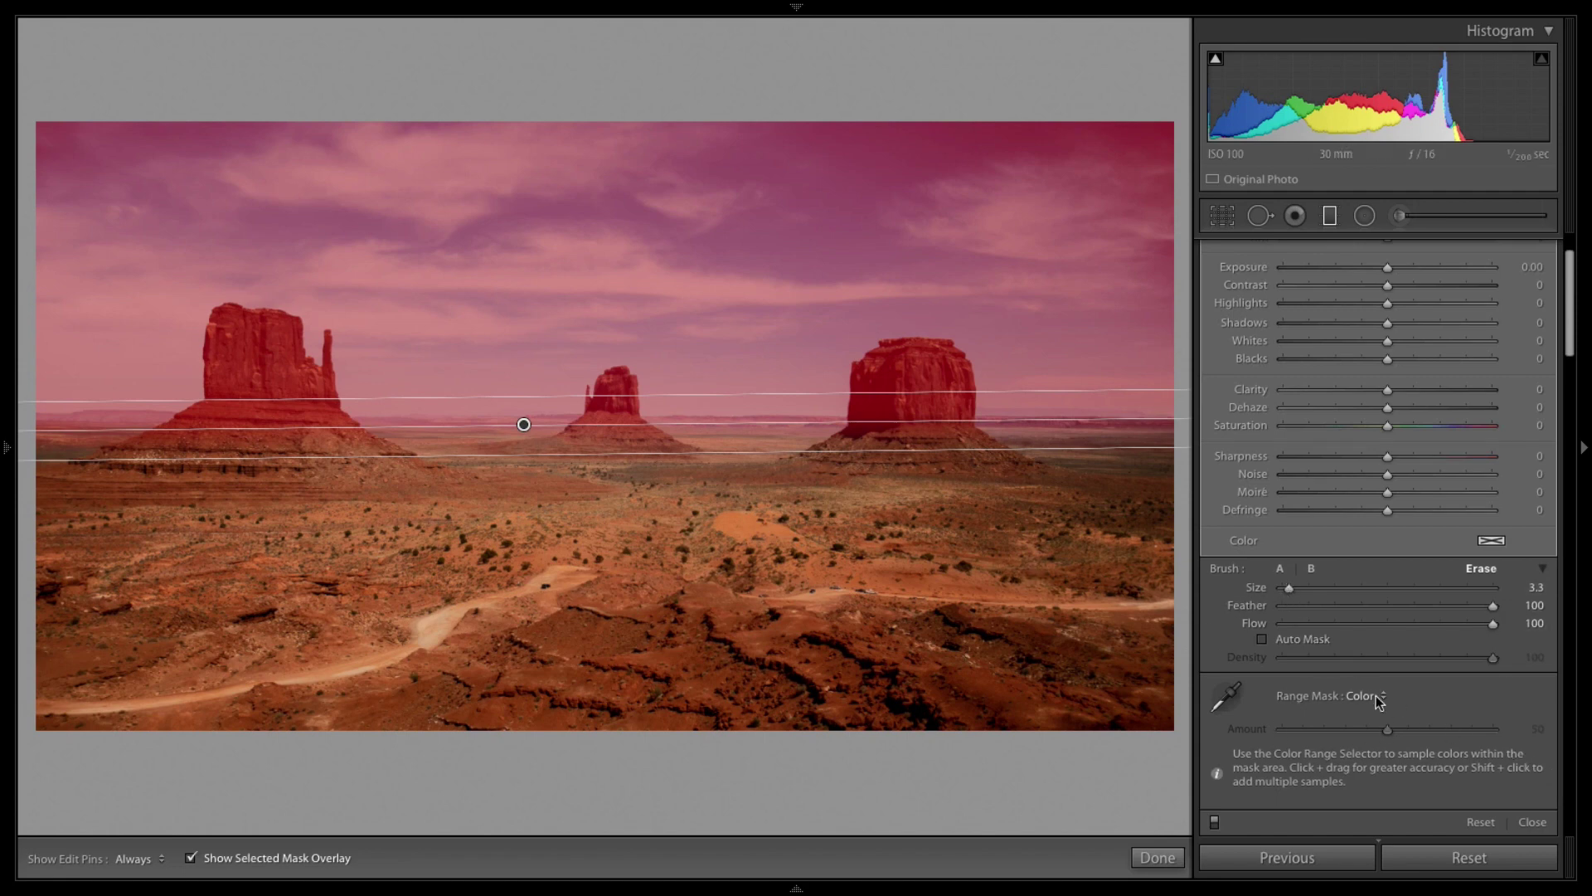
{"action": "left_click", "coordinate": [1378, 701]}
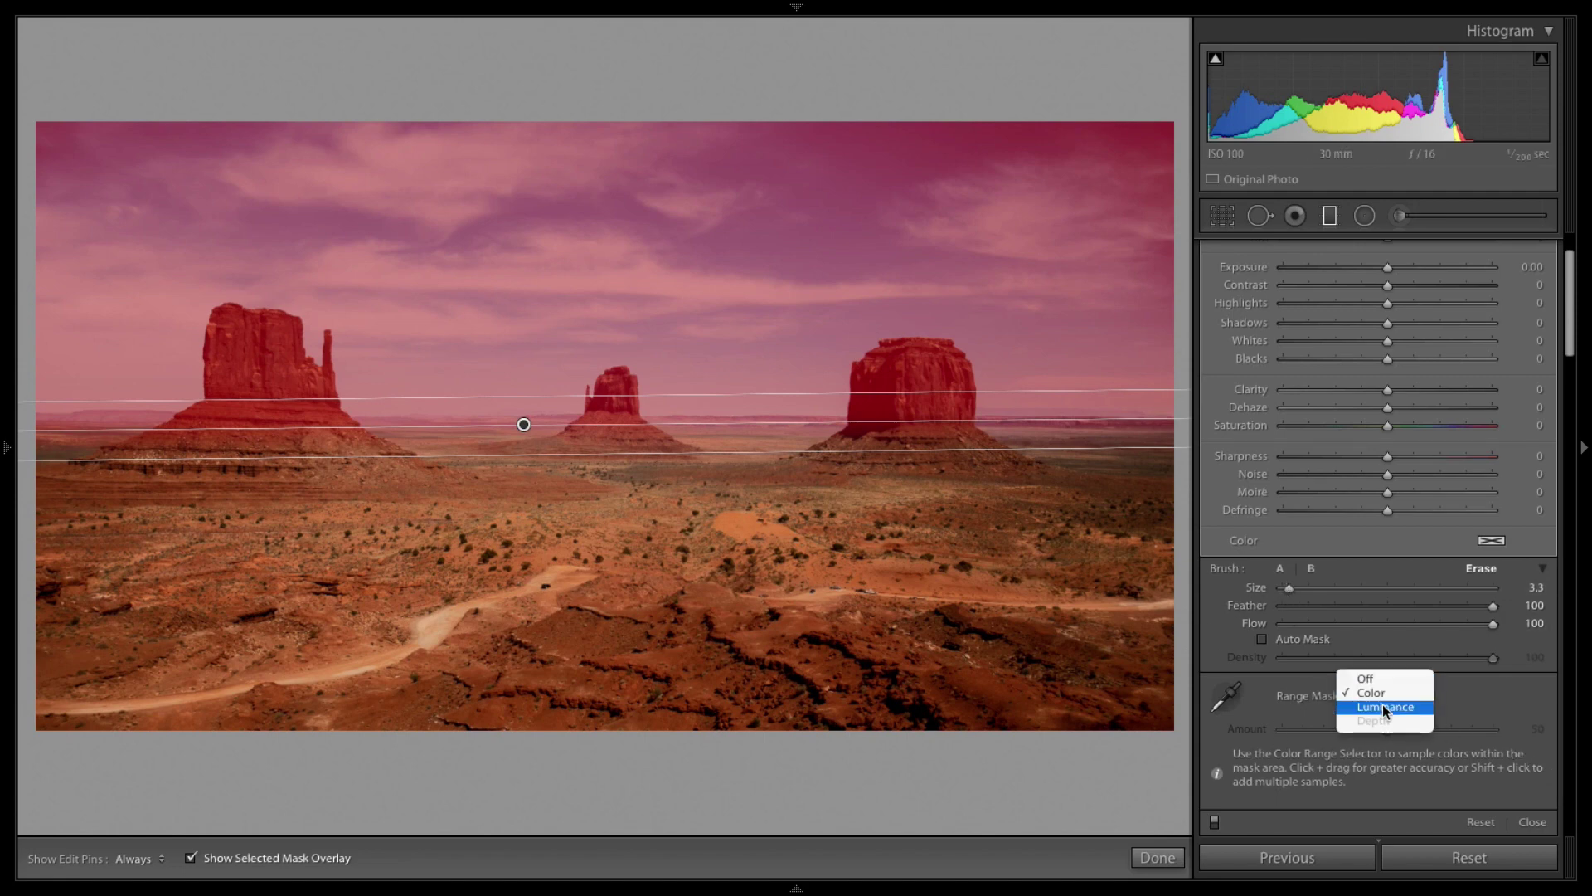
{"action": "left_click", "coordinate": [1382, 706]}
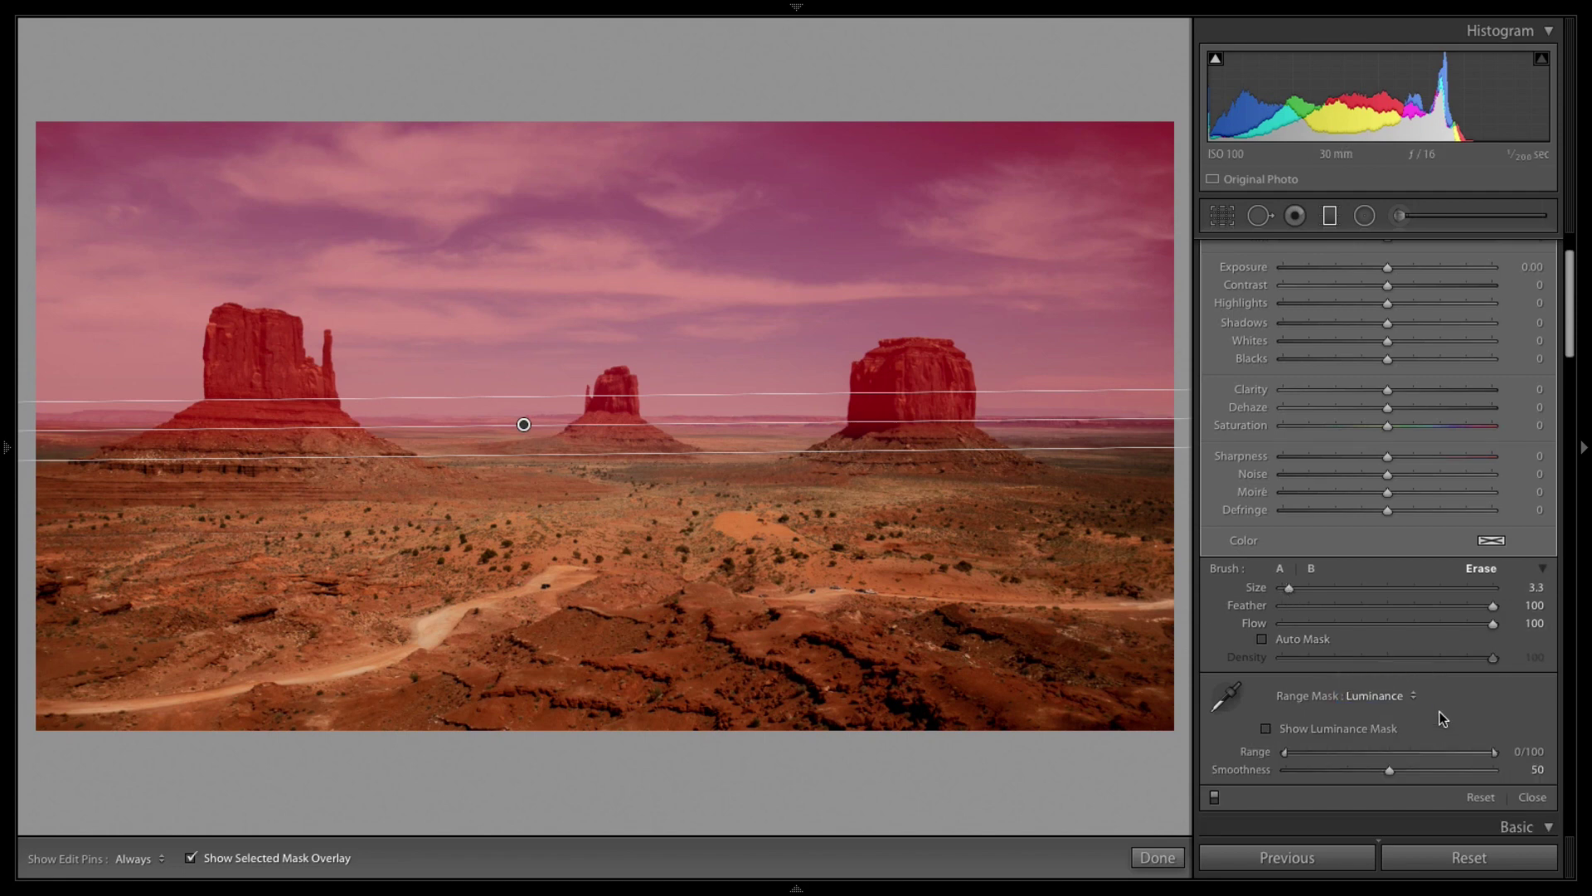
{"action": "left_click", "coordinate": [1393, 701]}
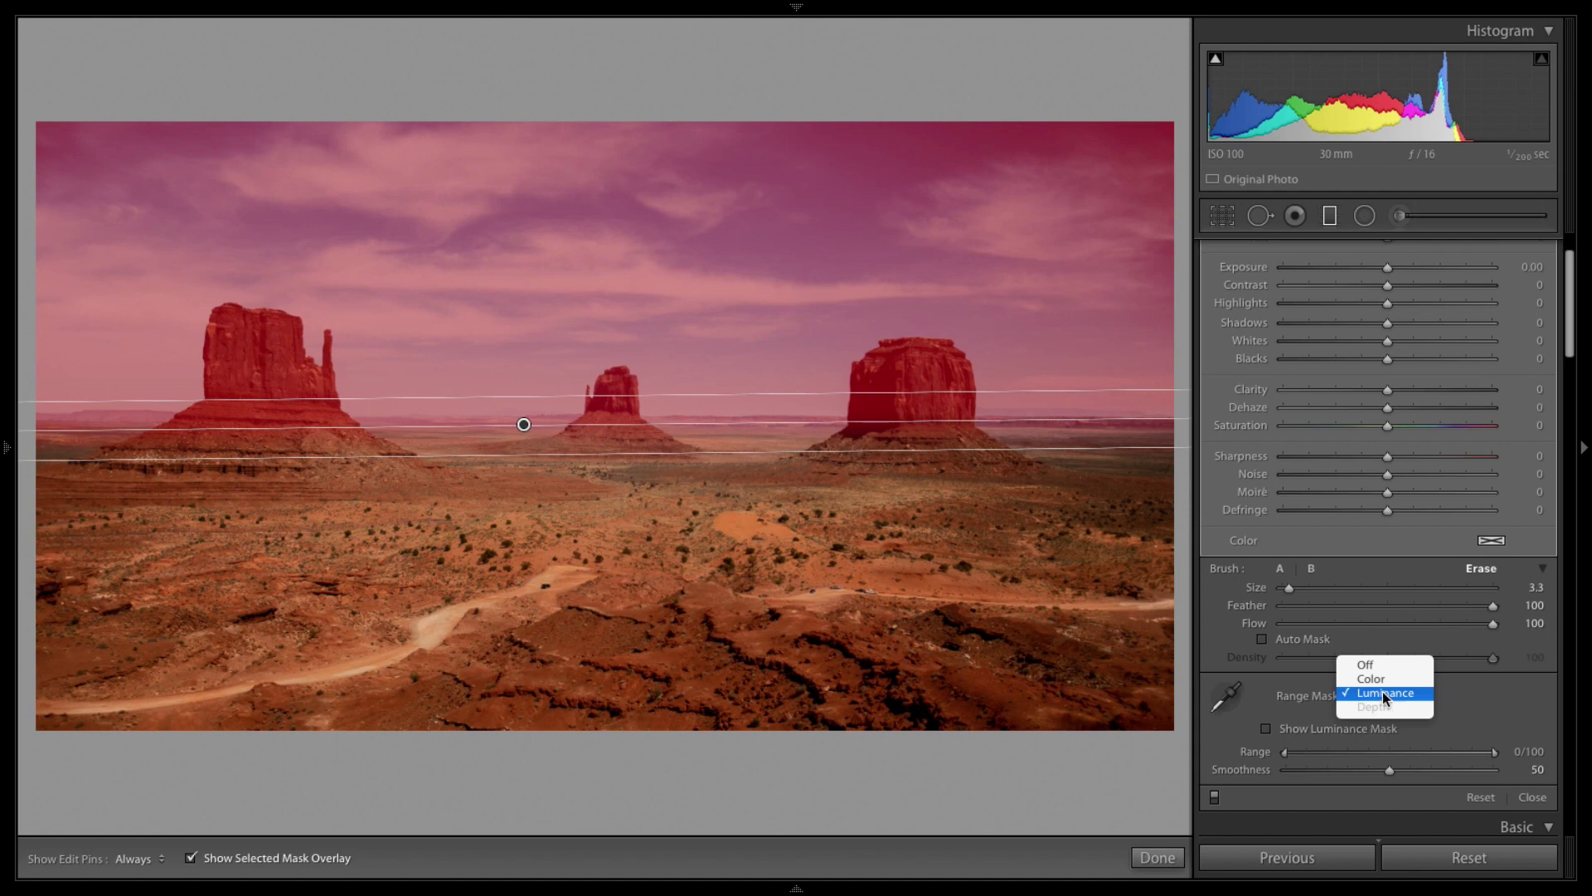
{"action": "left_click", "coordinate": [1369, 680]}
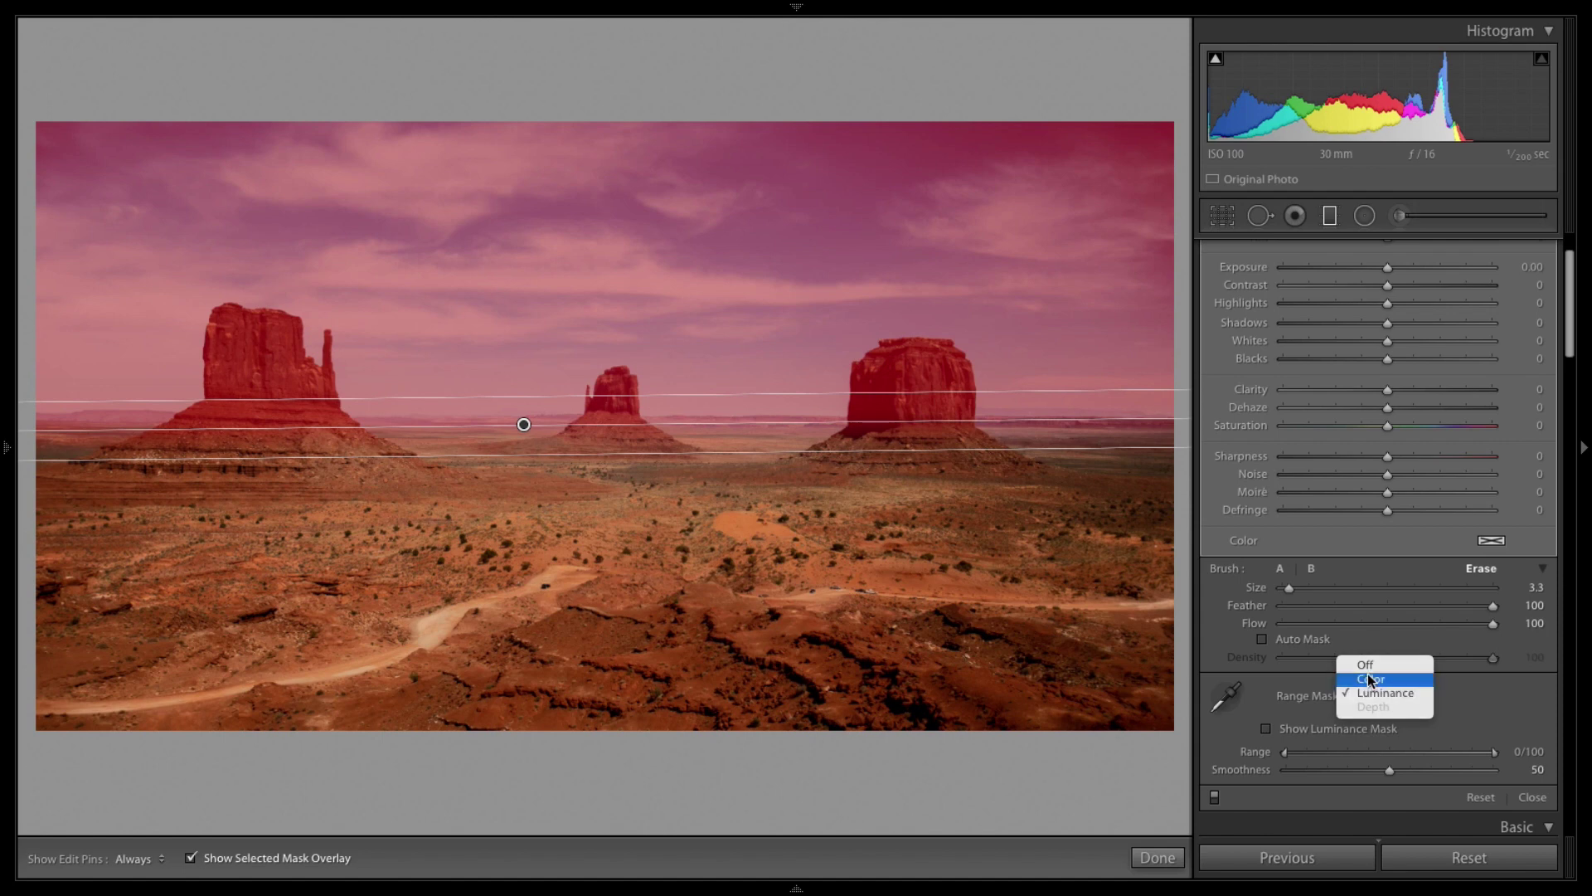
{"action": "left_click", "coordinate": [1219, 702]}
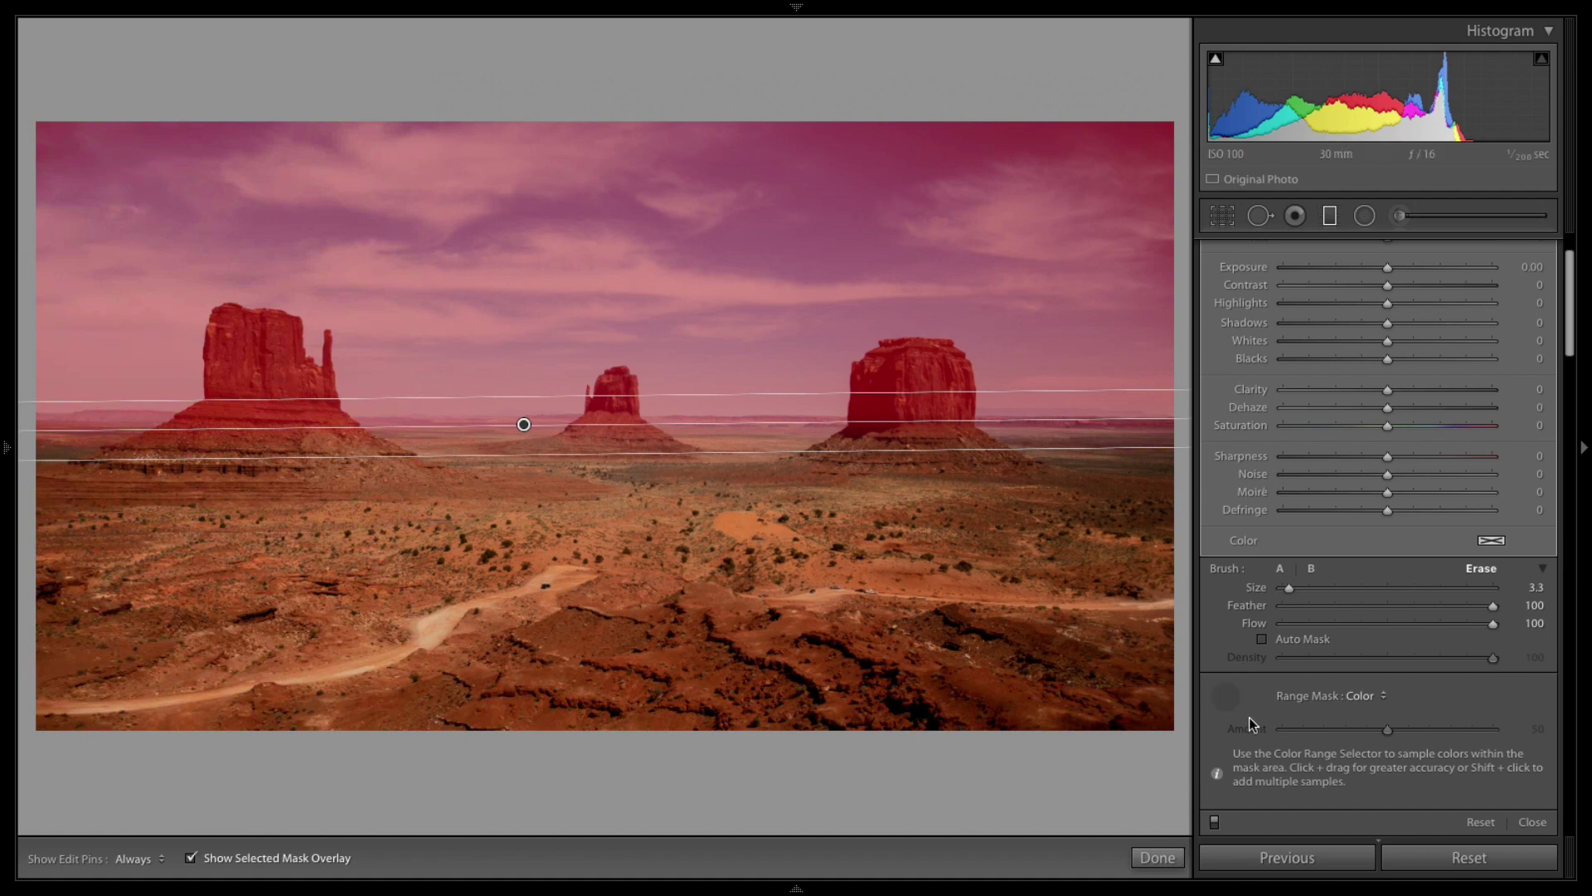
{"action": "left_click", "coordinate": [776, 254]}
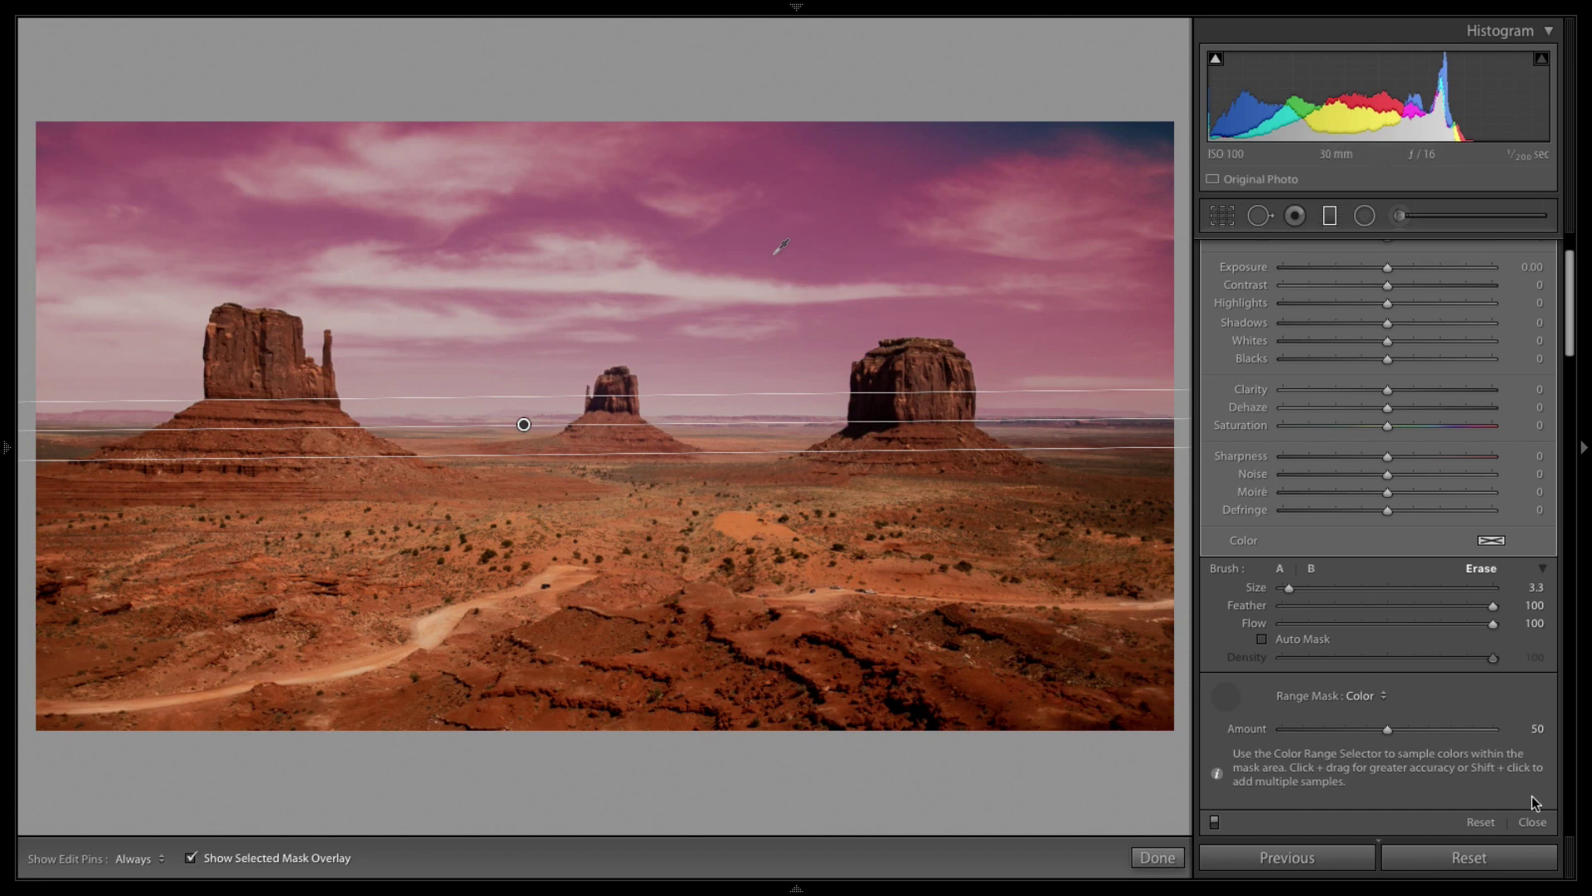
Try different Amount levels for the Color range mask, set it to 72, and hide the mask overlay after checking the coverage.
{"action": "left_click_drag", "start_coordinate": [1388, 729], "coordinate": [1431, 728]}
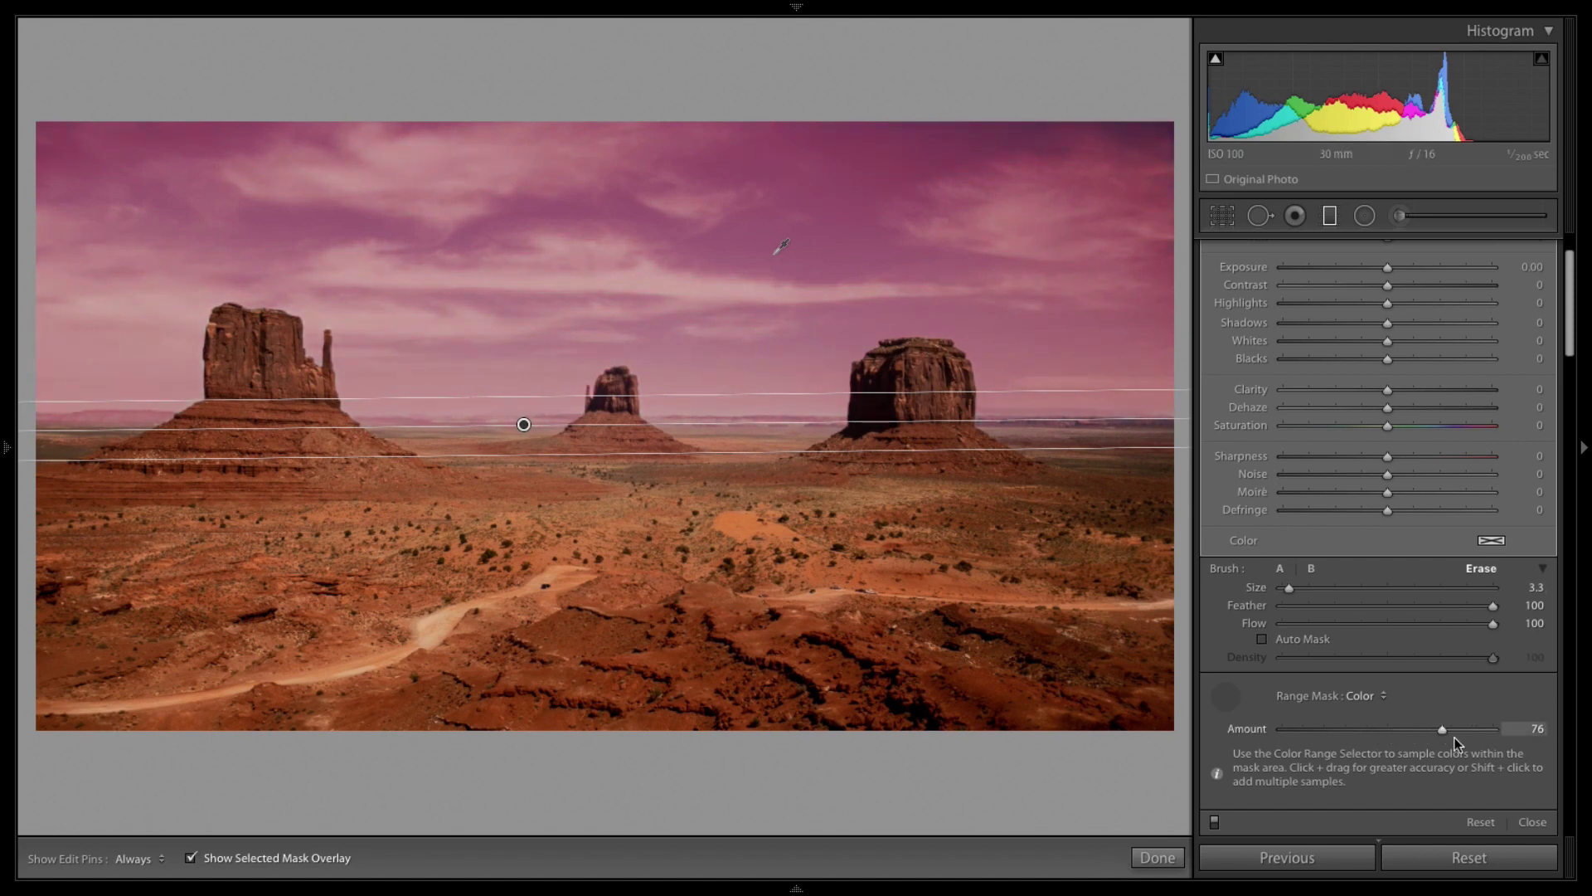
{"action": "left_click_drag", "start_coordinate": [1455, 738], "coordinate": [1544, 724]}
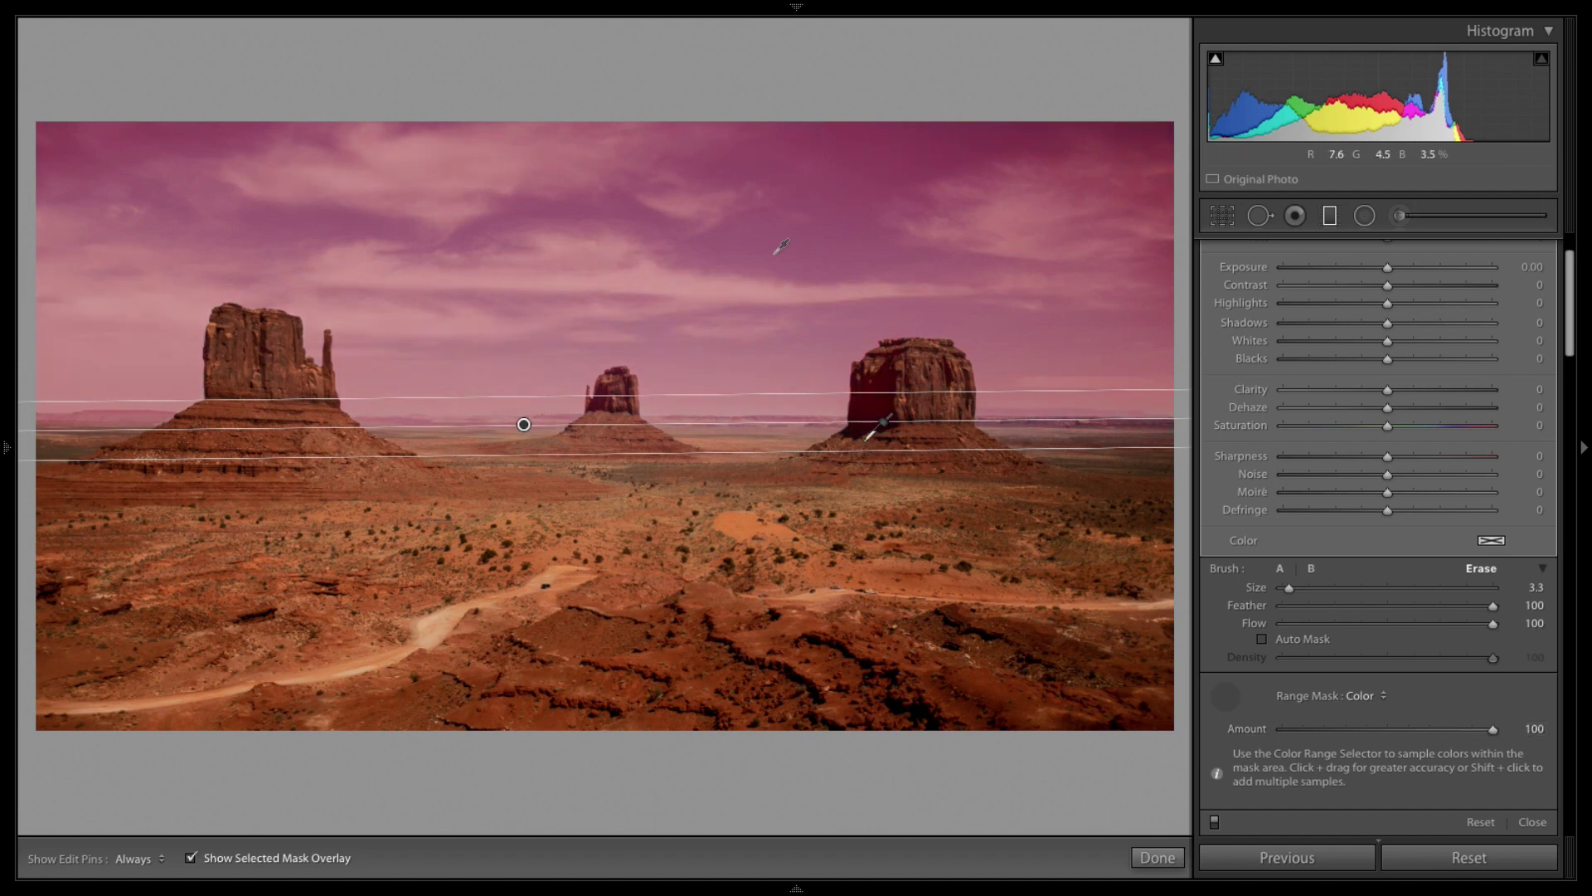
{"action": "left_click_drag", "start_coordinate": [1491, 728], "coordinate": [1196, 733]}
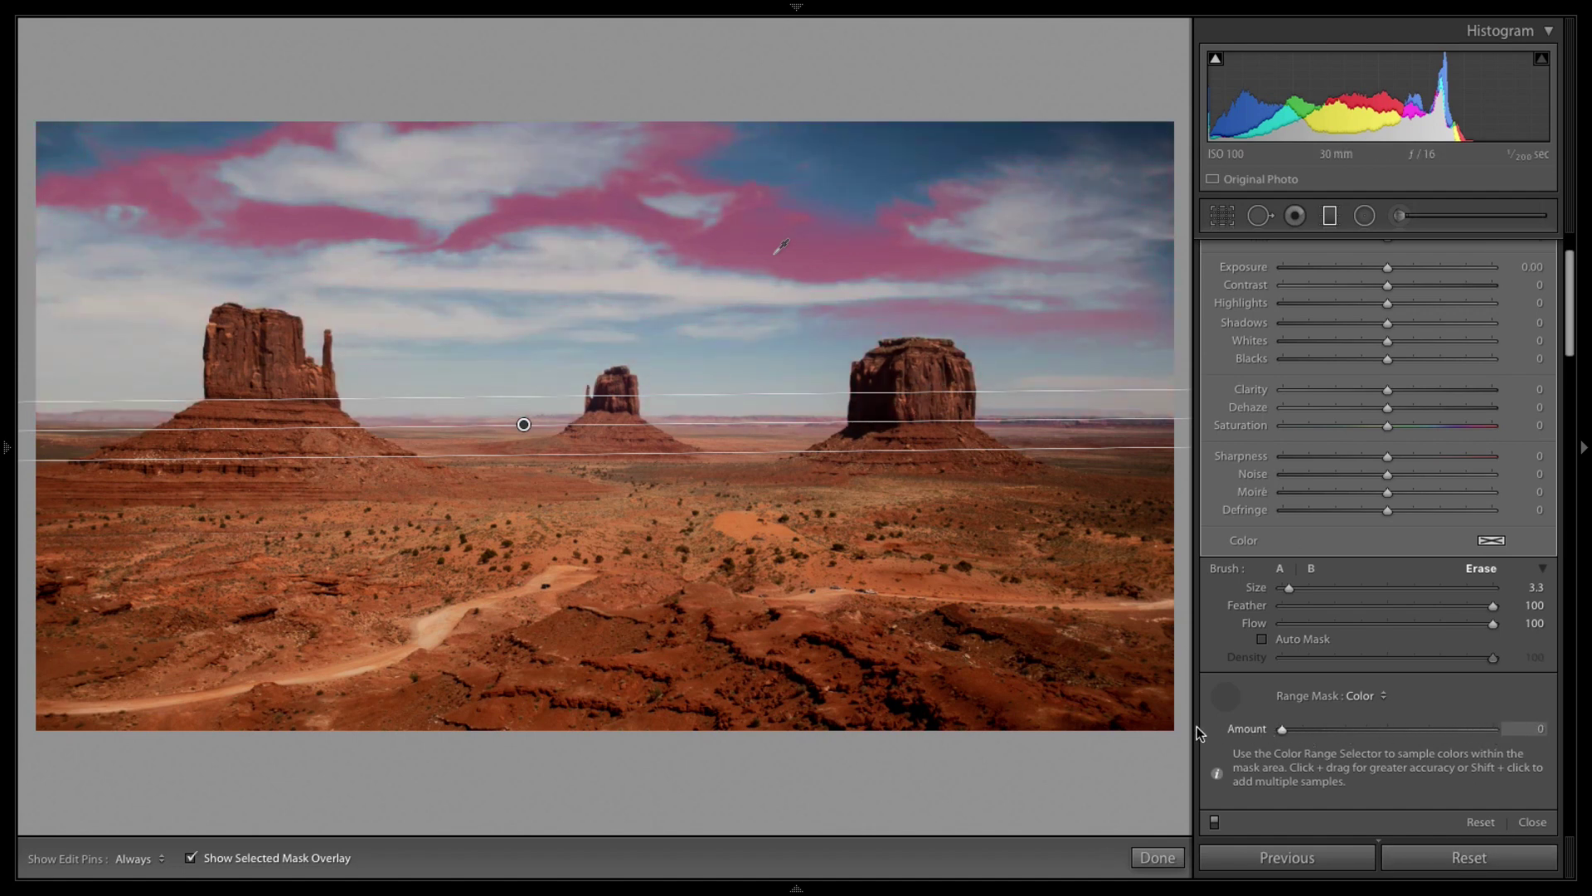
{"action": "left_click_drag", "start_coordinate": [1346, 725], "coordinate": [1317, 724]}
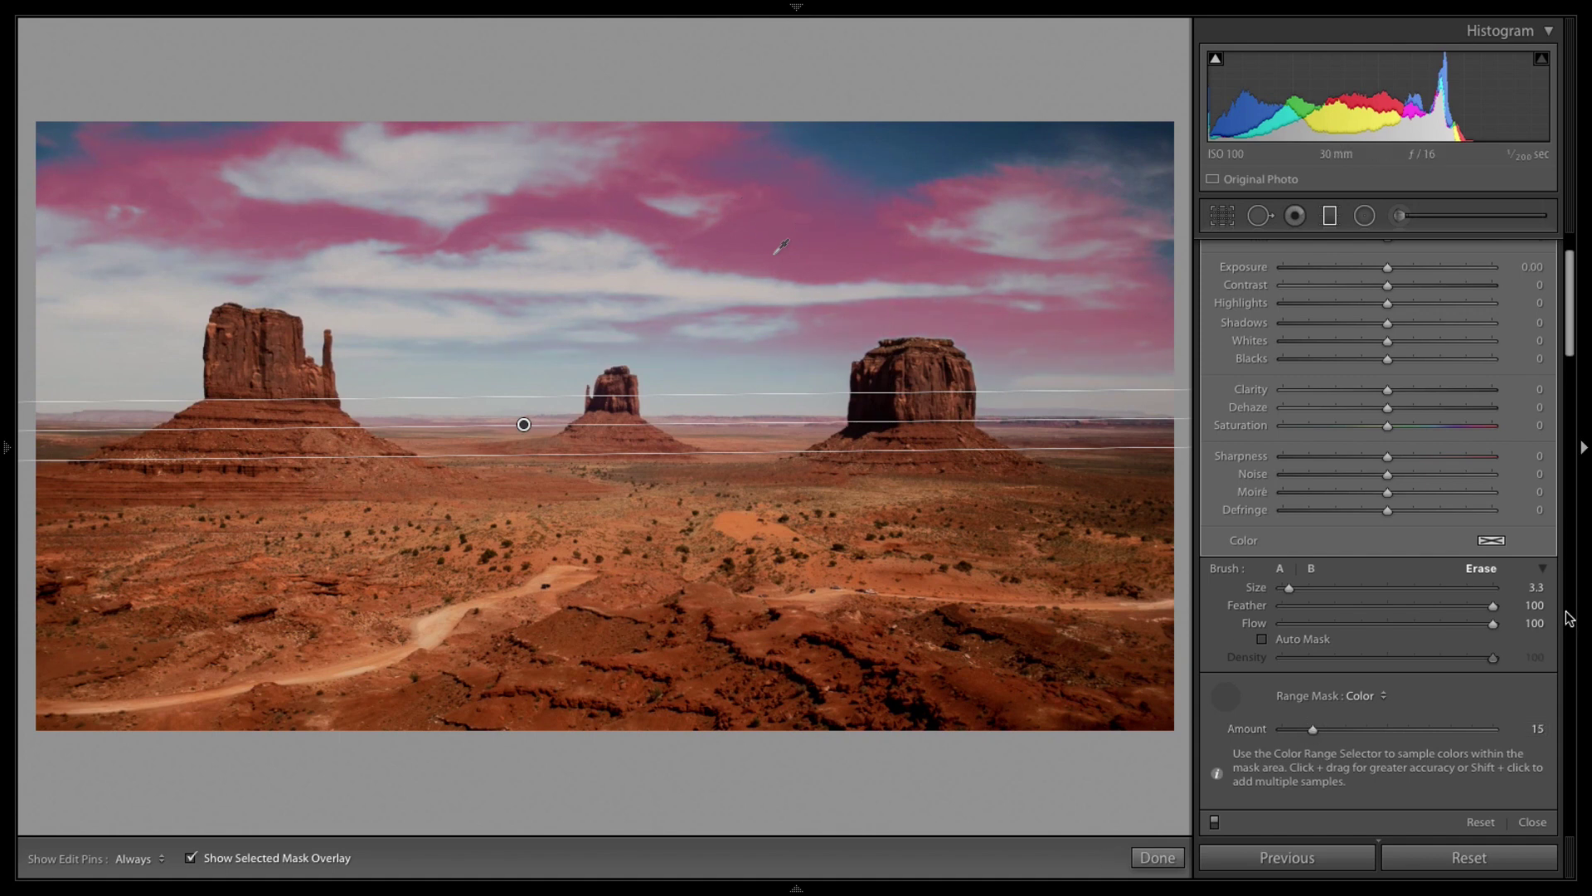
{"action": "left_click_drag", "start_coordinate": [1315, 733], "coordinate": [1418, 728]}
{"action": "left_click_drag", "start_coordinate": [1427, 727], "coordinate": [1433, 724]}
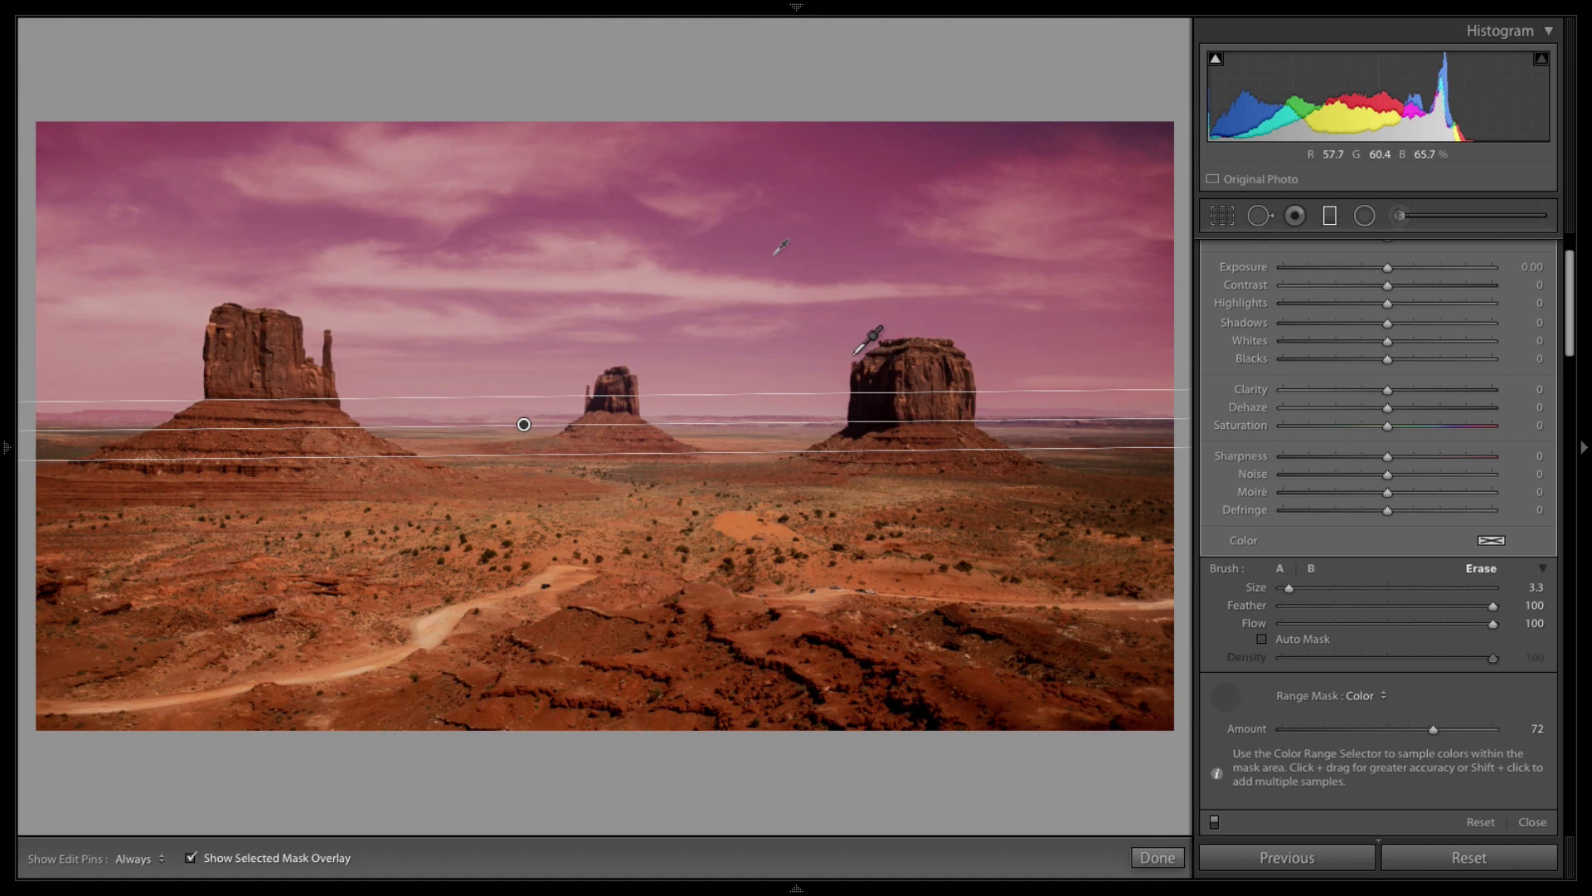
{"action": "scroll", "coordinate": [1516, 271], "scroll_direction": "up", "scroll_amount": 3}
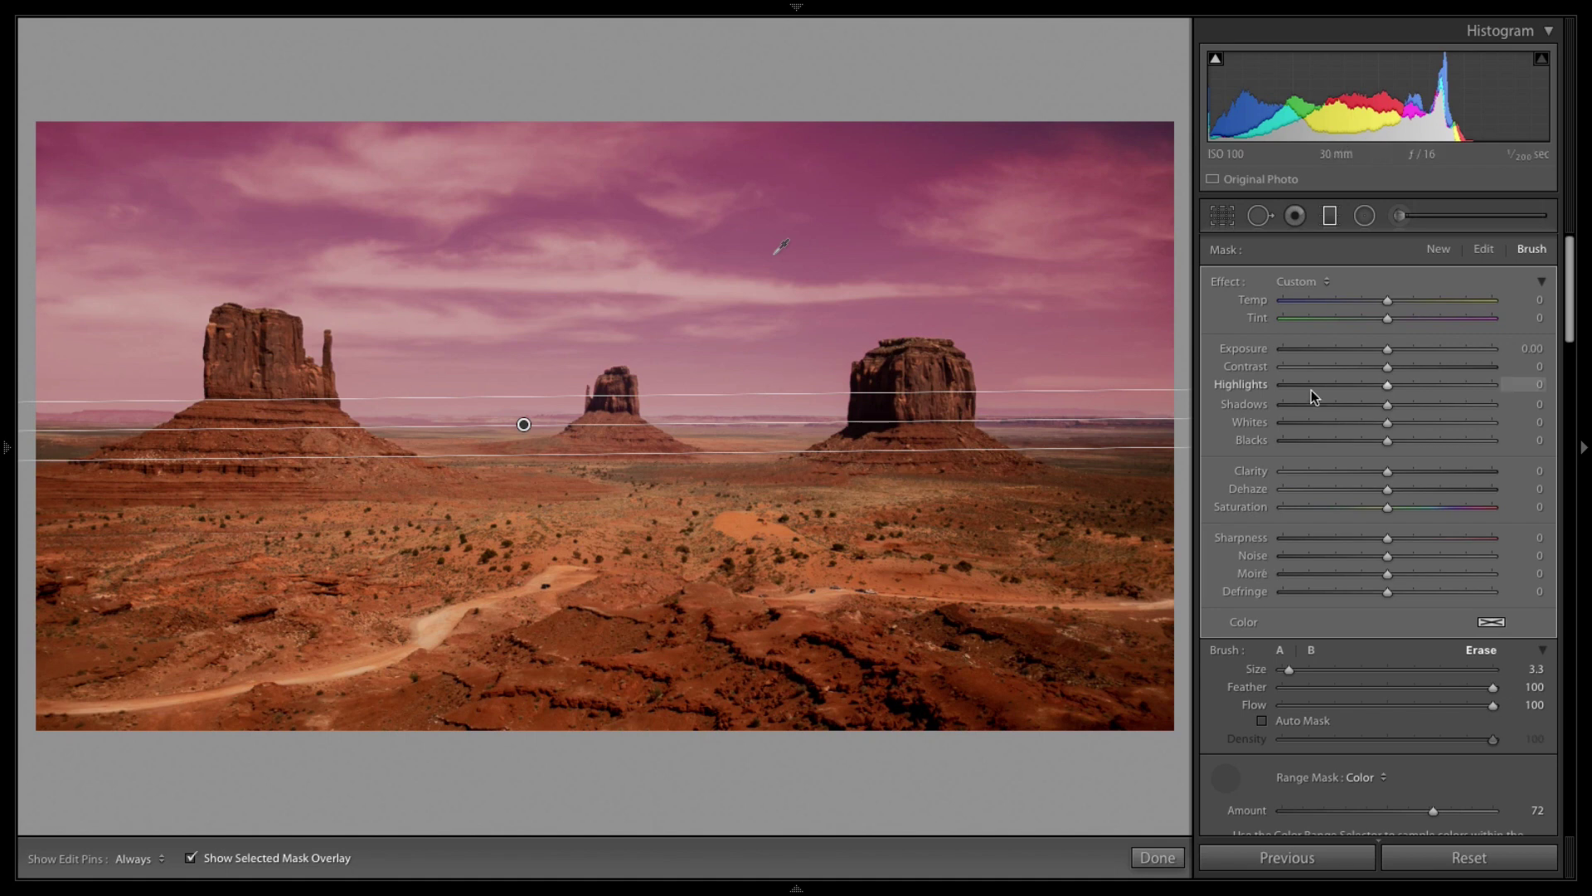
{"action": "key", "text": "o"}
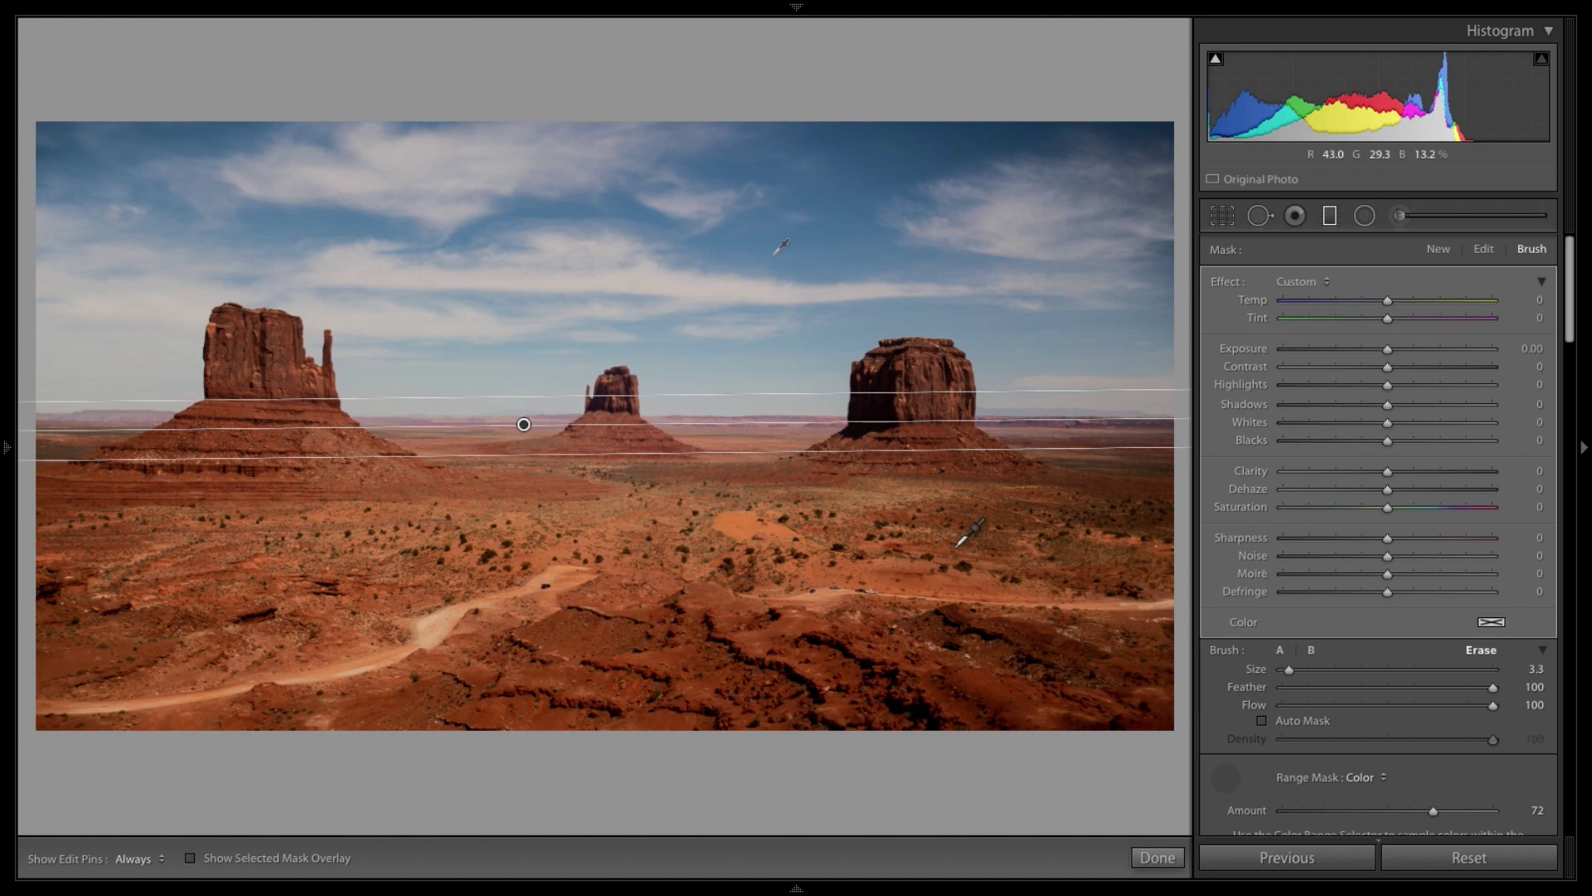
{"action": "key", "text": "o"}
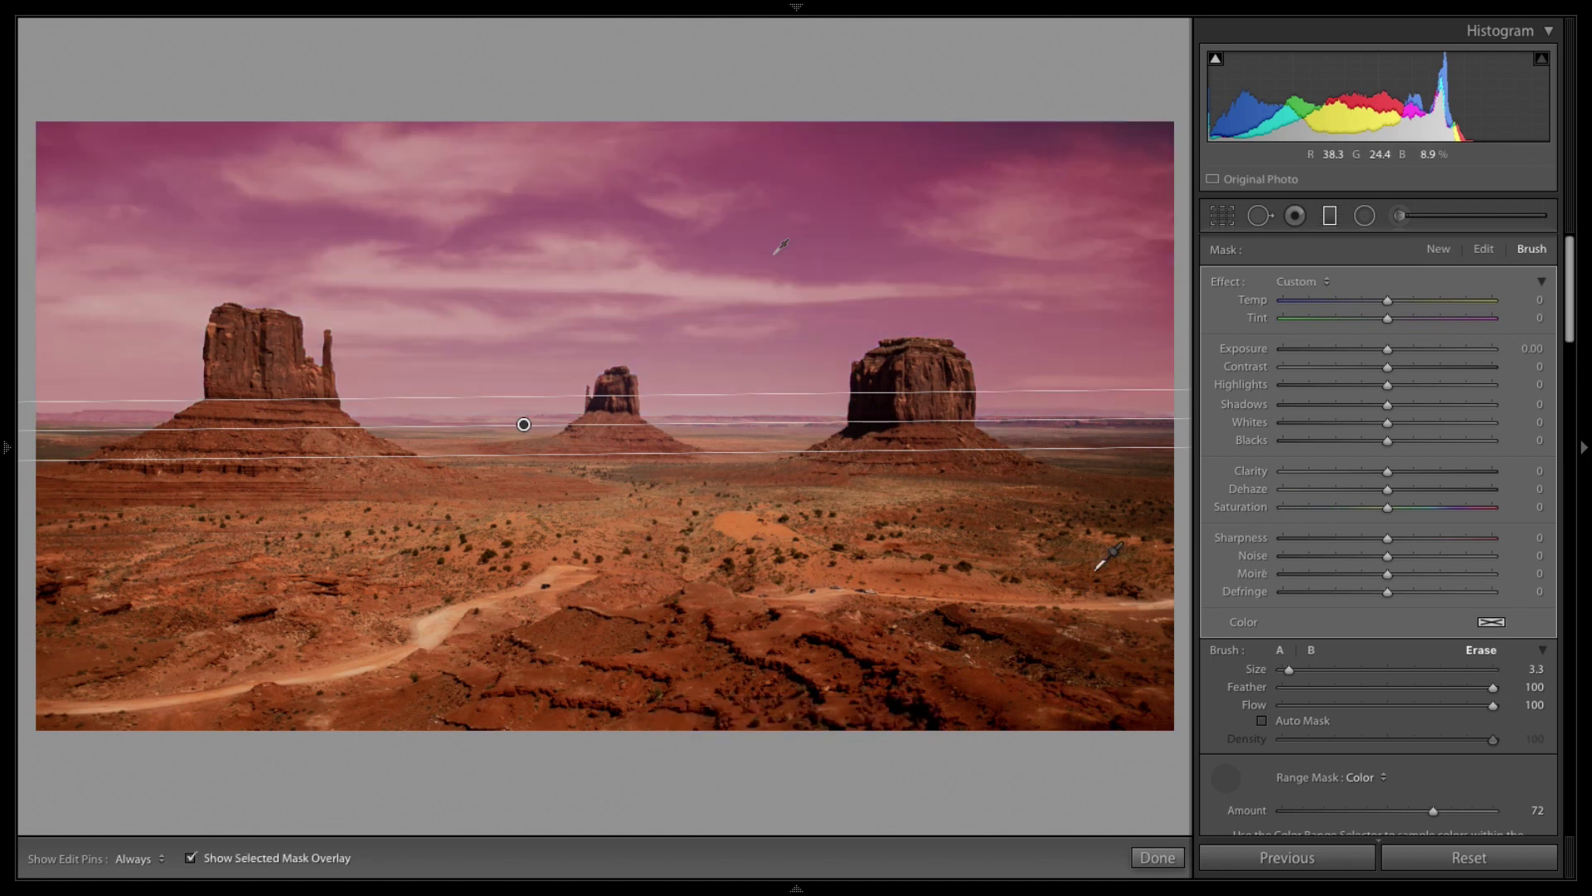
{"action": "key", "text": "o"}
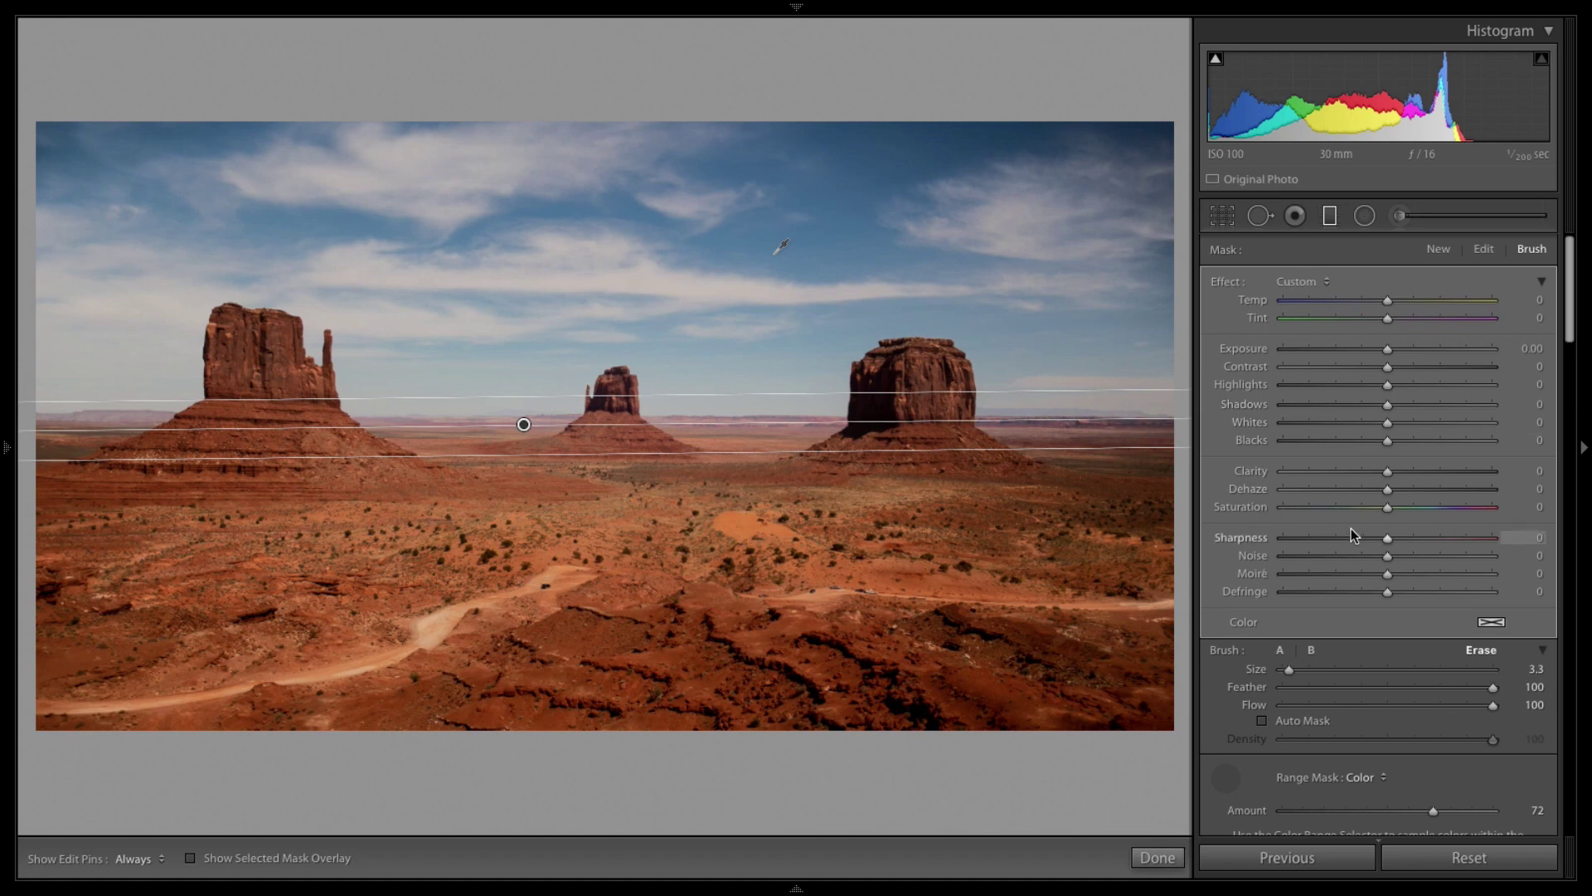
Set the graduated filter's Dehaze to 22 and the photo's HSL Blue saturation to +33.
{"action": "mouse_move", "coordinate": [1388, 489]}
{"action": "left_mouse_down"}
{"action": "mouse_move", "coordinate": [1487, 489]}
{"action": "mouse_move", "coordinate": [1411, 495]}
{"action": "left_mouse_up"}
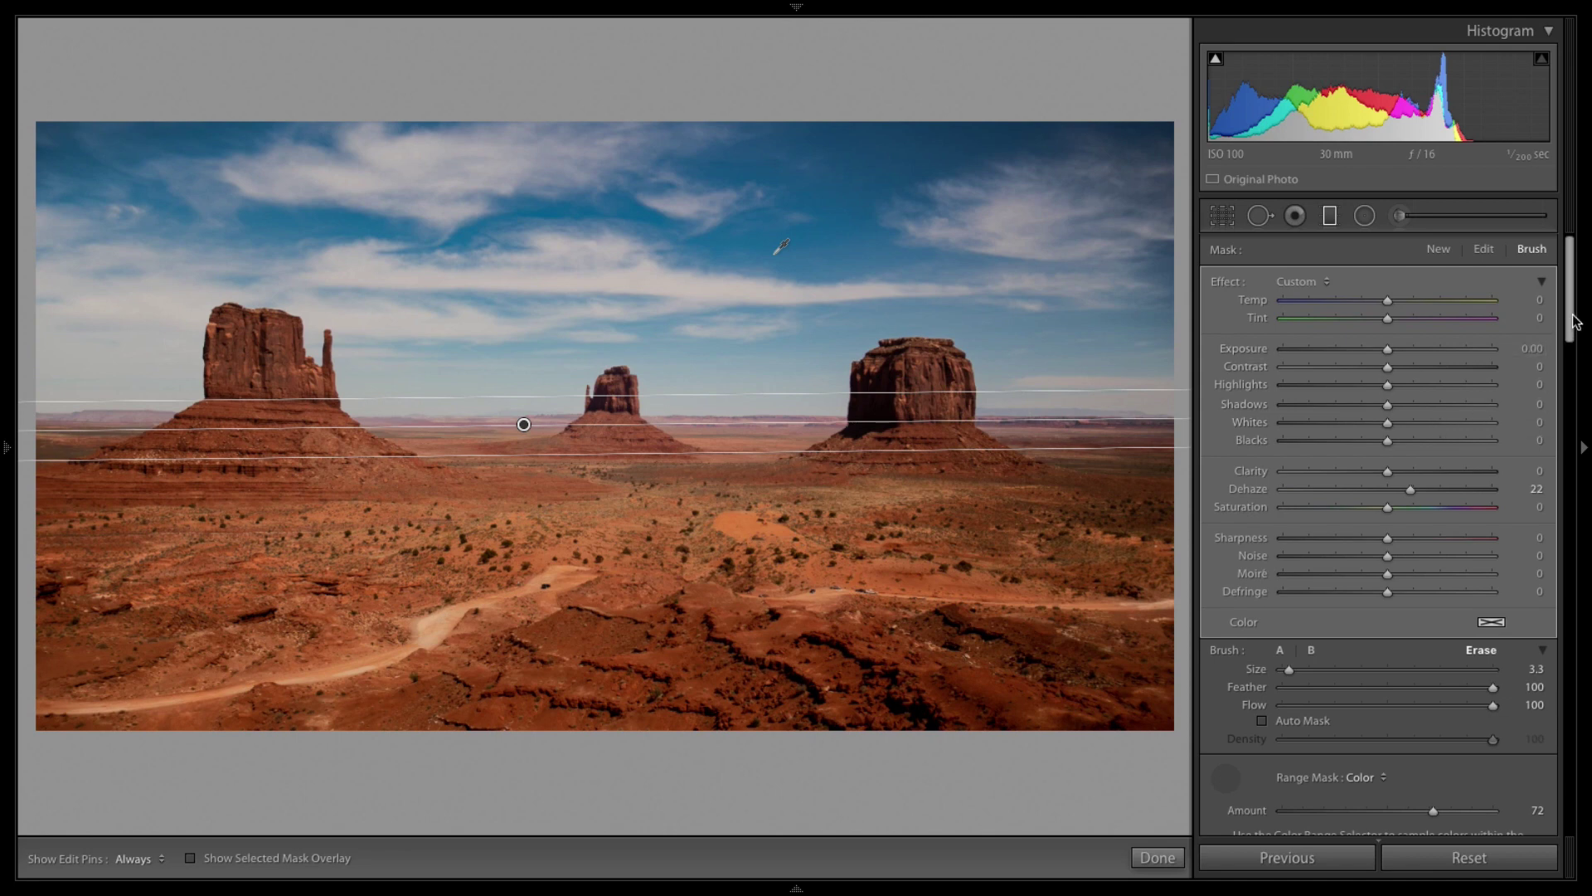
{"action": "left_click_drag", "start_coordinate": [1570, 320], "coordinate": [1589, 554]}
{"action": "left_click_drag", "start_coordinate": [1440, 548], "coordinate": [1421, 548]}
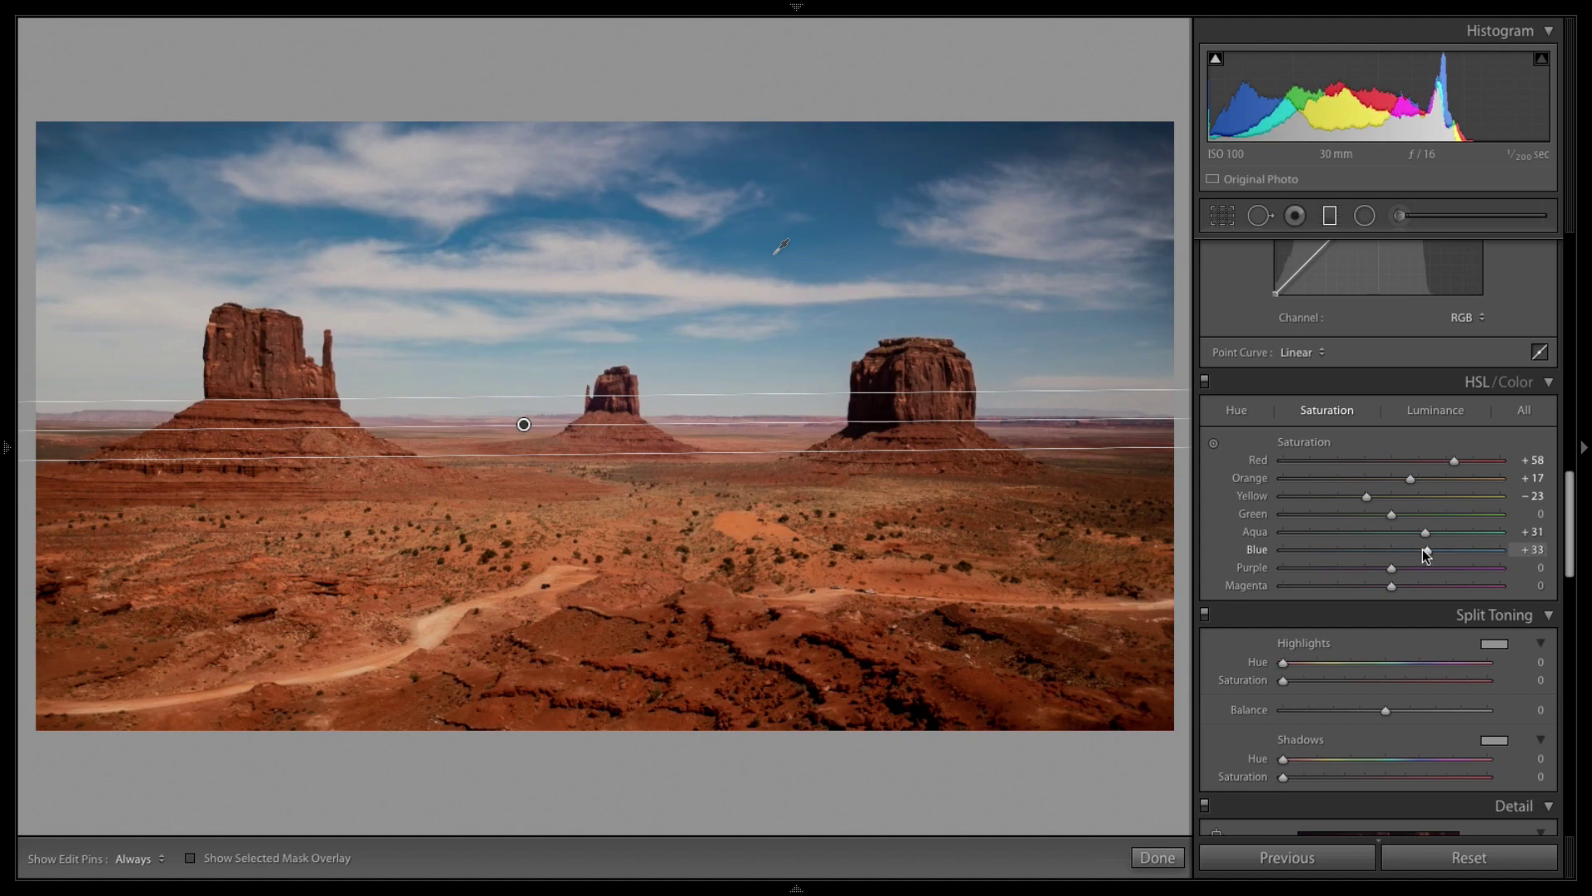
Try warmer and cooler Temp values on the sky's graduated filter, and reset Temp to 0.
{"action": "scroll", "coordinate": [1566, 452], "scroll_direction": "up", "scroll_amount": 3}
{"action": "scroll", "coordinate": [1565, 452], "scroll_direction": "up", "scroll_amount": 10}
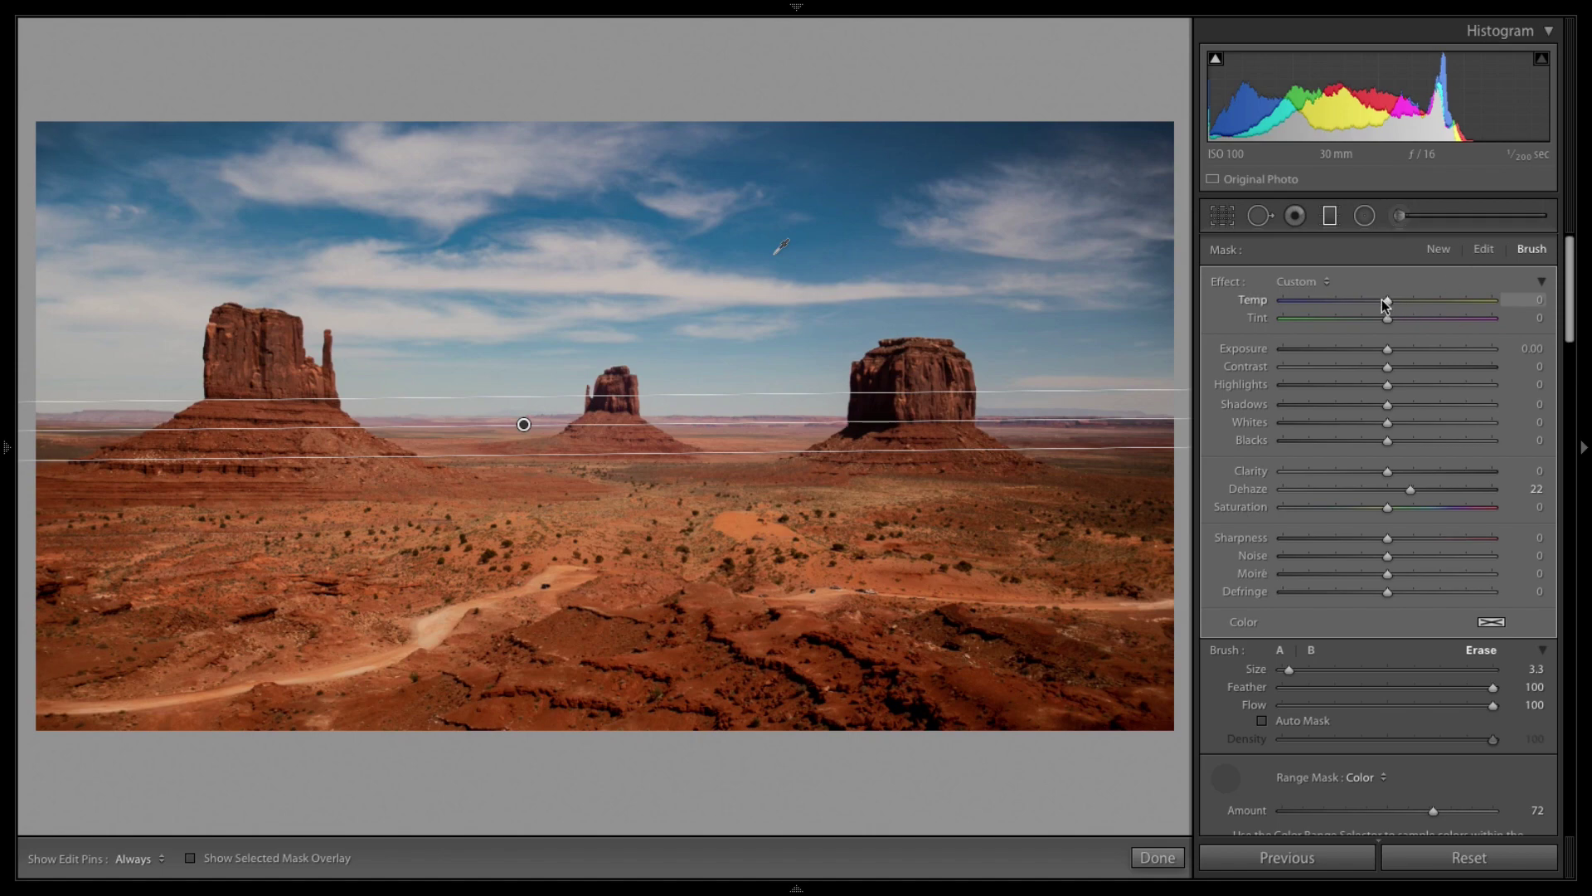
{"action": "left_click_drag", "start_coordinate": [1381, 300], "coordinate": [1433, 306]}
{"action": "key", "text": "backslash"}
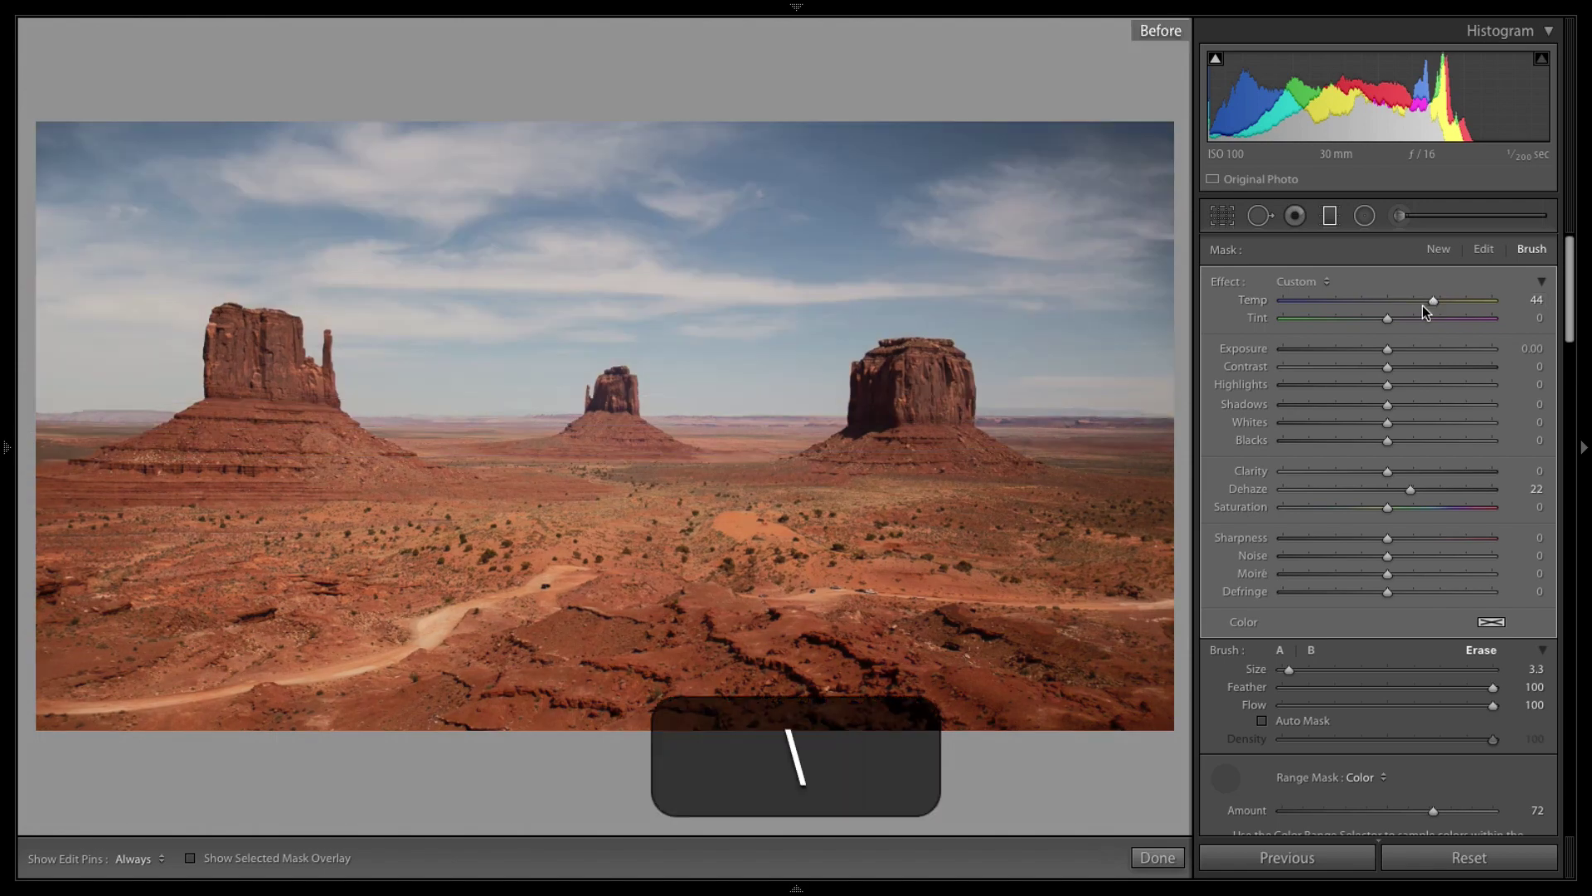
{"action": "double_click", "coordinate": [1428, 296]}
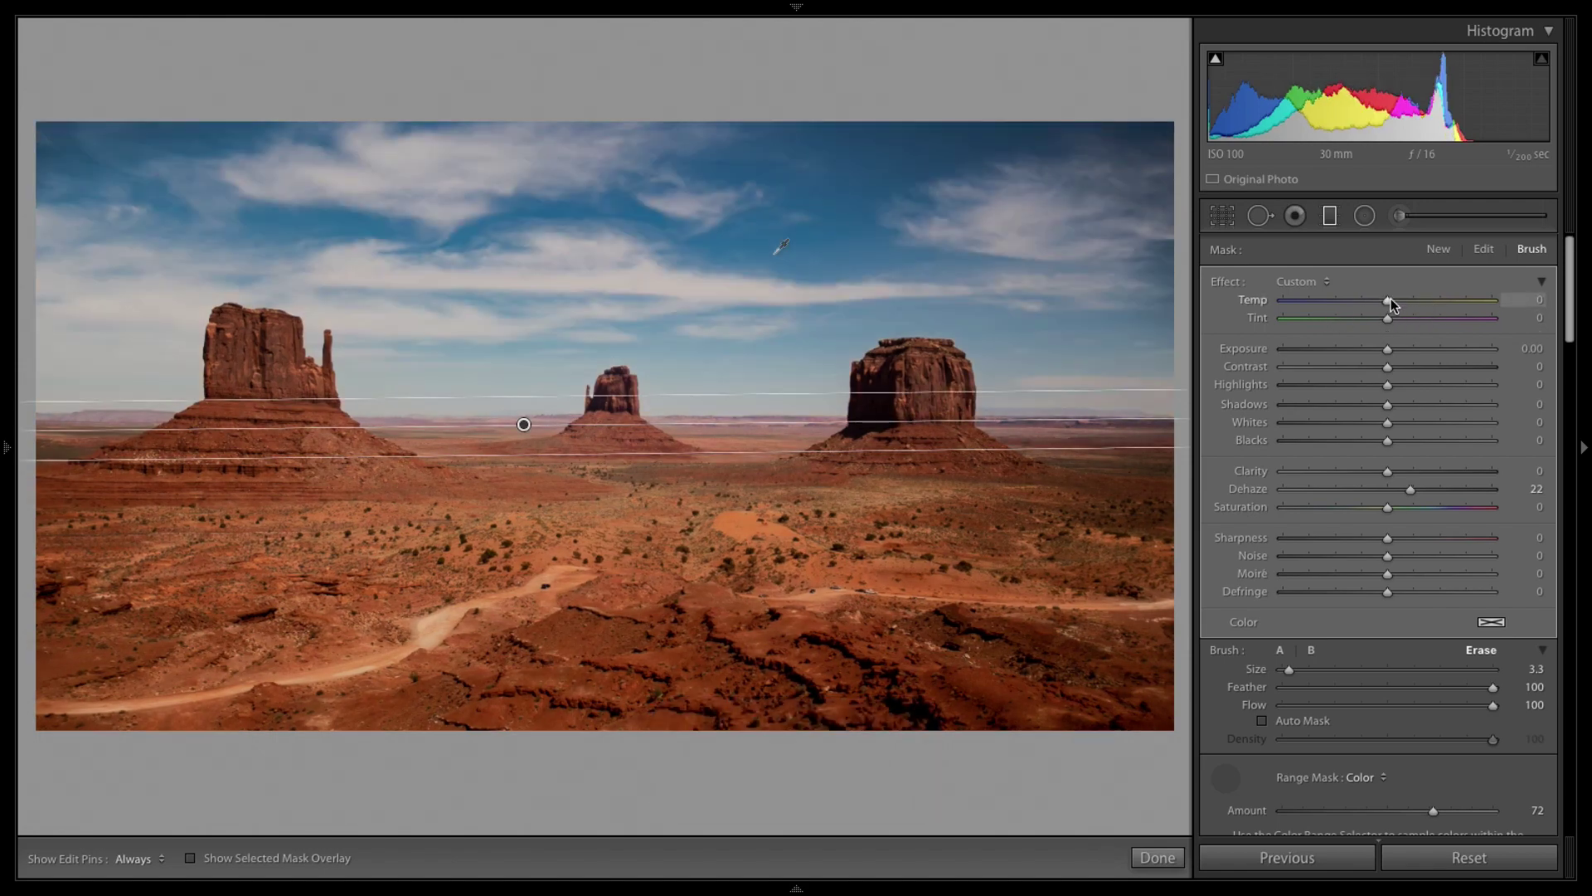
{"action": "left_click_drag", "start_coordinate": [1389, 300], "coordinate": [1362, 320]}
{"action": "double_click", "coordinate": [1364, 318]}
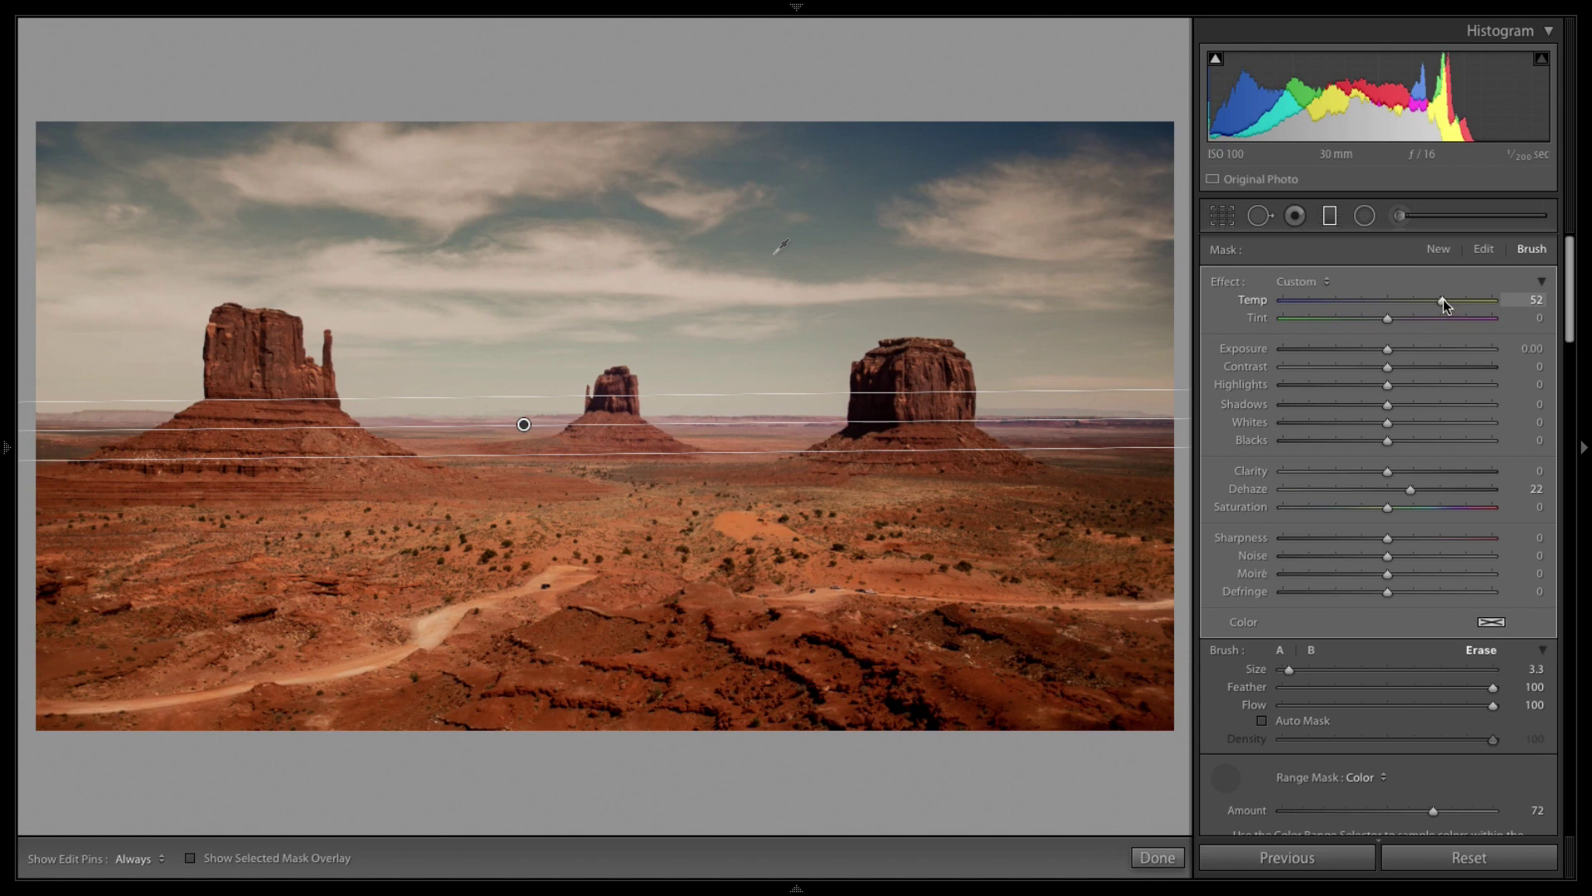
{"action": "double_click", "coordinate": [1443, 300]}
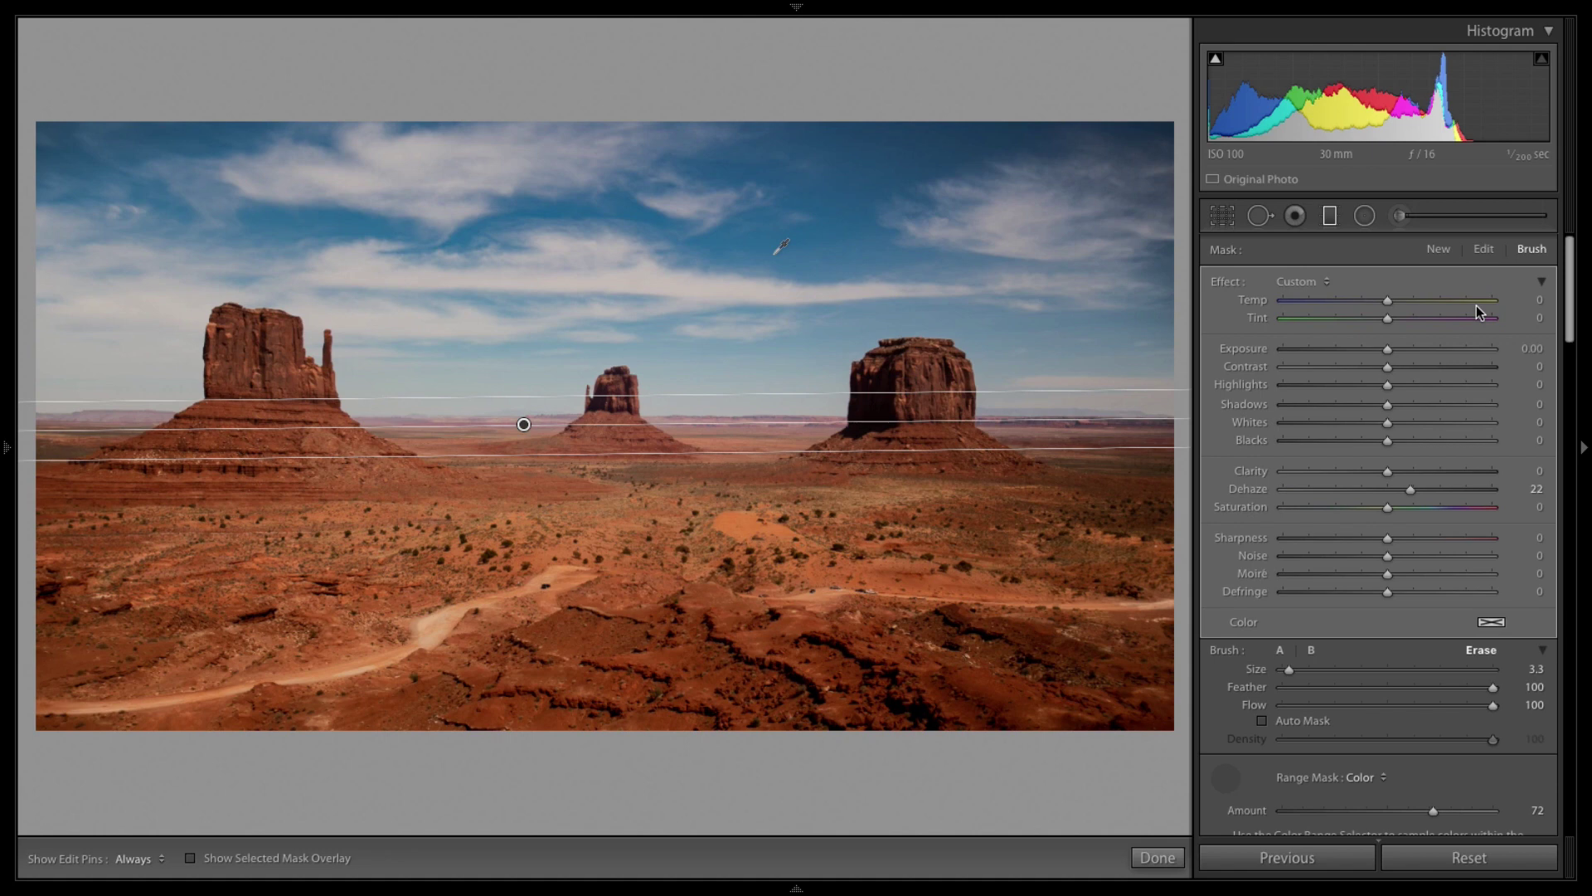
Finish editing the sky's graduated filter and return to the overall photo adjustments.
{"action": "left_click", "coordinate": [1158, 858]}
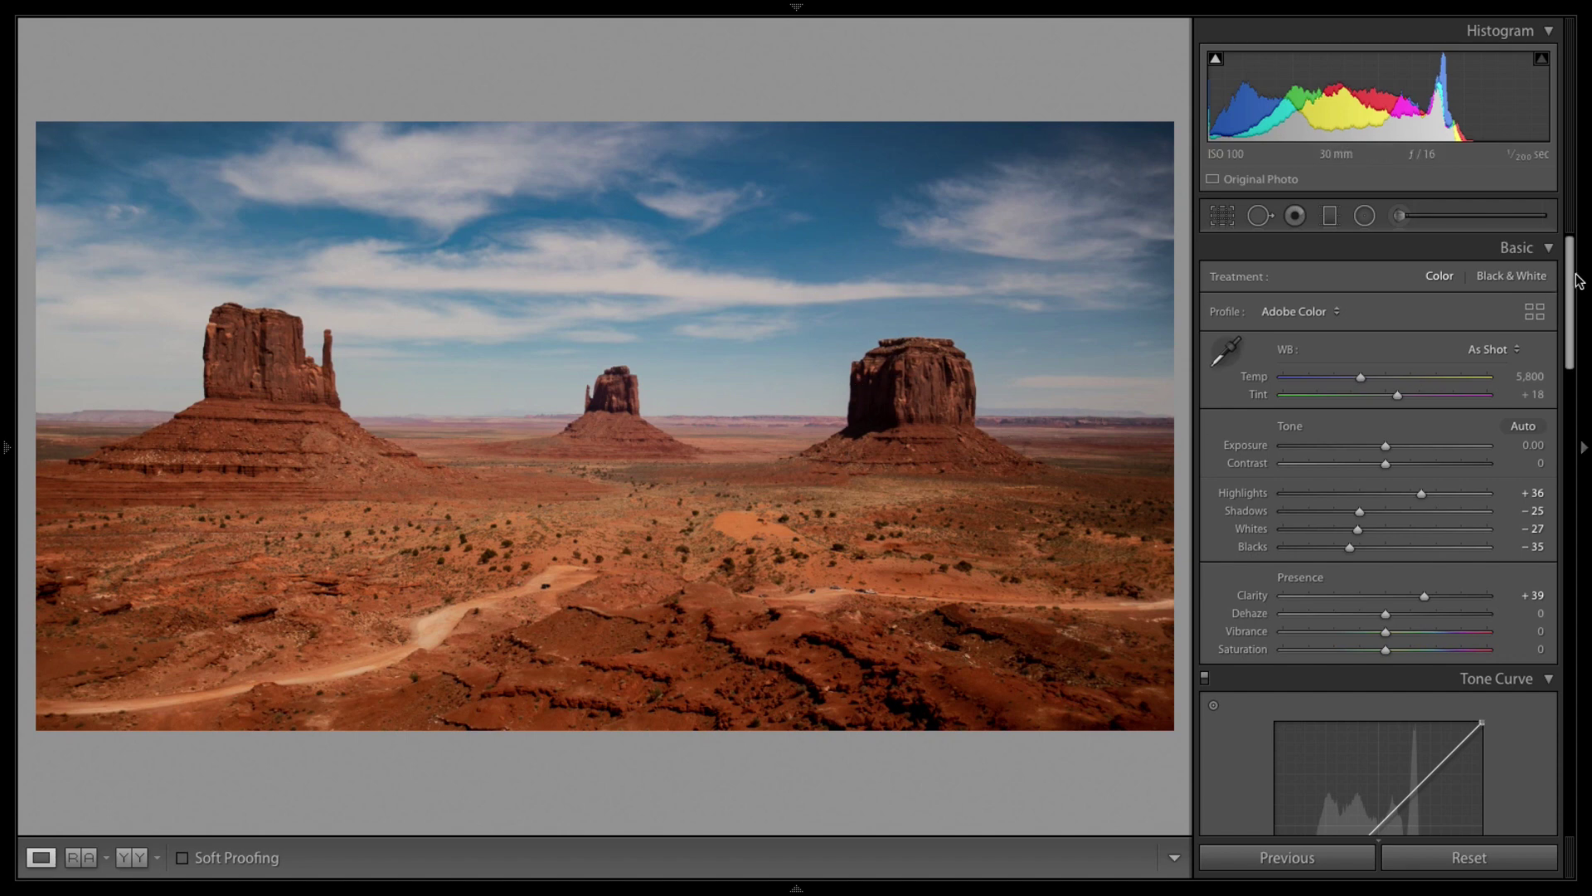
Try raising the overall photo's Blacks to +100, and undo the change.
{"action": "scroll", "coordinate": [1569, 315], "scroll_direction": "down", "scroll_amount": 3}
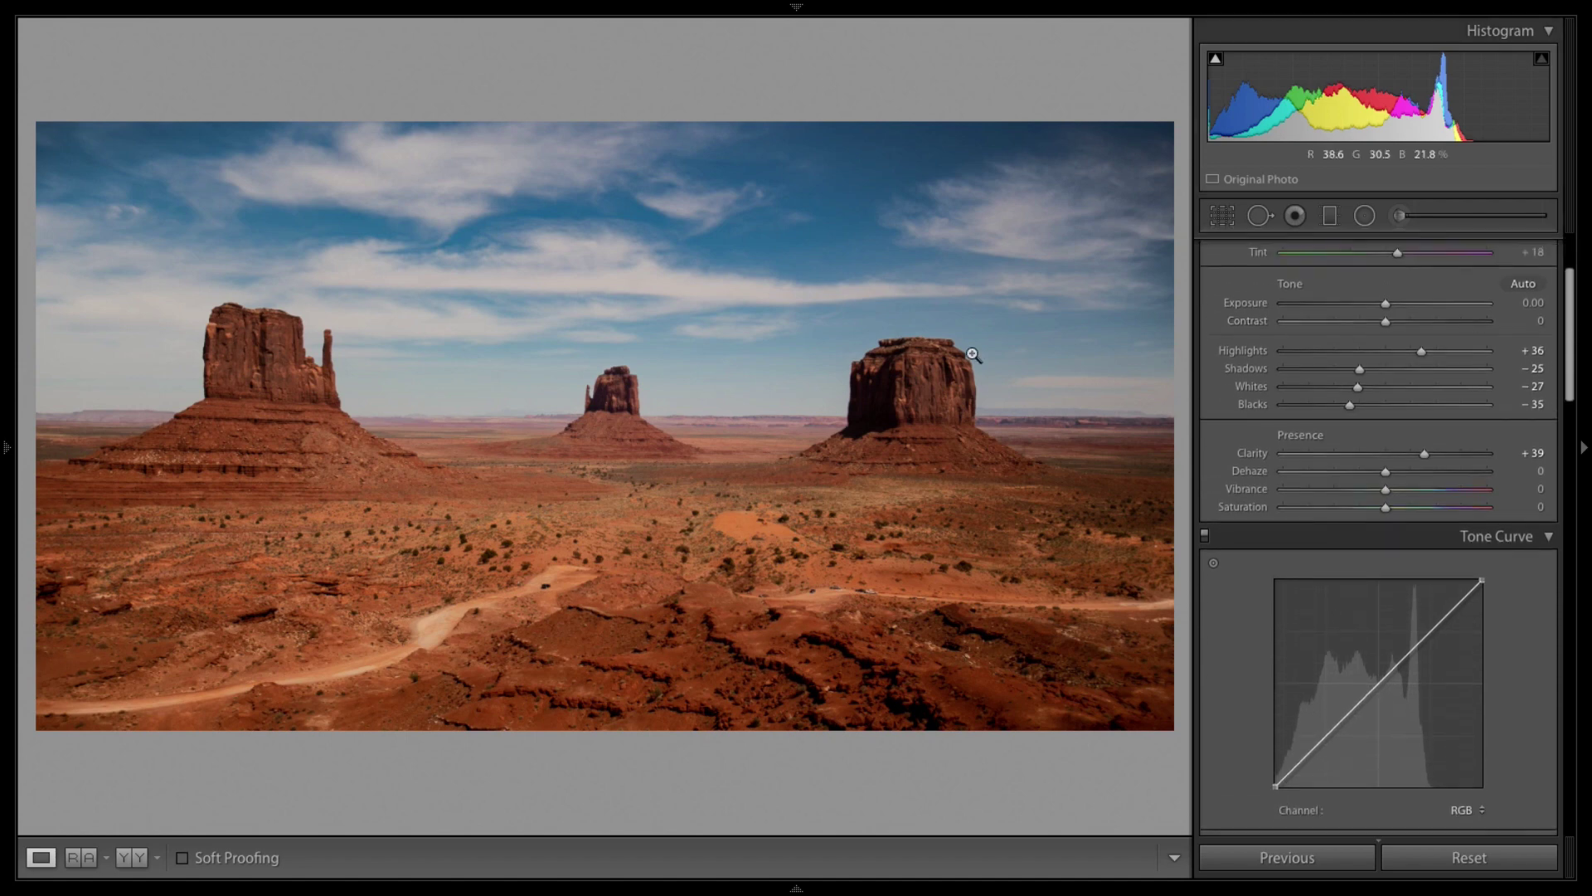
{"action": "scroll", "coordinate": [1570, 316], "scroll_direction": "up", "scroll_amount": 3}
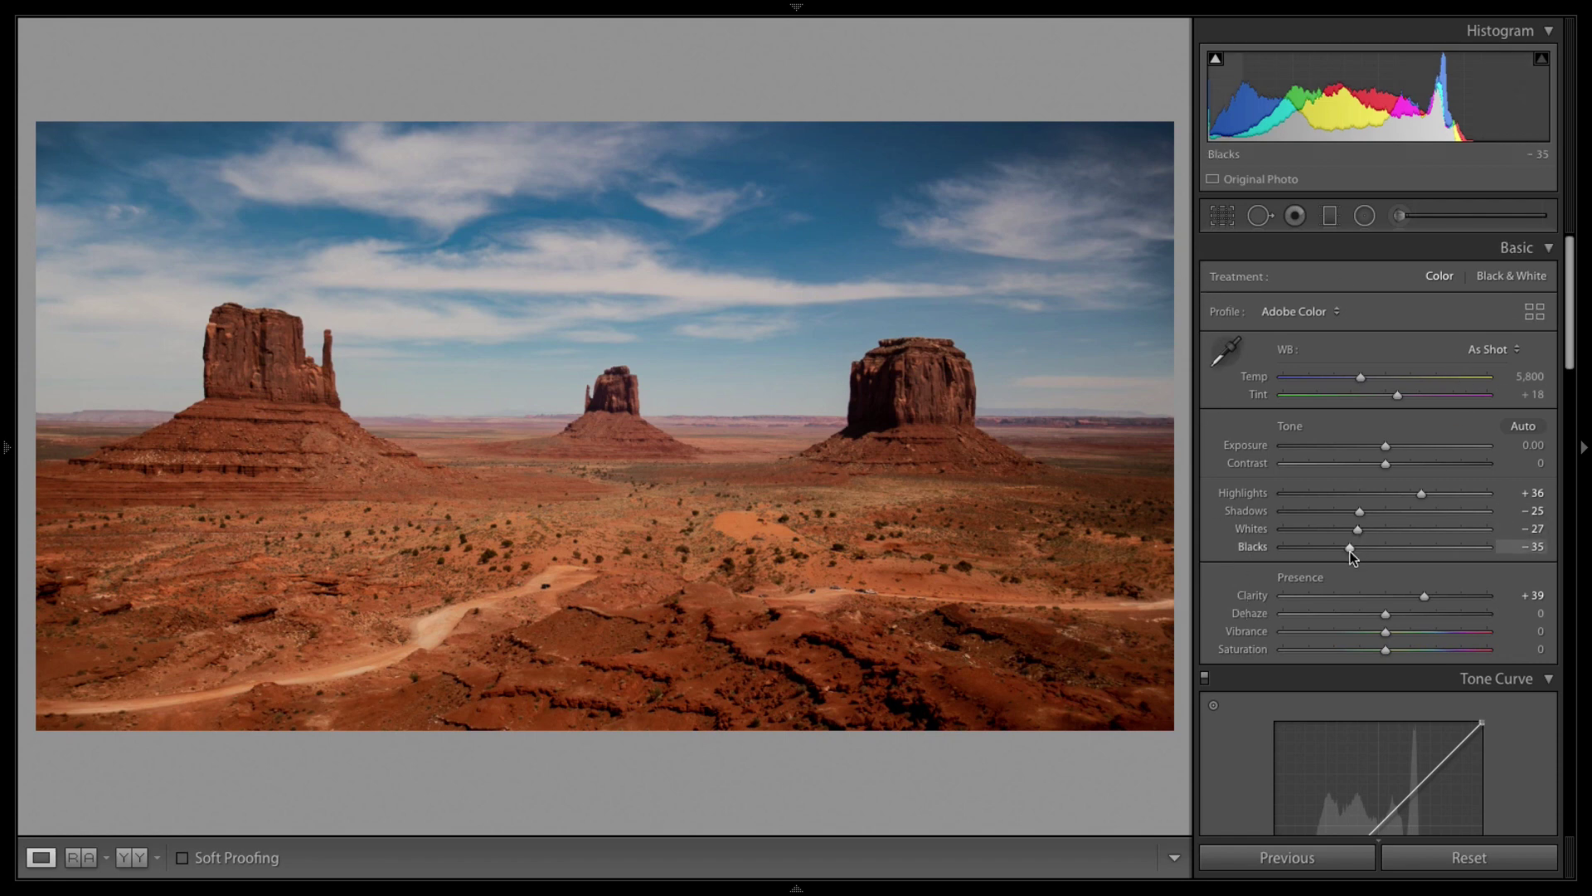
{"action": "left_click_drag", "start_coordinate": [1351, 548], "coordinate": [1541, 564]}
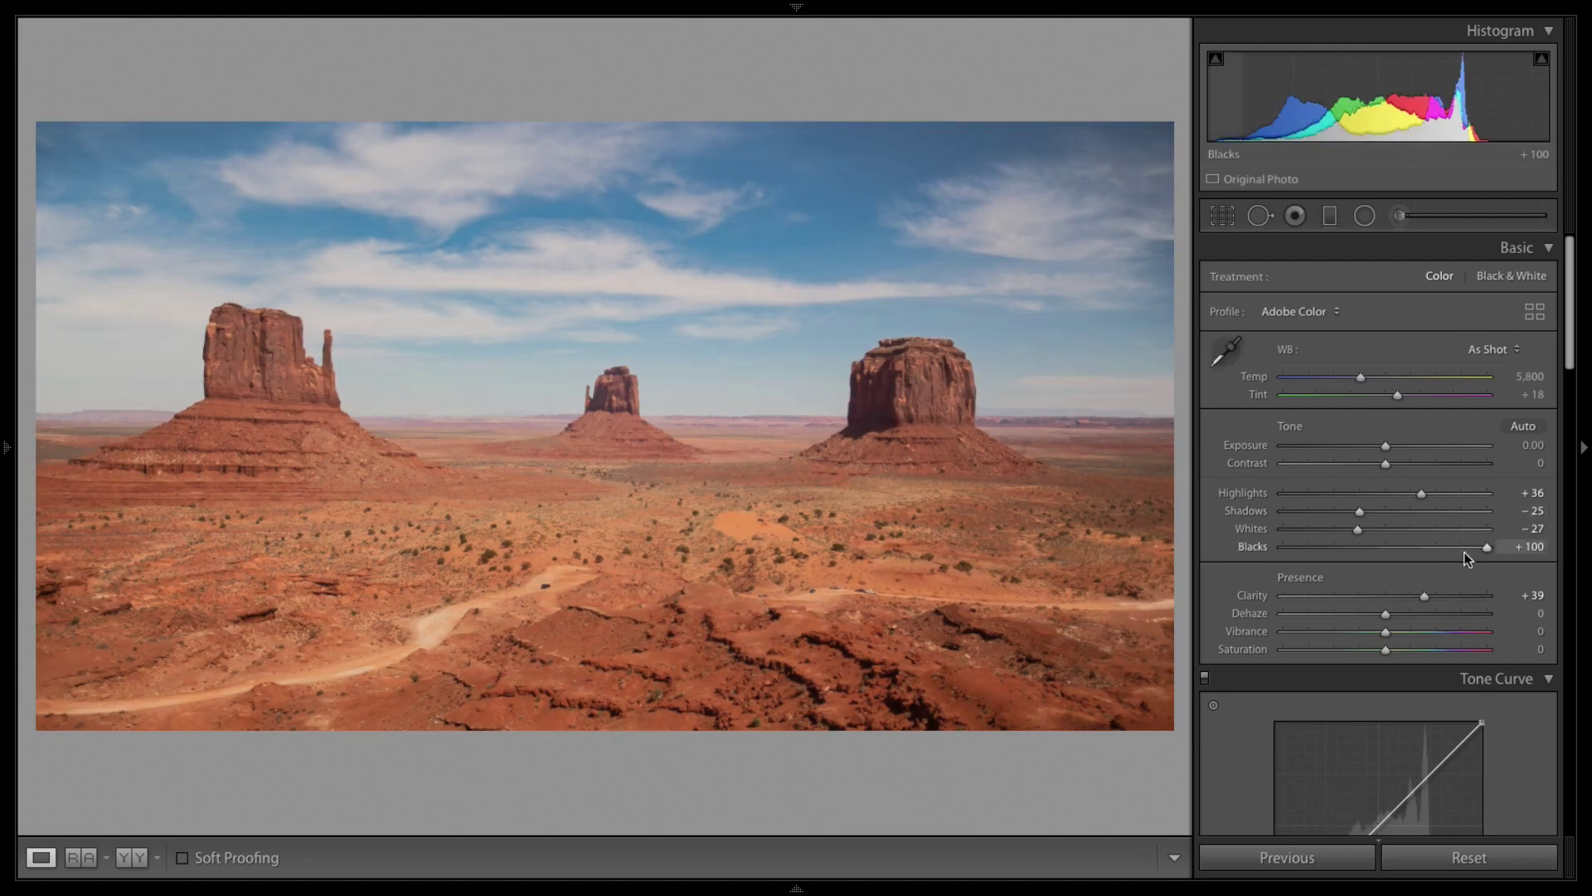
{"action": "key", "text": "super+z"}
{"action": "key", "text": "super+z"}
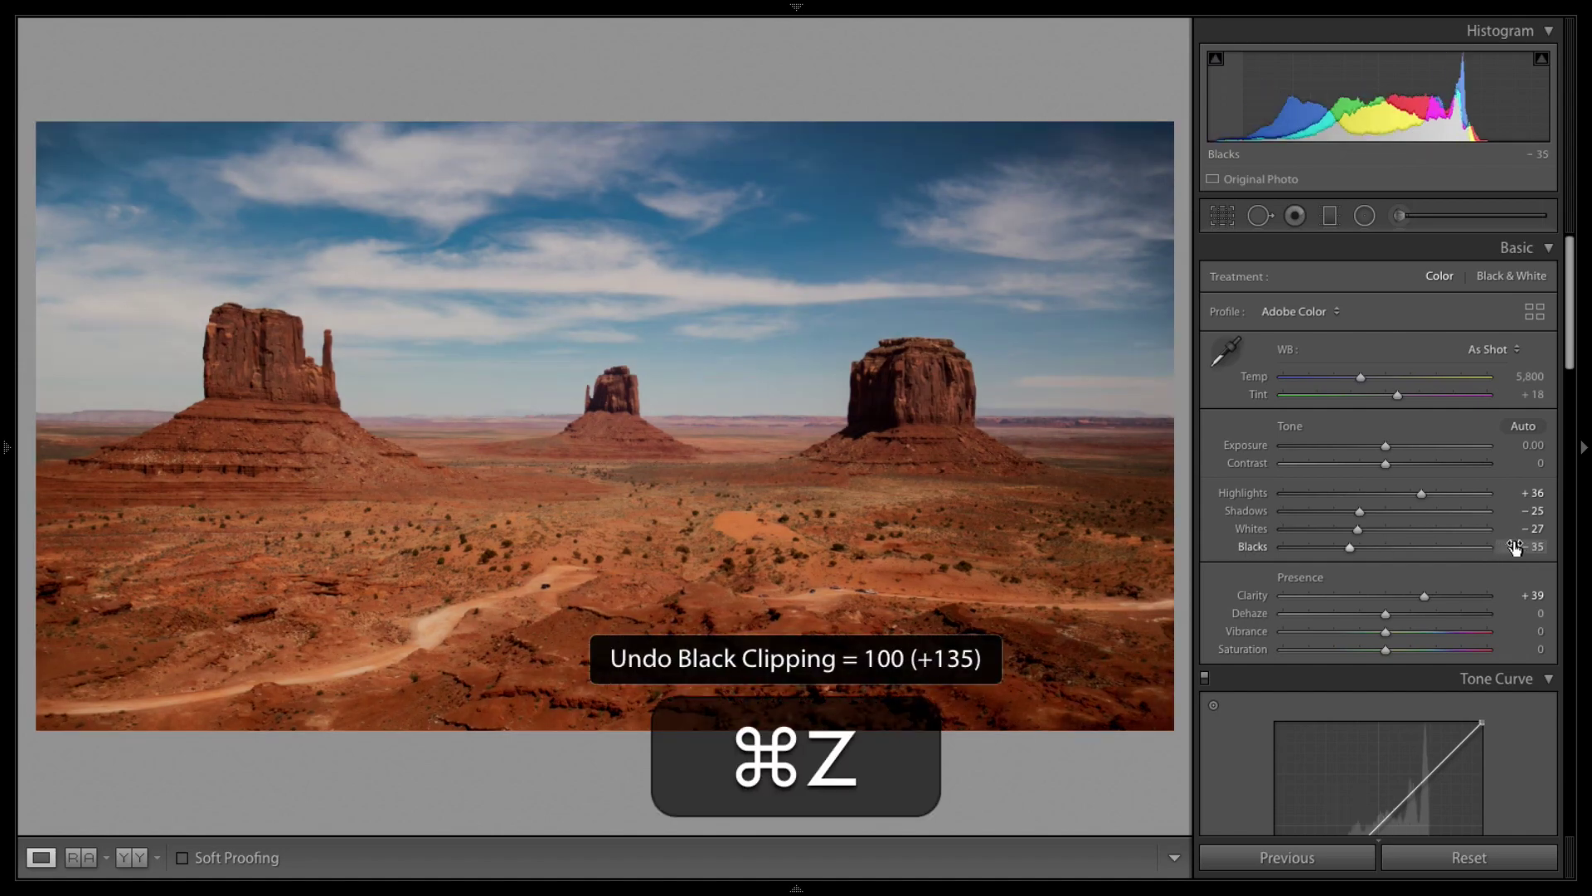
Paint a new adjustment brush mask over the shadowed side of the right butte and show its mask overlay.
{"action": "left_click", "coordinate": [1401, 217]}
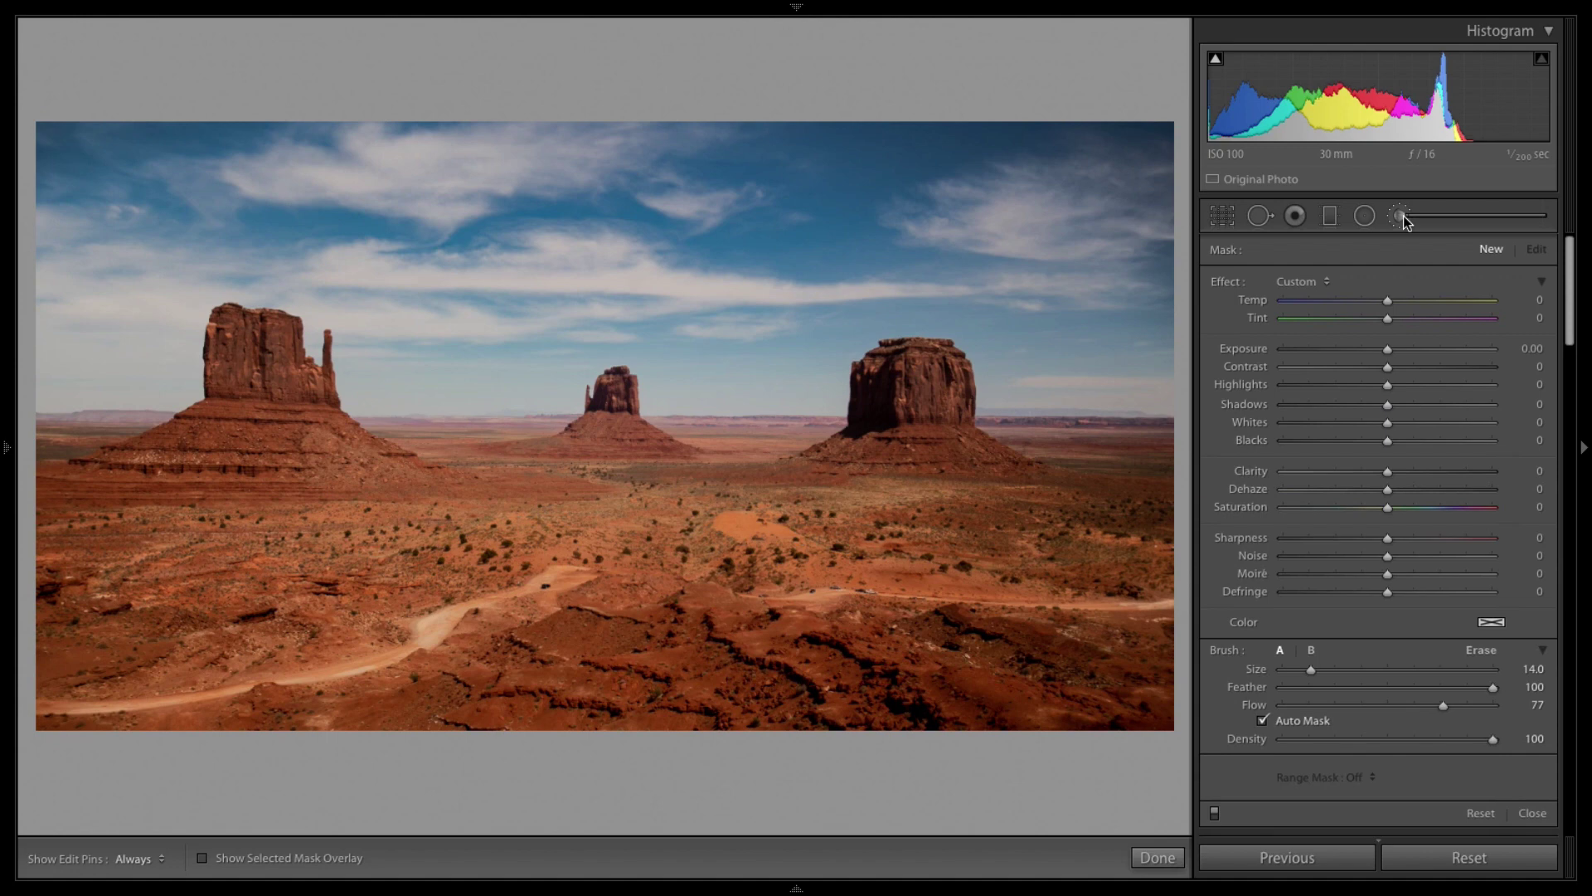
{"action": "key", "text": "h"}
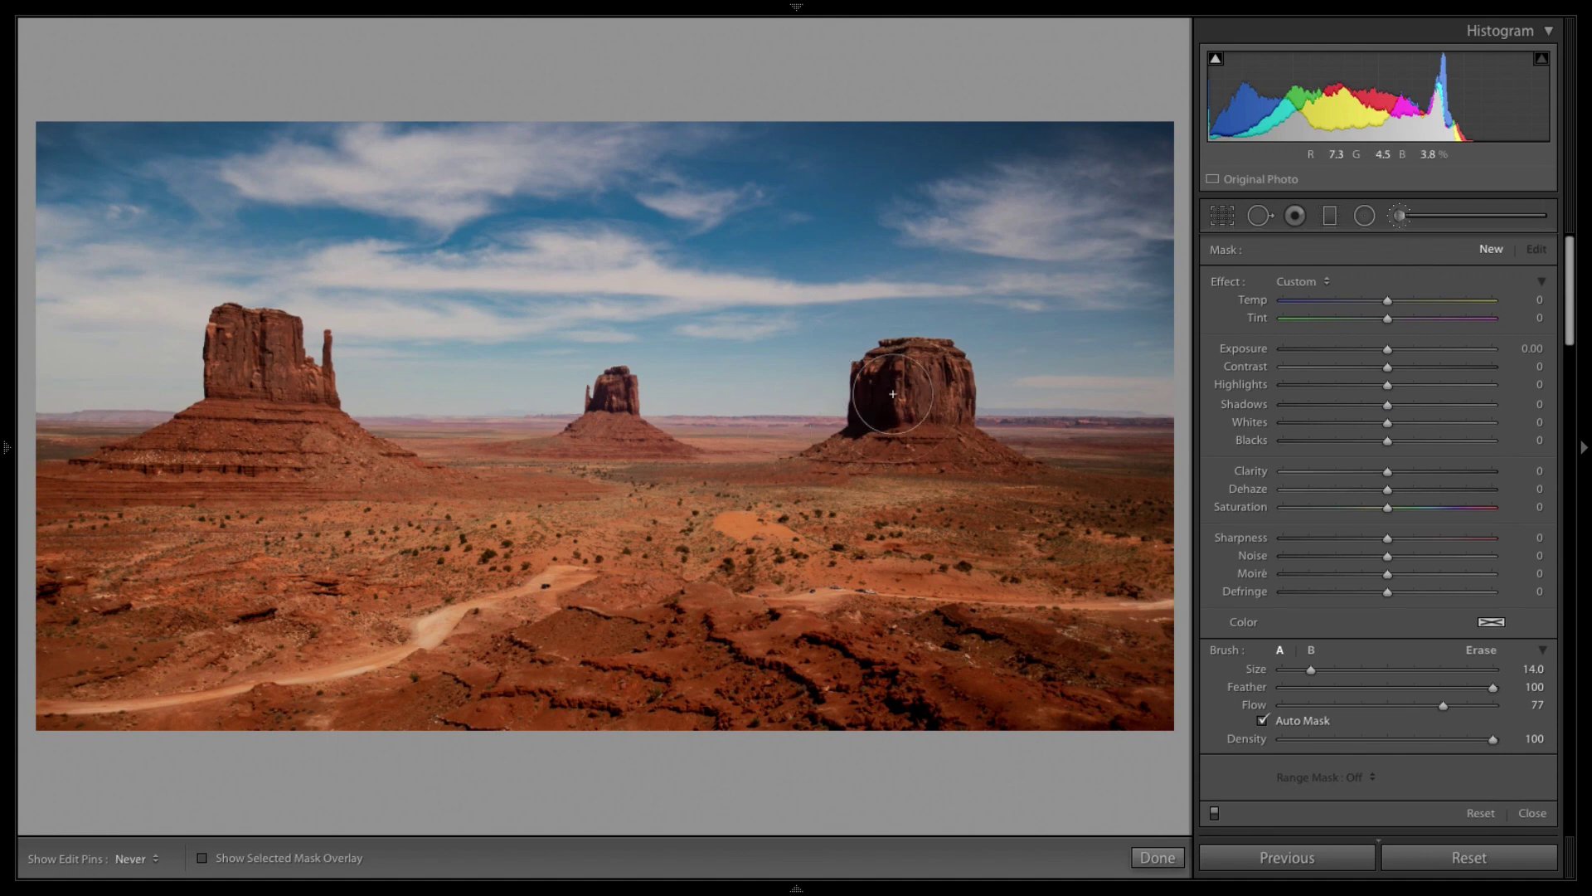
{"action": "mouse_move", "coordinate": [880, 388]}
{"action": "left_mouse_down"}
{"action": "mouse_move", "coordinate": [829, 394]}
{"action": "mouse_move", "coordinate": [925, 422]}
{"action": "mouse_move", "coordinate": [840, 369]}
{"action": "mouse_move", "coordinate": [892, 408]}
{"action": "mouse_move", "coordinate": [878, 377]}
{"action": "left_mouse_up"}
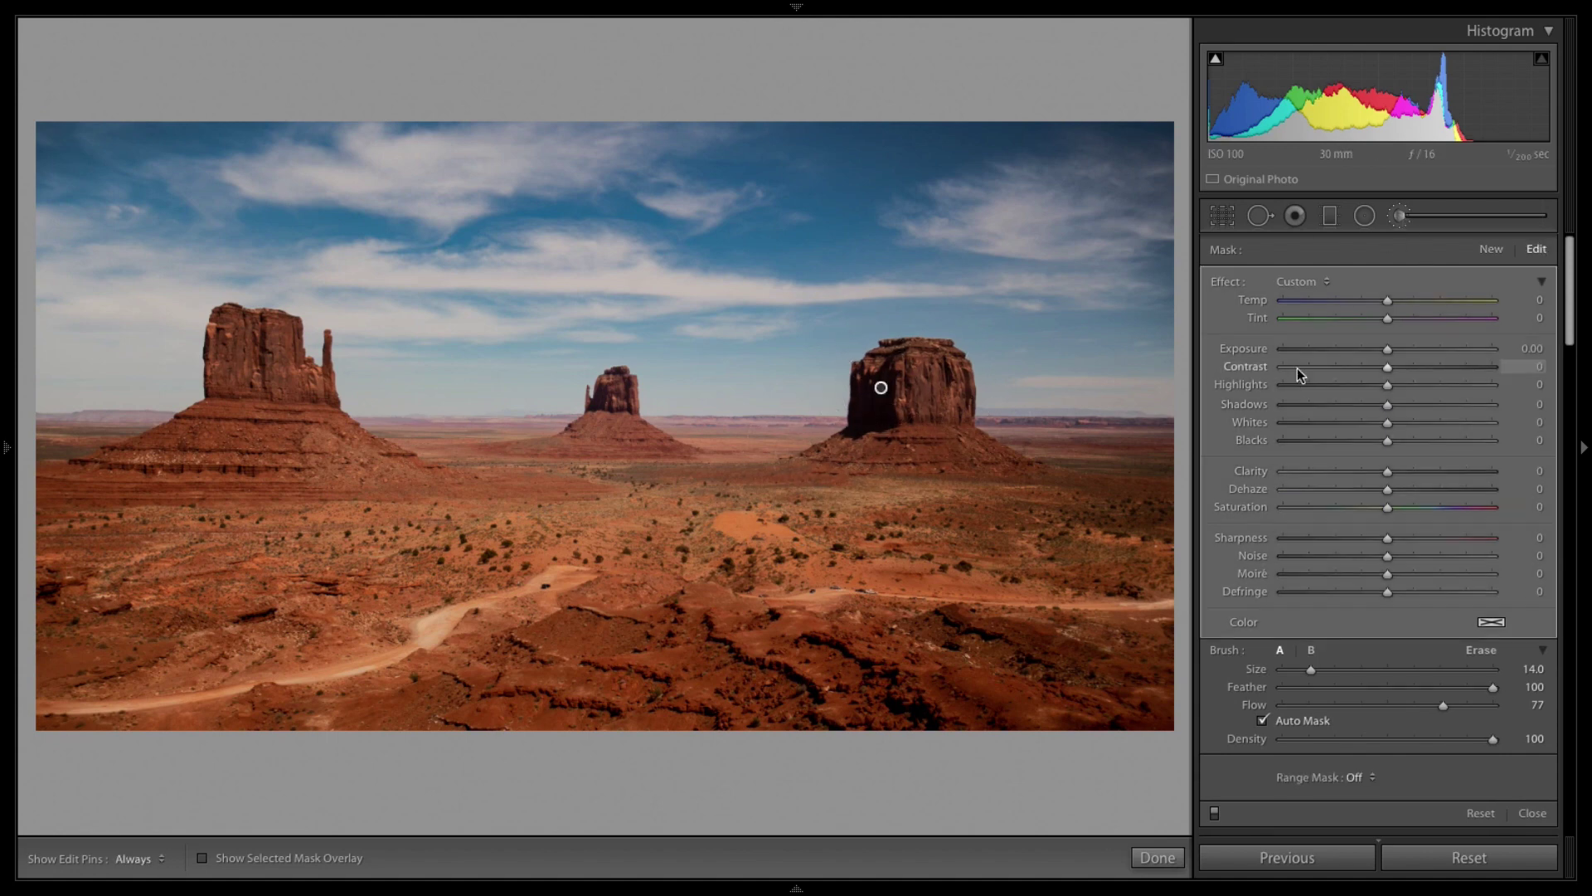
{"action": "key", "text": "o"}
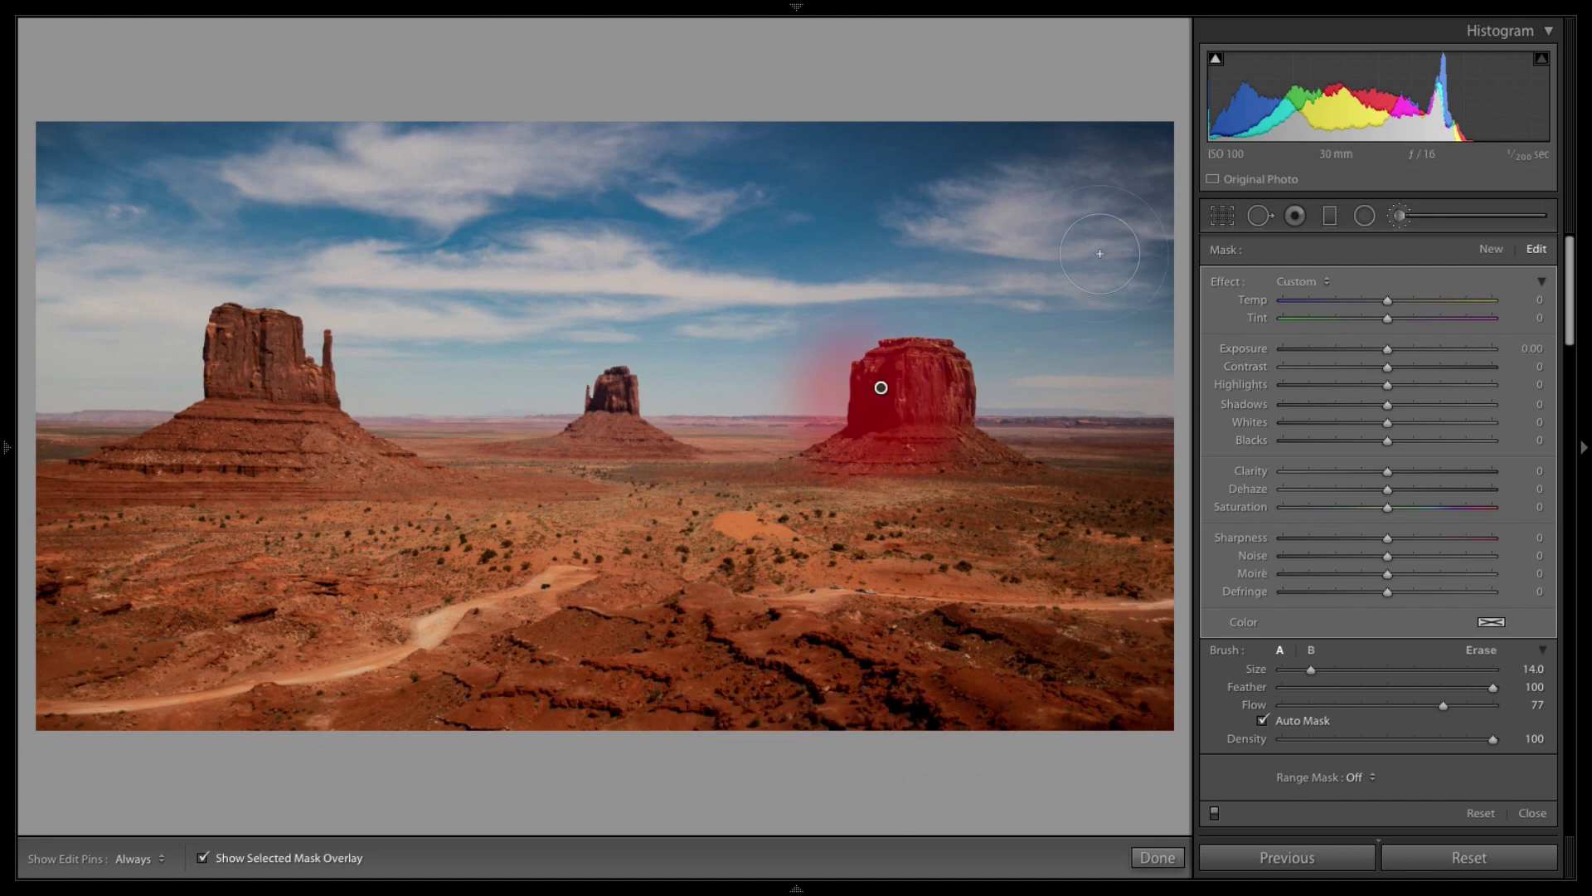
Limit the brush mask with a Luminance range mask at Range 0/5 and Smoothness 14, and hide the overlay.
{"action": "left_click", "coordinate": [1358, 778]}
{"action": "left_click", "coordinate": [1375, 802]}
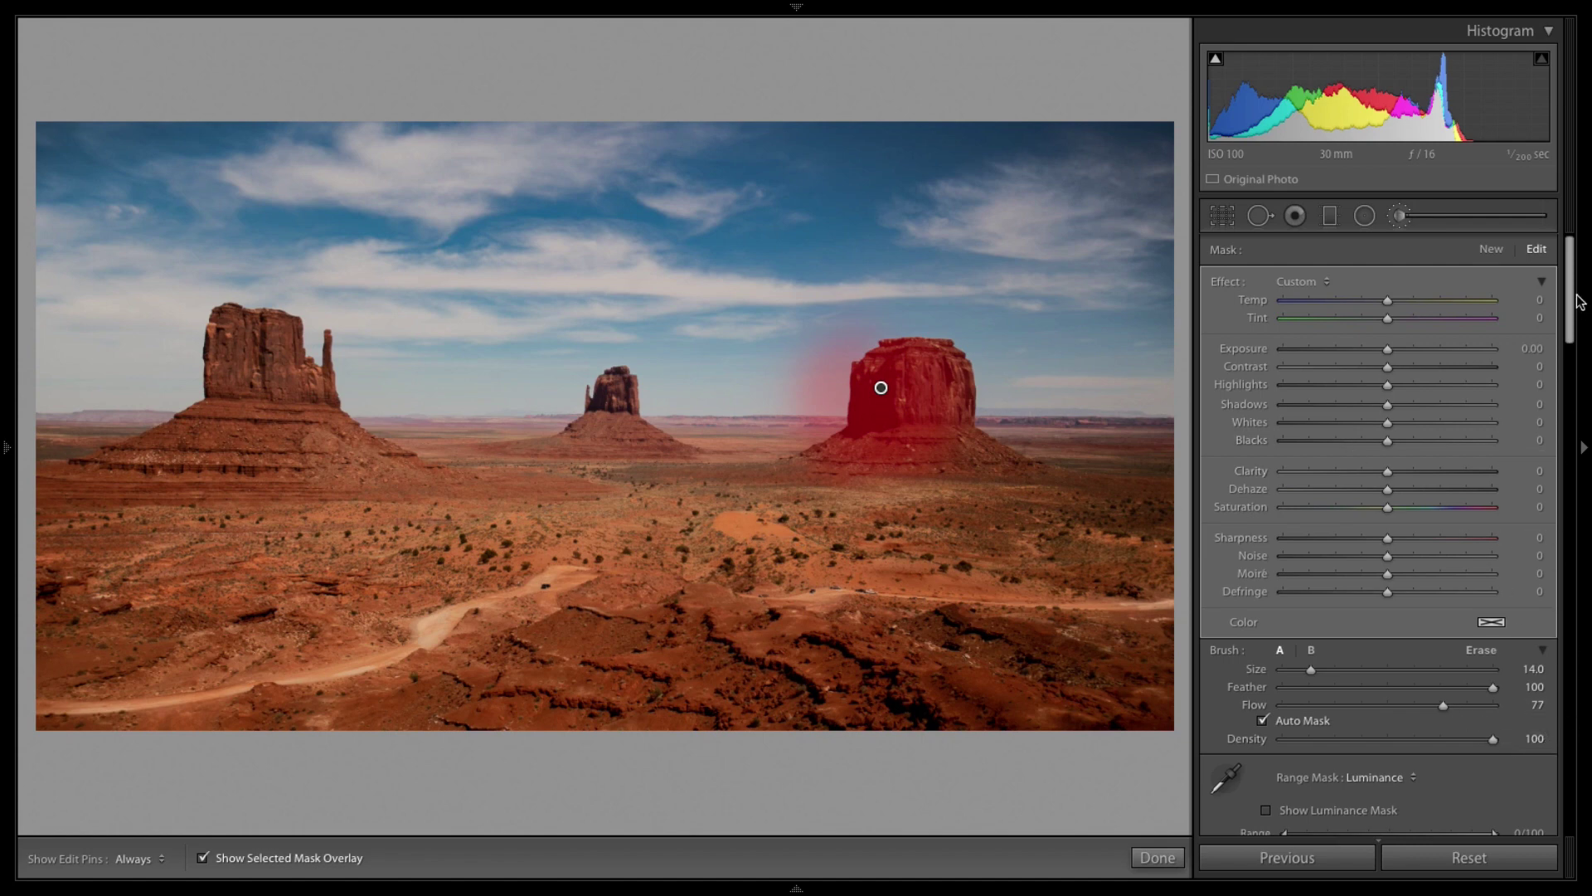
{"action": "left_click_drag", "start_coordinate": [1573, 299], "coordinate": [1574, 318]}
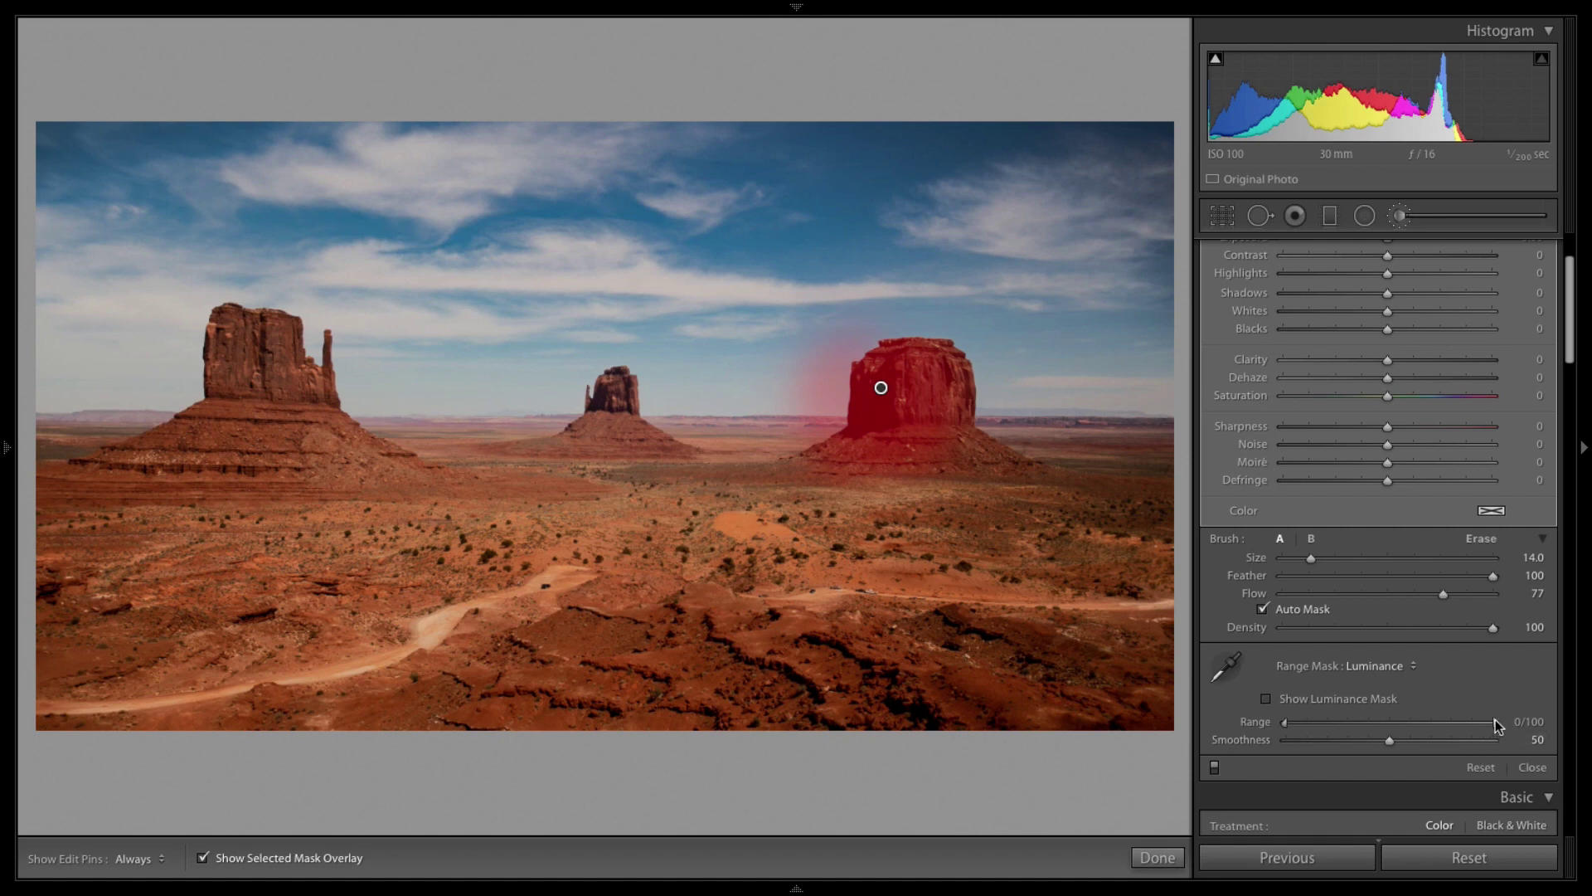
{"action": "left_click_drag", "start_coordinate": [1495, 723], "coordinate": [1346, 739]}
{"action": "left_click_drag", "start_coordinate": [1495, 742], "coordinate": [1316, 743]}
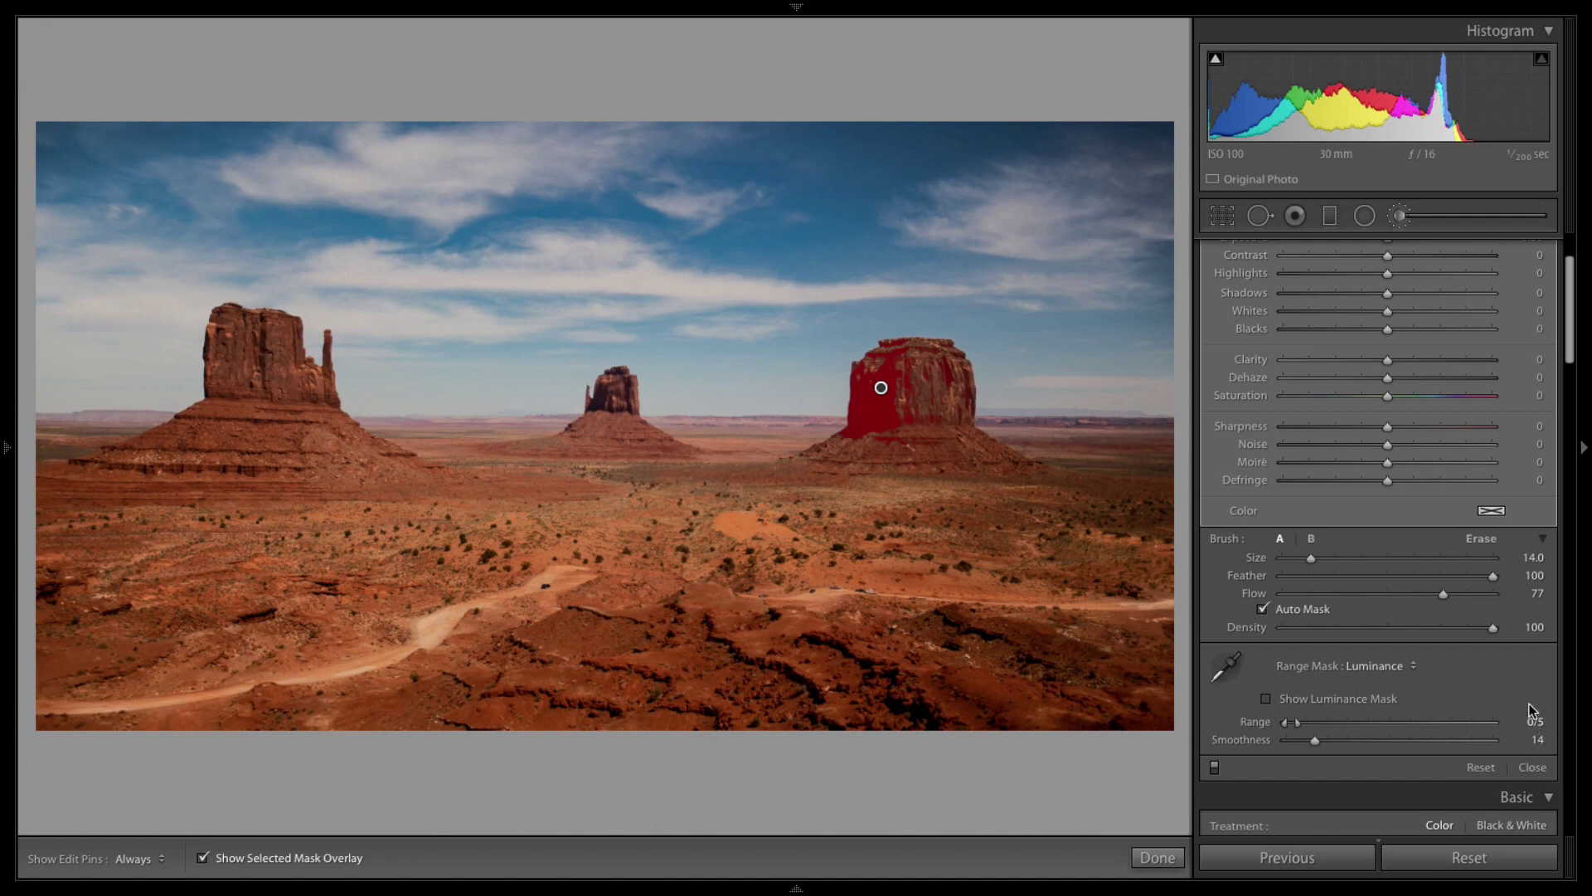
{"action": "key", "text": "o"}
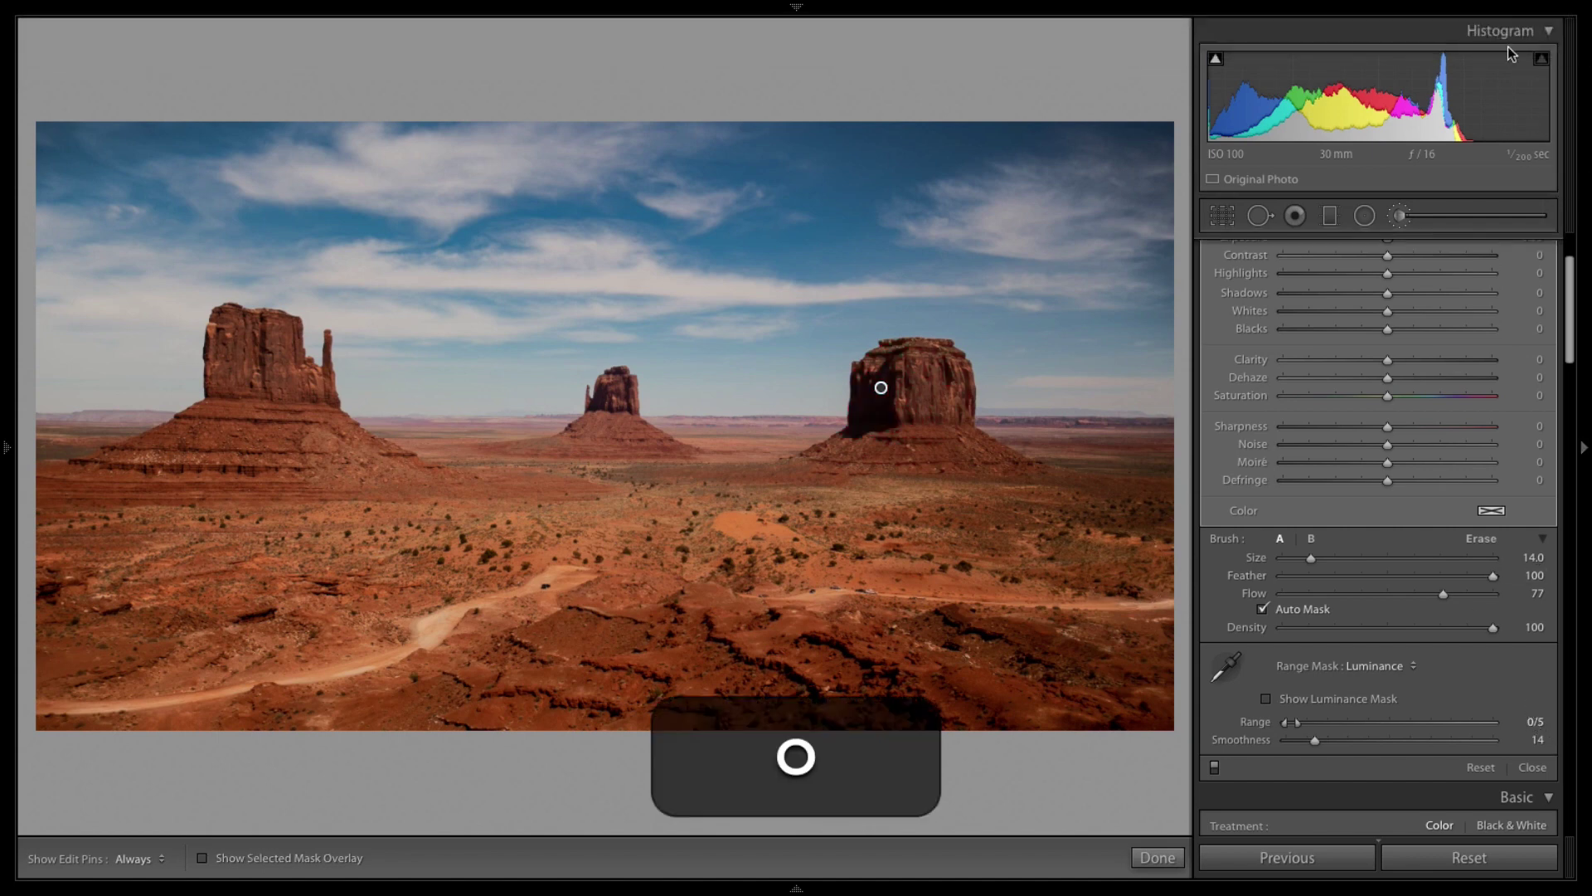
Try an Exposure of 1.63 on the butte's brush mask, and reset Exposure to 0.
{"action": "scroll", "coordinate": [1440, 327], "scroll_direction": "up", "scroll_amount": 3}
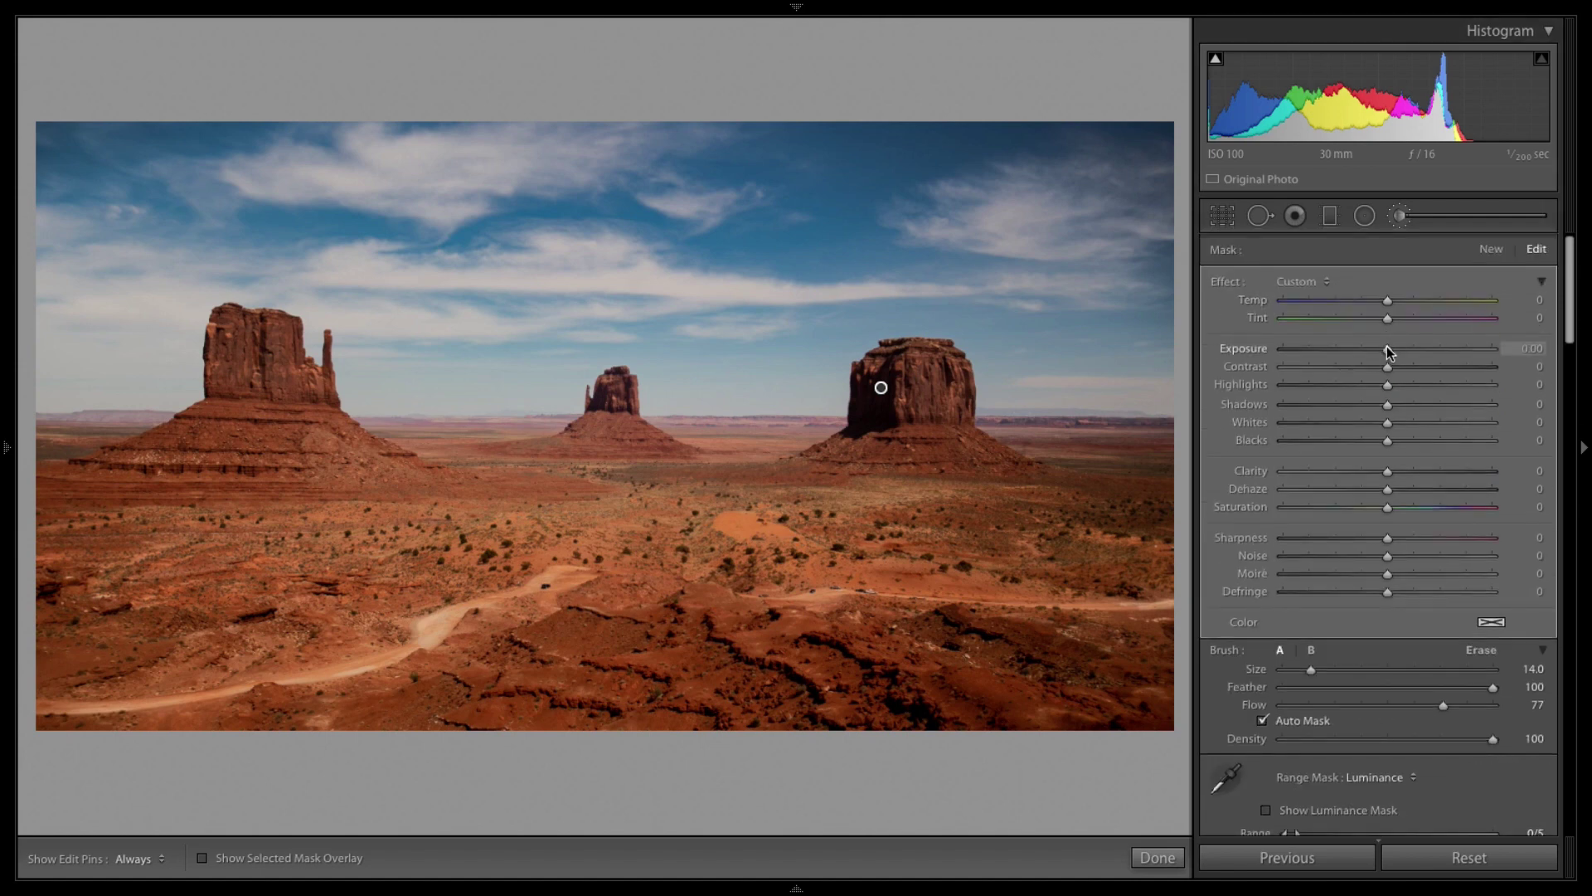
{"action": "mouse_move", "coordinate": [1411, 355]}
{"action": "left_mouse_down"}
{"action": "mouse_move", "coordinate": [1461, 360]}
{"action": "mouse_move", "coordinate": [1417, 360]}
{"action": "mouse_move", "coordinate": [1430, 355]}
{"action": "left_mouse_up"}
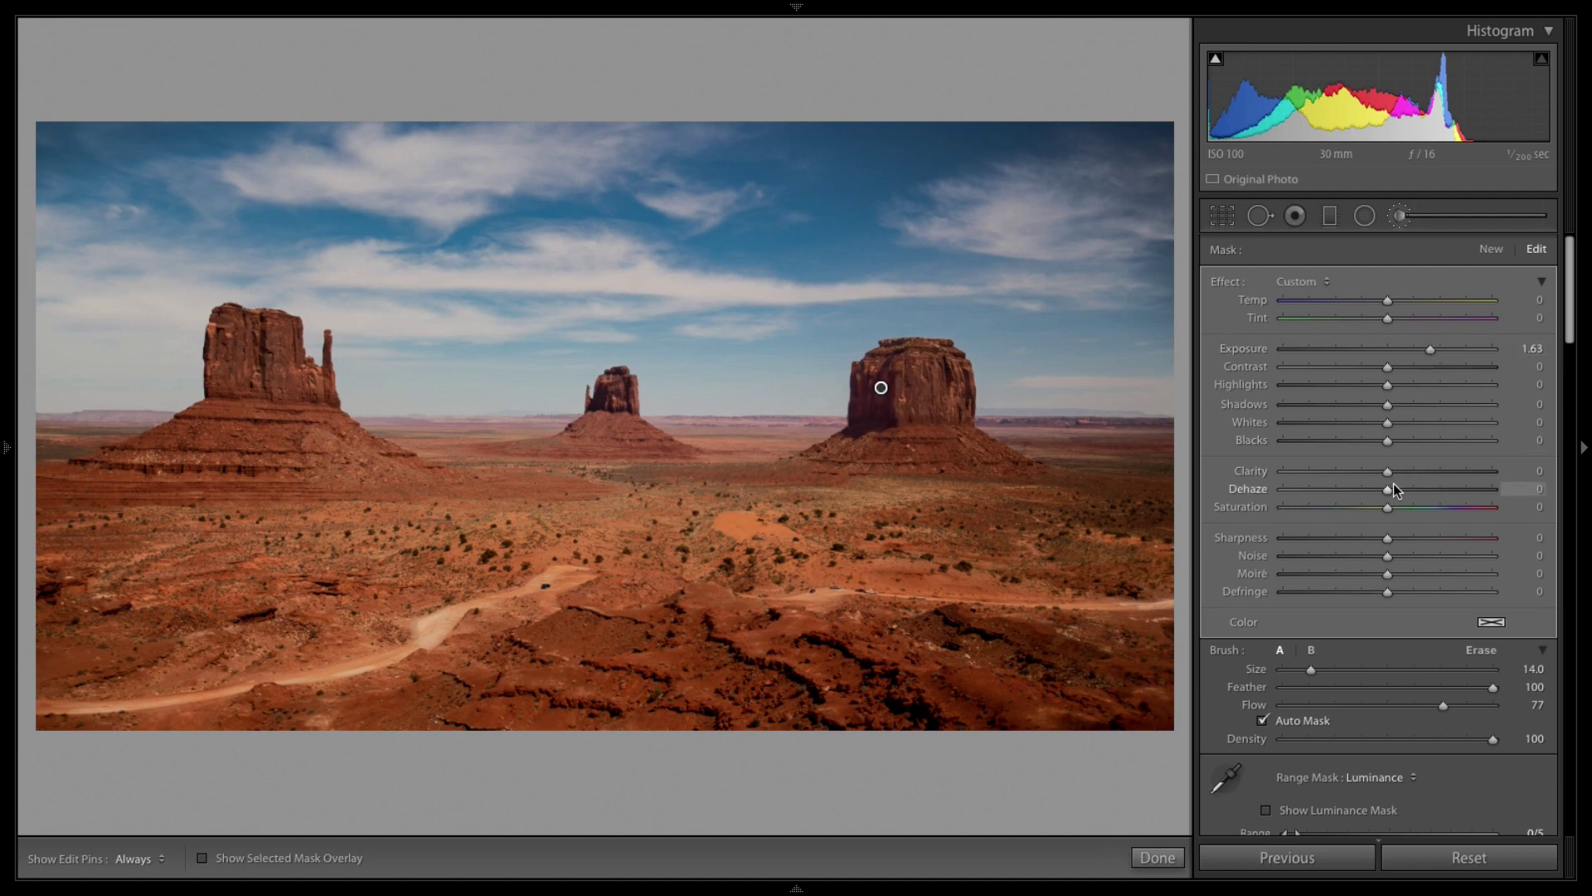
{"action": "double_click", "coordinate": [1431, 350]}
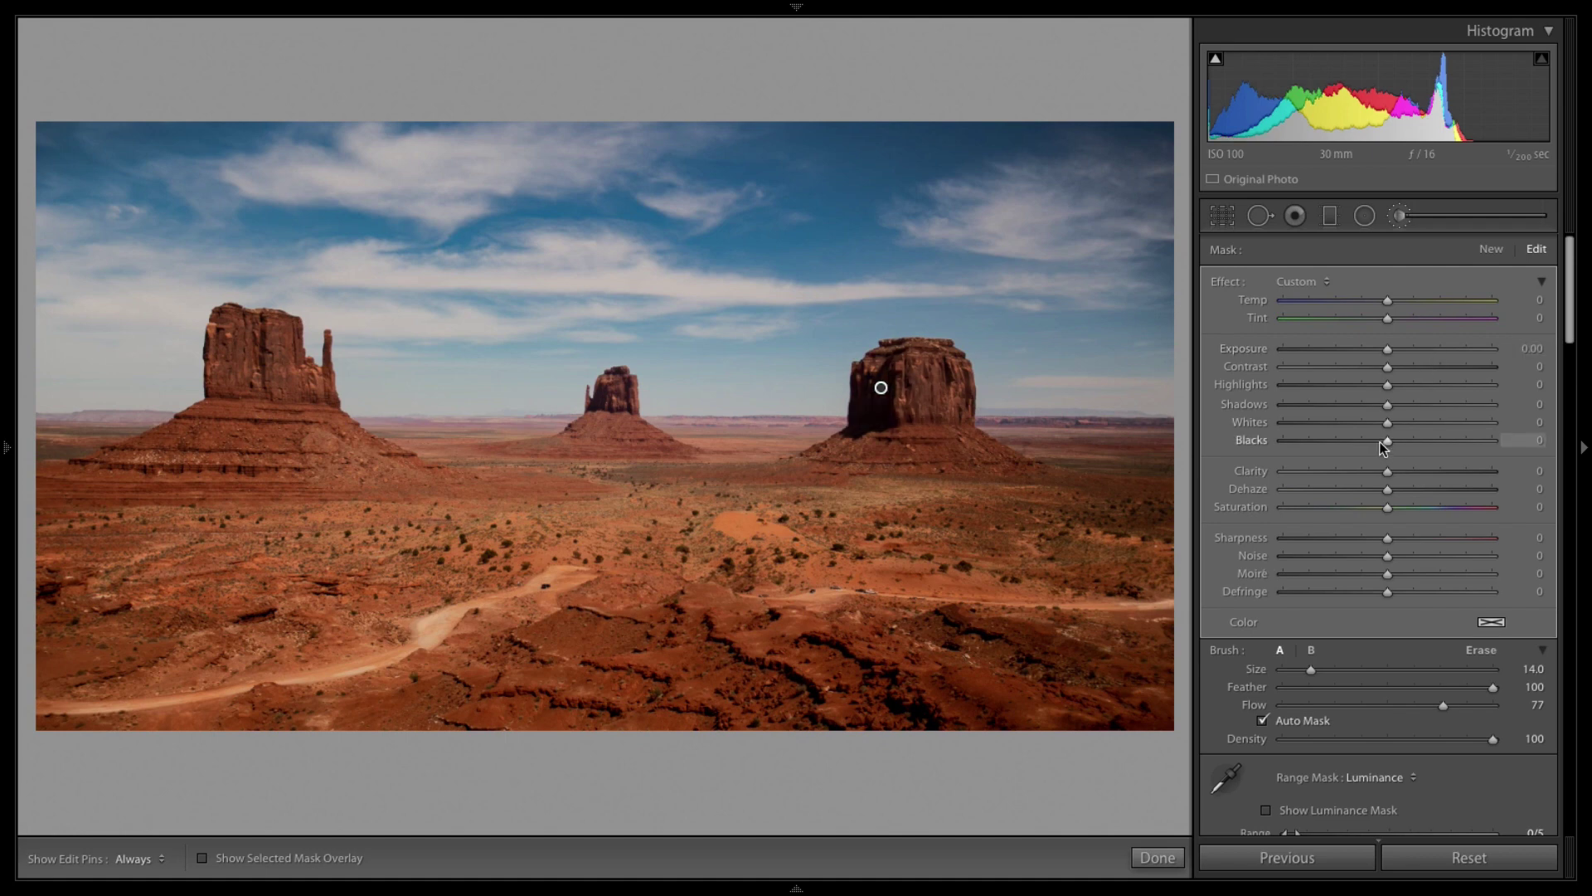
Try Shadows 66 and Blacks 59 on the brush mask, undo the Blacks change, inspect the butte up close, and reset Shadows.
{"action": "left_click_drag", "start_coordinate": [1390, 404], "coordinate": [1447, 446]}
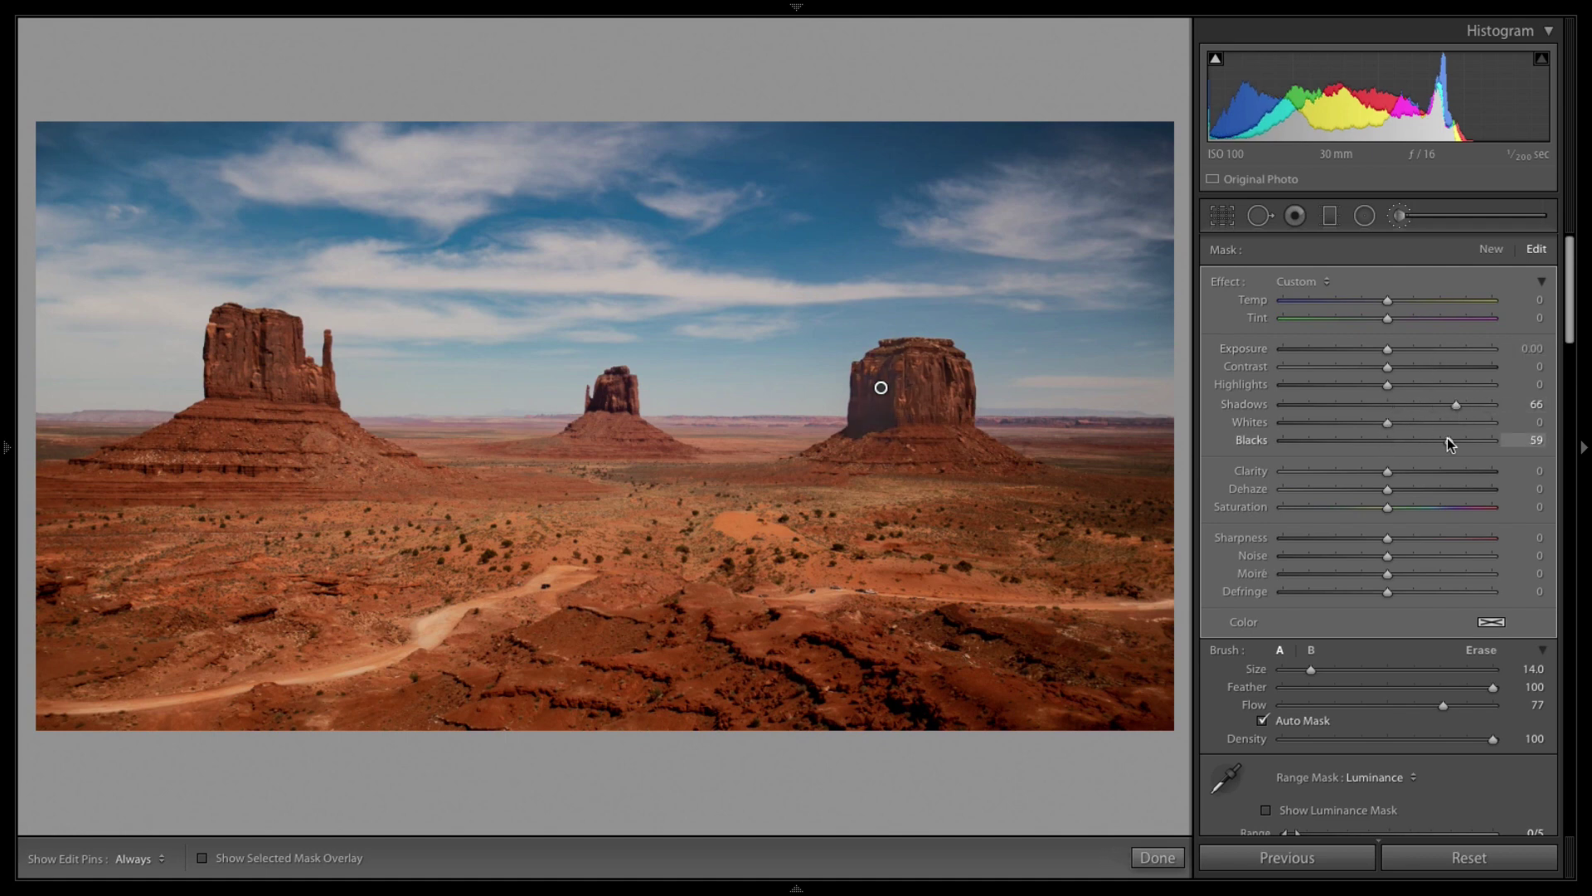
{"action": "key", "text": "super+z"}
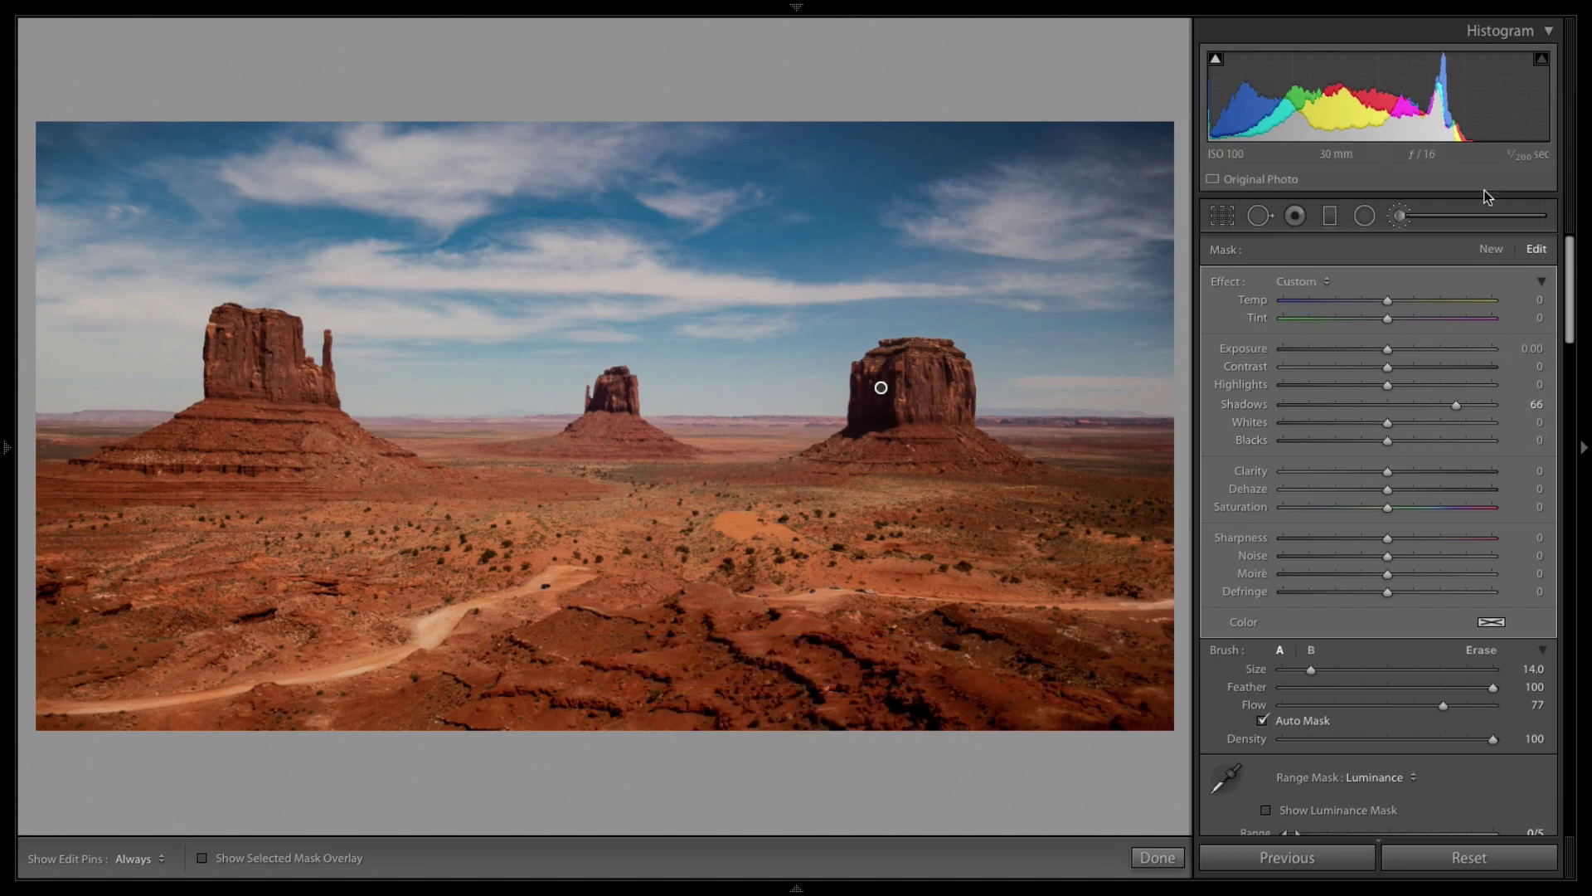
{"action": "key", "text": "z"}
{"action": "key", "text": "space"}
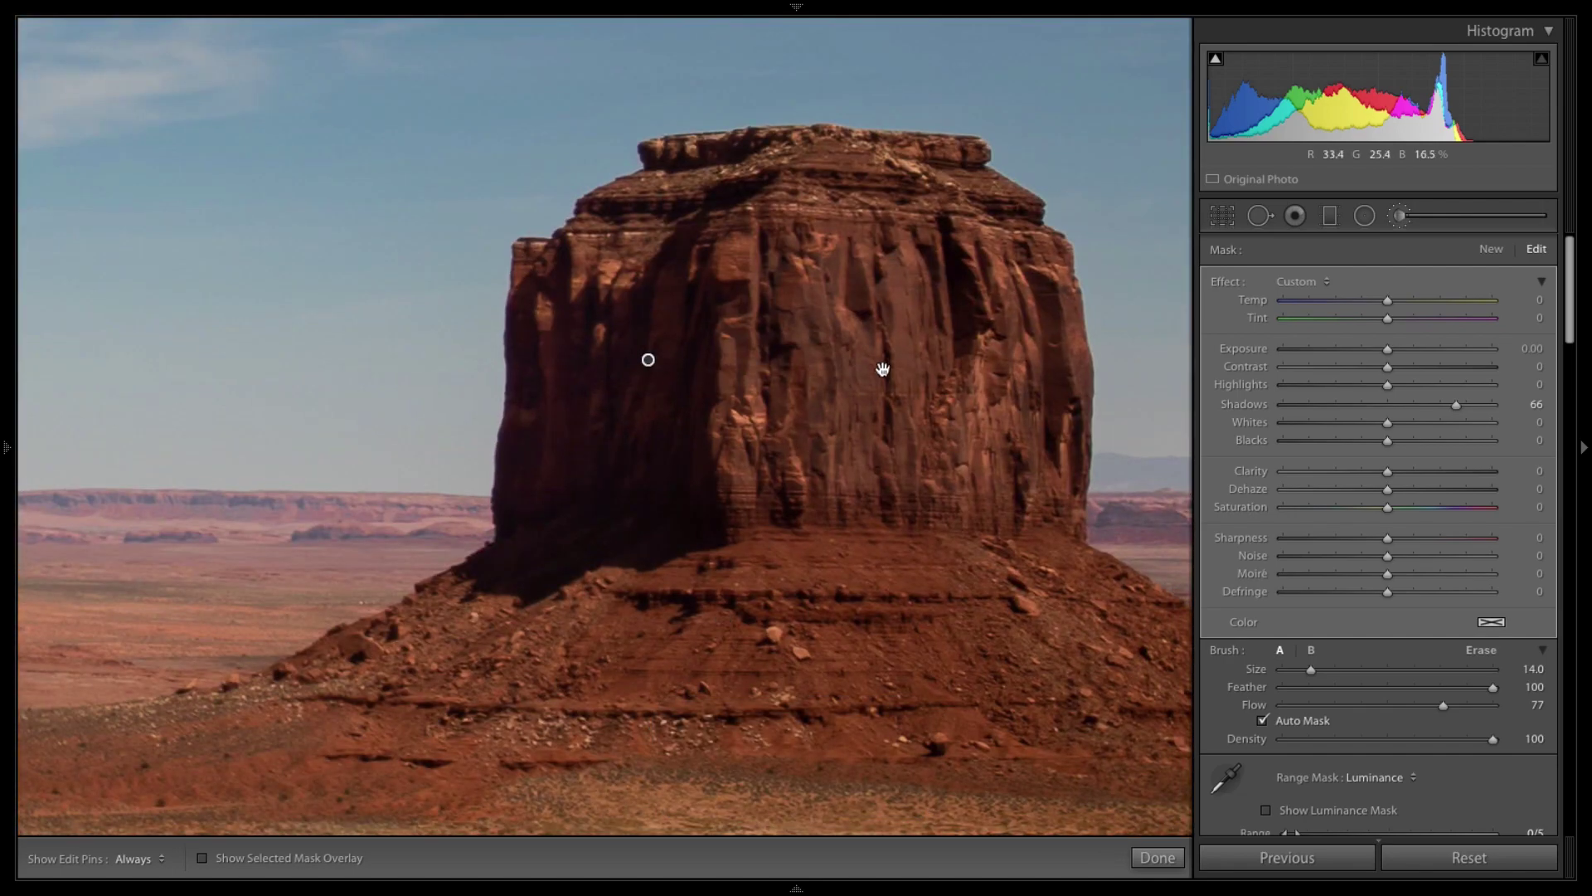
{"action": "left_click_drag", "start_coordinate": [784, 434], "coordinate": [906, 434]}
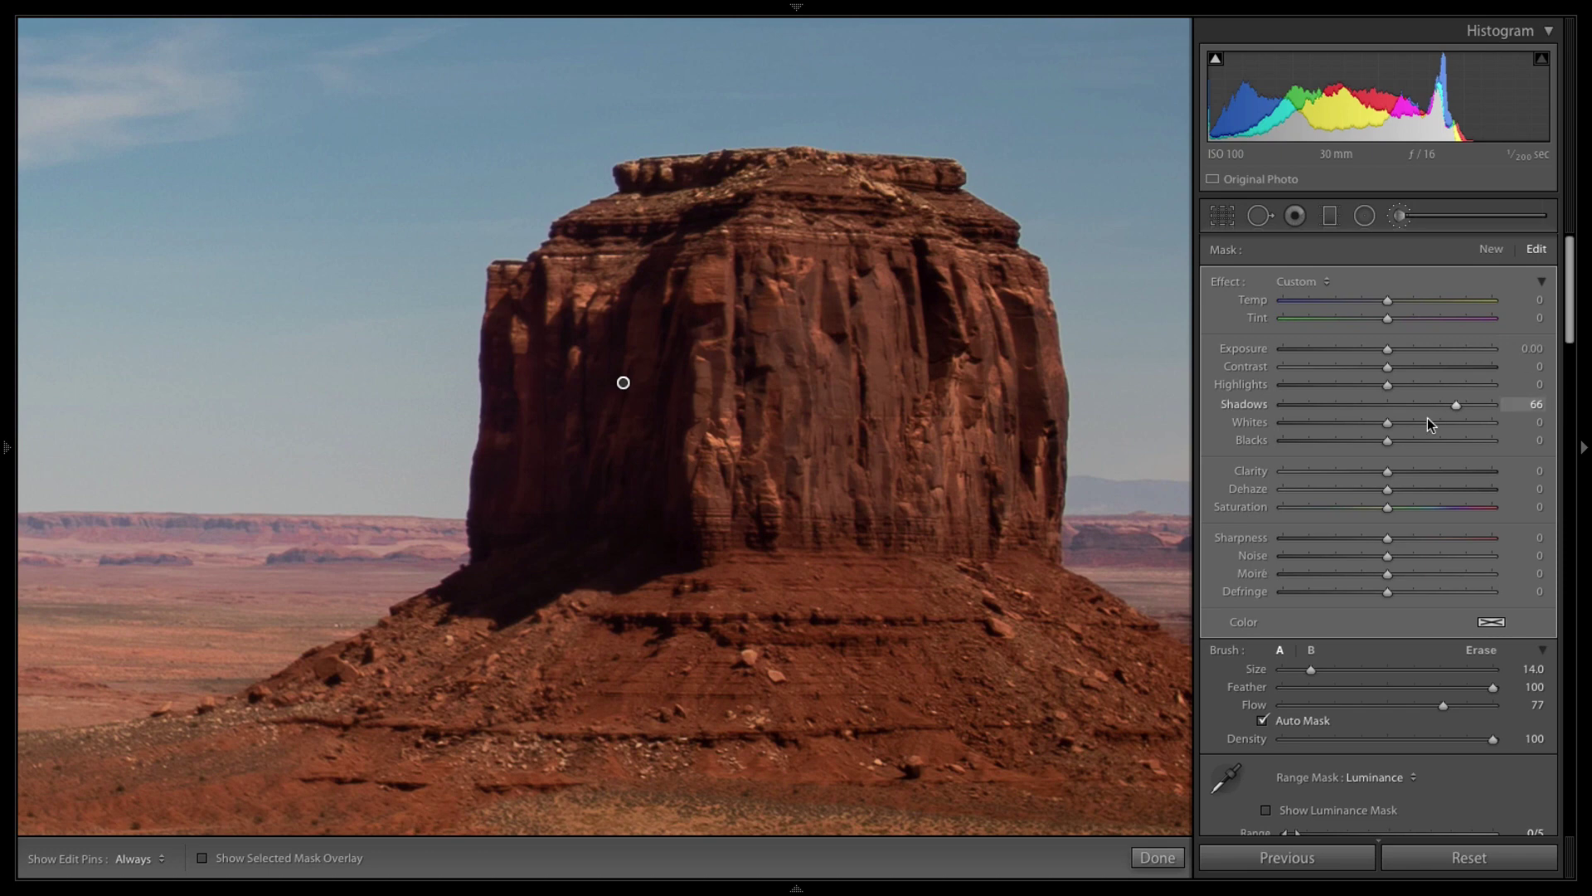
{"action": "double_click", "coordinate": [1456, 405]}
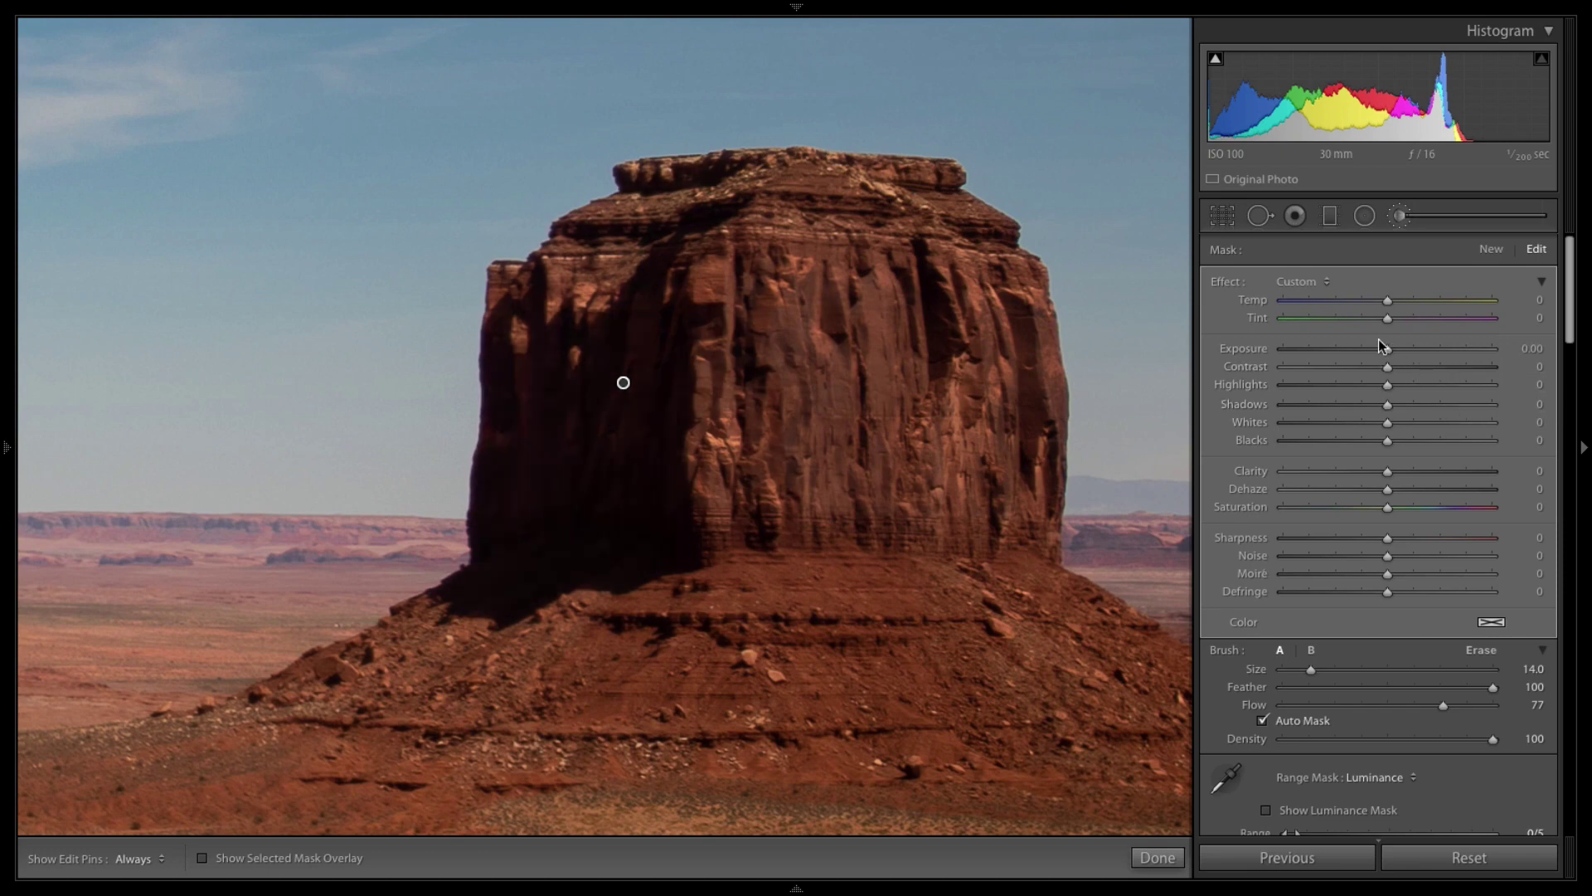
Set the butte brush mask's Exposure to 2.11 and Blacks to -17.
{"action": "left_click_drag", "start_coordinate": [1385, 350], "coordinate": [1589, 352]}
{"action": "mouse_move", "coordinate": [1426, 362]}
{"action": "left_mouse_down"}
{"action": "mouse_move", "coordinate": [1384, 356]}
{"action": "mouse_move", "coordinate": [1424, 359]}
{"action": "left_mouse_up"}
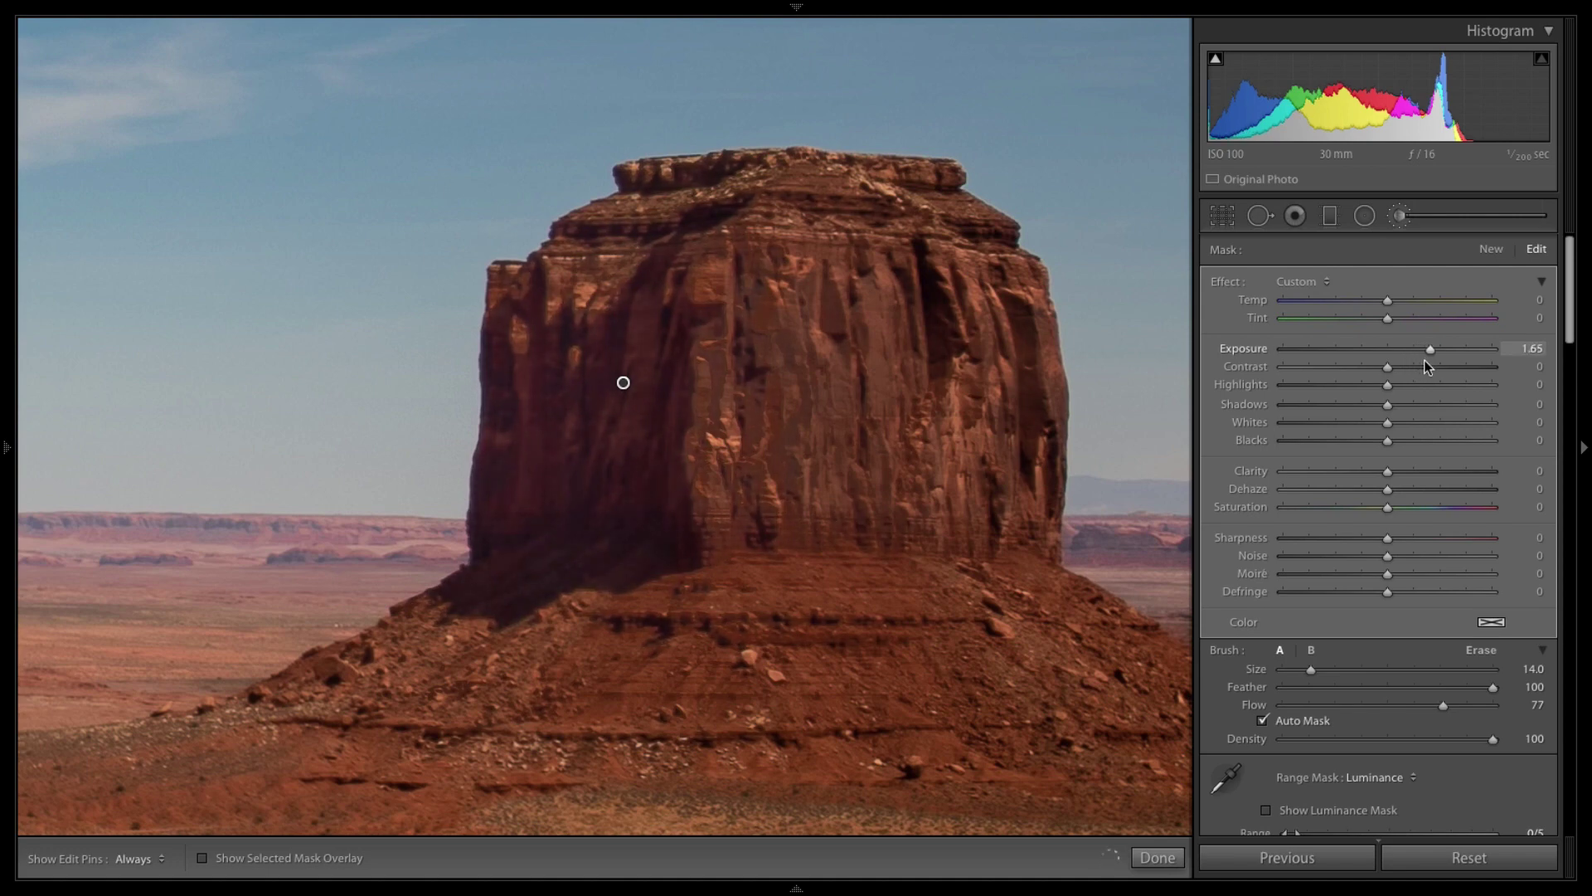
{"action": "left_click_drag", "start_coordinate": [1387, 437], "coordinate": [1369, 436]}
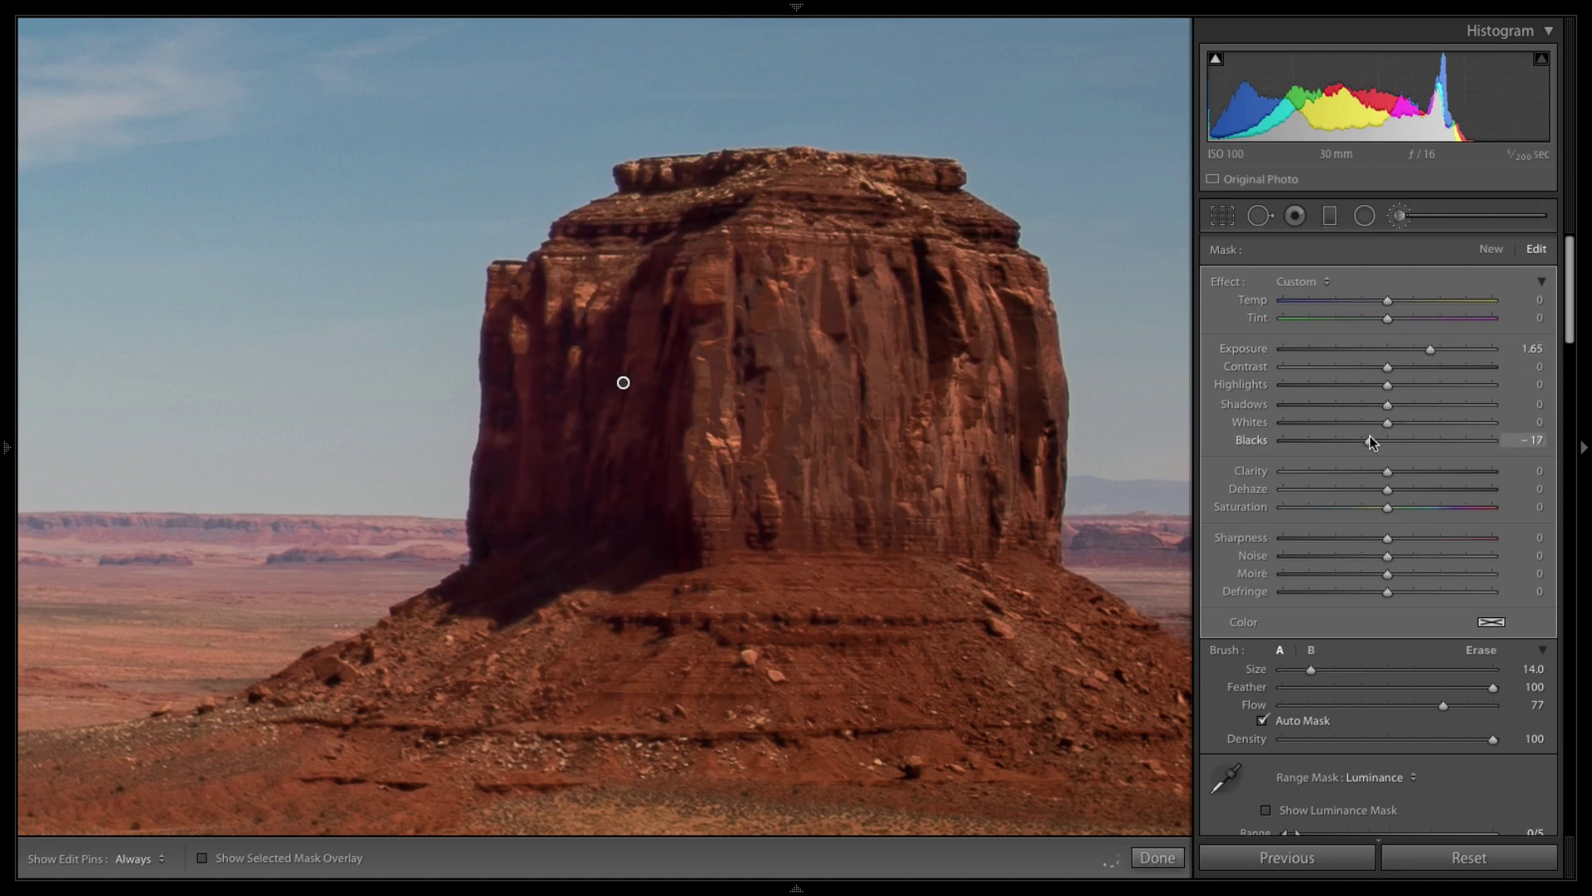
{"action": "left_click_drag", "start_coordinate": [1434, 350], "coordinate": [1442, 351]}
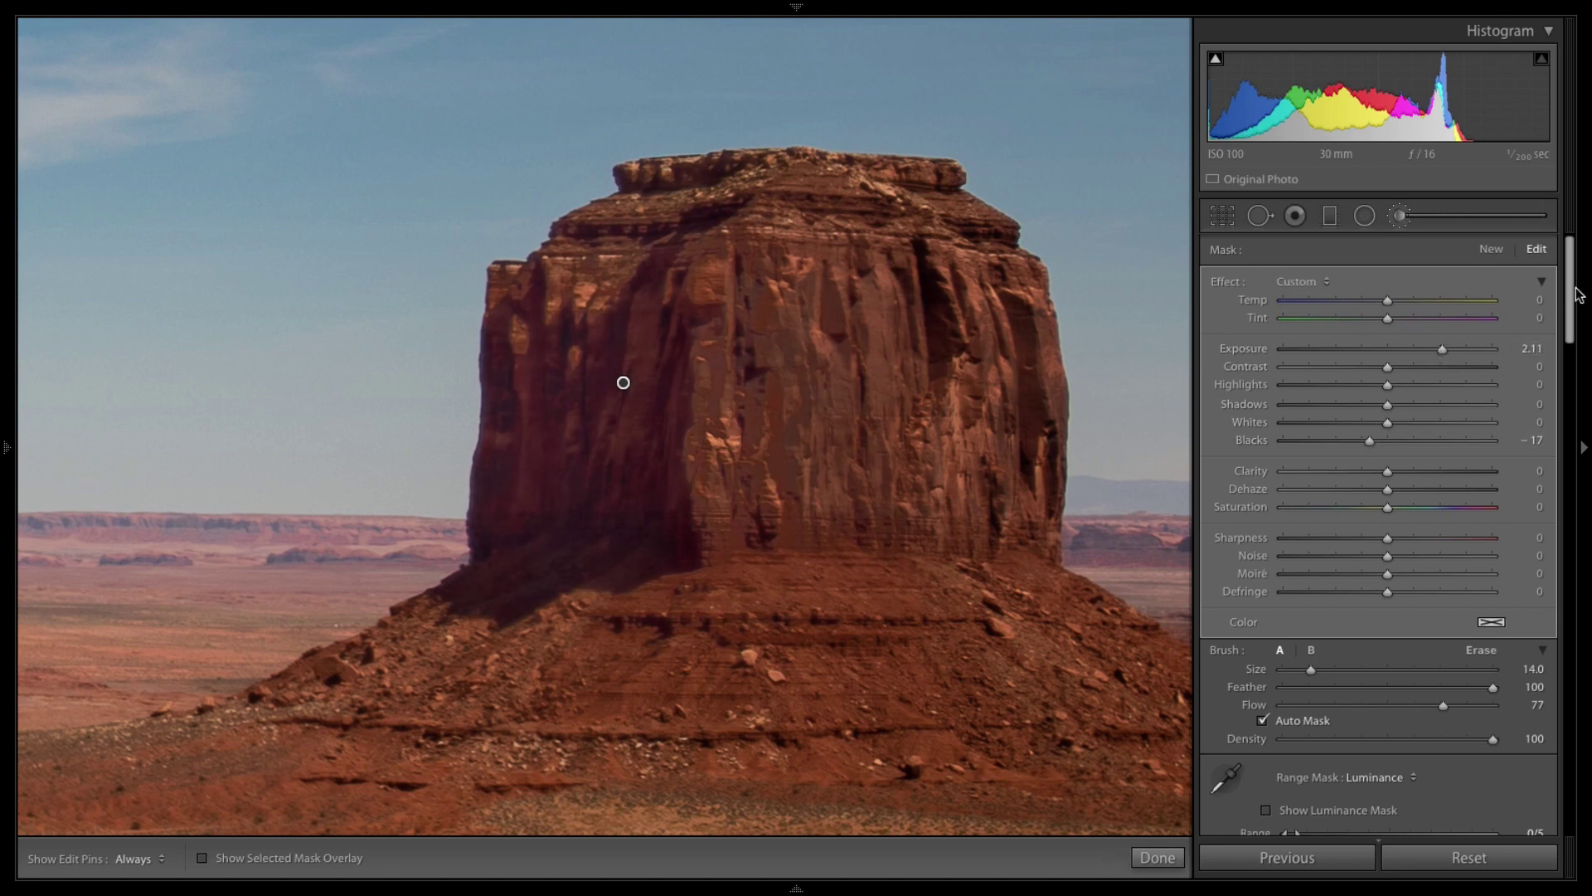
Set the Smoothness of the brush's Luminance range mask to 40.
{"action": "scroll", "coordinate": [1577, 316], "scroll_direction": "down", "scroll_amount": 2}
{"action": "scroll", "coordinate": [1577, 315], "scroll_direction": "down", "scroll_amount": 2}
{"action": "left_click_drag", "start_coordinate": [1315, 723], "coordinate": [1368, 725]}
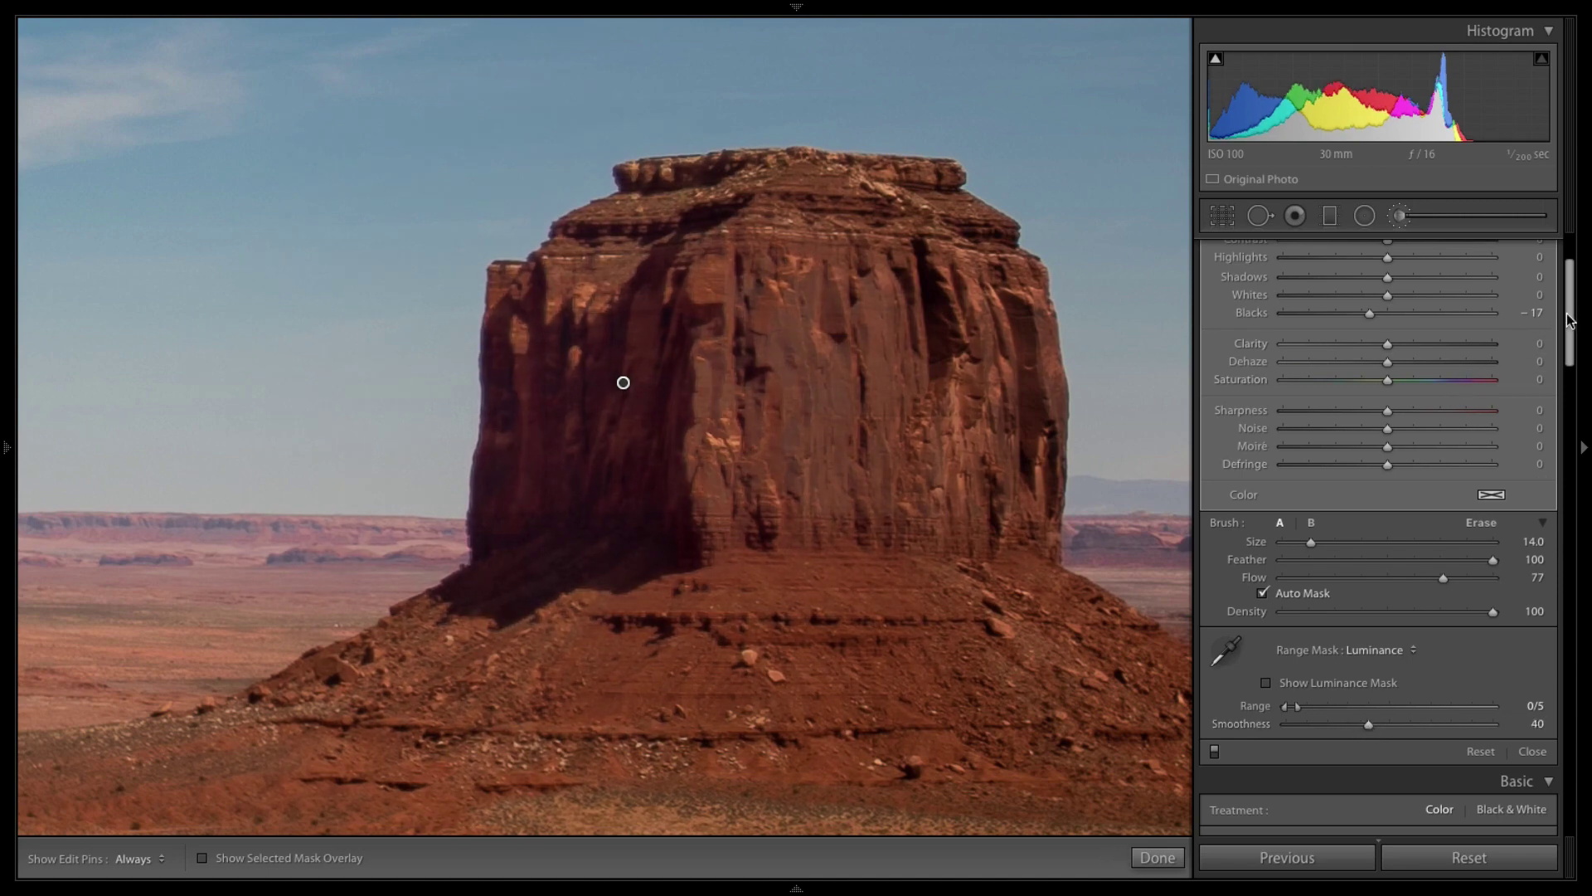
Refine the butte brush mask to Exposure 1.92, Shadows 40 and Blacks -26.
{"action": "scroll", "coordinate": [1442, 415], "scroll_direction": "up", "scroll_amount": 3}
{"action": "mouse_move", "coordinate": [1440, 352]}
{"action": "left_mouse_down"}
{"action": "mouse_move", "coordinate": [1459, 351]}
{"action": "mouse_move", "coordinate": [1437, 352]}
{"action": "left_mouse_up"}
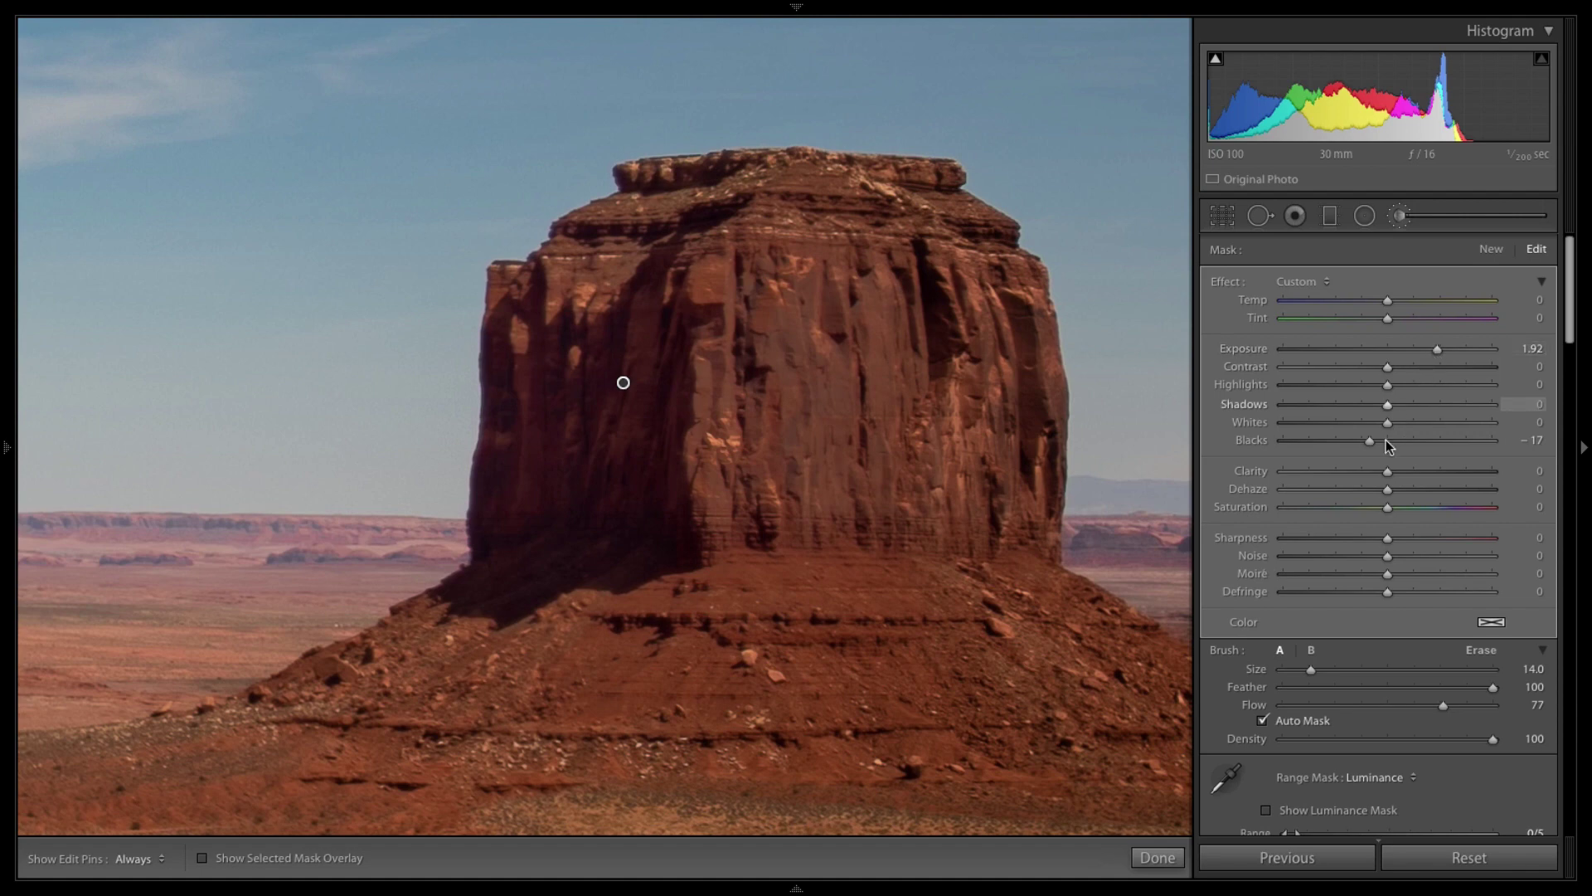
{"action": "left_click", "coordinate": [1388, 405]}
{"action": "left_click_drag", "start_coordinate": [1469, 404], "coordinate": [1358, 445]}
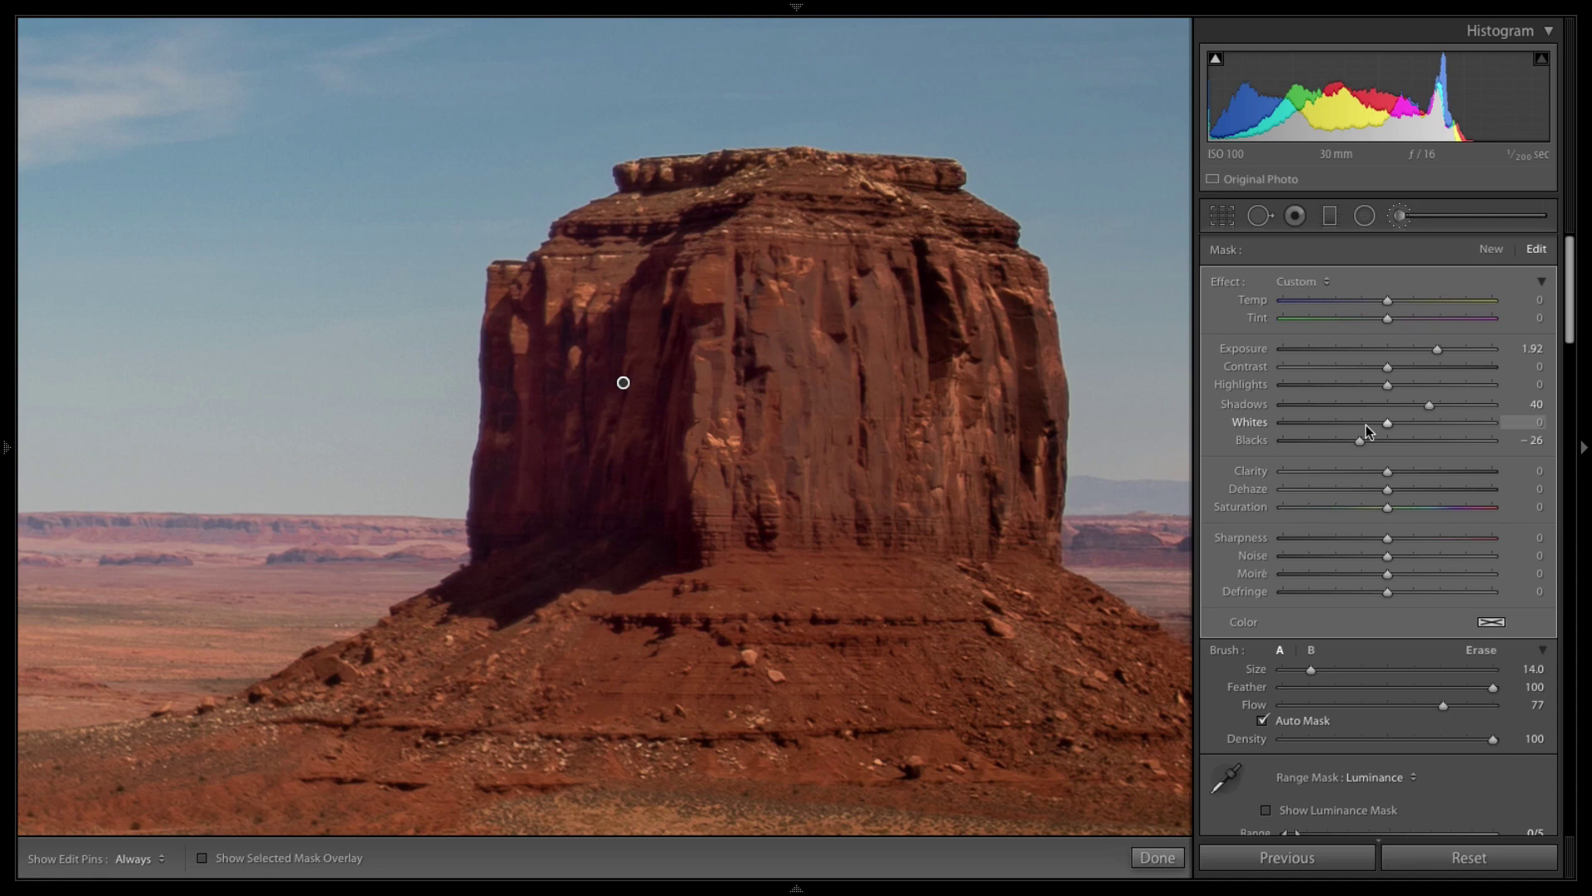
Compare the butte with the brush adjustments off and on, both up close and in the full photo.
{"action": "left_click_drag", "start_coordinate": [1573, 278], "coordinate": [1573, 292]}
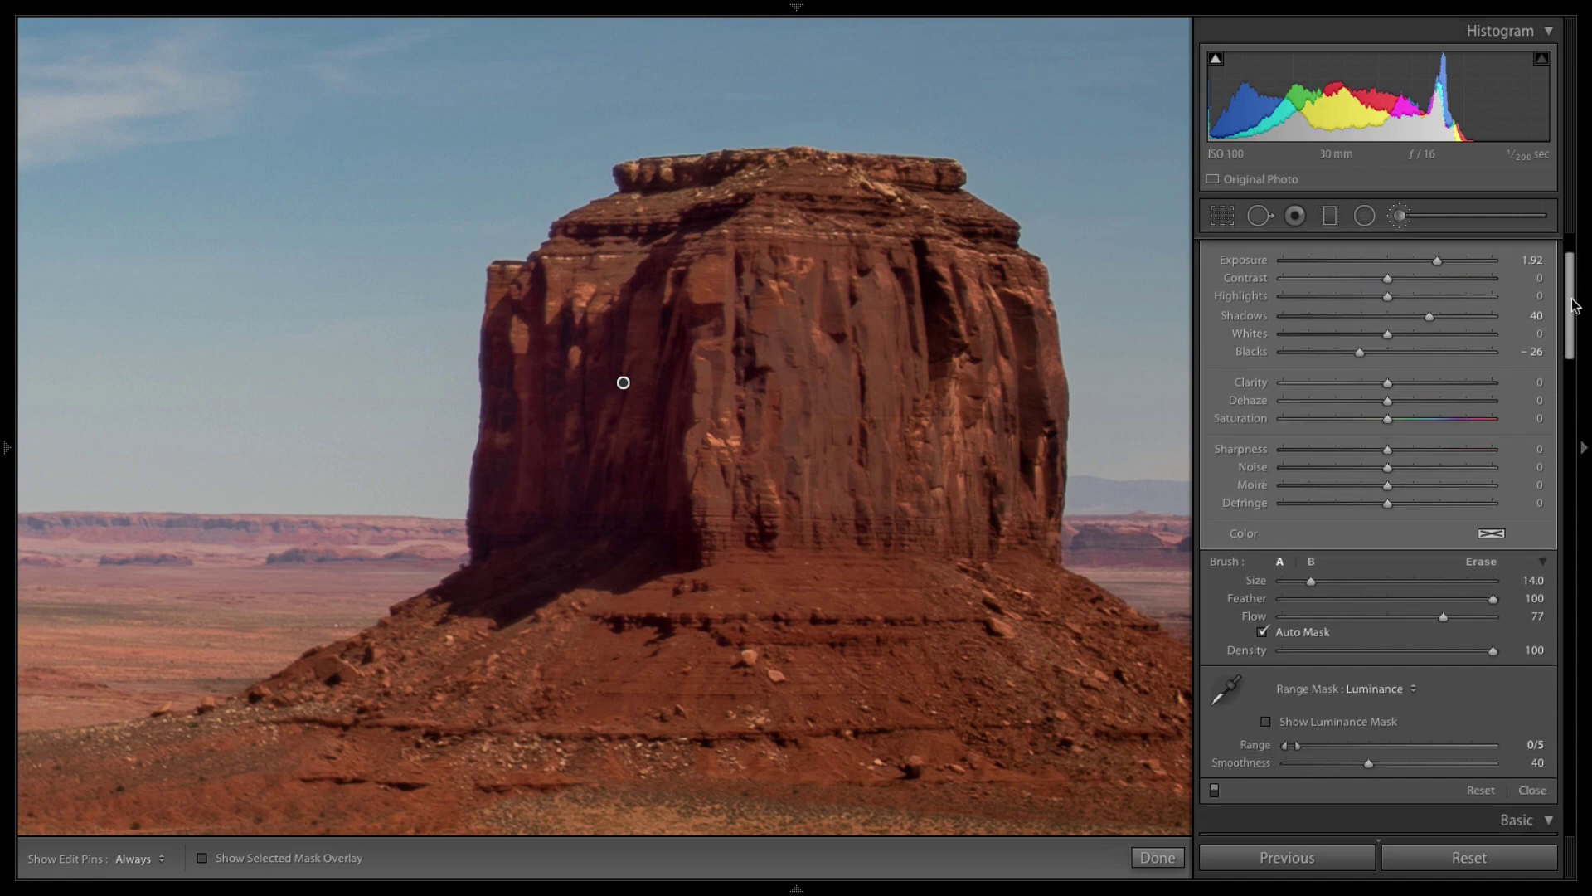
{"action": "left_click", "coordinate": [1215, 790]}
{"action": "left_click", "coordinate": [1215, 790]}
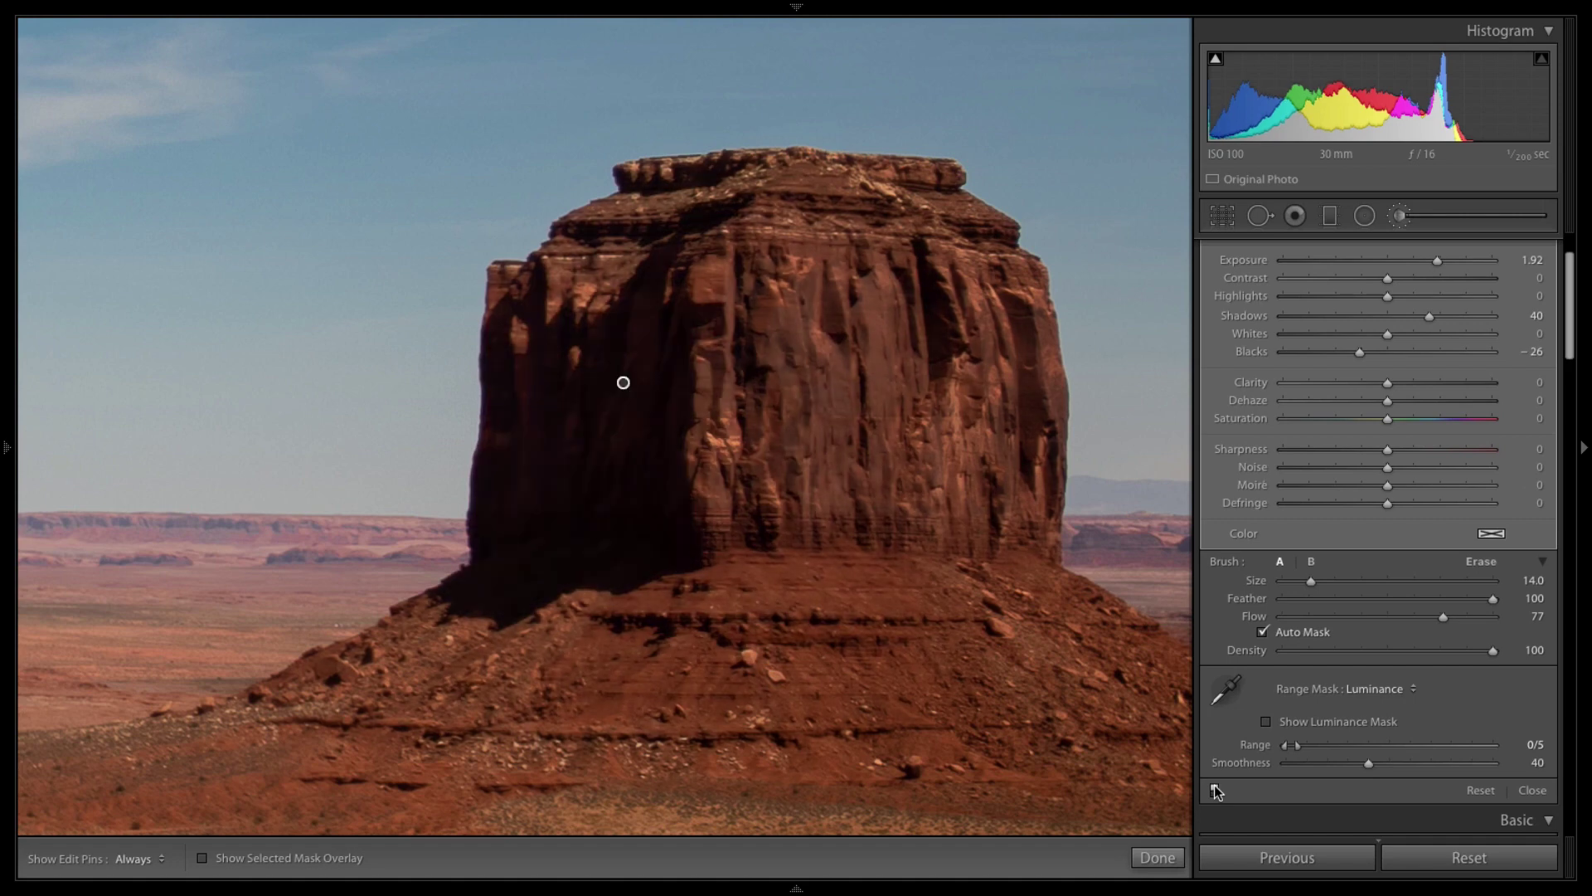
{"action": "left_click", "coordinate": [1215, 790]}
{"action": "left_click", "coordinate": [1215, 790]}
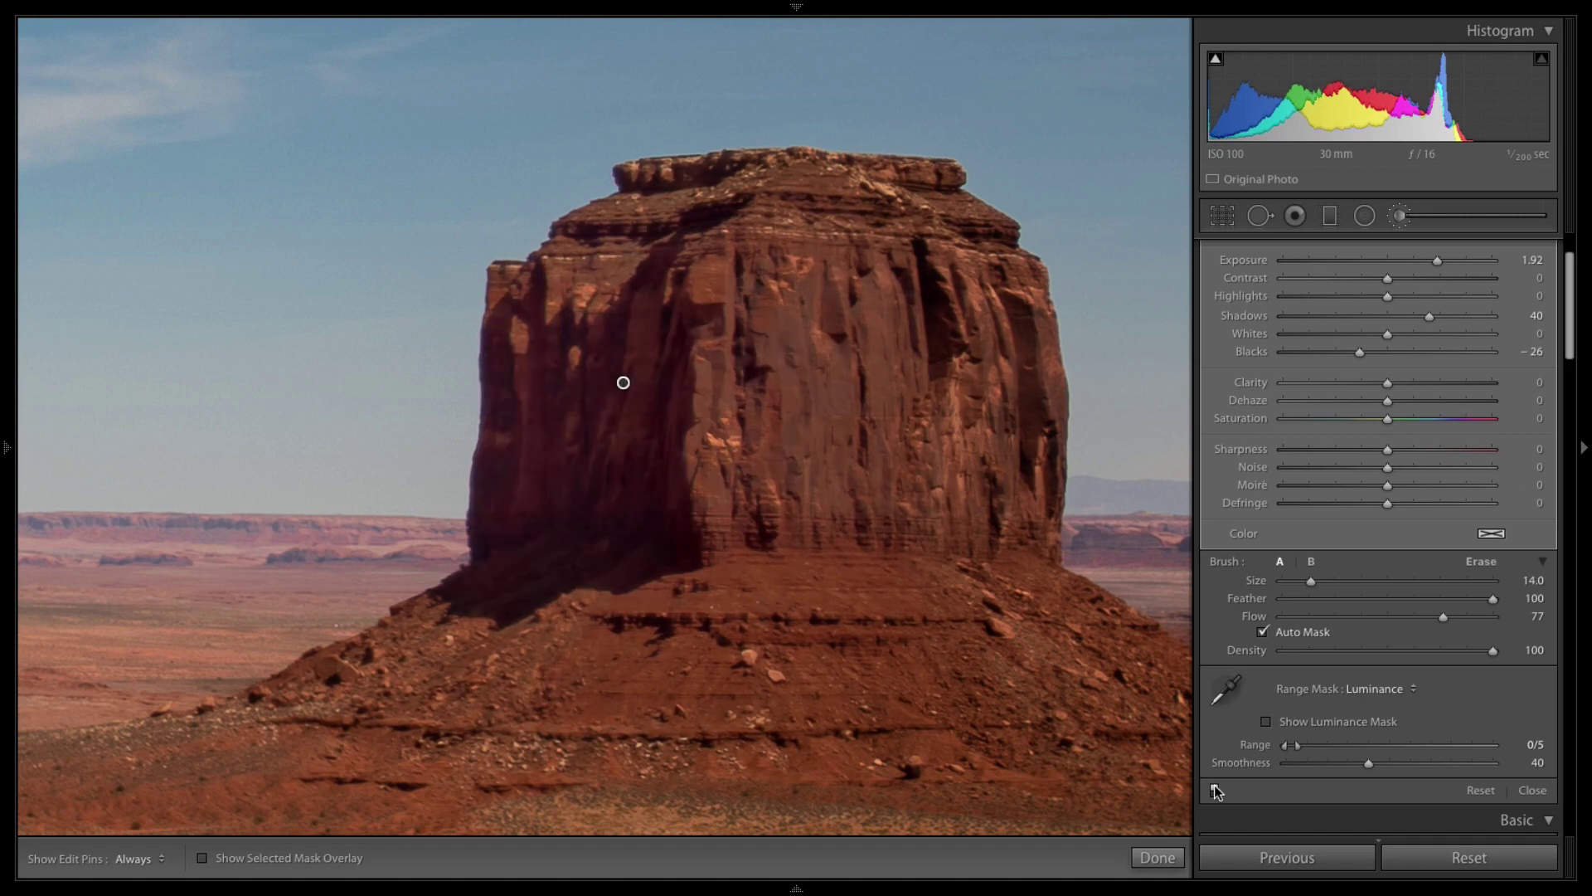
{"action": "key", "text": "z"}
{"action": "left_click", "coordinate": [1215, 791]}
{"action": "left_click", "coordinate": [1215, 790]}
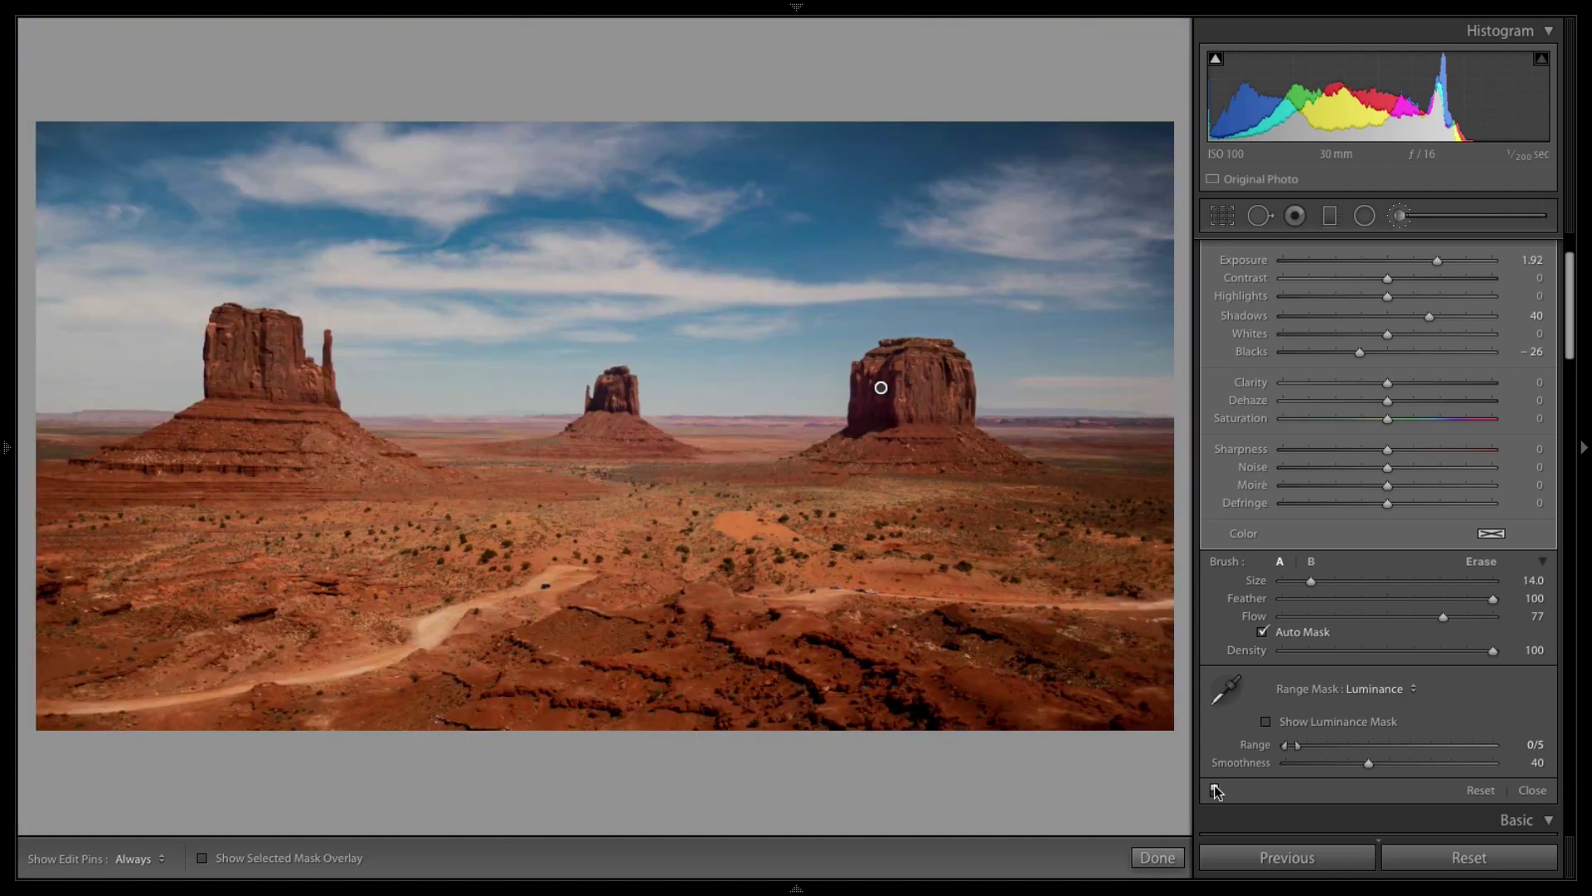
{"action": "left_click", "coordinate": [1215, 790]}
{"action": "left_click", "coordinate": [1215, 790]}
{"action": "left_click", "coordinate": [1215, 790]}
{"action": "left_click", "coordinate": [1215, 790]}
Set the butte brush mask's Exposure to 2.23, Shadows to 11 and Blacks to -31.
{"action": "scroll", "coordinate": [1573, 329], "scroll_direction": "up", "scroll_amount": 2}
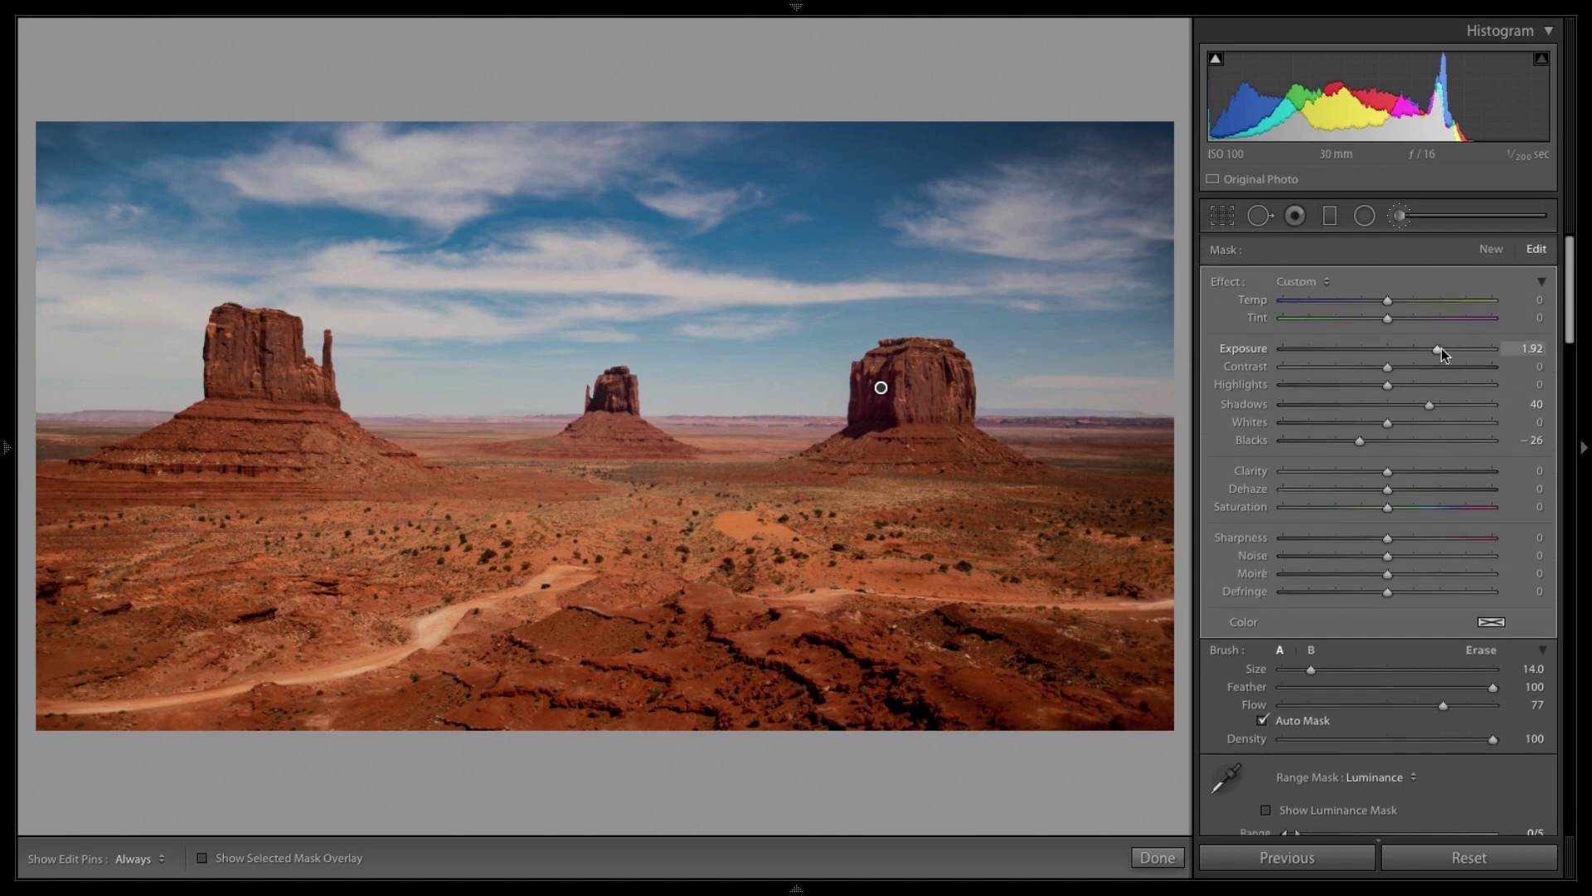
{"action": "left_click_drag", "start_coordinate": [1446, 350], "coordinate": [1441, 345]}
{"action": "mouse_move", "coordinate": [1423, 406]}
{"action": "left_mouse_down"}
{"action": "mouse_move", "coordinate": [1440, 412]}
{"action": "mouse_move", "coordinate": [1400, 408]}
{"action": "left_mouse_up"}
{"action": "left_click_drag", "start_coordinate": [1456, 351], "coordinate": [1446, 347]}
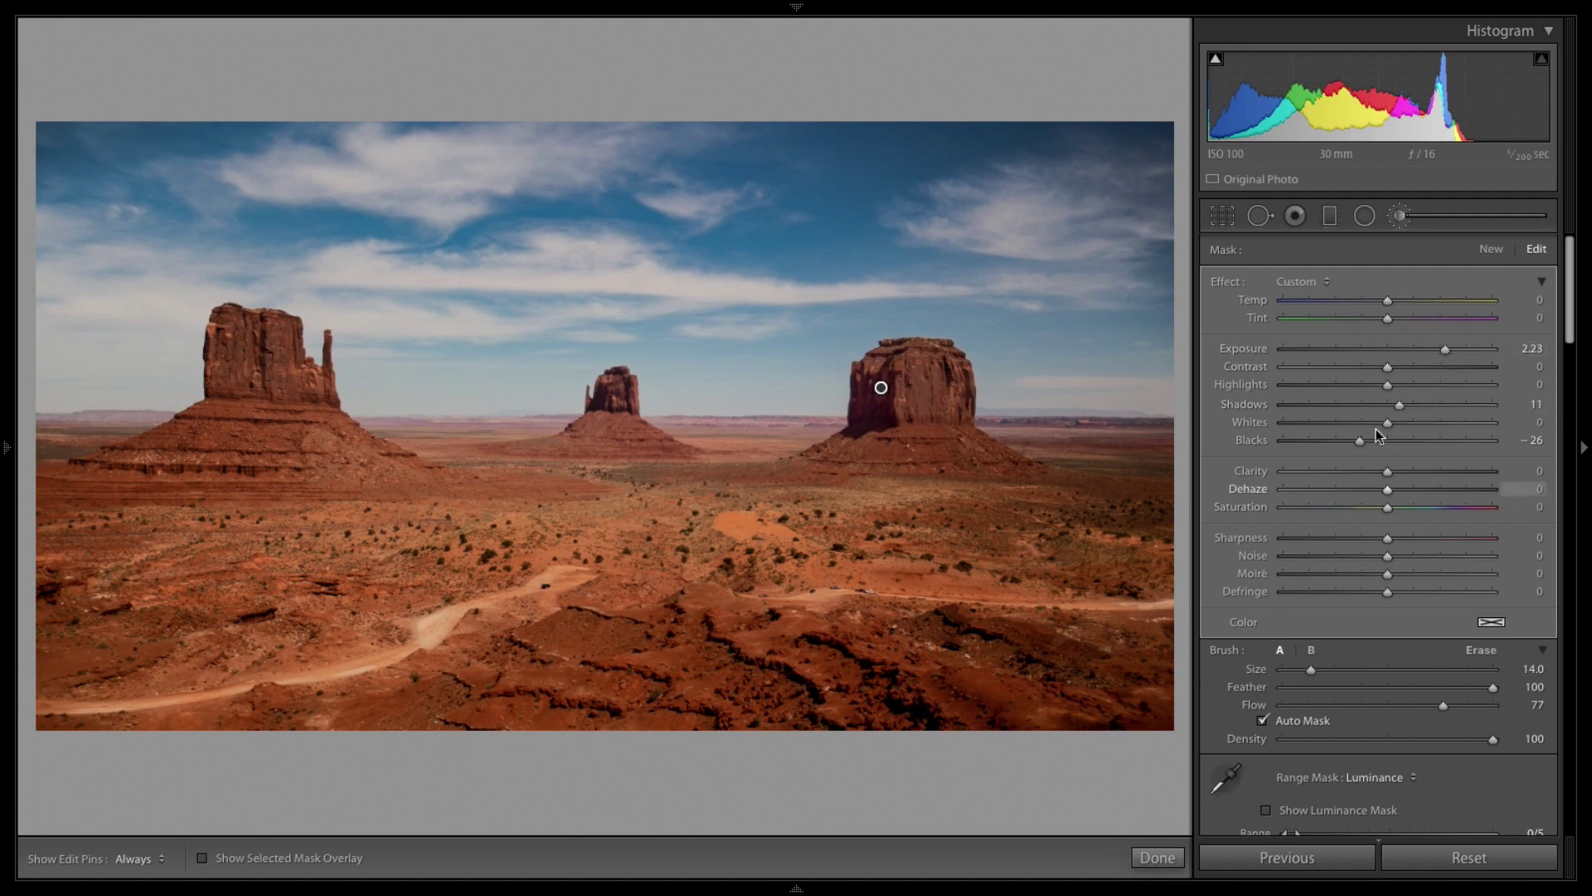
{"action": "left_click_drag", "start_coordinate": [1359, 435], "coordinate": [1354, 436]}
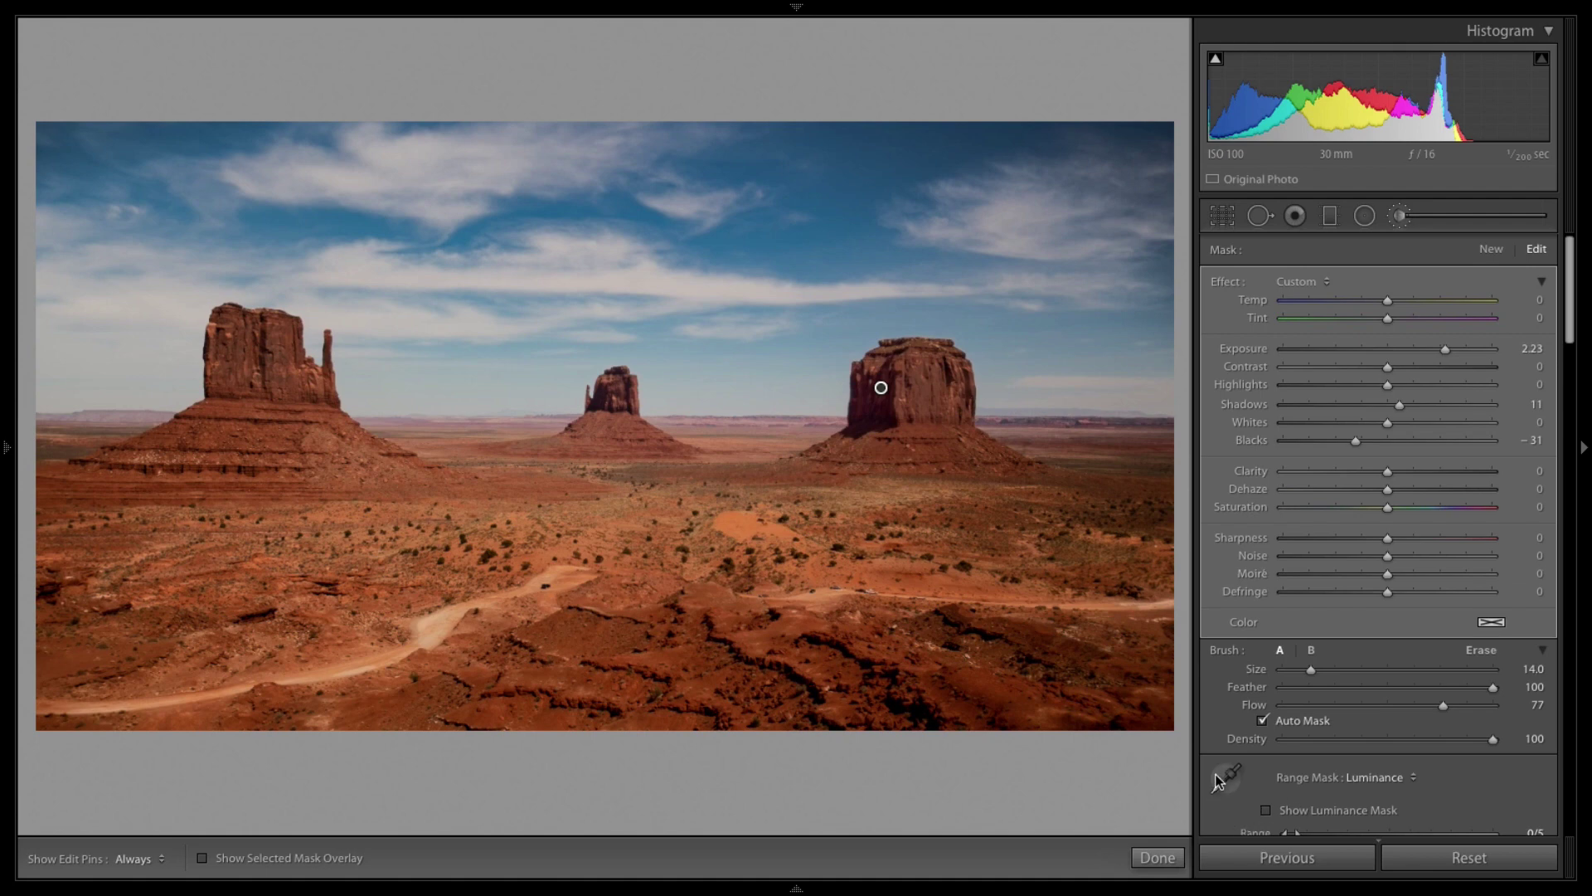
Compare the photo with the brush adjustments off and on, and set the Luminance range mask to Range 0/10 and Smoothness 37.
{"action": "scroll", "coordinate": [1209, 714], "scroll_direction": "down", "scroll_amount": 1}
{"action": "scroll", "coordinate": [1209, 714], "scroll_direction": "down", "scroll_amount": 2}
{"action": "left_click", "coordinate": [1216, 798]}
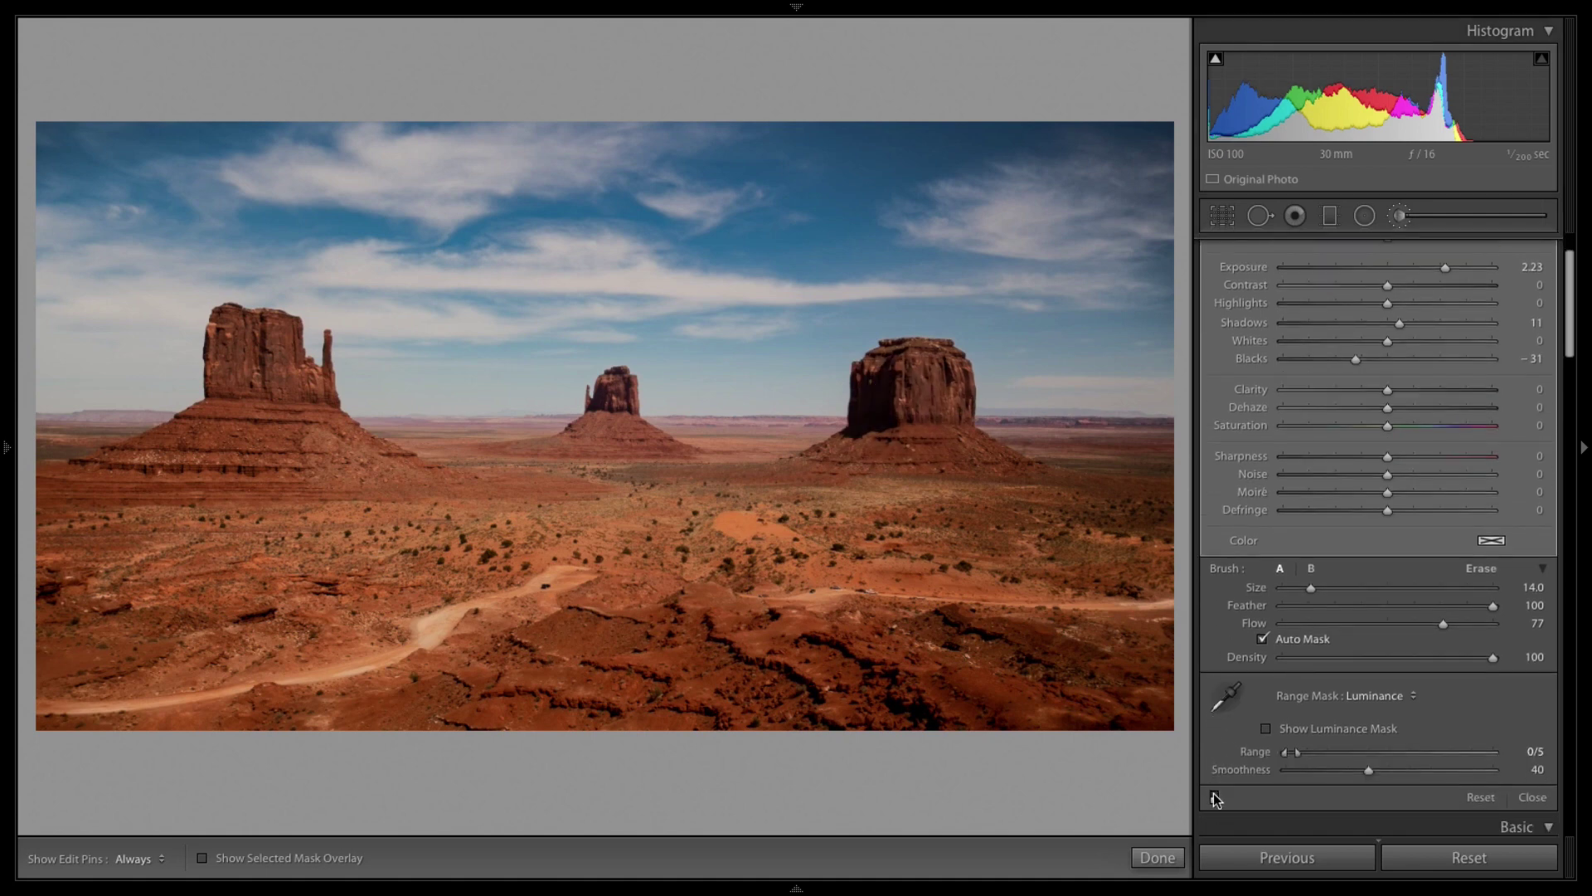
{"action": "left_click", "coordinate": [1215, 798]}
{"action": "mouse_move", "coordinate": [1290, 755]}
{"action": "left_mouse_down"}
{"action": "mouse_move", "coordinate": [1486, 779]}
{"action": "mouse_move", "coordinate": [1307, 775]}
{"action": "mouse_move", "coordinate": [1361, 773]}
{"action": "left_mouse_up"}
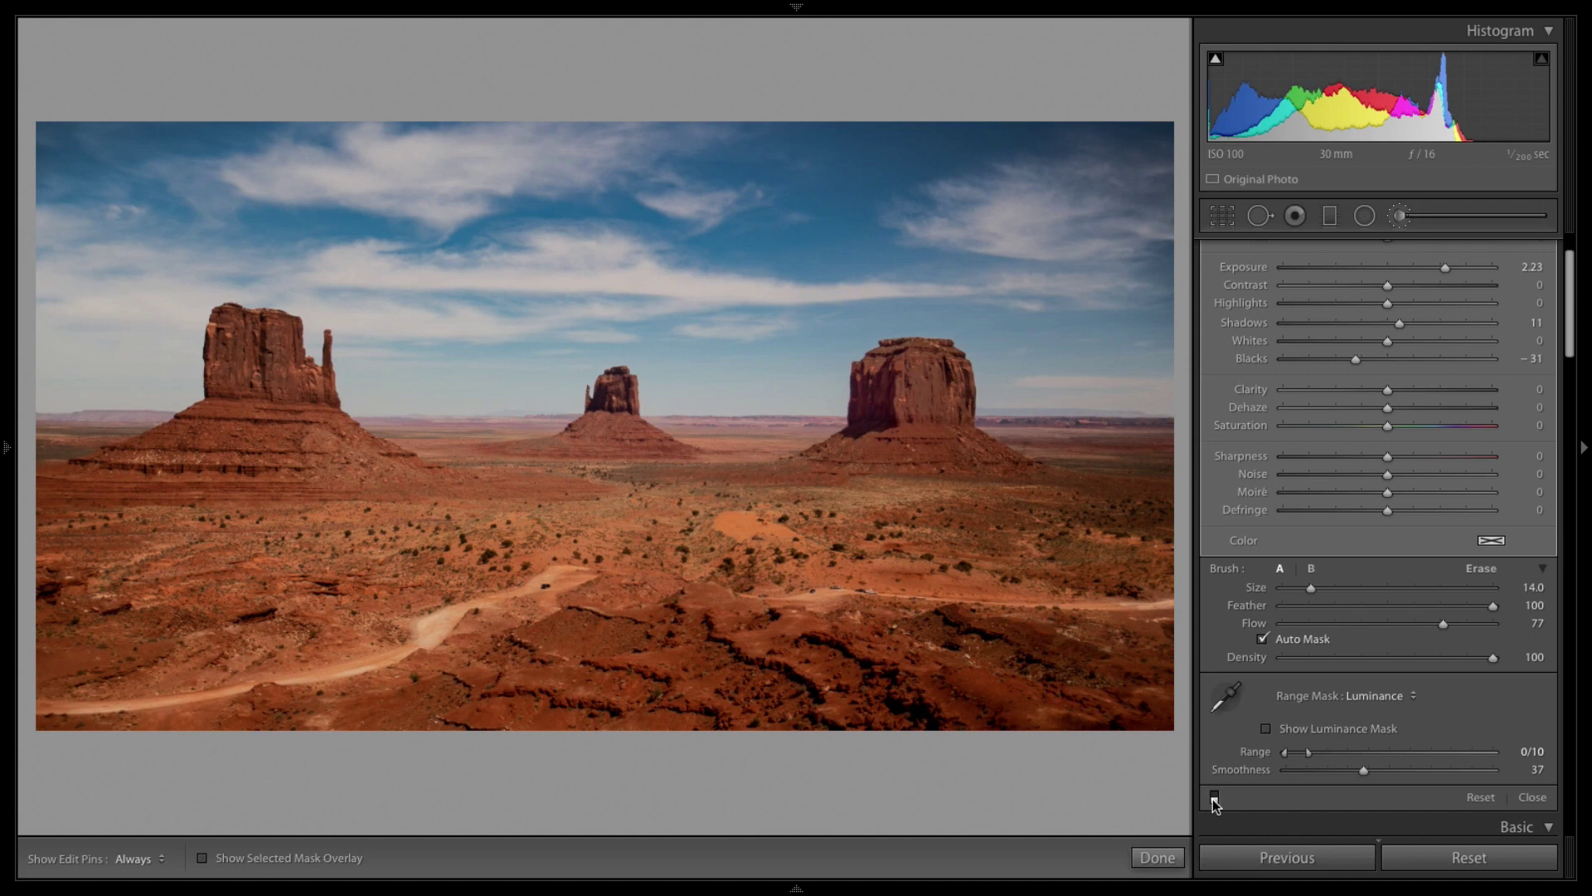
Turn the brush adjustments back on and finish editing with the Adjustment Brush.
{"action": "left_click", "coordinate": [1213, 797]}
{"action": "left_click", "coordinate": [1157, 857]}
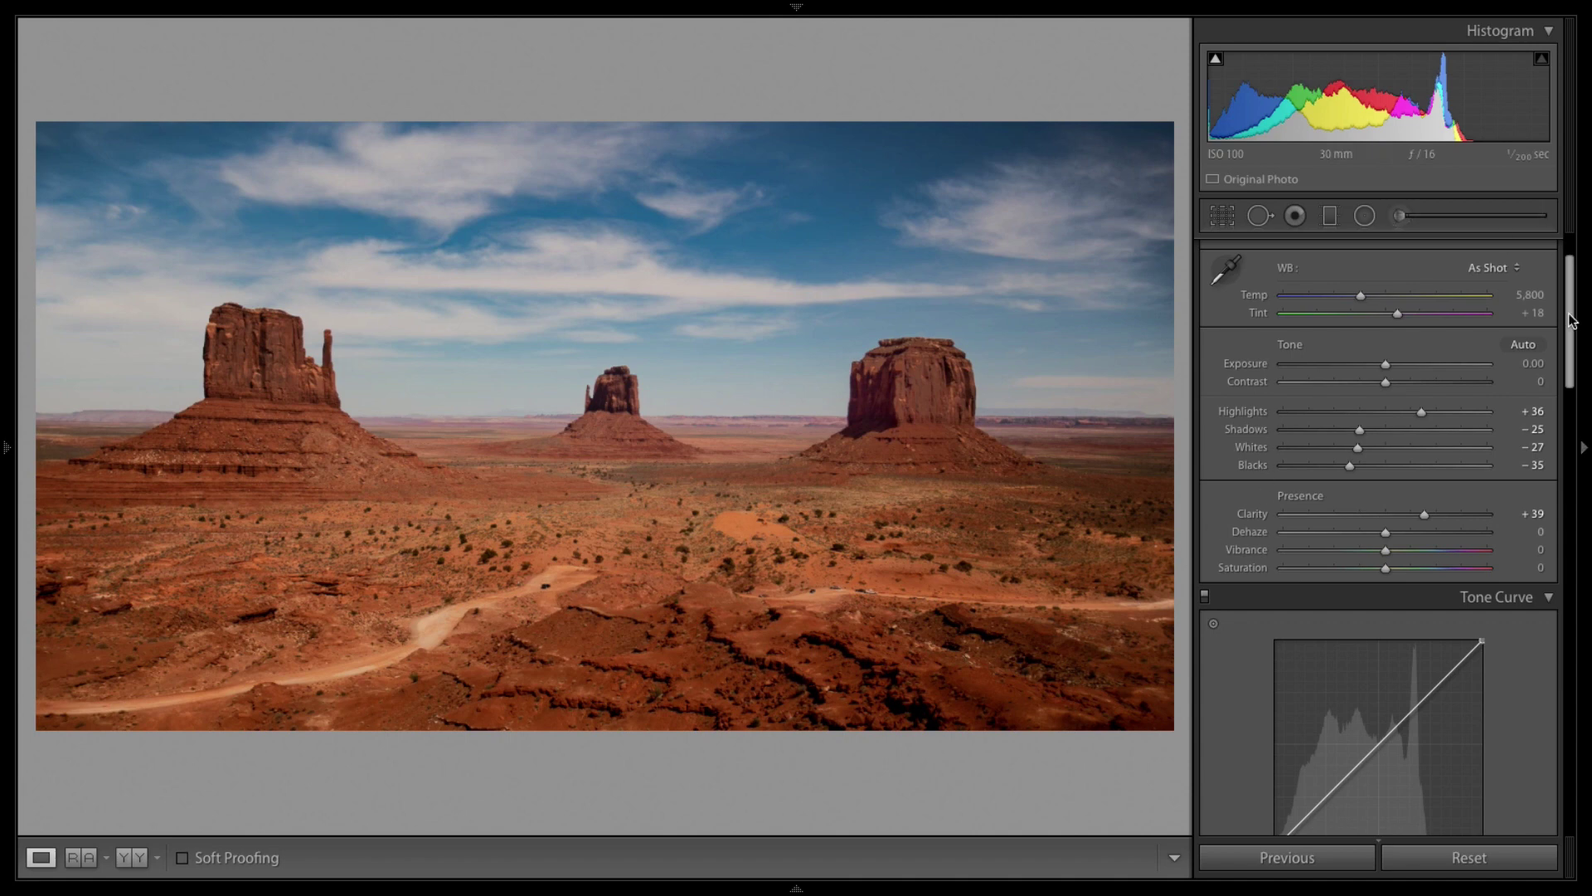
Zoom in on the sky above the right butte and set the Luminance noise reduction to 18.
{"action": "left_click_drag", "start_coordinate": [1570, 321], "coordinate": [1538, 583]}
{"action": "scroll", "coordinate": [1536, 555], "scroll_direction": "up", "scroll_amount": 5}
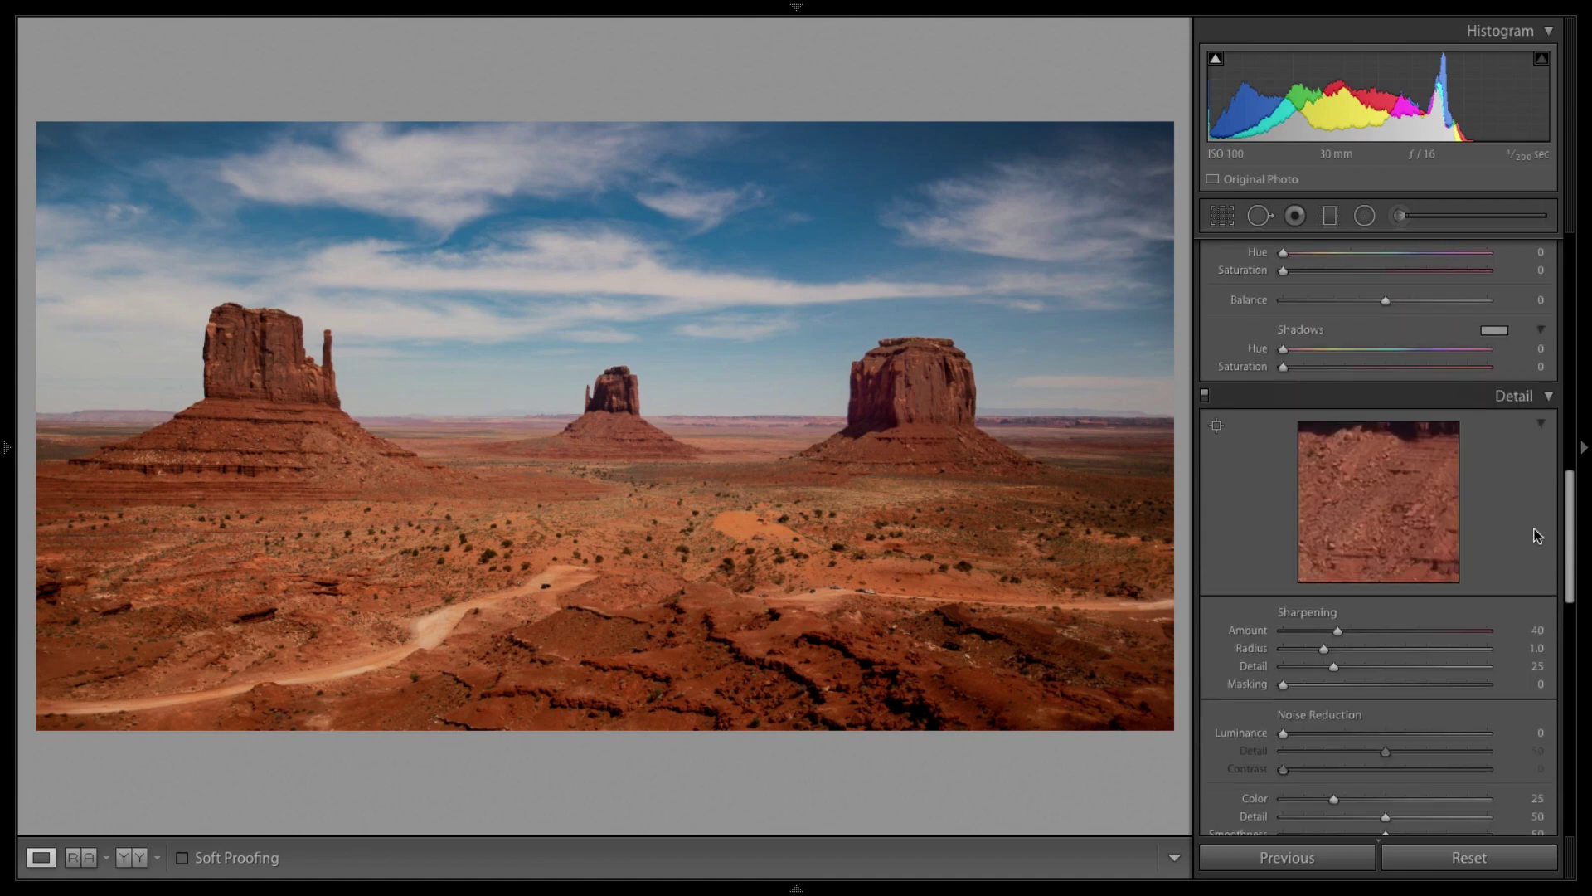
{"action": "left_click", "coordinate": [818, 360]}
{"action": "left_click_drag", "start_coordinate": [973, 295], "coordinate": [821, 722]}
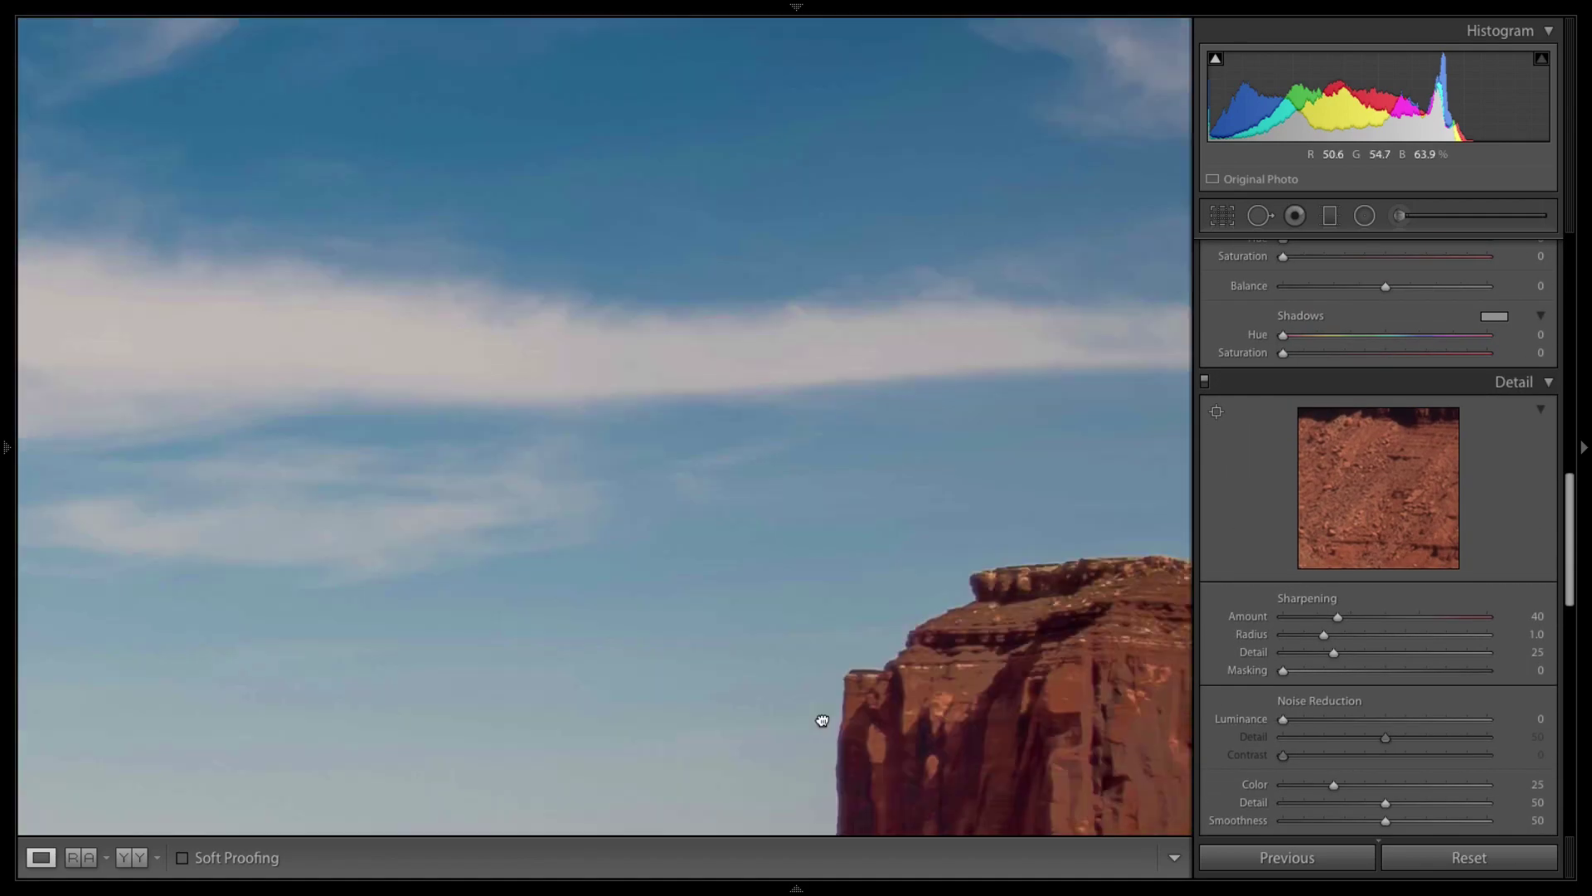
{"action": "left_click_drag", "start_coordinate": [895, 348], "coordinate": [916, 594]}
{"action": "left_click_drag", "start_coordinate": [919, 321], "coordinate": [874, 345]}
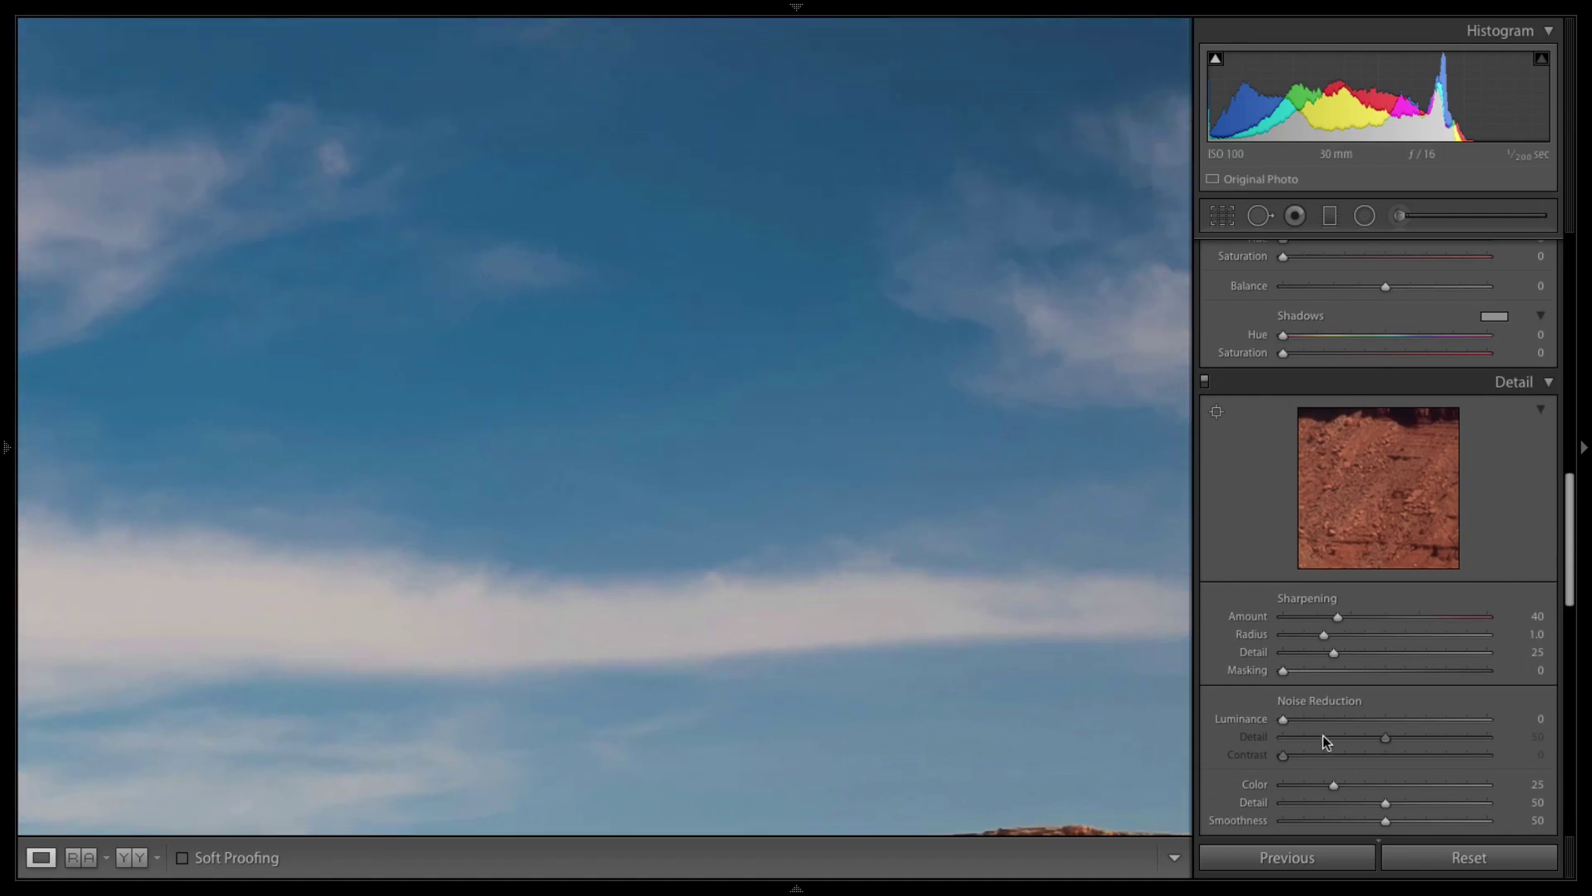
{"action": "left_click_drag", "start_coordinate": [1312, 718], "coordinate": [1319, 718]}
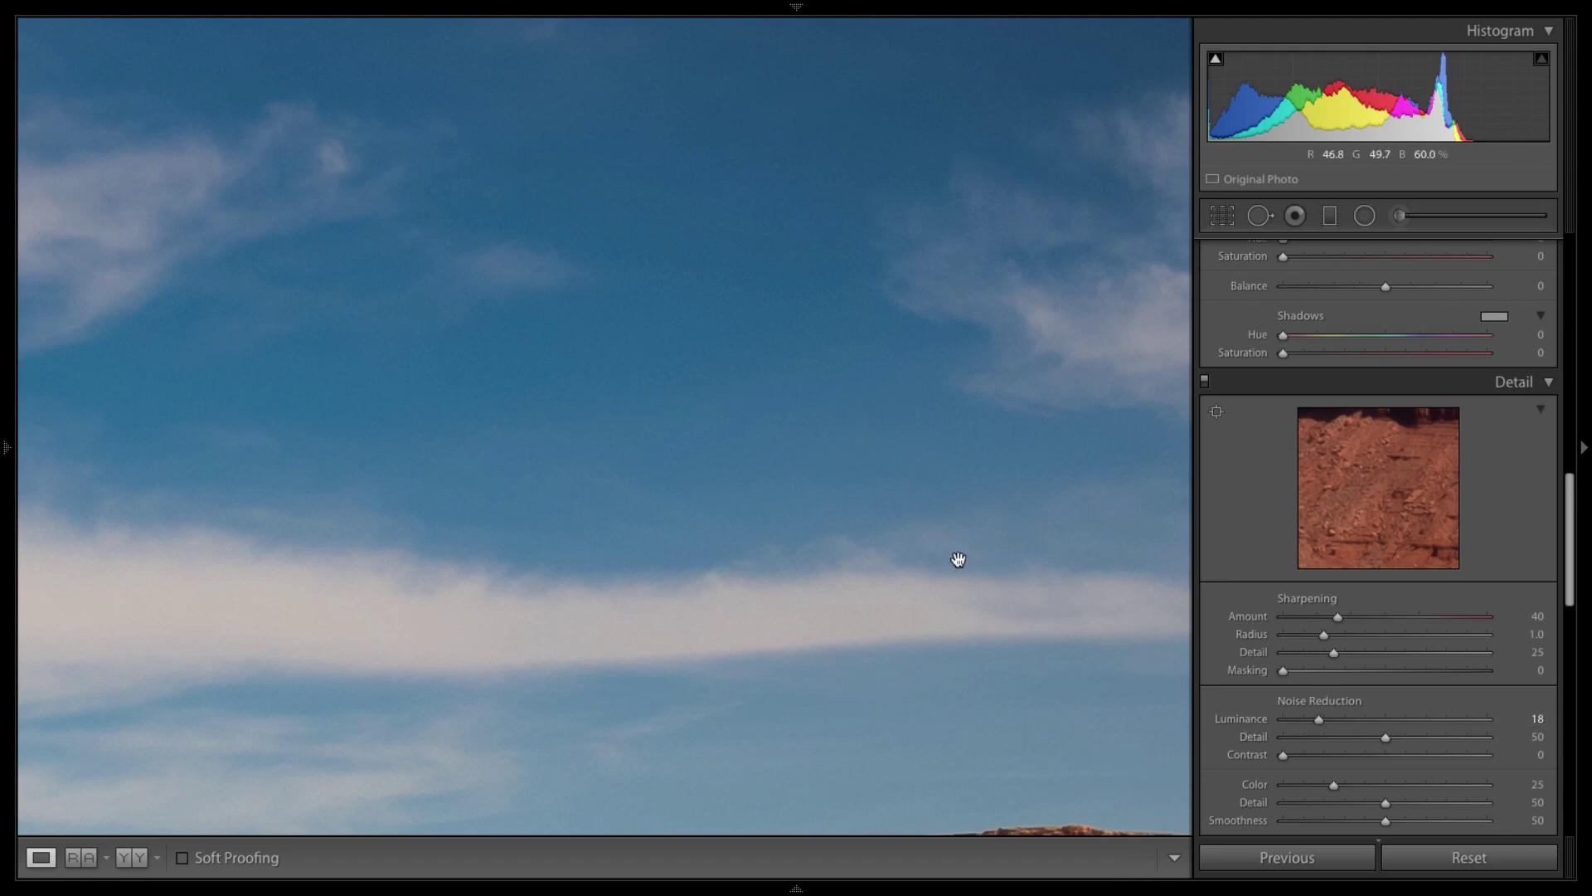
Check the buttes and horizon up close and fine-tune the Luminance noise reduction.
{"action": "left_click_drag", "start_coordinate": [956, 555], "coordinate": [630, 133]}
{"action": "left_click_drag", "start_coordinate": [283, 459], "coordinate": [1073, 224]}
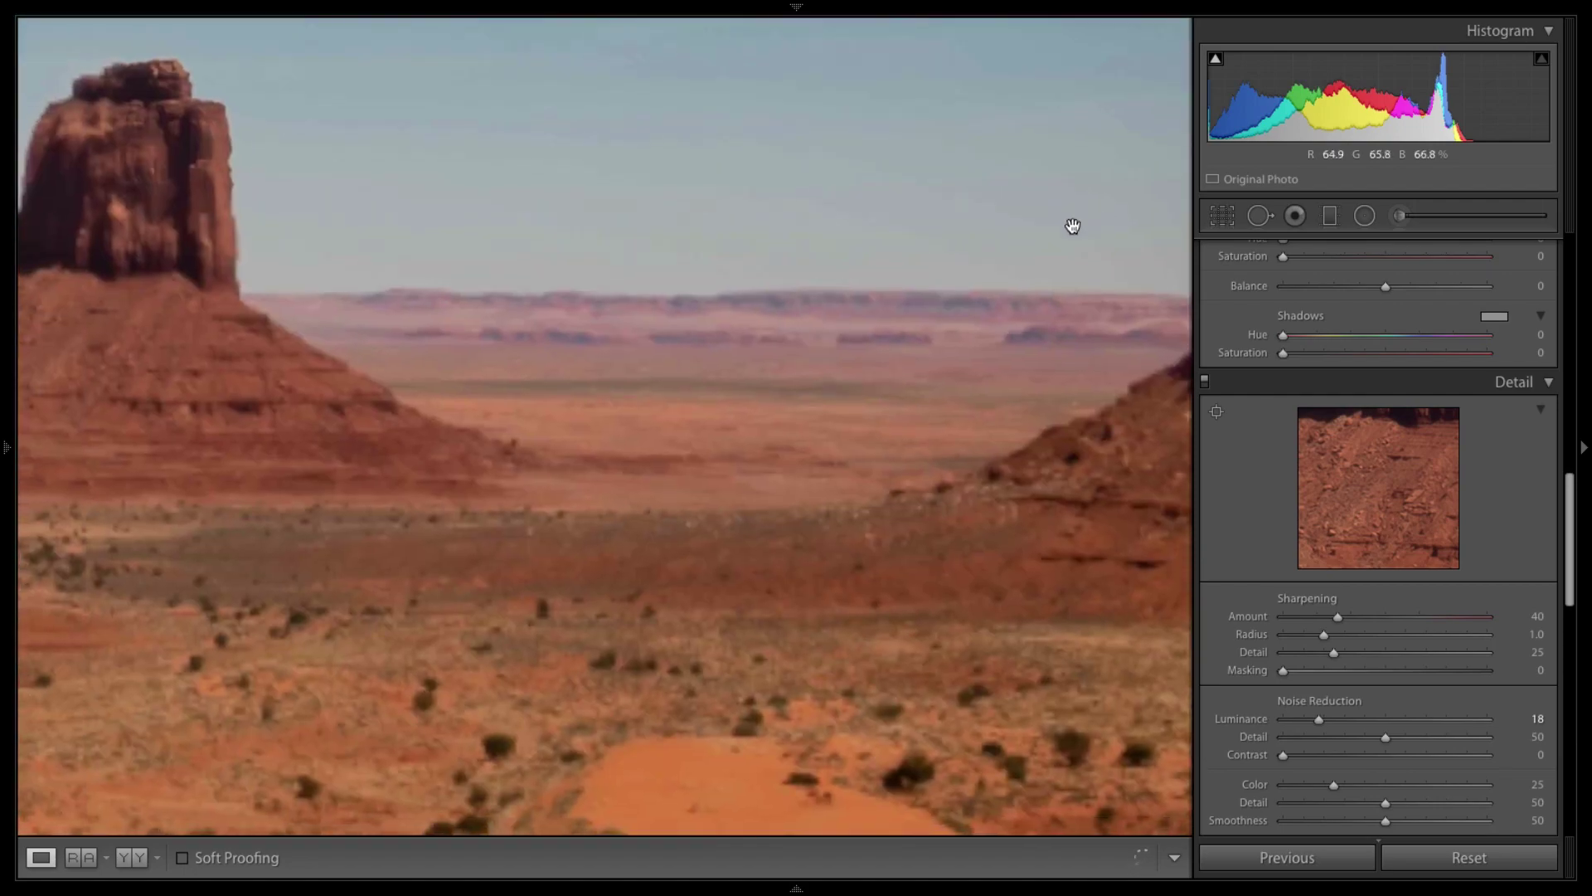
{"action": "left_click", "coordinate": [526, 235]}
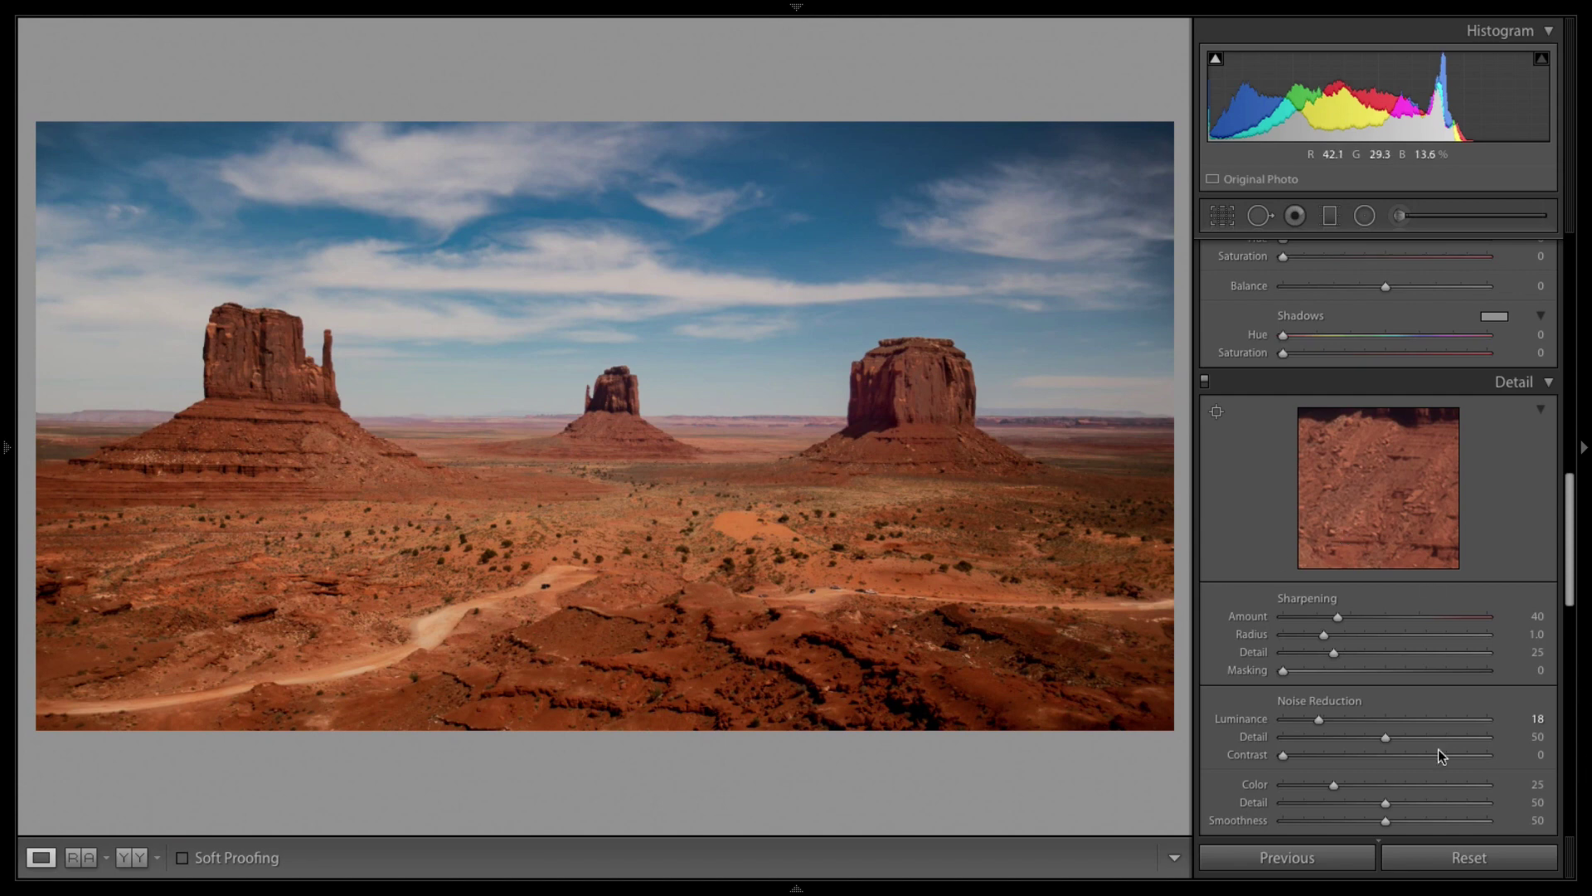
{"action": "left_click_drag", "start_coordinate": [1353, 729], "coordinate": [1556, 727]}
{"action": "left_click", "coordinate": [1331, 719]}
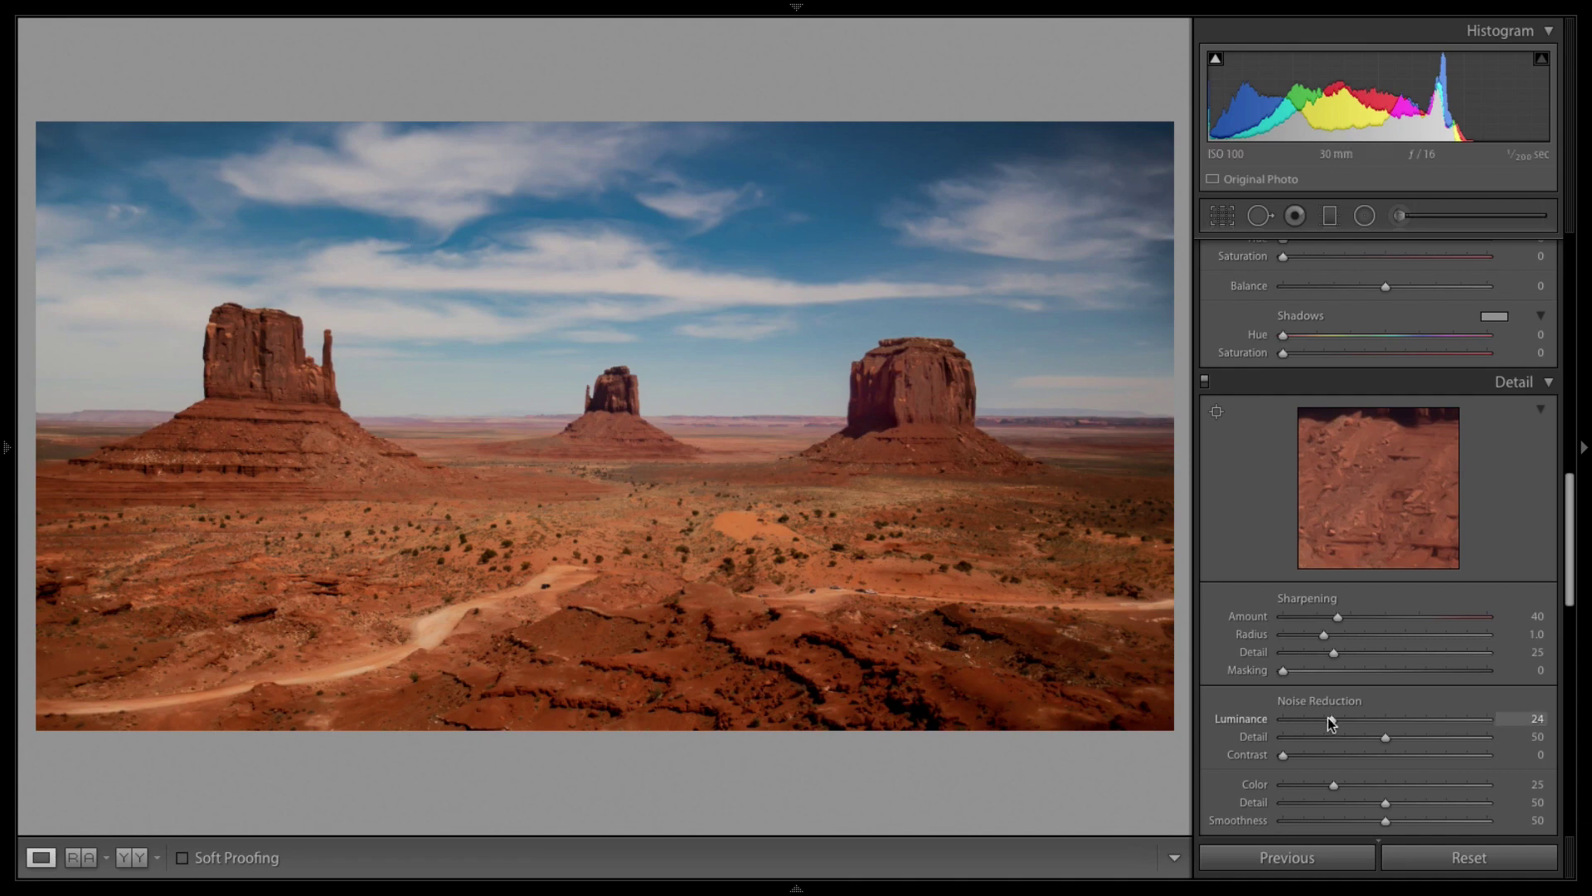
{"action": "left_click_drag", "start_coordinate": [1326, 719], "coordinate": [1323, 716]}
Compare the edited photo with its original version.
{"action": "left_click_drag", "start_coordinate": [1573, 510], "coordinate": [1563, 692]}
{"action": "key", "text": "backslash"}
{"action": "key", "text": "backslash"}
{"action": "key", "text": "backslash"}
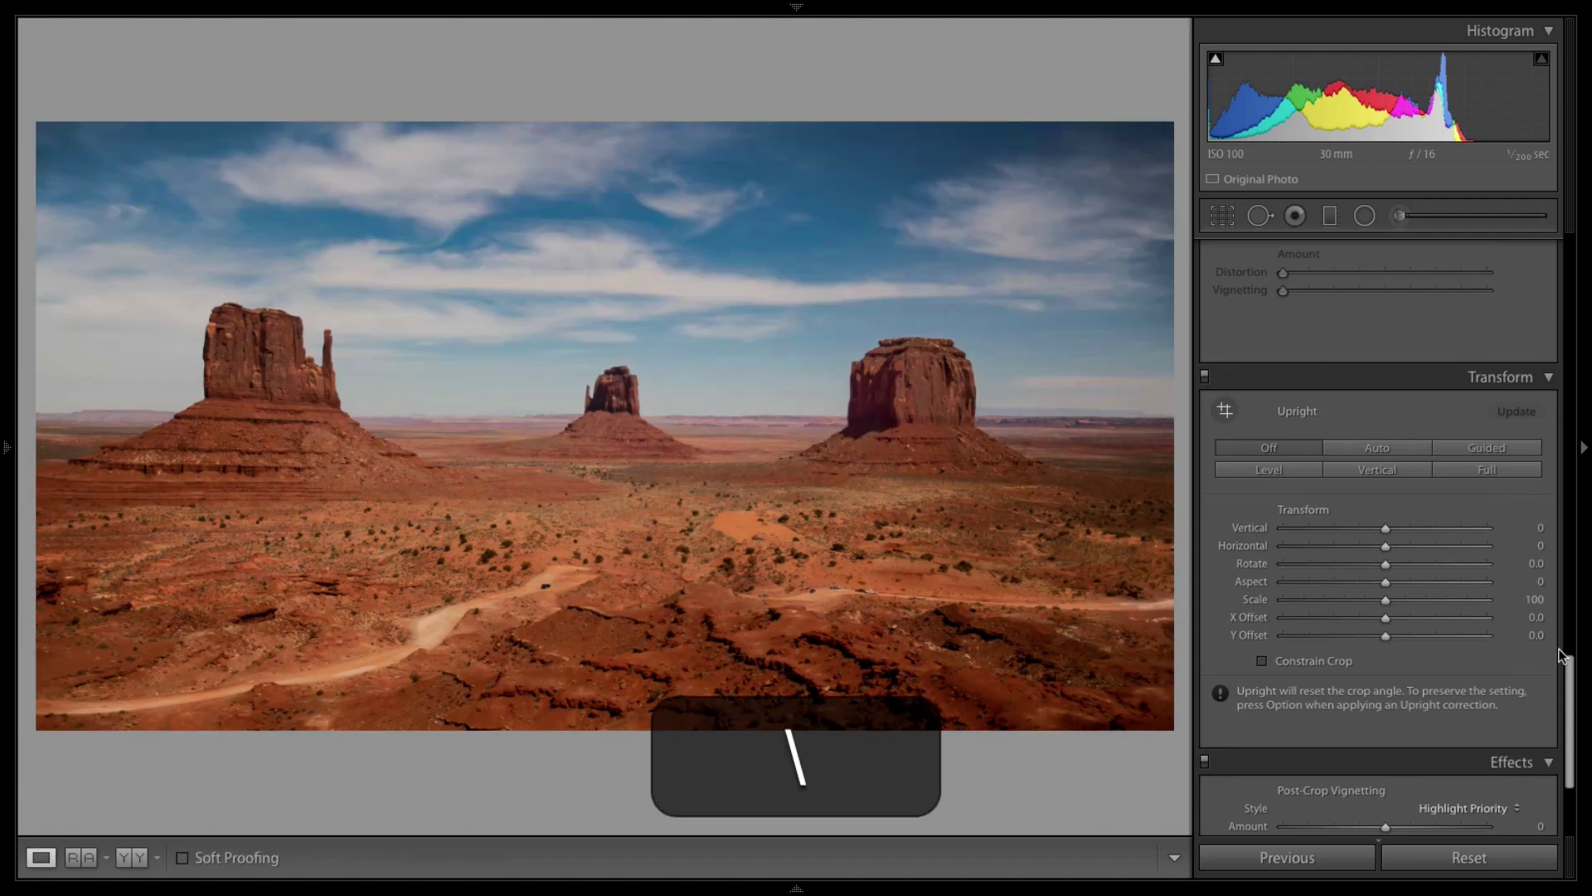
{"action": "key", "text": "backslash"}
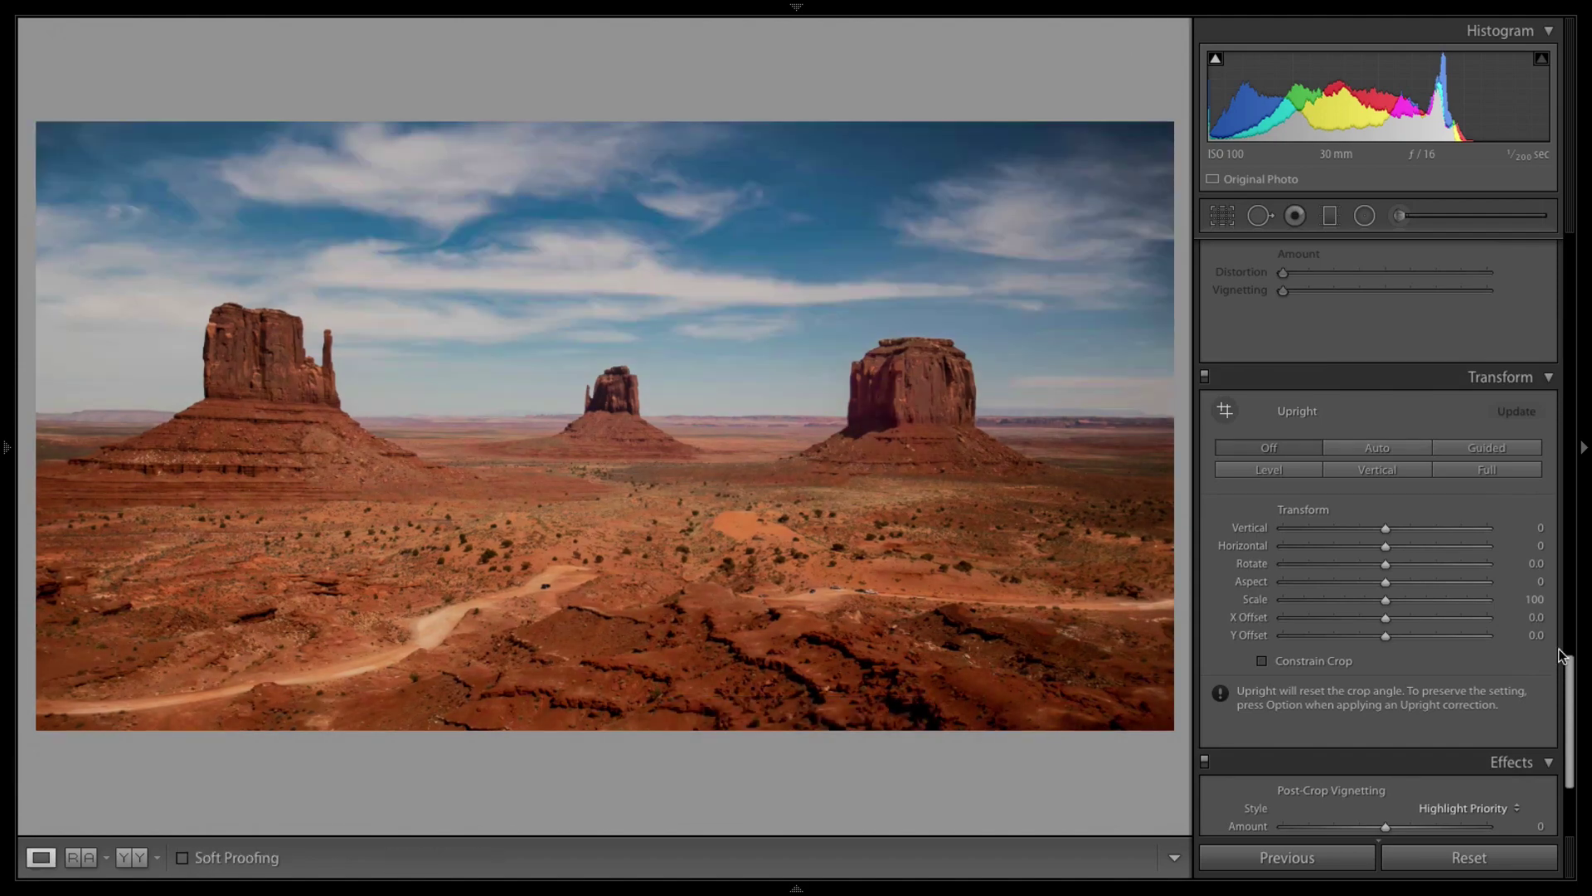
Try a post-crop vignette with Amount -27, Feather 100 and Highlights 37, and reset its Amount to 0.
{"action": "scroll", "coordinate": [1565, 668], "scroll_direction": "down", "scroll_amount": 3}
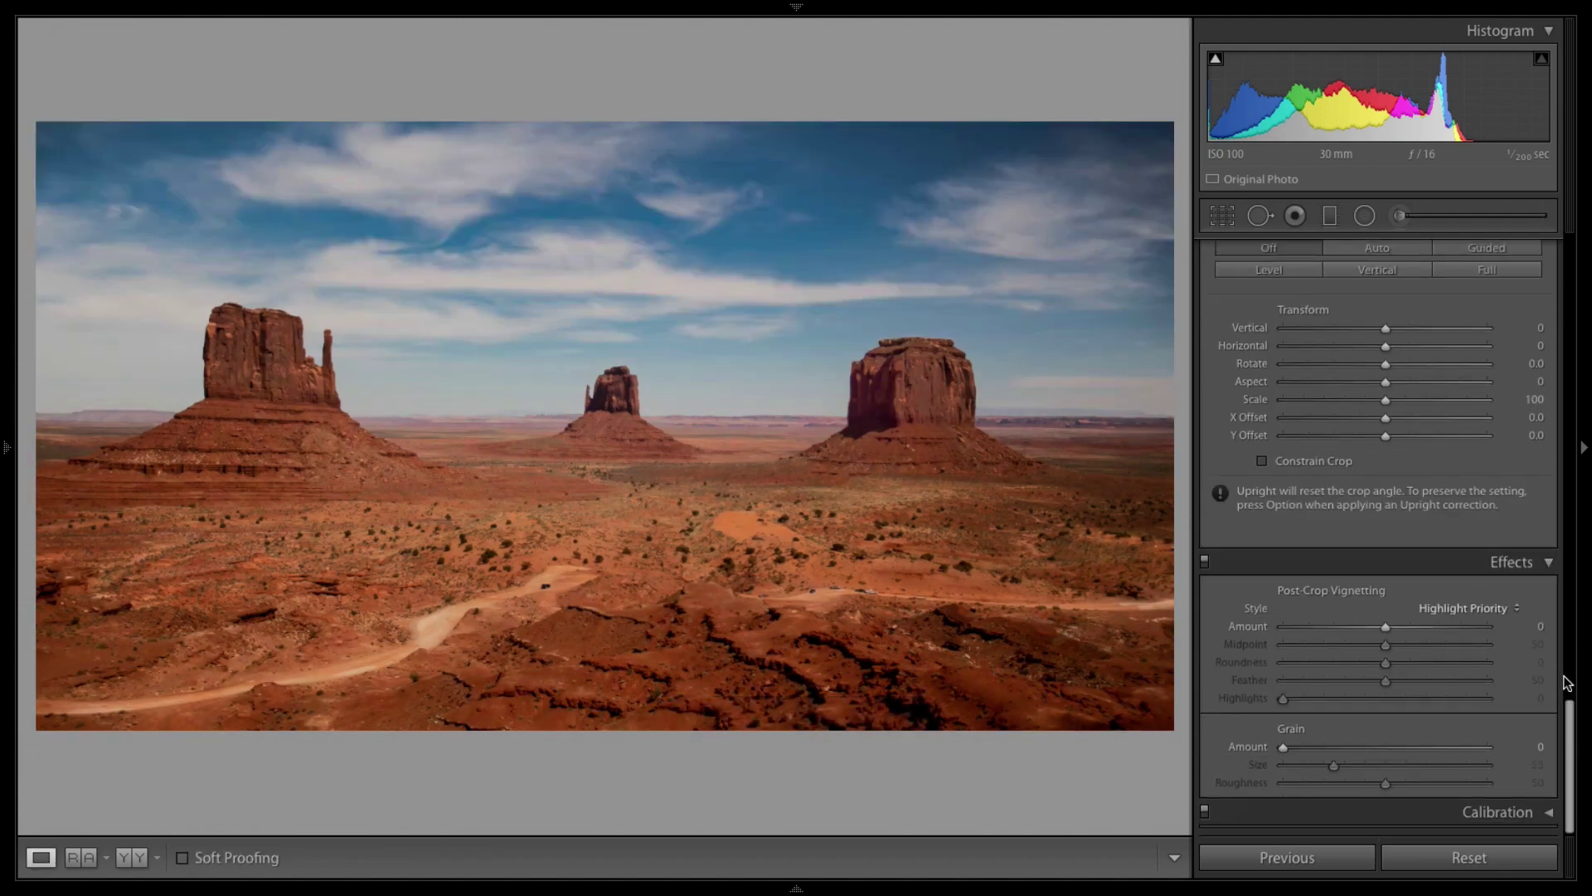
{"action": "left_click_drag", "start_coordinate": [1385, 627], "coordinate": [1485, 681]}
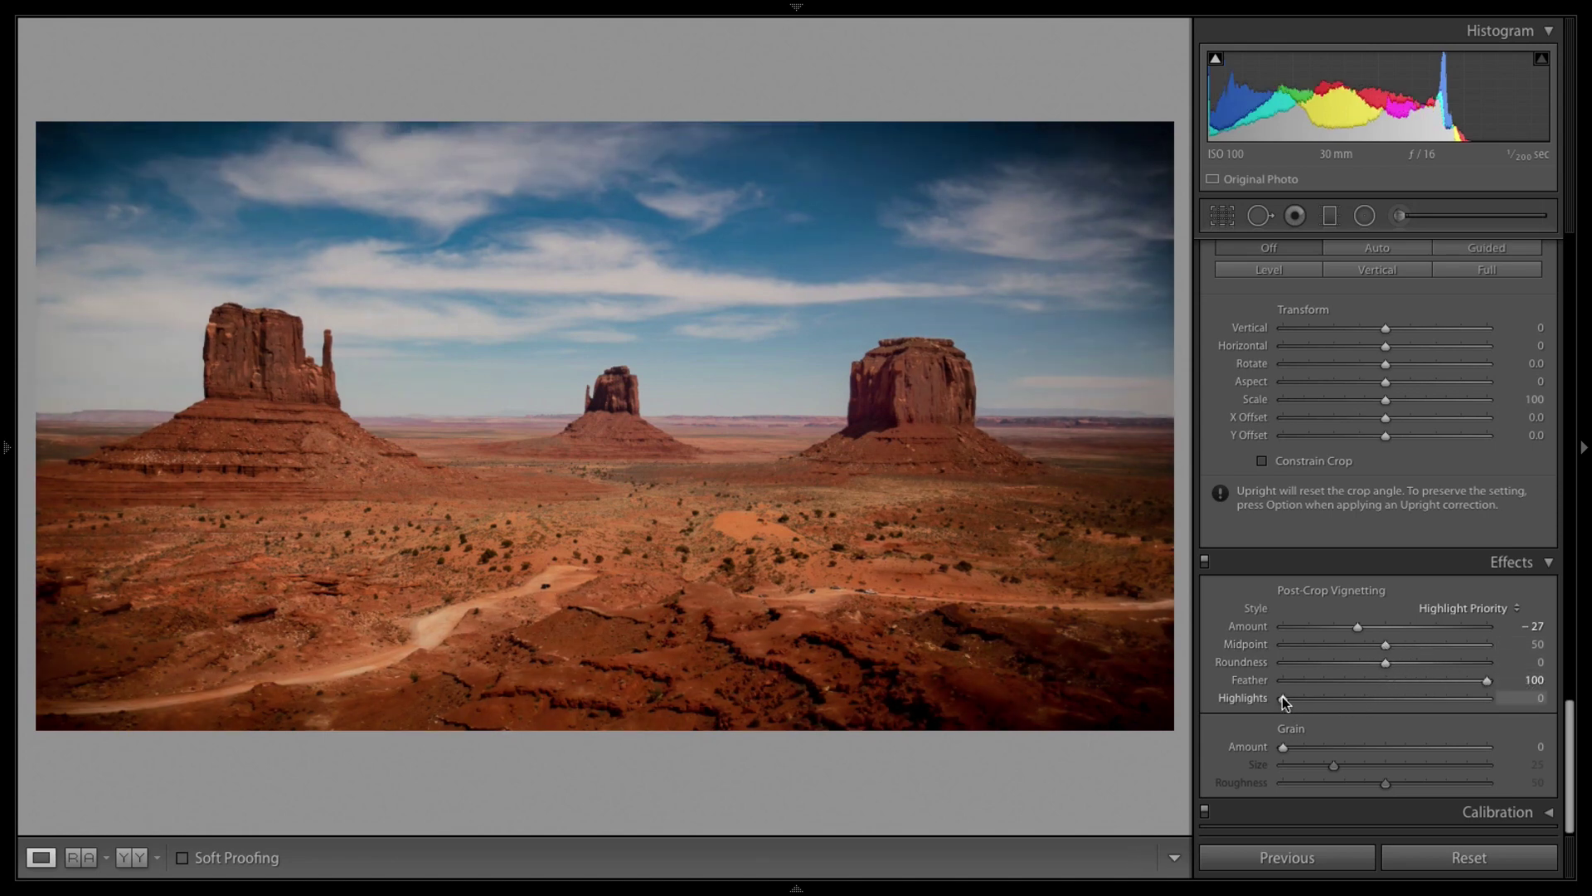
{"action": "left_click_drag", "start_coordinate": [1284, 699], "coordinate": [1357, 698]}
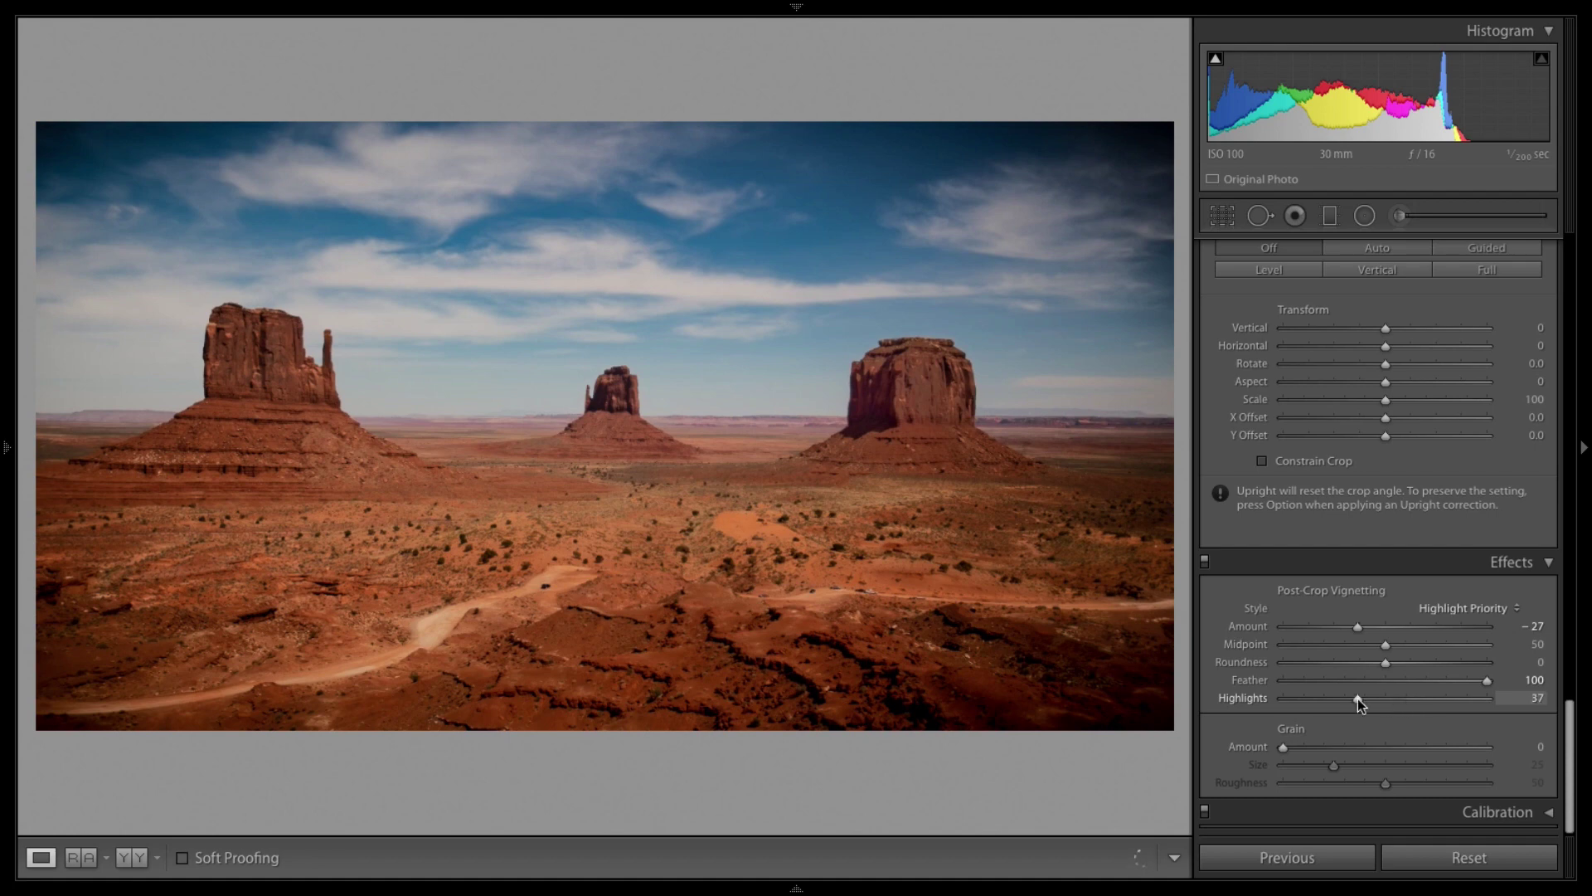
{"action": "double_click", "coordinate": [1356, 626]}
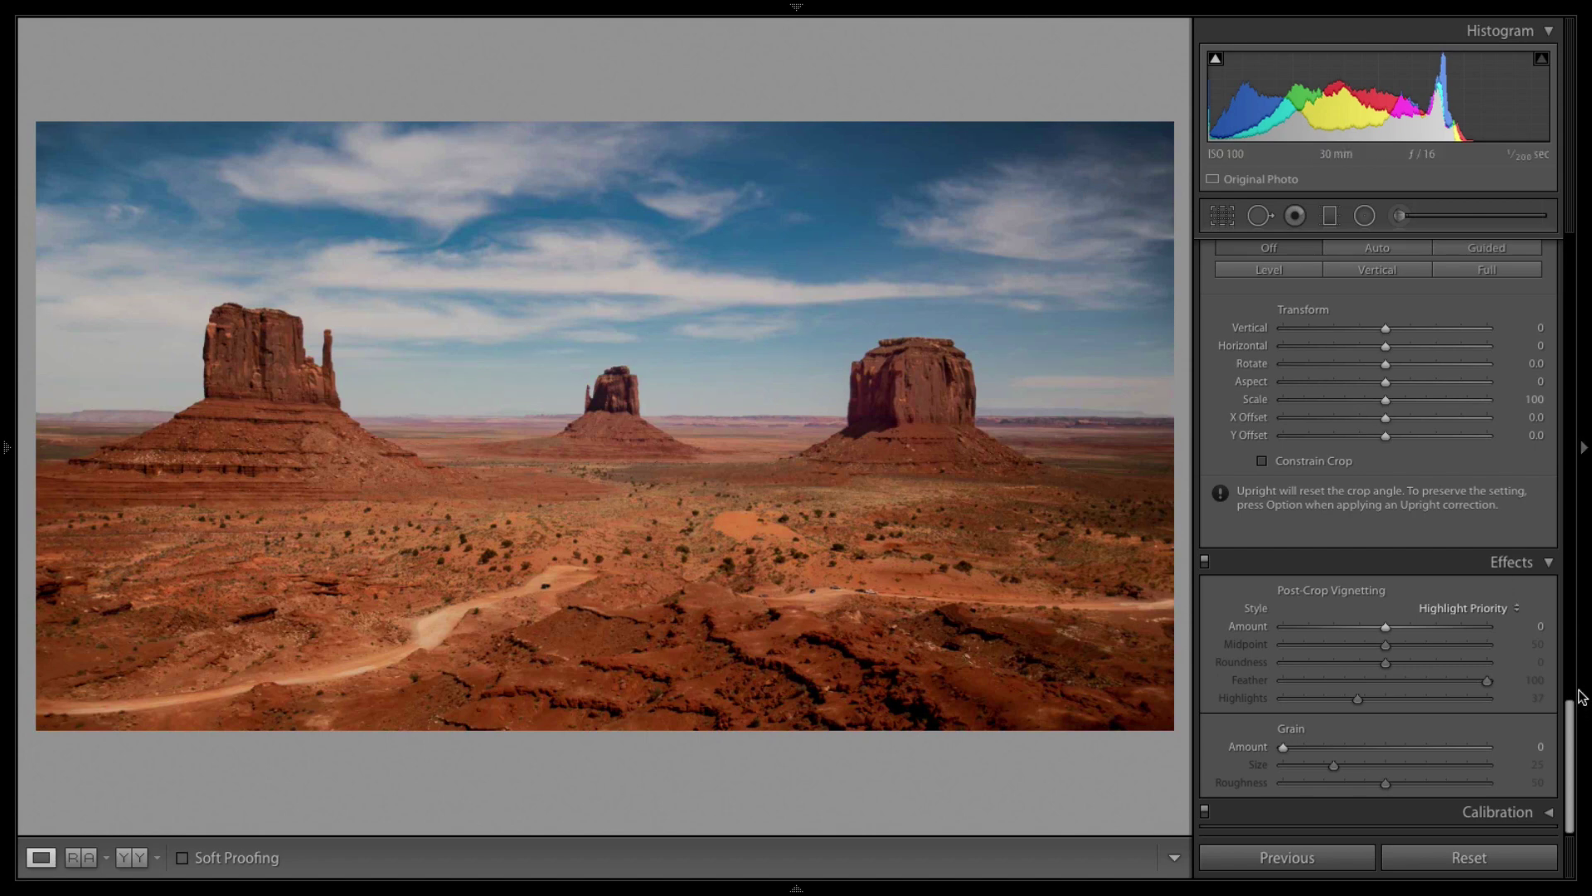
Enable the lens profile corrections, compare the photo without and with them, and set the profile's Vignetting amount to 140.
{"action": "scroll", "coordinate": [1567, 705], "scroll_direction": "up", "scroll_amount": 5}
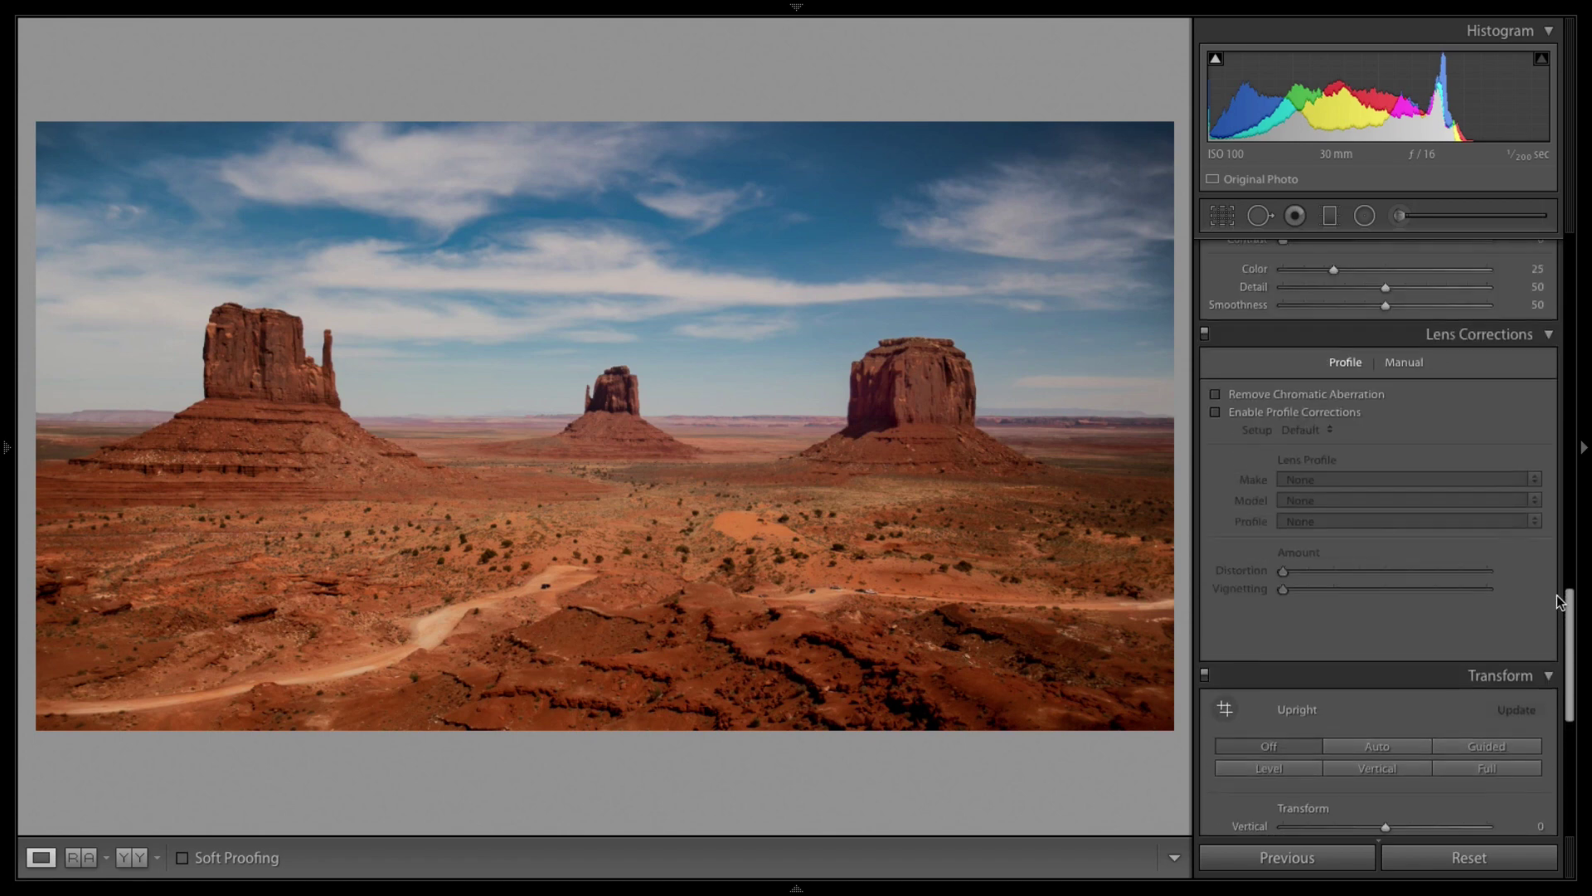
{"action": "left_click_drag", "start_coordinate": [1558, 657], "coordinate": [1556, 594]}
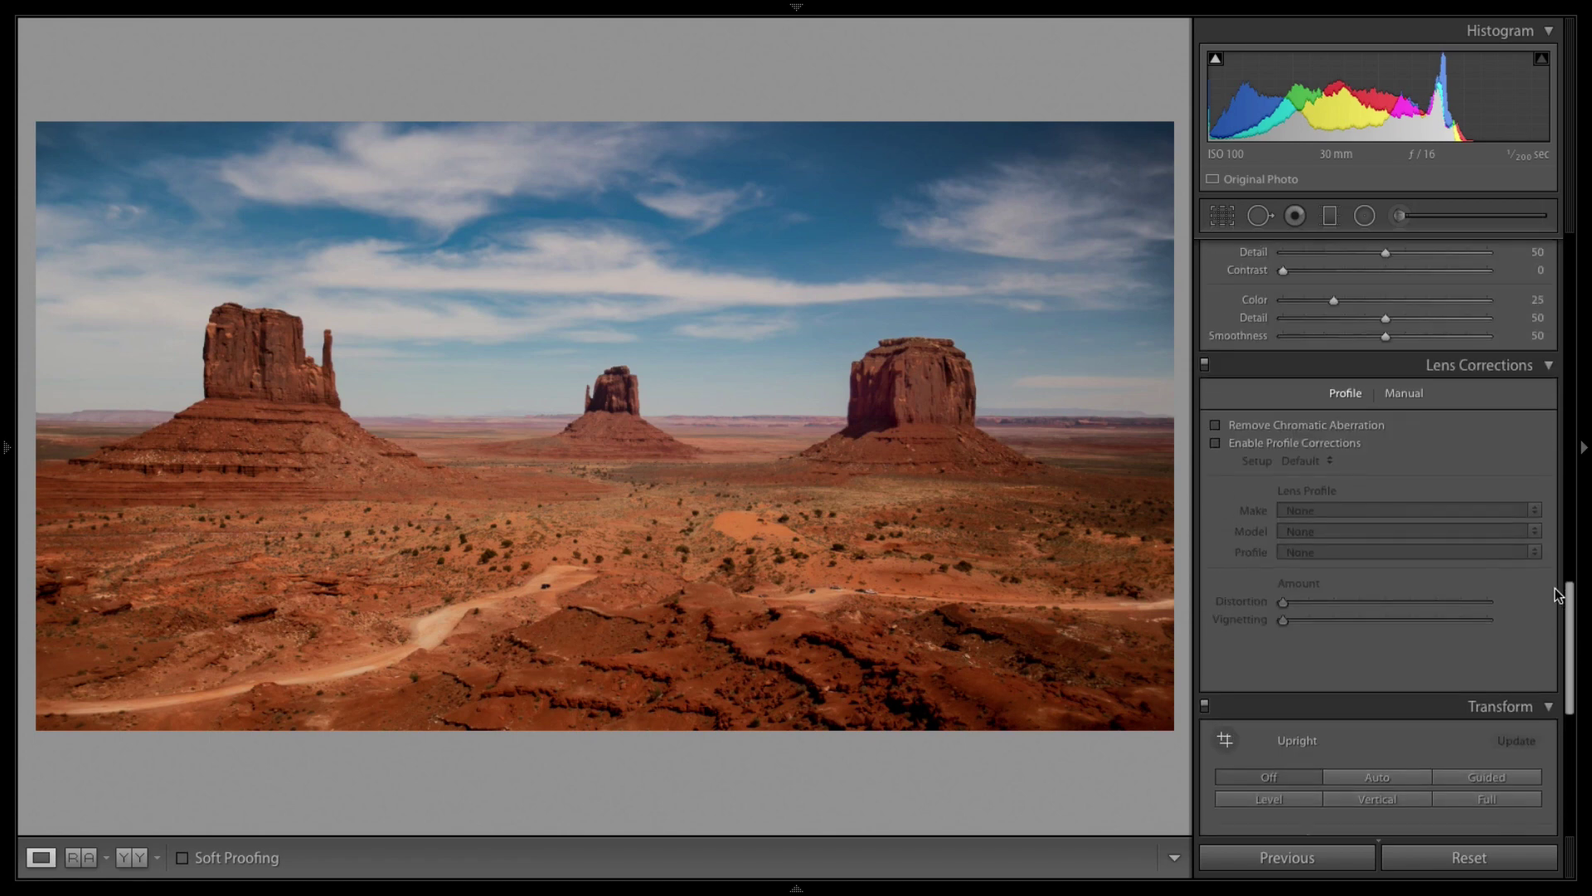
{"action": "left_click", "coordinate": [1262, 441]}
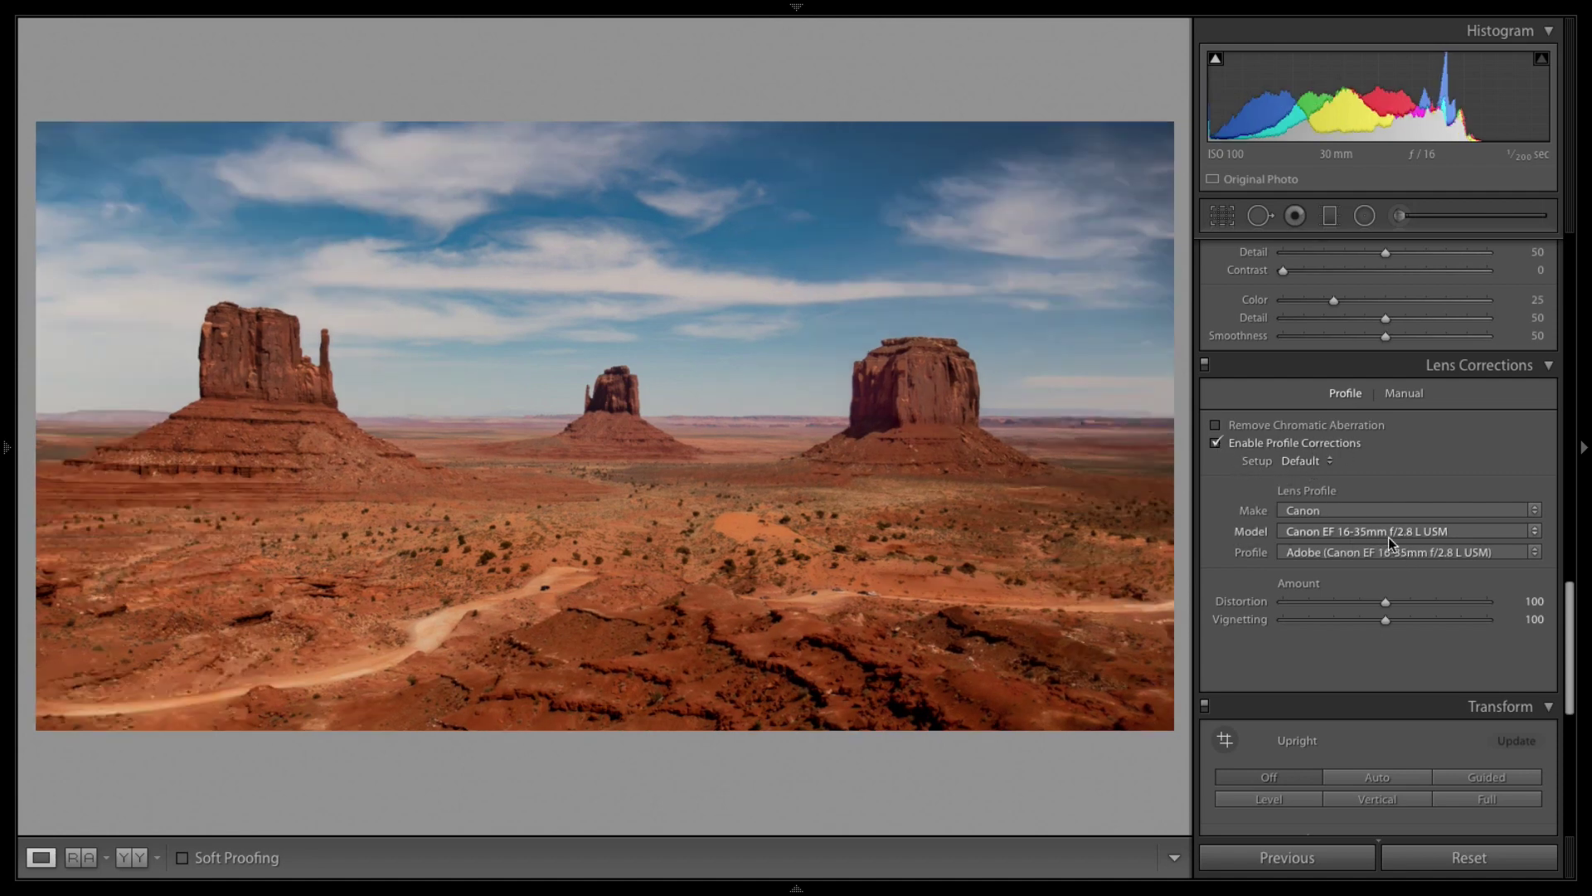
{"action": "left_click", "coordinate": [1217, 442]}
{"action": "left_click", "coordinate": [1218, 442]}
{"action": "left_click_drag", "start_coordinate": [1382, 622], "coordinate": [1421, 620]}
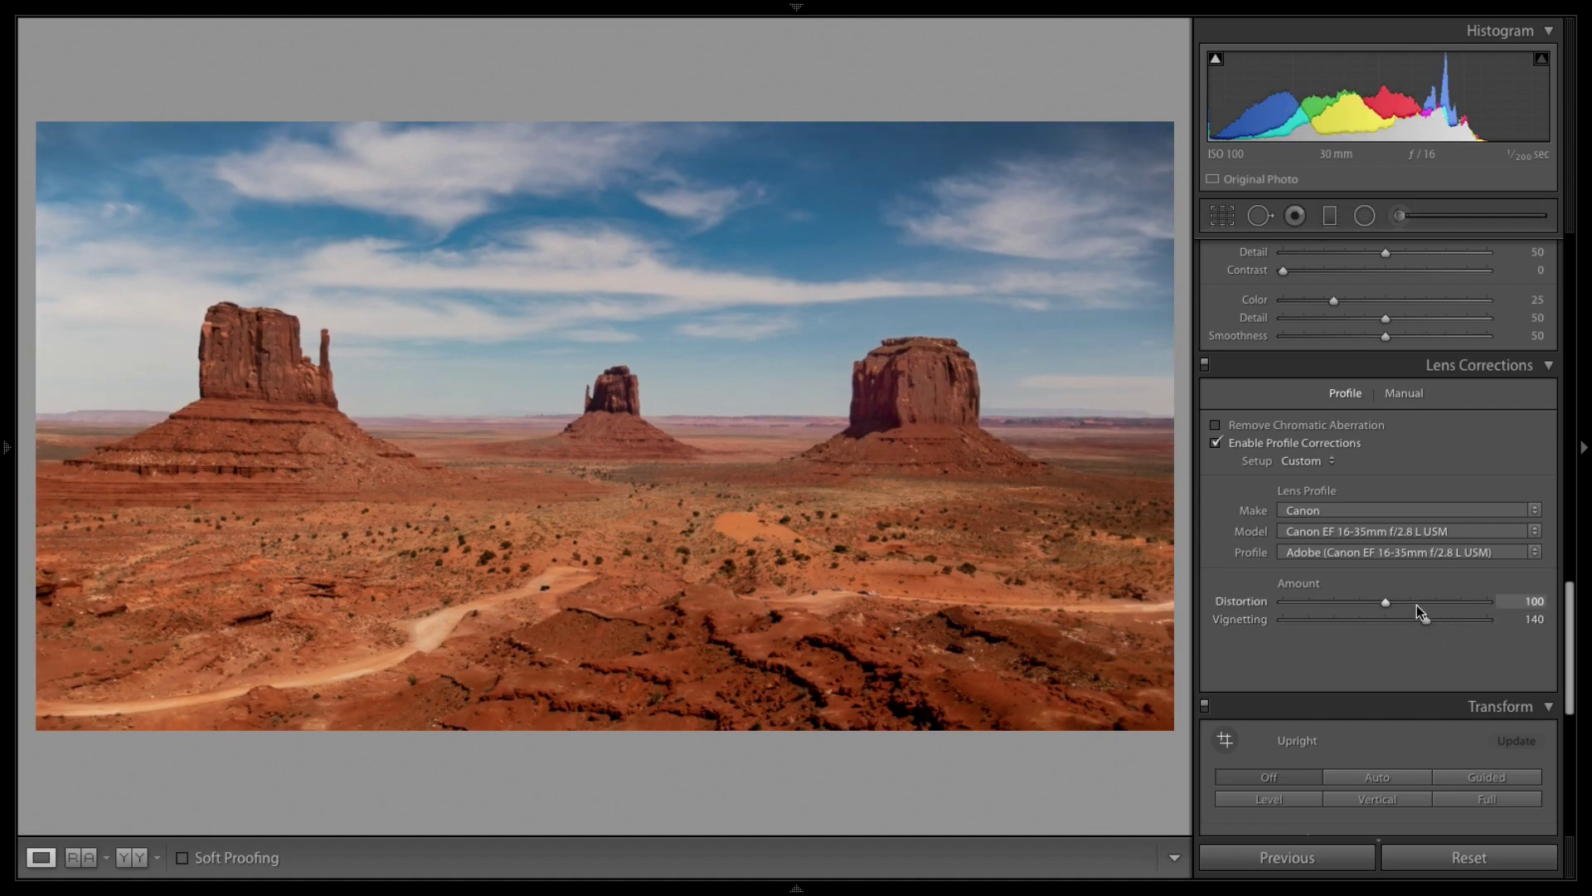
Compare the lens-corrected photo repeatedly with its before version.
{"action": "key", "text": "backslash"}
{"action": "key", "text": "backslash"}
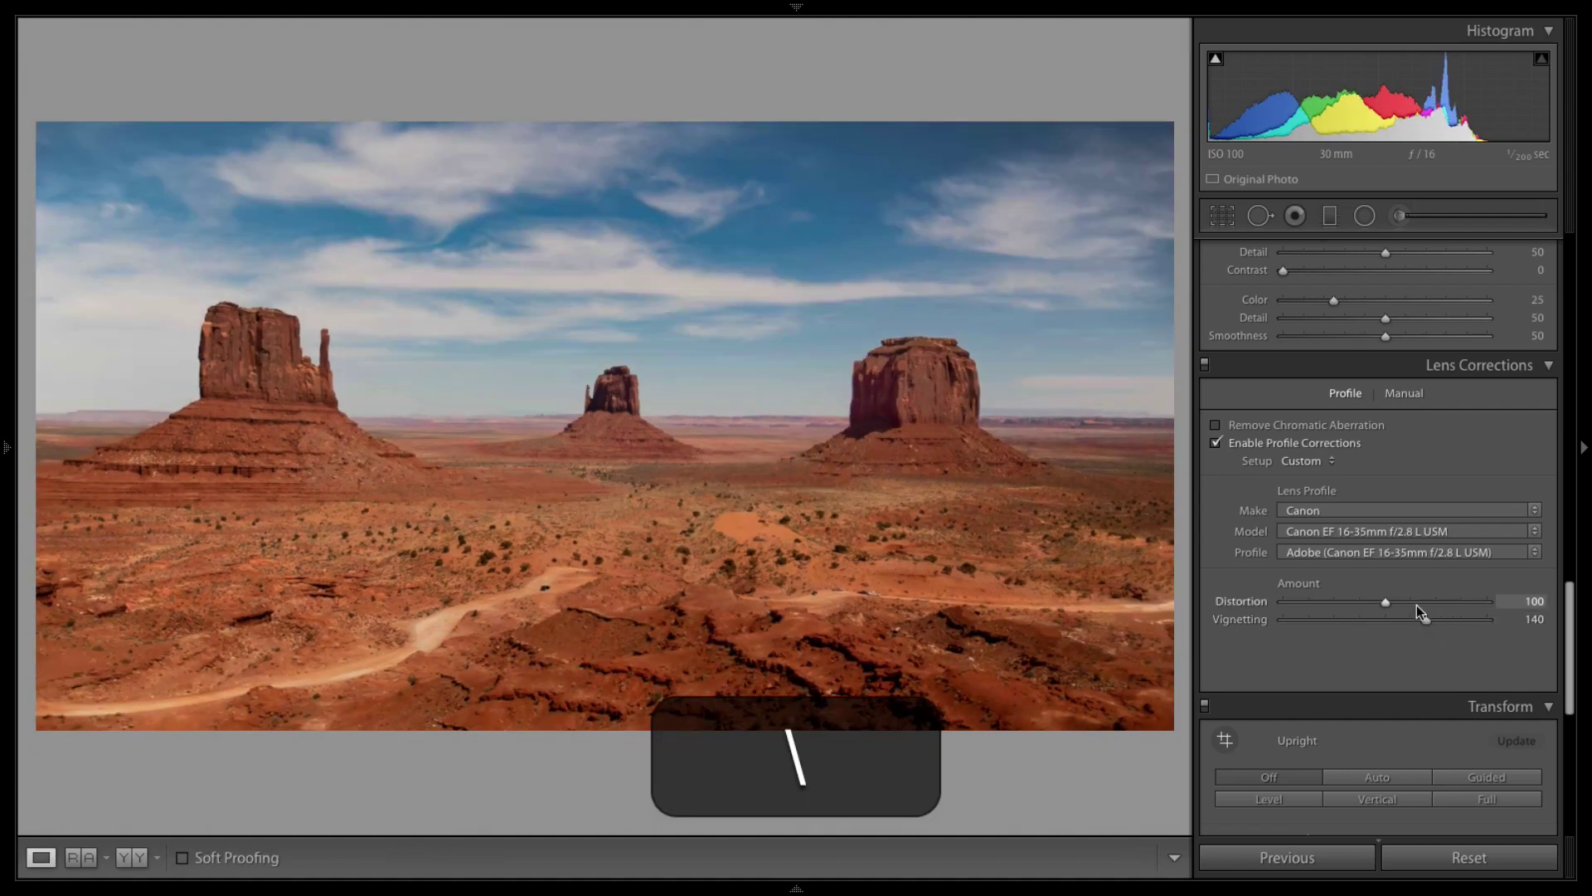
{"action": "key", "text": "backslash"}
{"action": "key", "text": "backslash"}
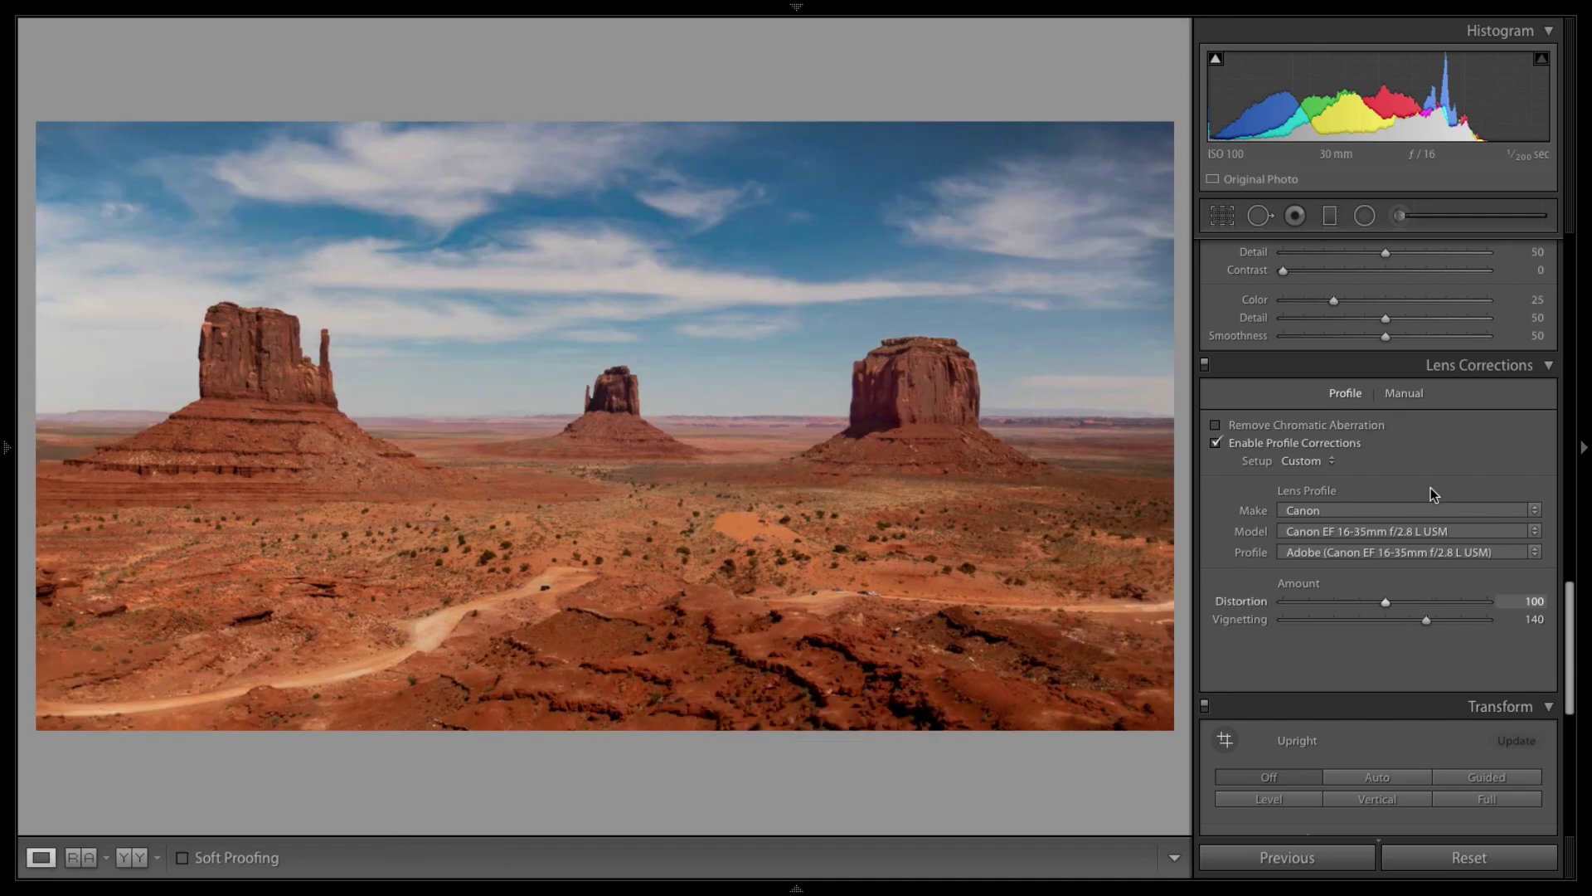
{"action": "key", "text": "backslash"}
{"action": "key", "text": "backslash"}
{"action": "key", "text": "backslash"}
{"action": "key", "text": "backslash"}
{"action": "key", "text": "backslash"}
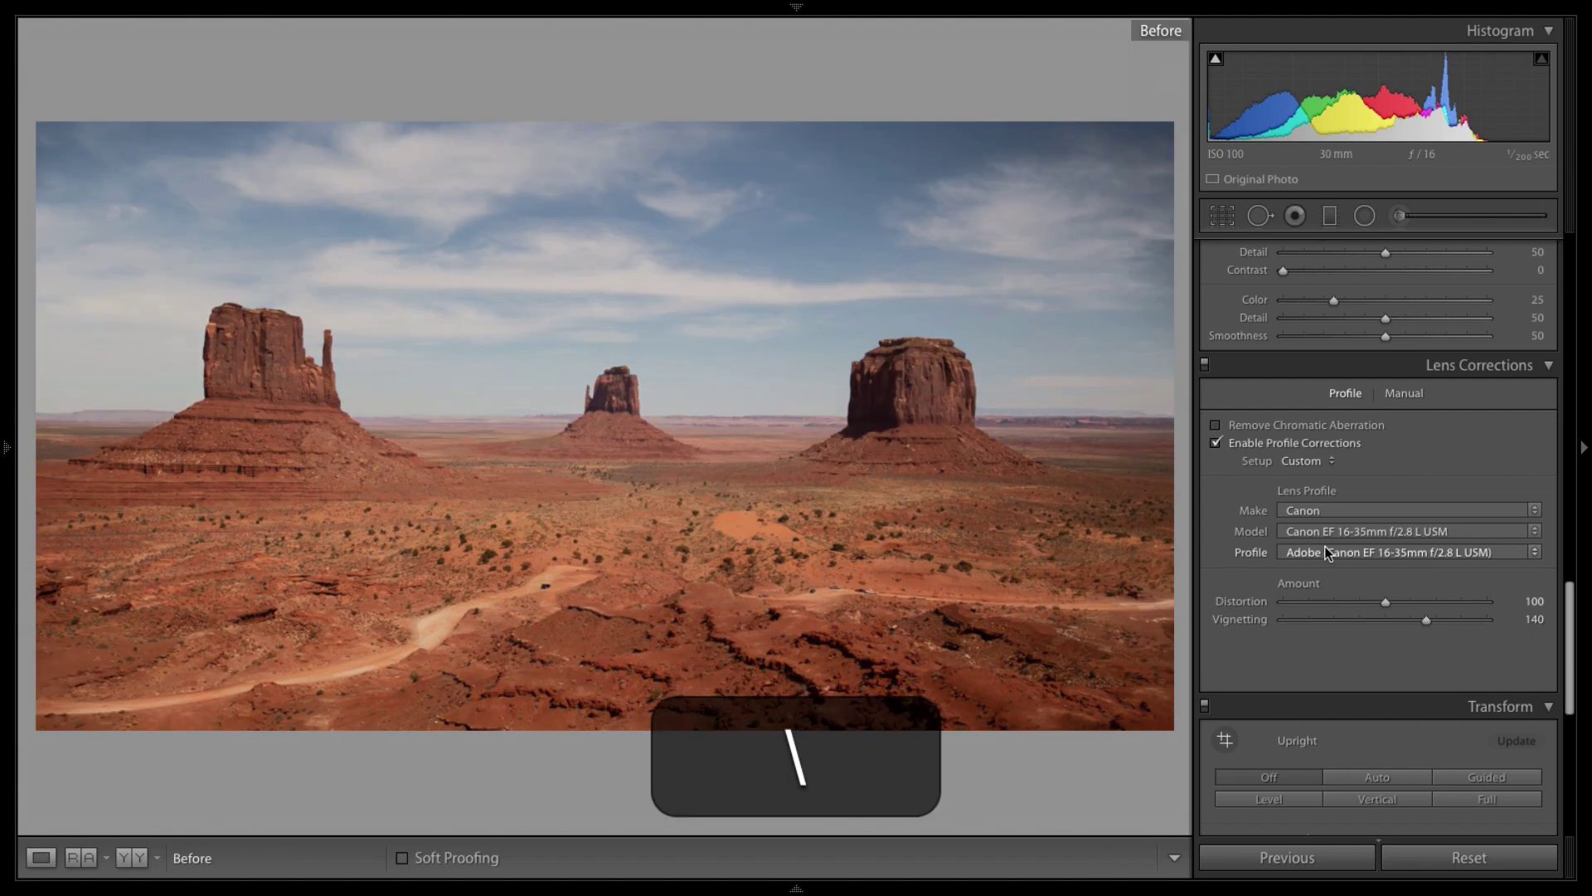
{"action": "key", "text": "backslash"}
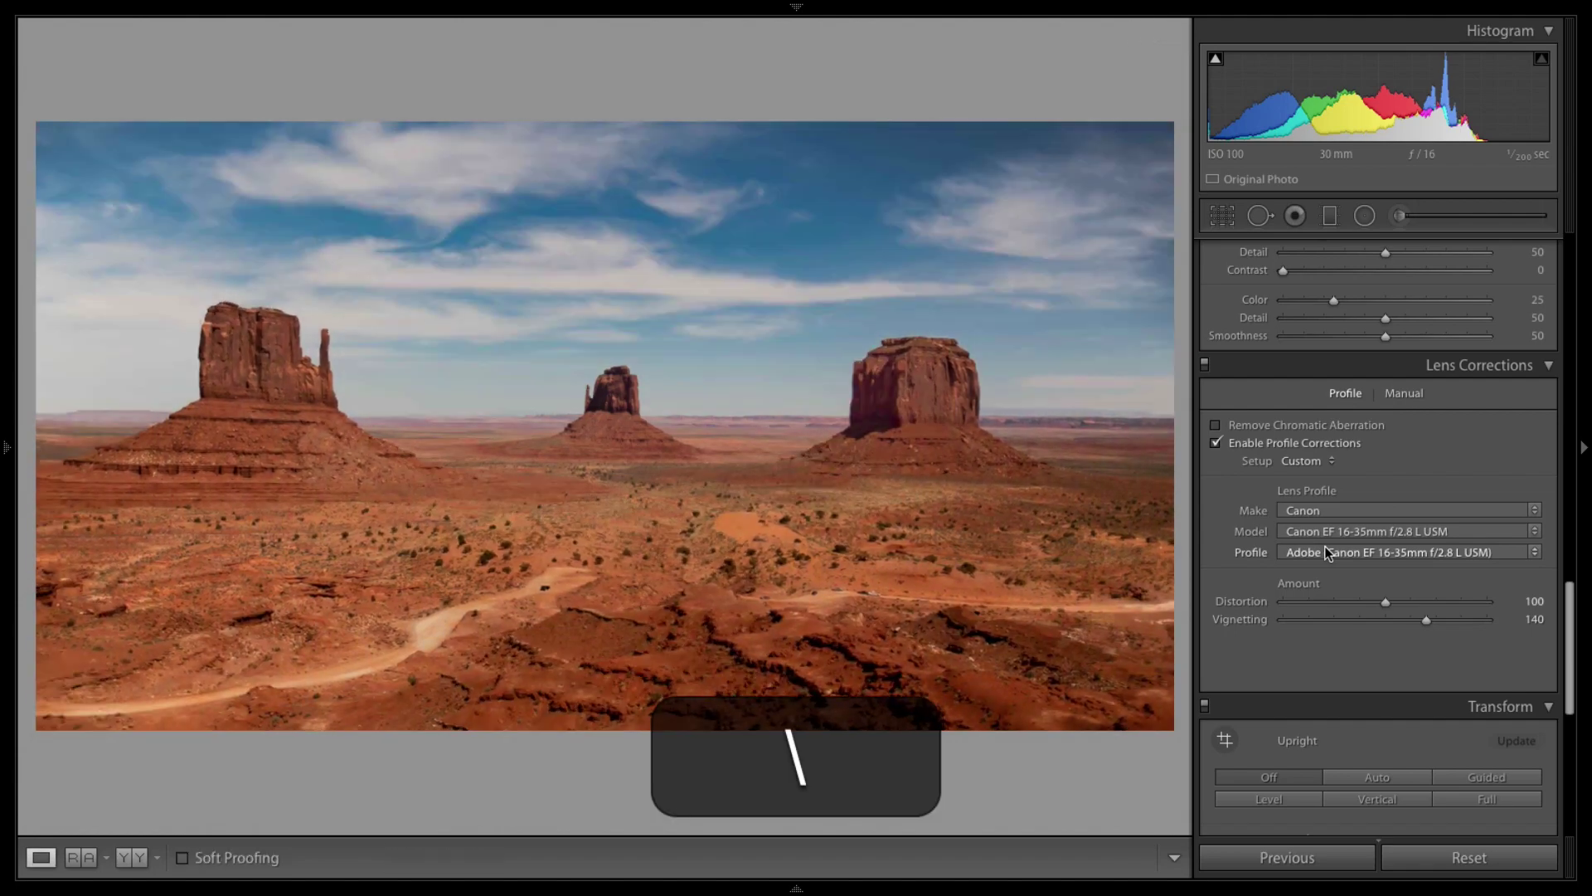
Open the Profile Browser with all profiles listed and expand the Artistic group to view its thumbnails.
{"action": "left_click_drag", "start_coordinate": [1570, 638], "coordinate": [1582, 98]}
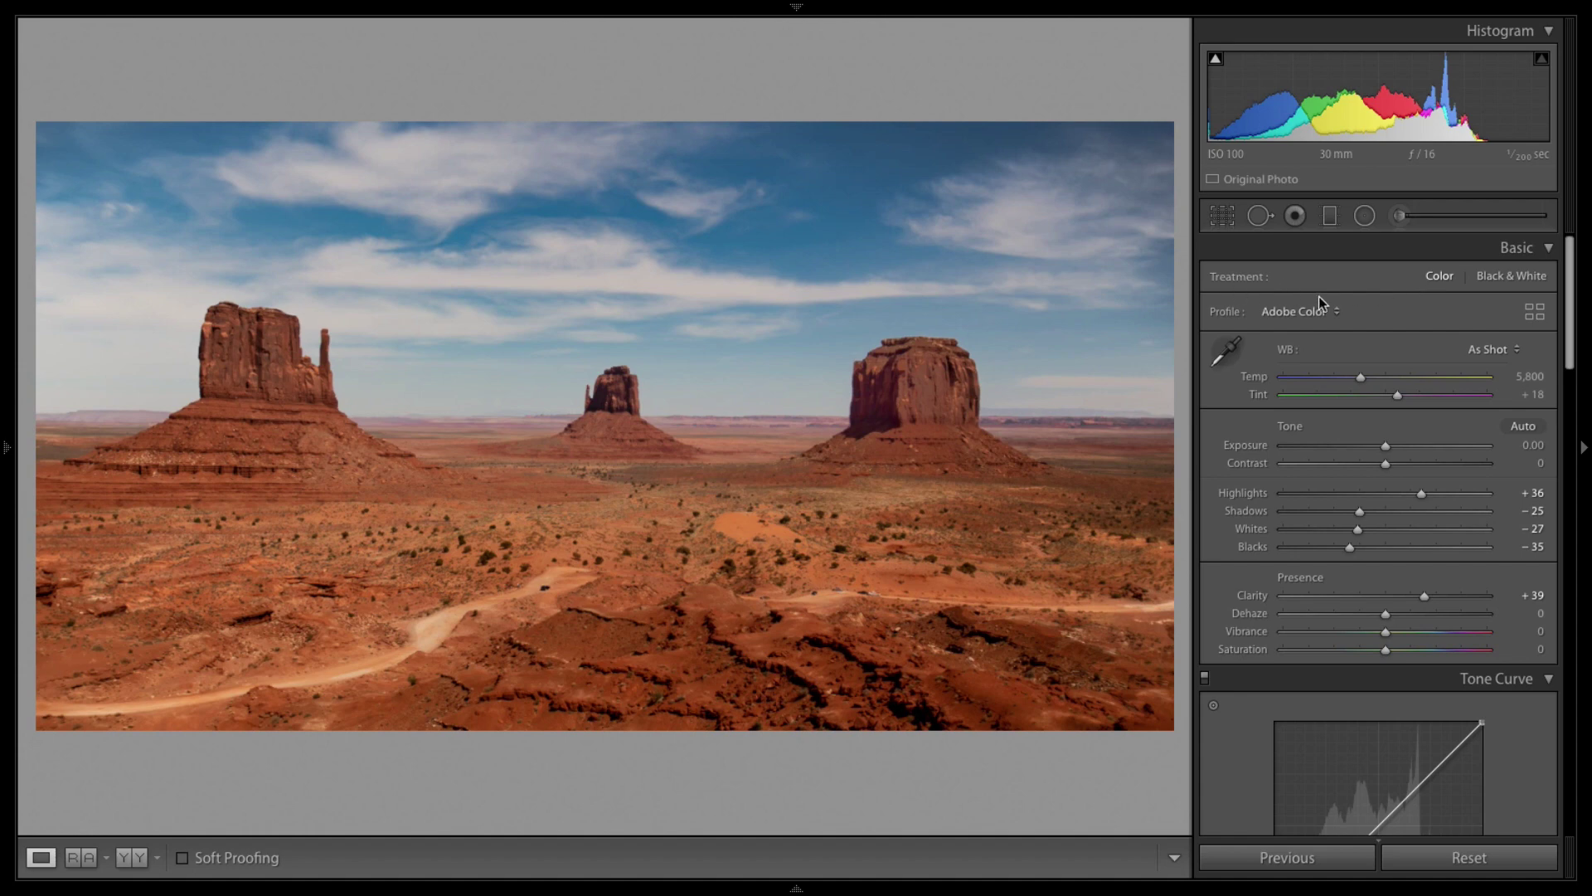
{"action": "left_click", "coordinate": [1534, 311]}
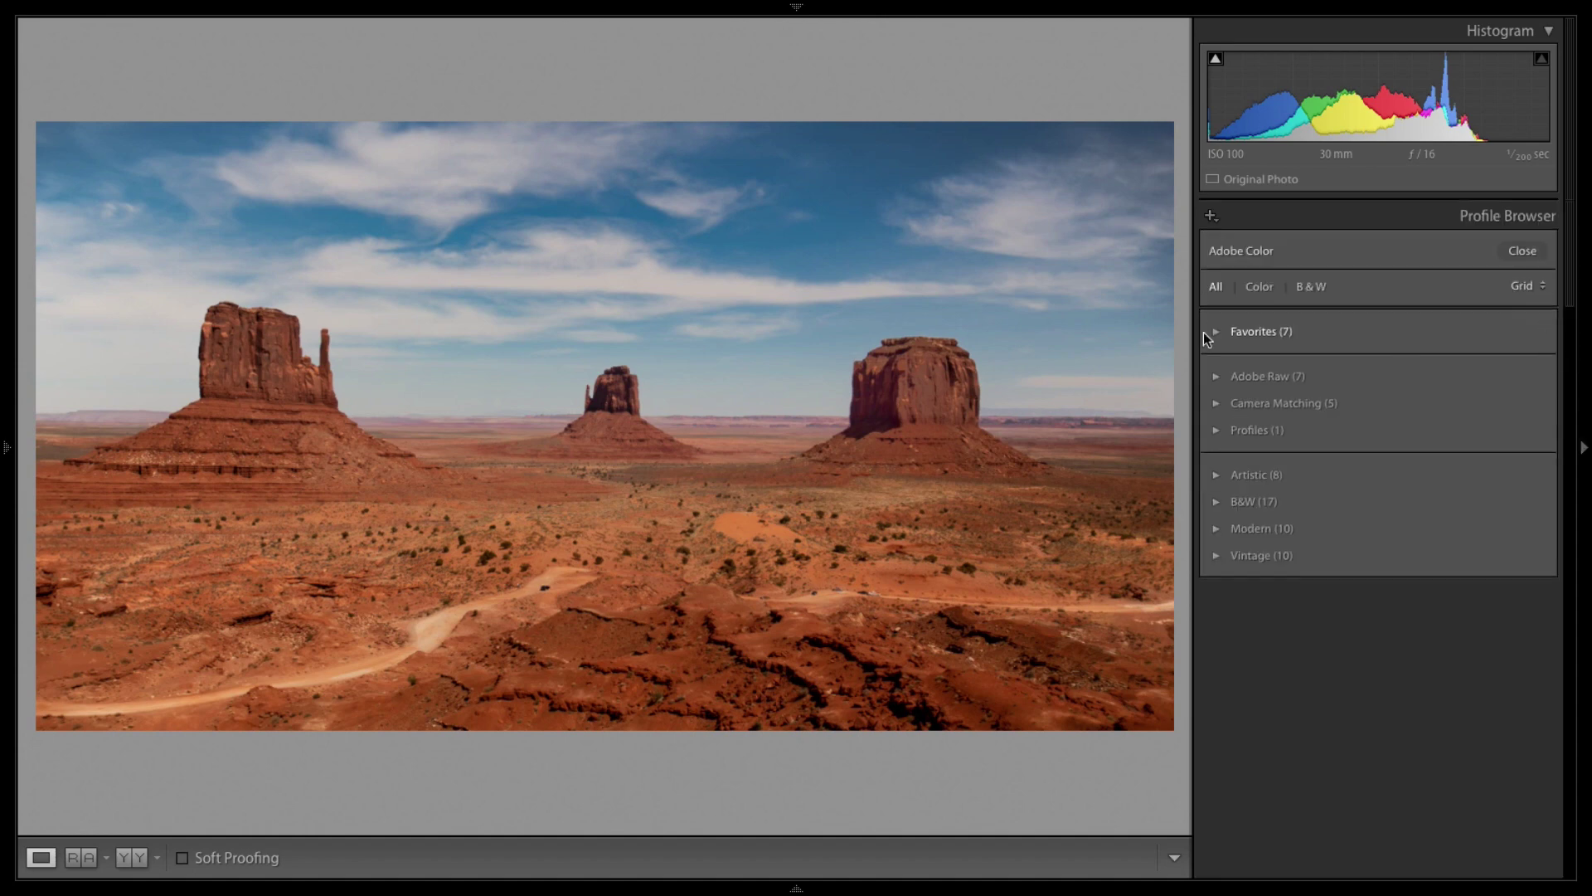
{"action": "left_click", "coordinate": [1259, 286]}
{"action": "left_click", "coordinate": [1216, 287]}
{"action": "left_click", "coordinate": [1217, 476]}
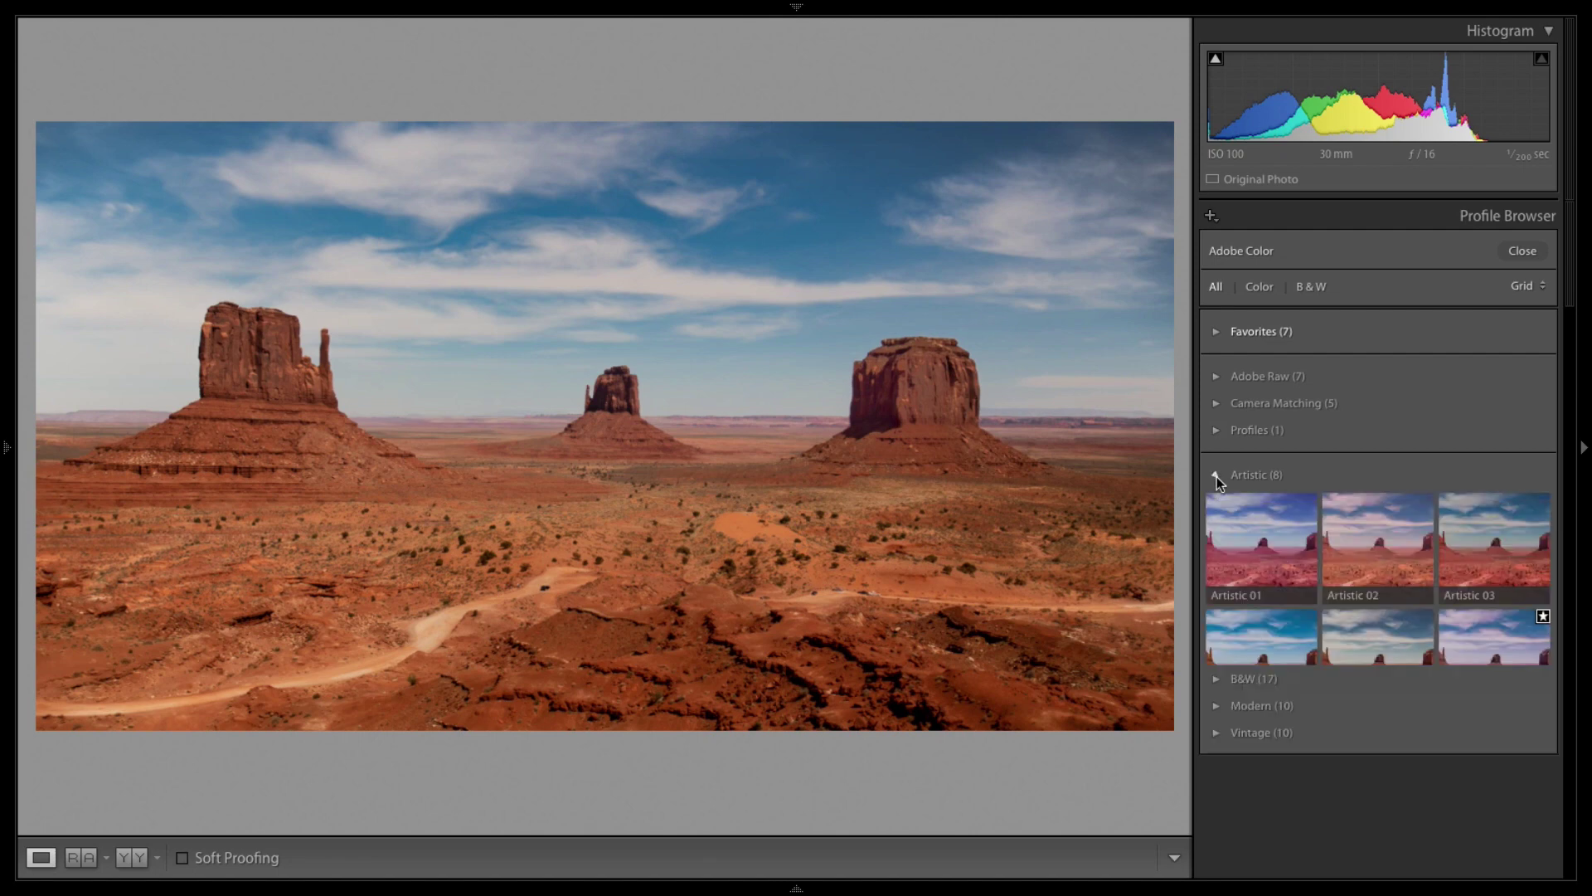
{"action": "scroll", "coordinate": [1502, 725], "scroll_direction": "down", "scroll_amount": 2}
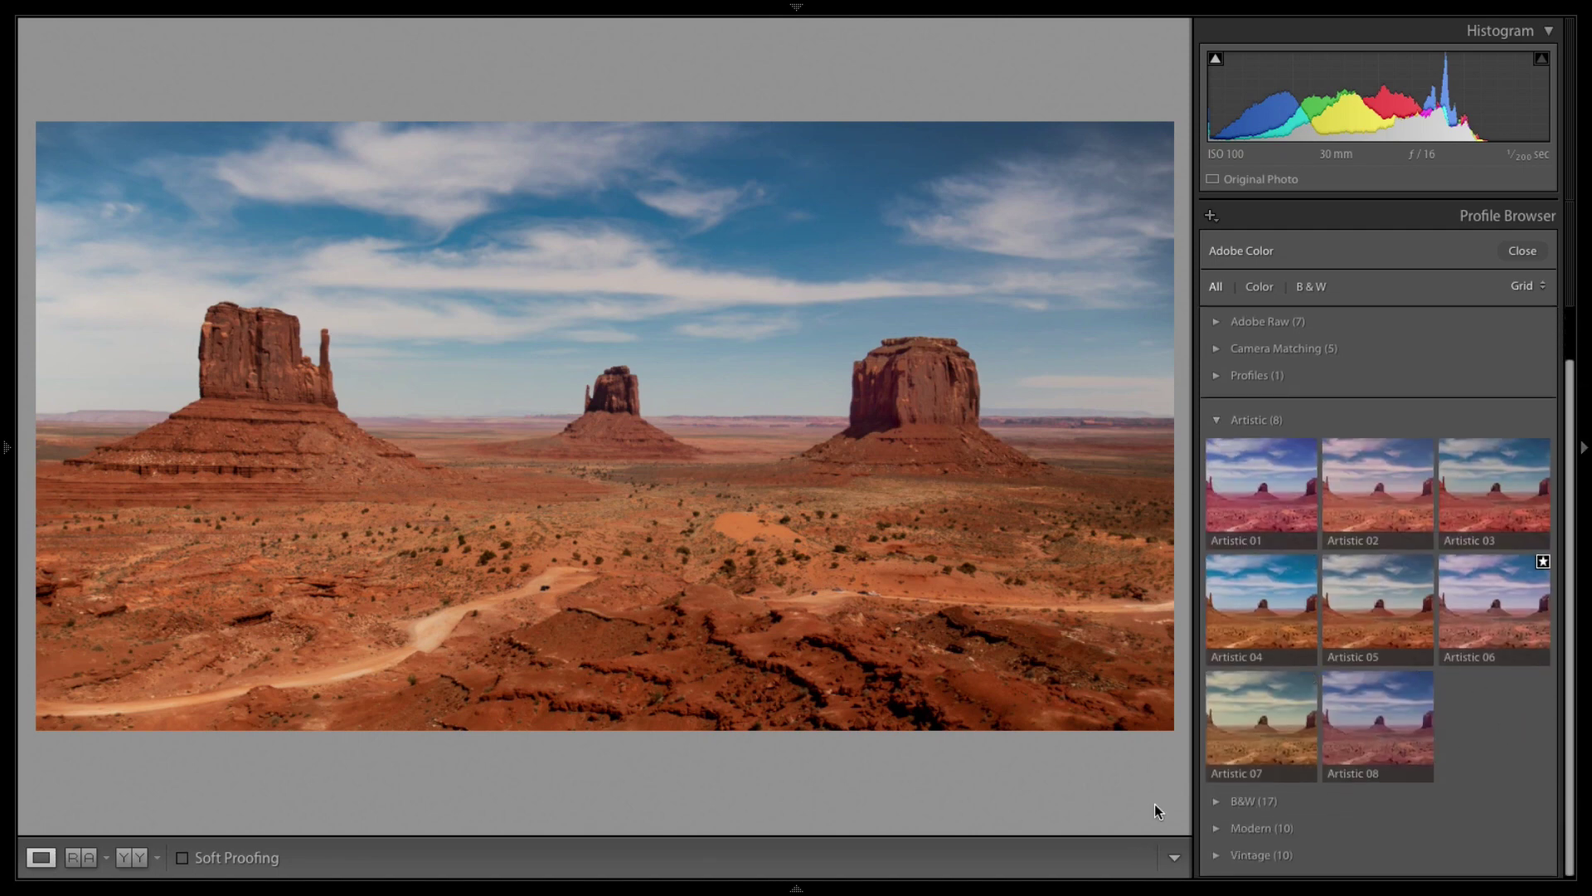
Preview the B&W profiles on the photo, including B&W 11, and collapse their group.
{"action": "left_click", "coordinate": [1216, 801]}
{"action": "scroll", "coordinate": [1471, 648], "scroll_direction": "down", "scroll_amount": 5}
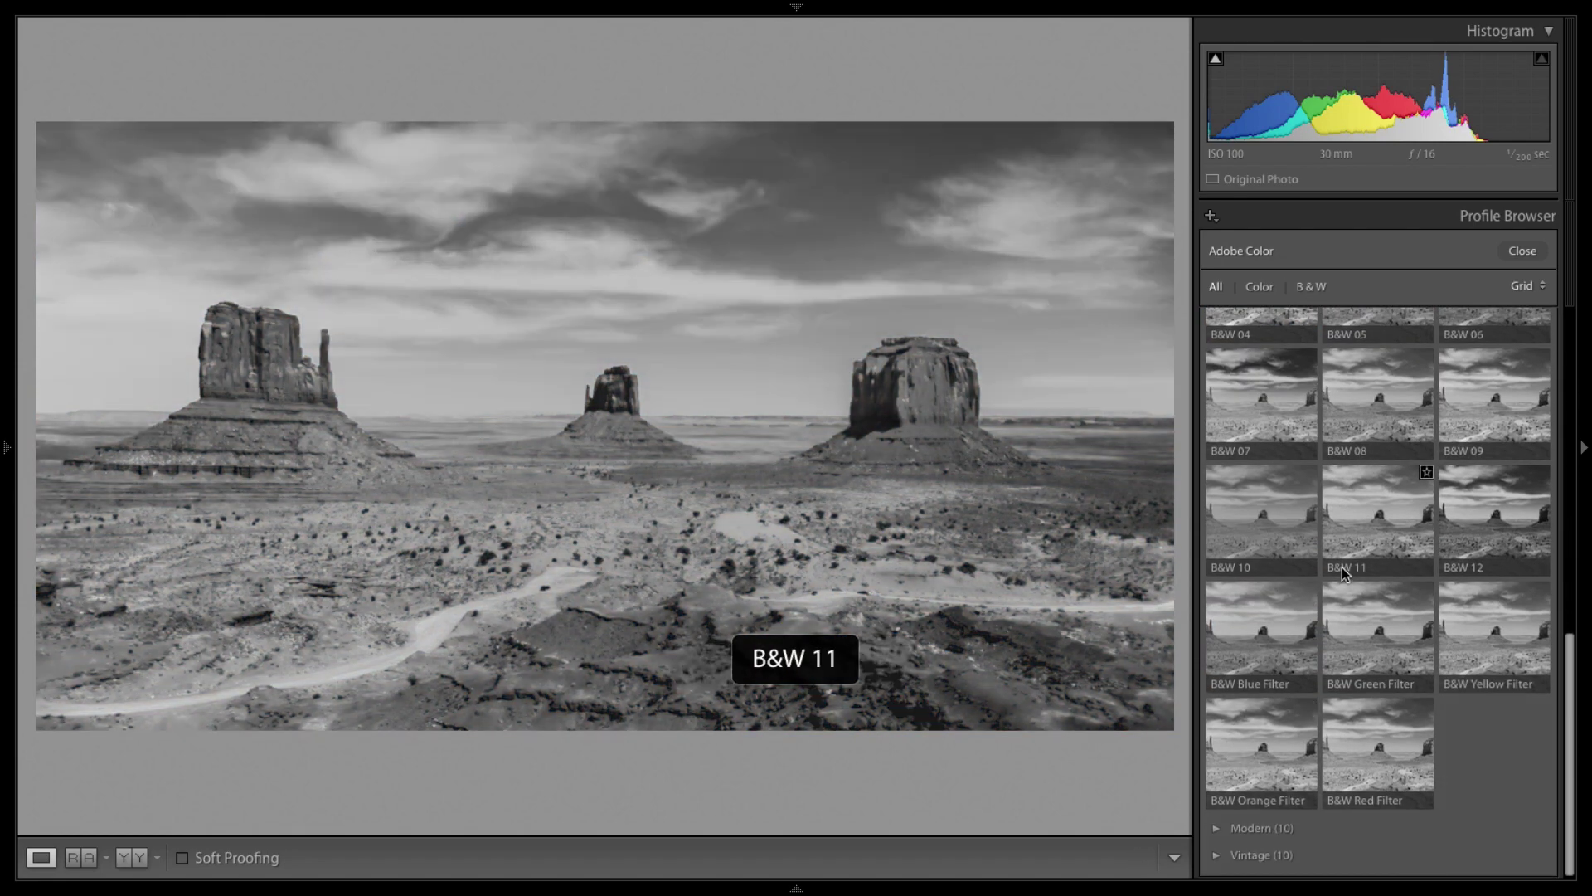
{"action": "scroll", "coordinate": [1539, 746], "scroll_direction": "up", "scroll_amount": 4}
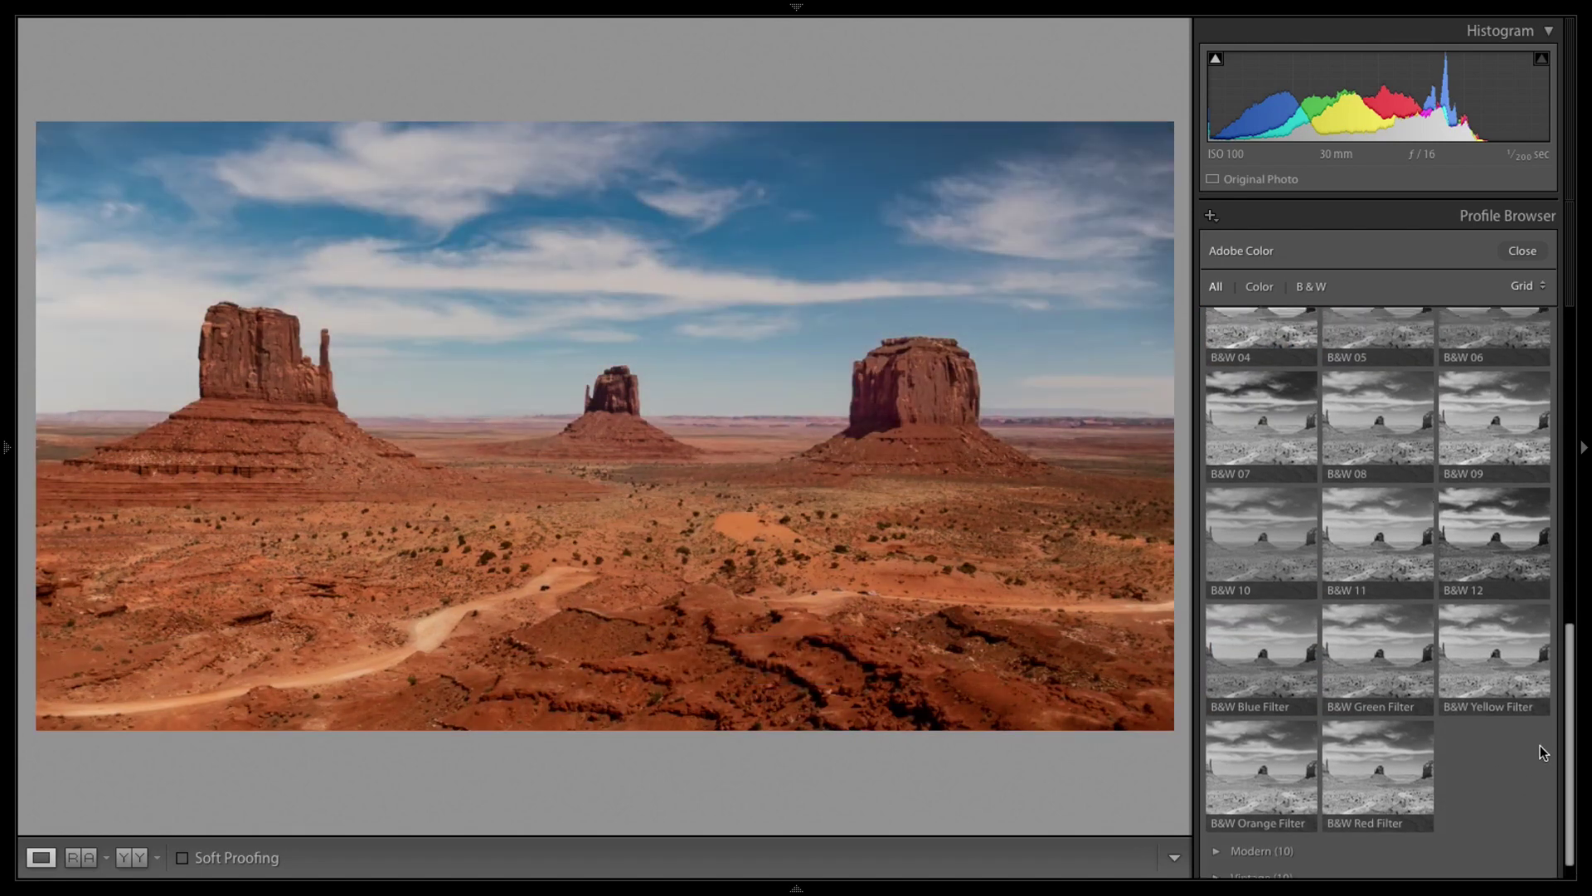
{"action": "scroll", "coordinate": [1564, 605], "scroll_direction": "up", "scroll_amount": 3}
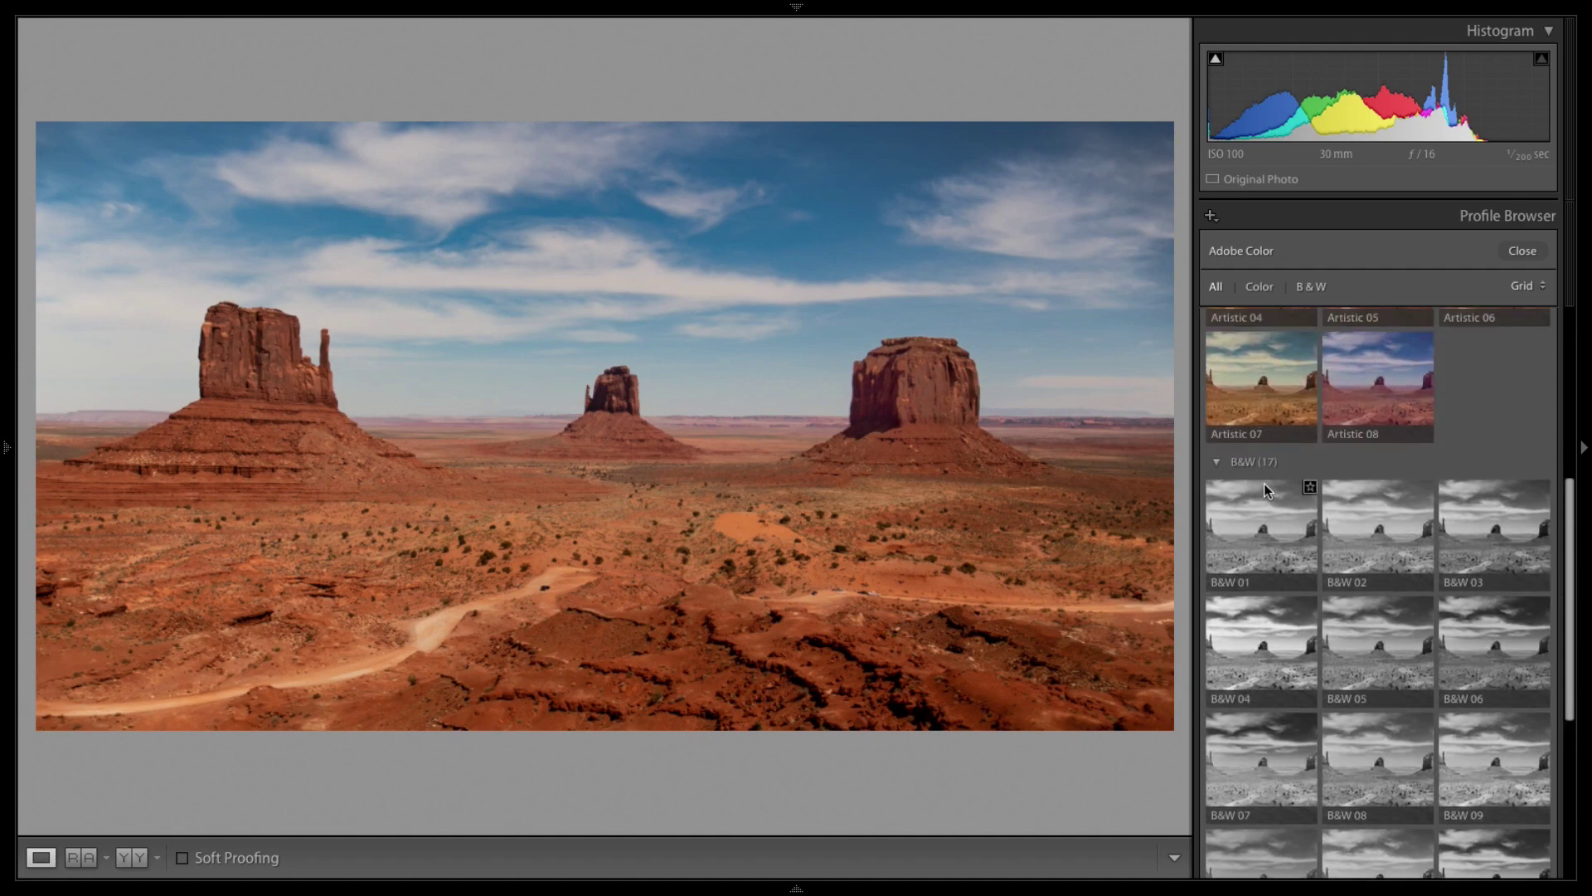
{"action": "left_click", "coordinate": [1213, 456]}
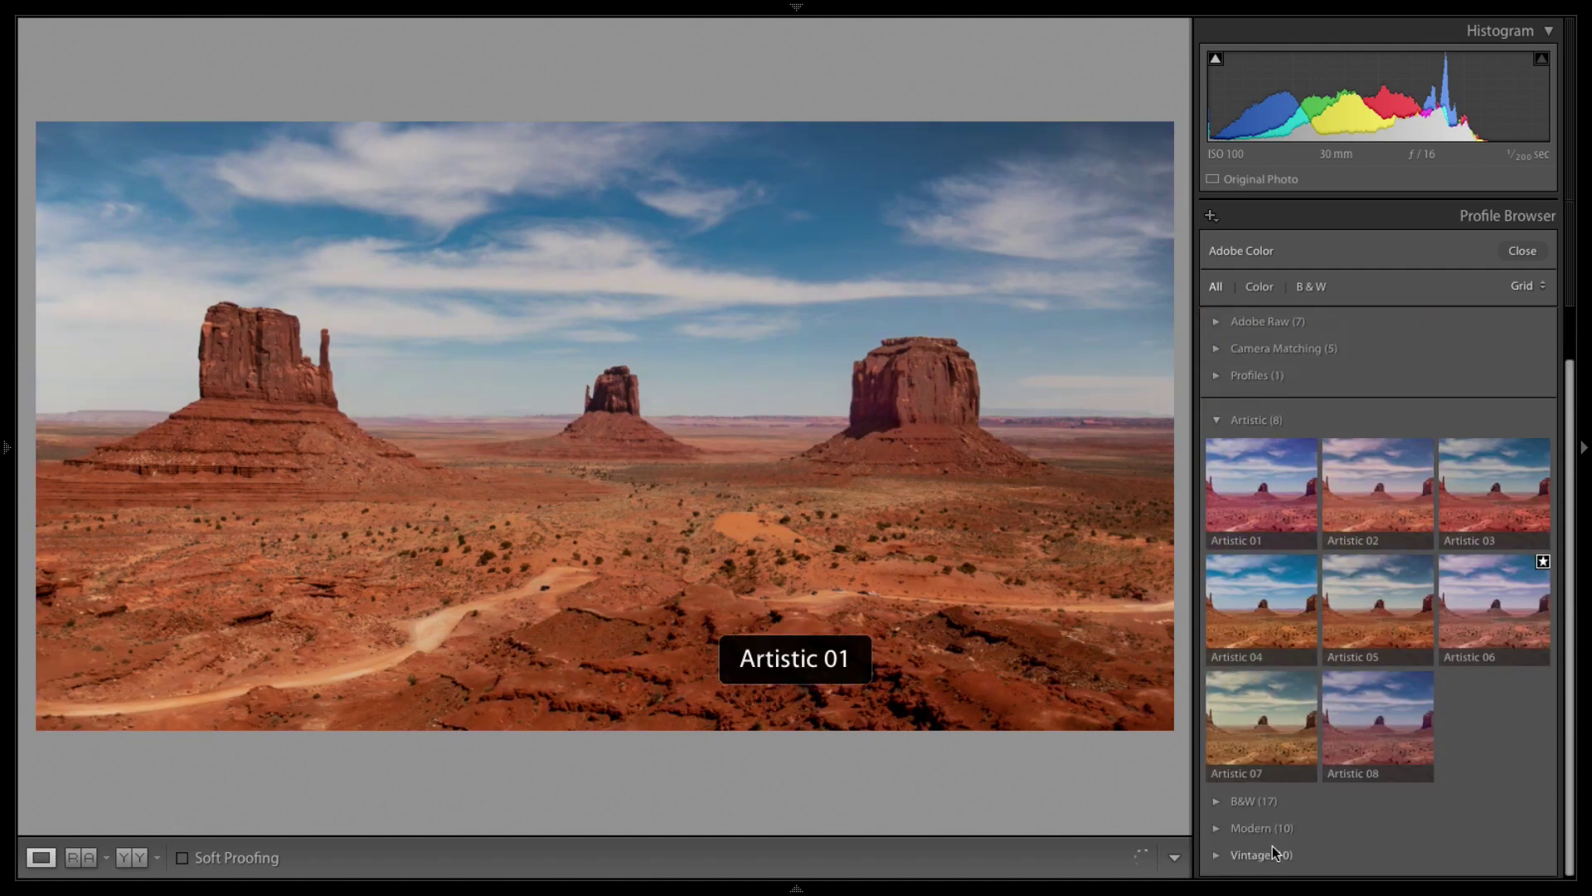
Expand the Vintage and Modern profile groups and preview their profiles on the photo, including Vintage 06 and Modern 03.
{"action": "left_click", "coordinate": [1213, 854]}
{"action": "scroll", "coordinate": [1355, 832], "scroll_direction": "down", "scroll_amount": 6}
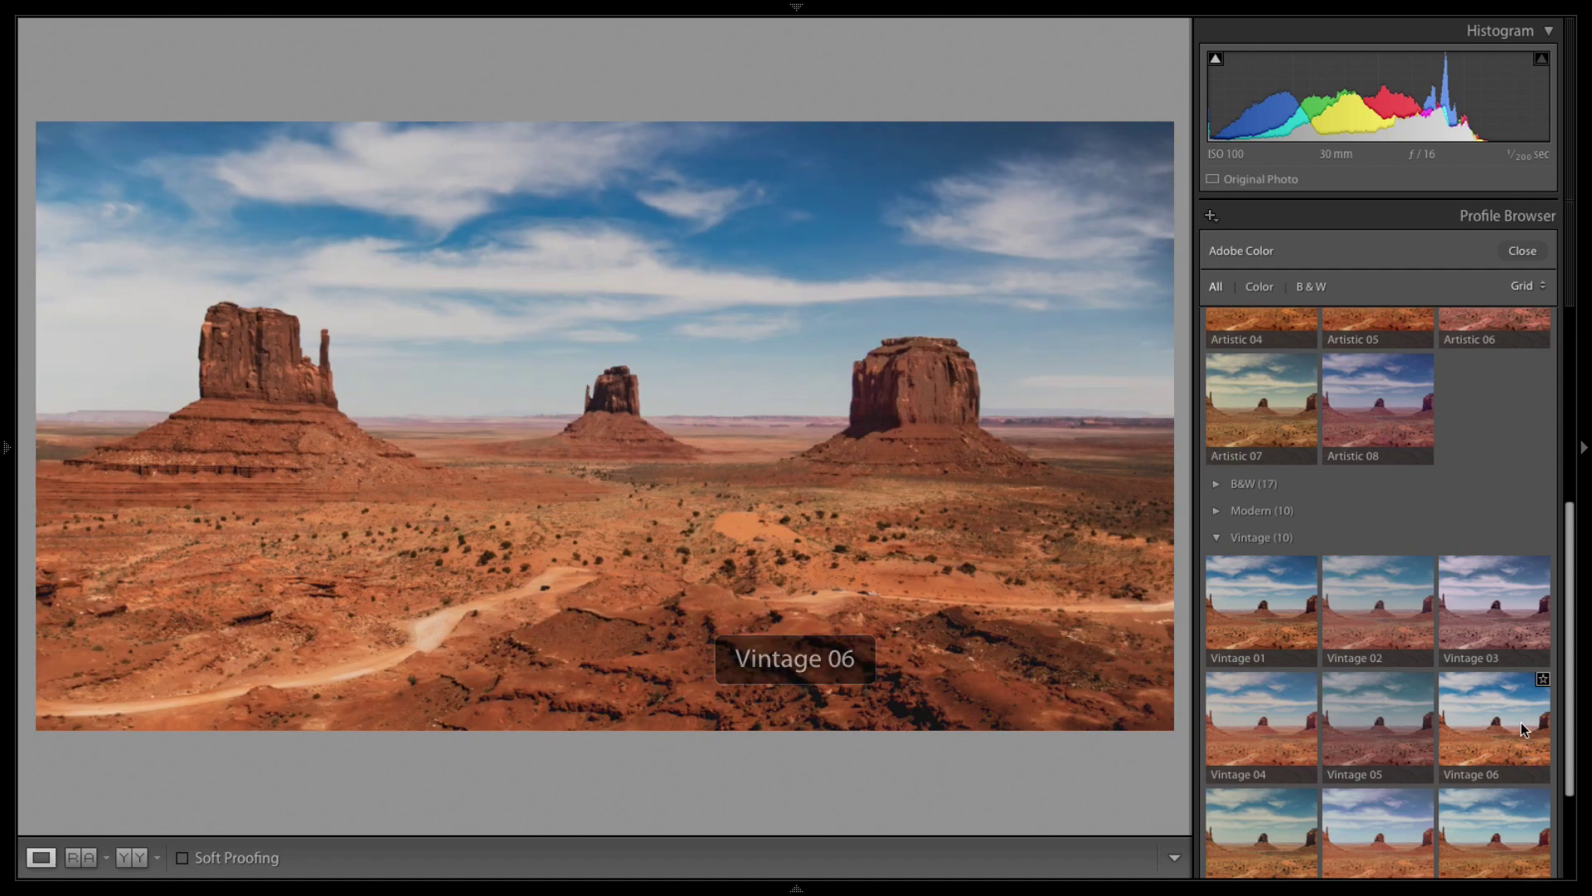
{"action": "left_click_drag", "start_coordinate": [1573, 614], "coordinate": [1579, 406]}
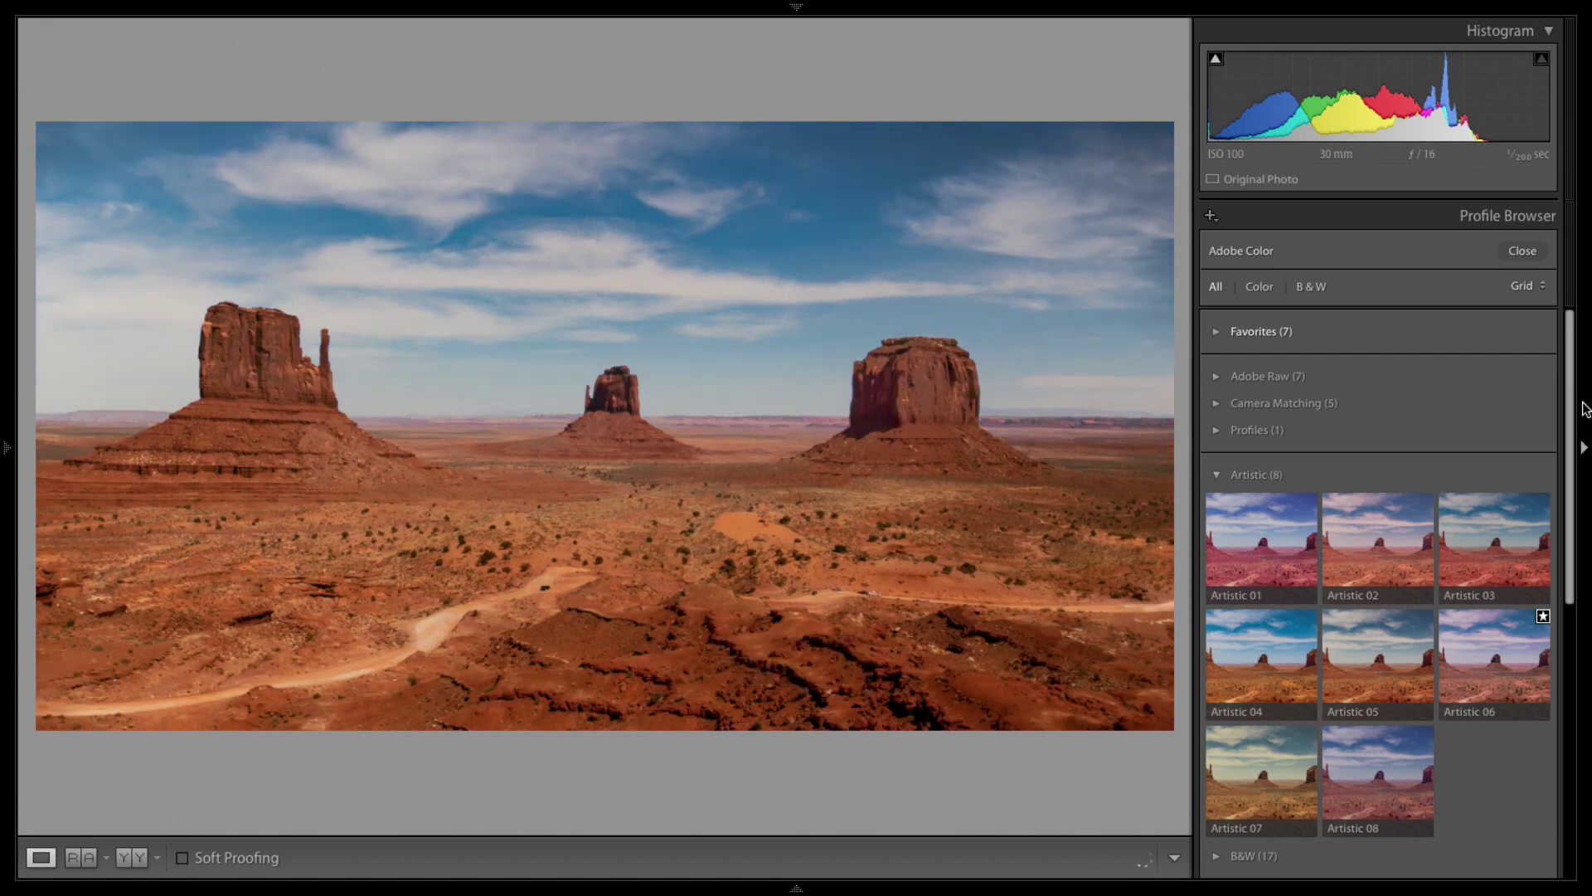
{"action": "scroll", "coordinate": [1561, 470], "scroll_direction": "down", "scroll_amount": 2}
{"action": "scroll", "coordinate": [1562, 470], "scroll_direction": "down", "scroll_amount": 10}
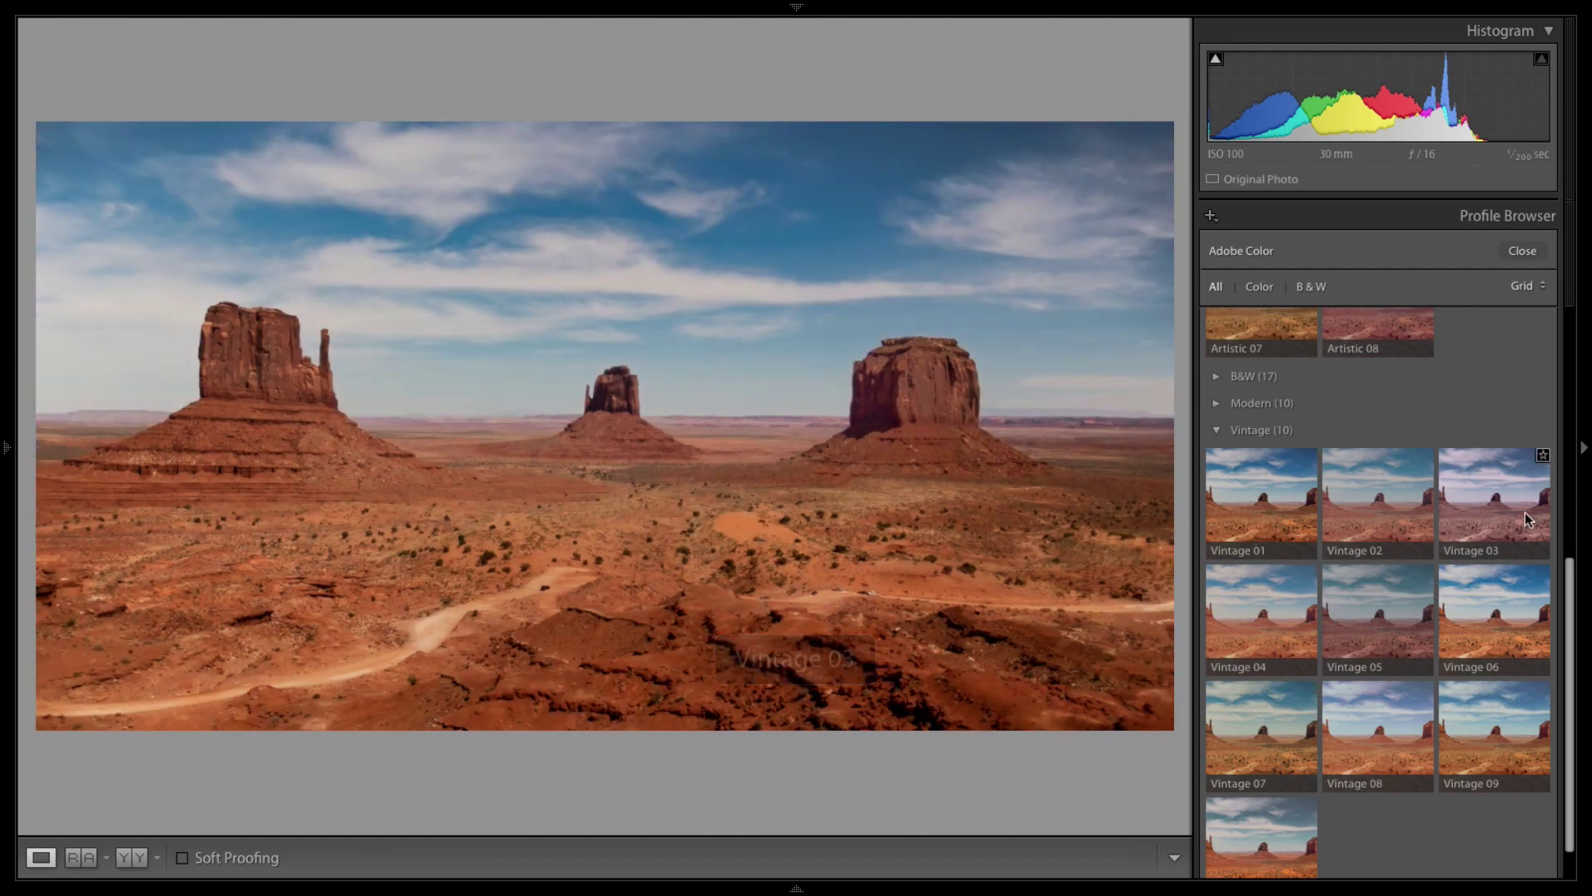
{"action": "left_click", "coordinate": [1216, 405]}
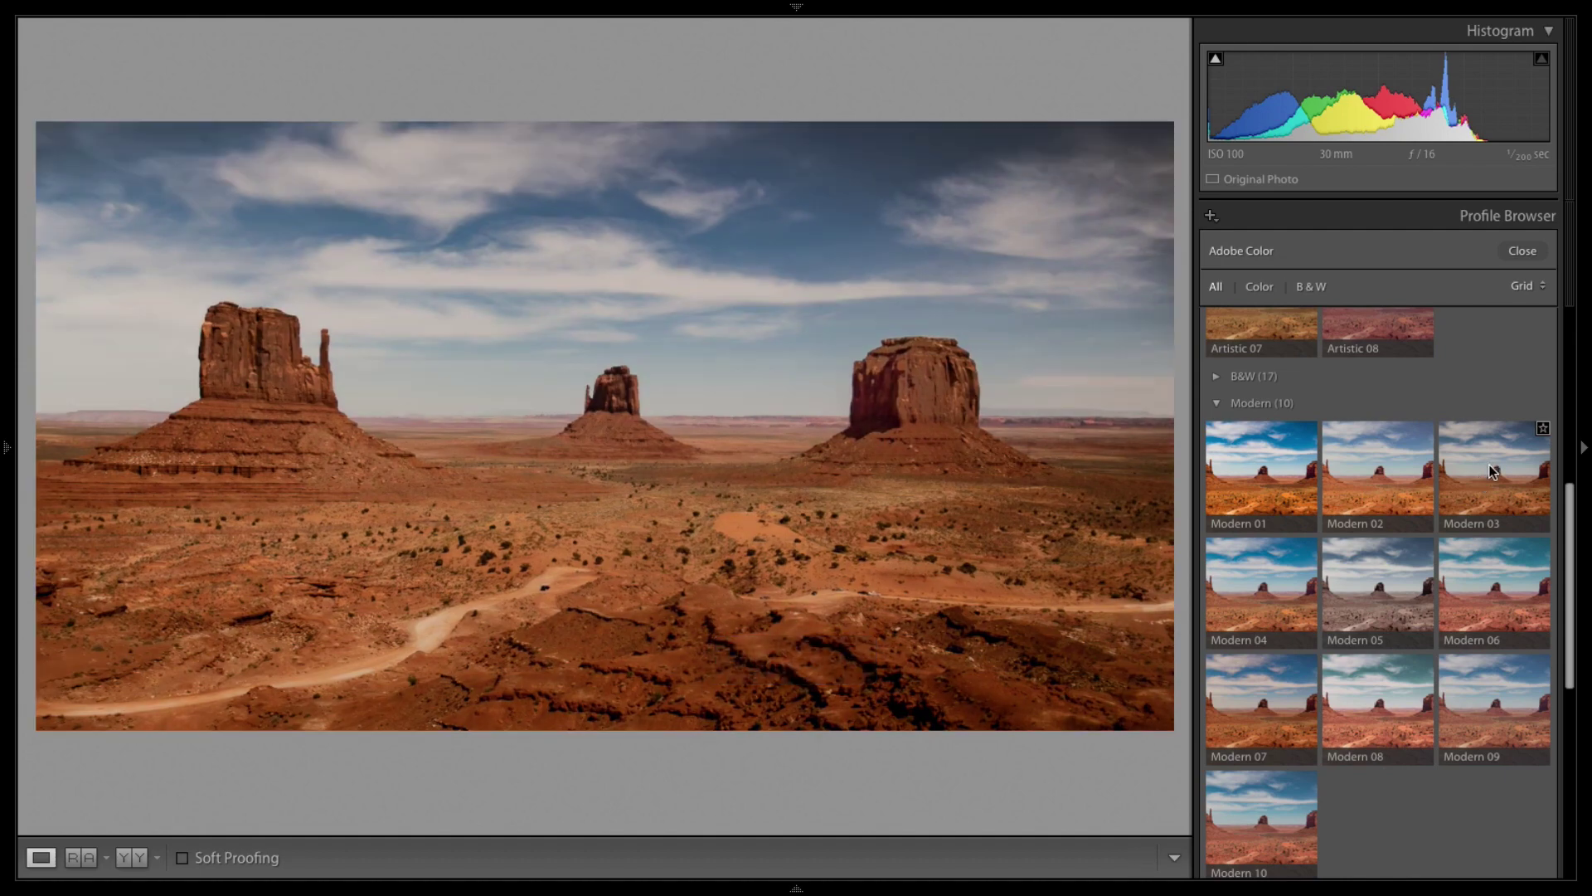
{"action": "scroll", "coordinate": [1493, 348], "scroll_direction": "down", "scroll_amount": 5}
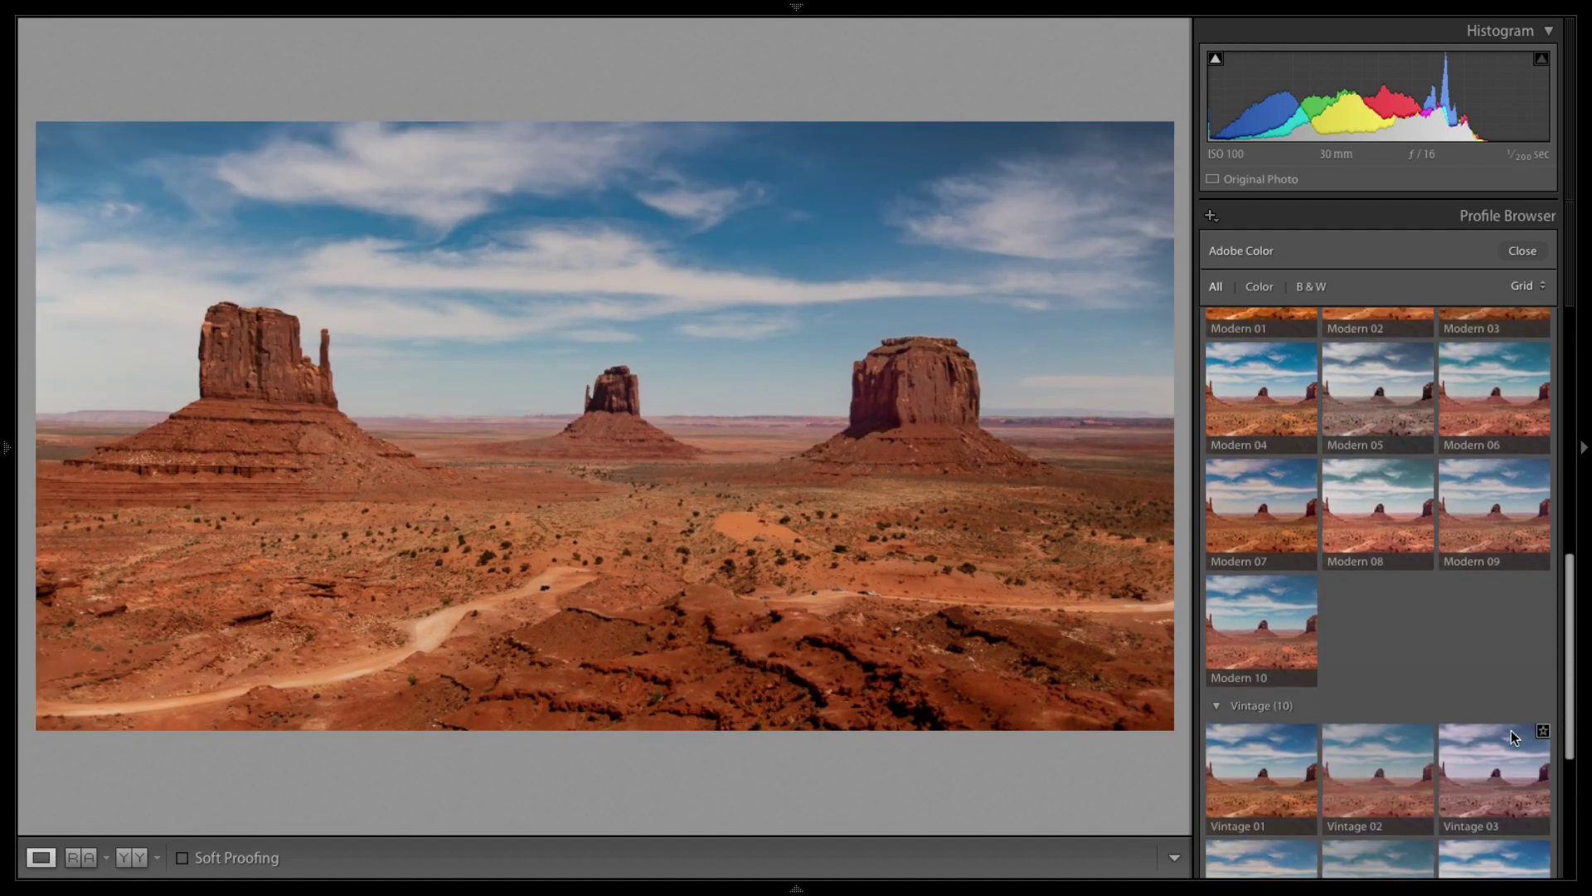
Apply the Vintage 06 profile to the photo, test its Amount up to 200 and reset it to 100.
{"action": "scroll", "coordinate": [1501, 746], "scroll_direction": "down", "scroll_amount": 3}
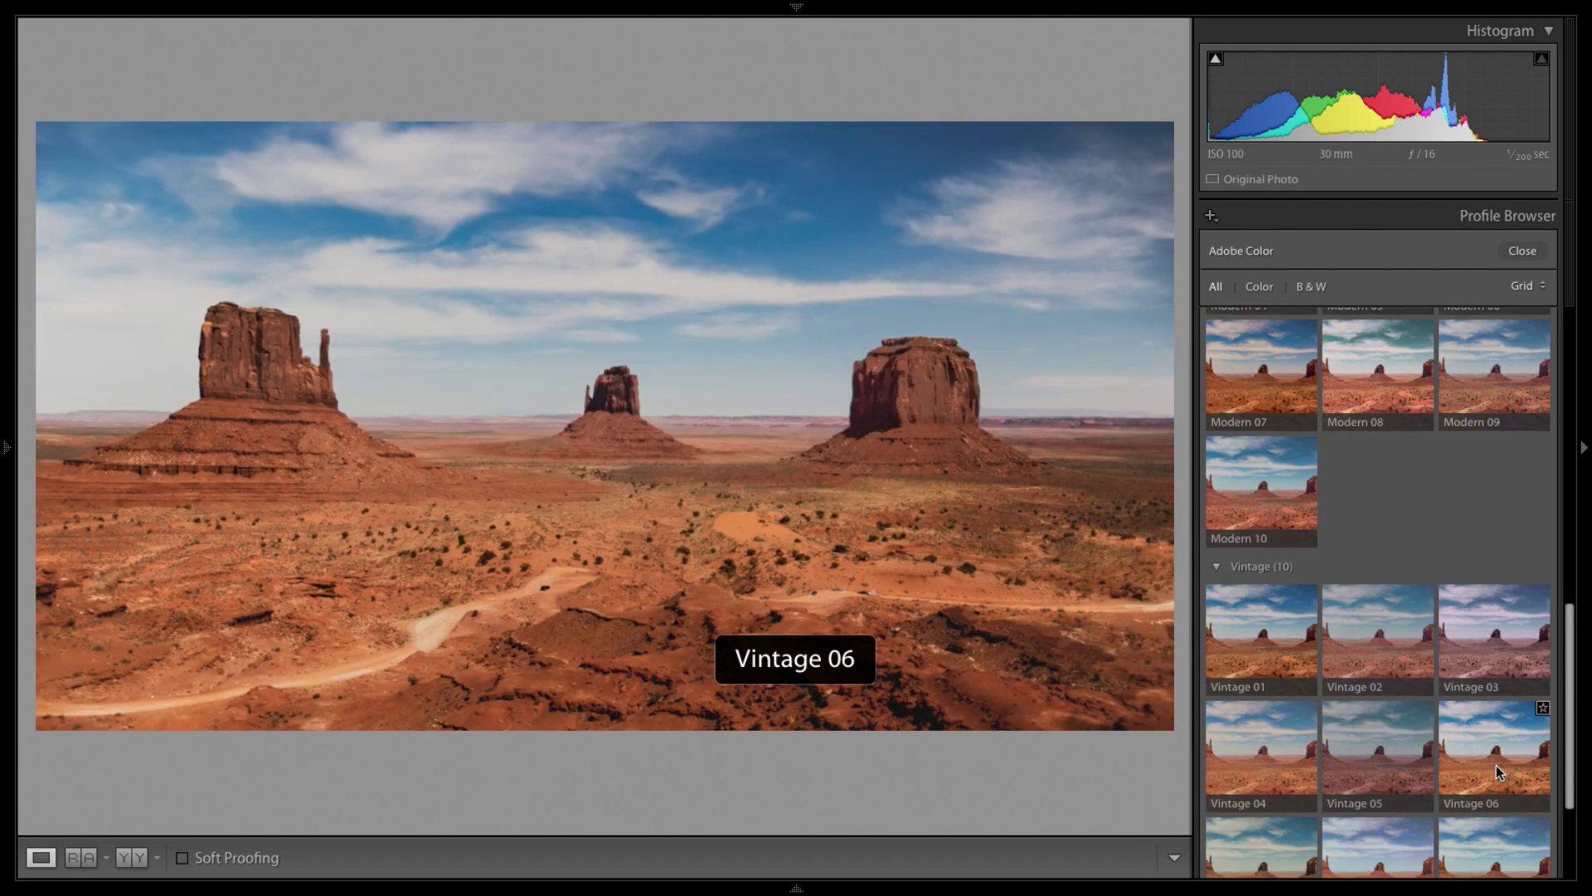
{"action": "left_click", "coordinate": [1496, 764]}
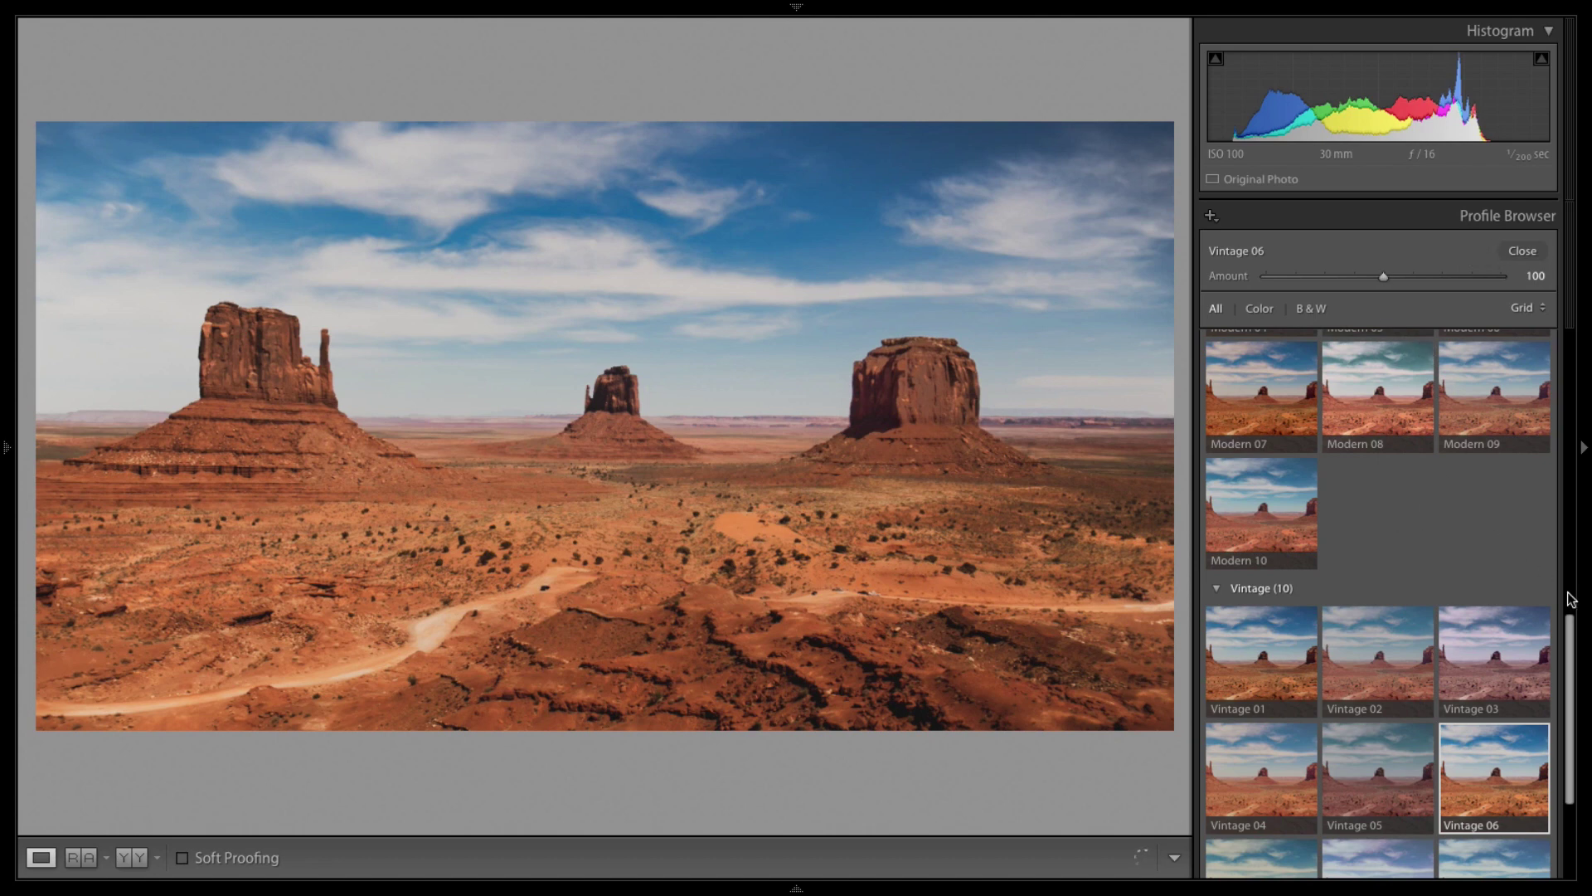
{"action": "left_click_drag", "start_coordinate": [1574, 684], "coordinate": [1488, 285]}
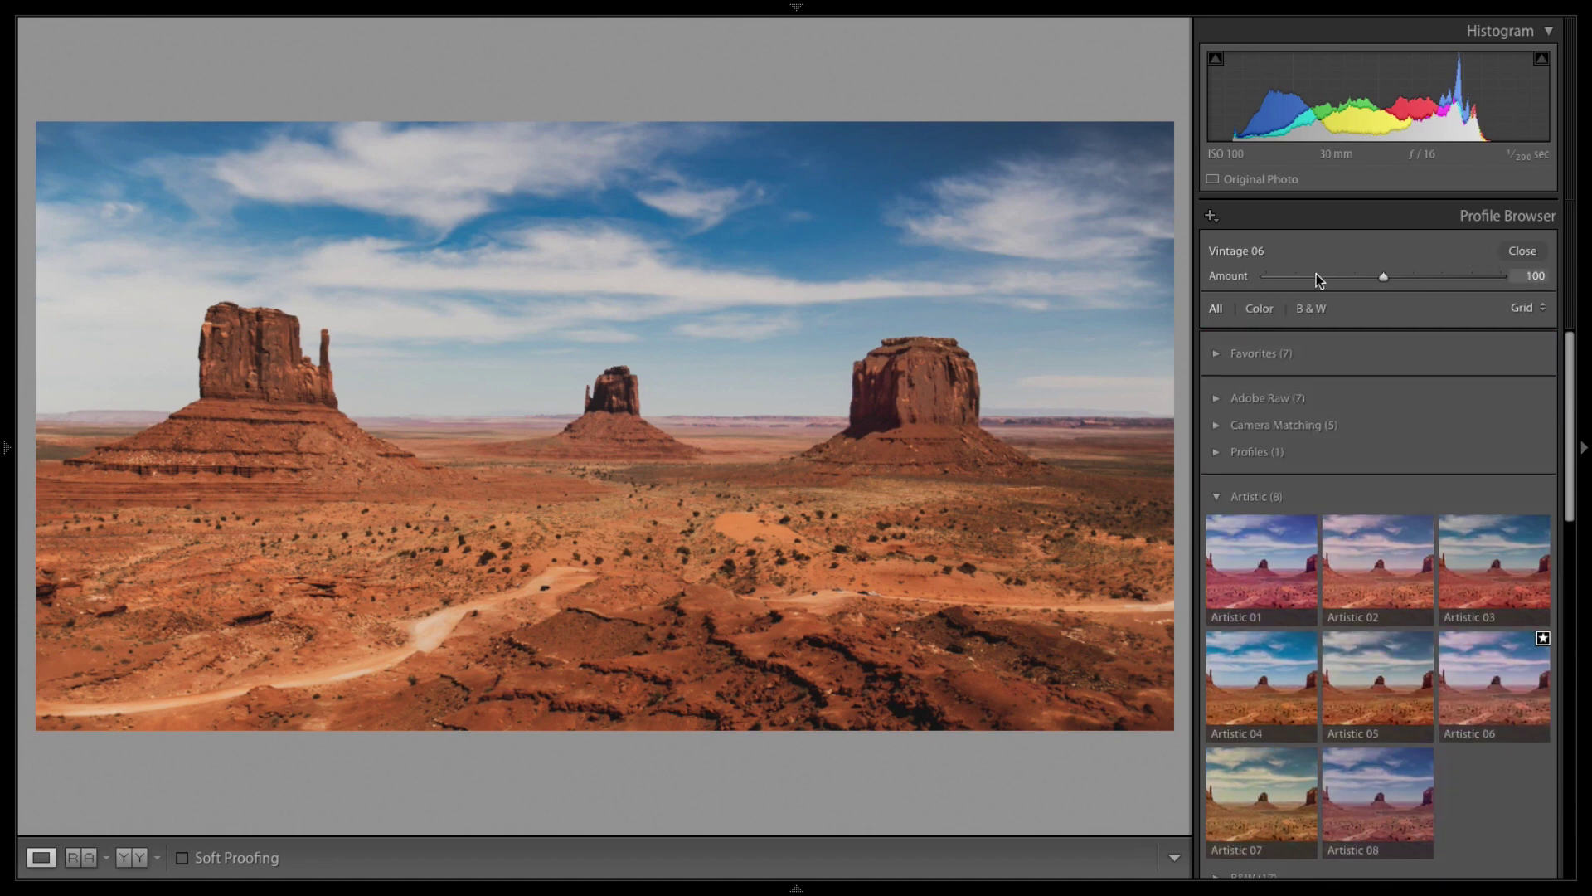
{"action": "left_click_drag", "start_coordinate": [1262, 277], "coordinate": [1553, 281]}
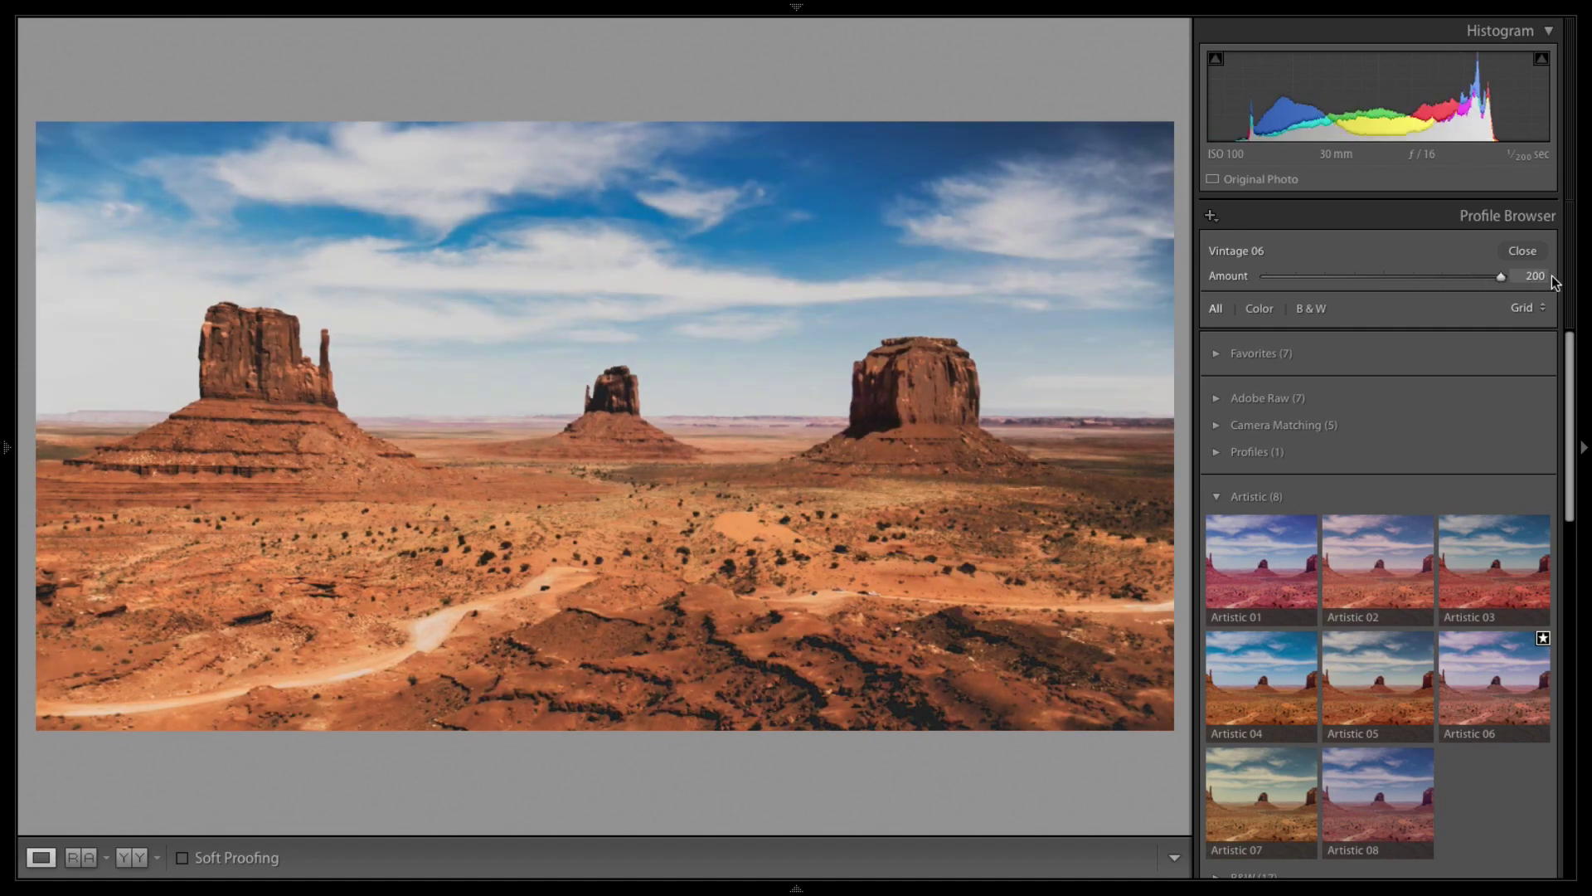
{"action": "double_click", "coordinate": [1446, 276]}
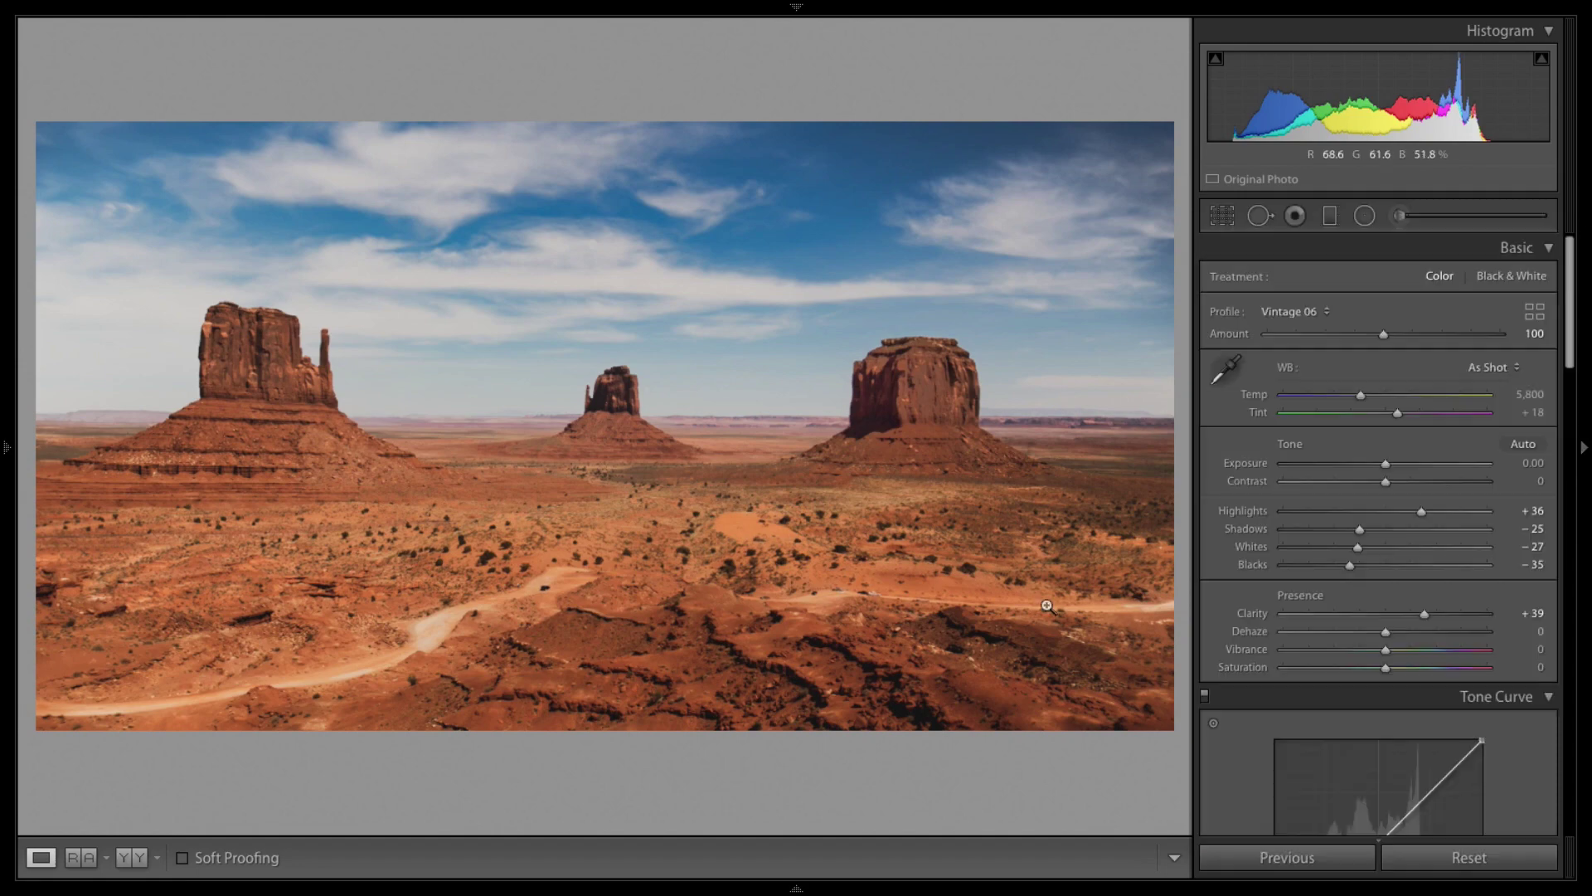
Compare the photo with the Vintage 06 profile repeatedly with its before version.
{"action": "key", "text": "backslash"}
{"action": "key", "text": "backslash"}
{"action": "key", "text": "backslash"}
{"action": "key", "text": "backslash"}
{"action": "key", "text": "backslash"}
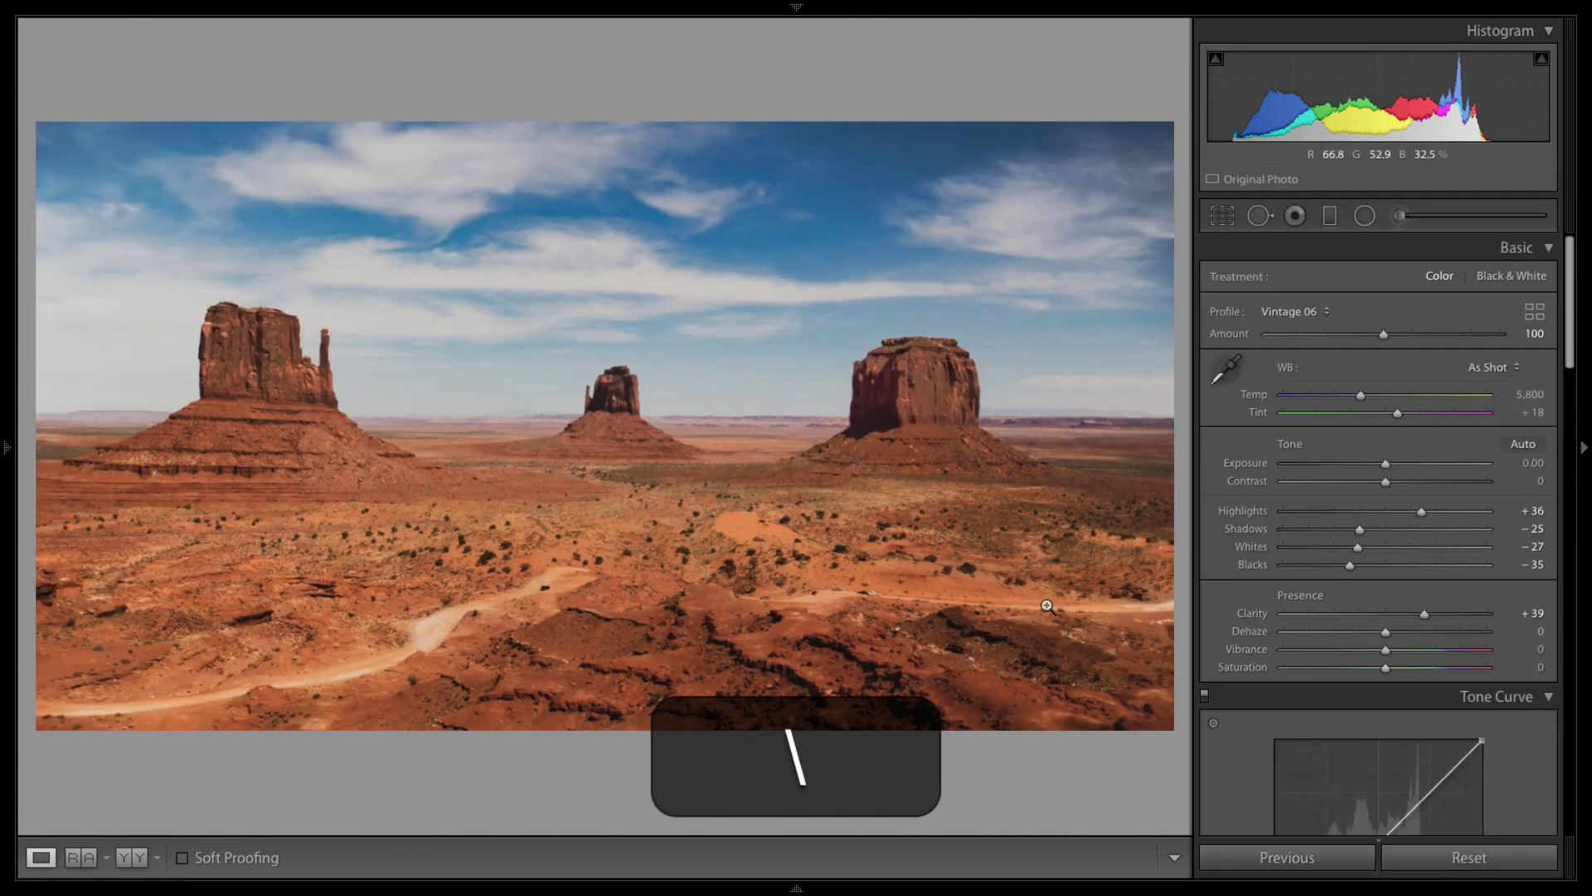
{"action": "key", "text": "backslash"}
{"action": "key", "text": "backslash"}
{"action": "key", "text": "backslash"}
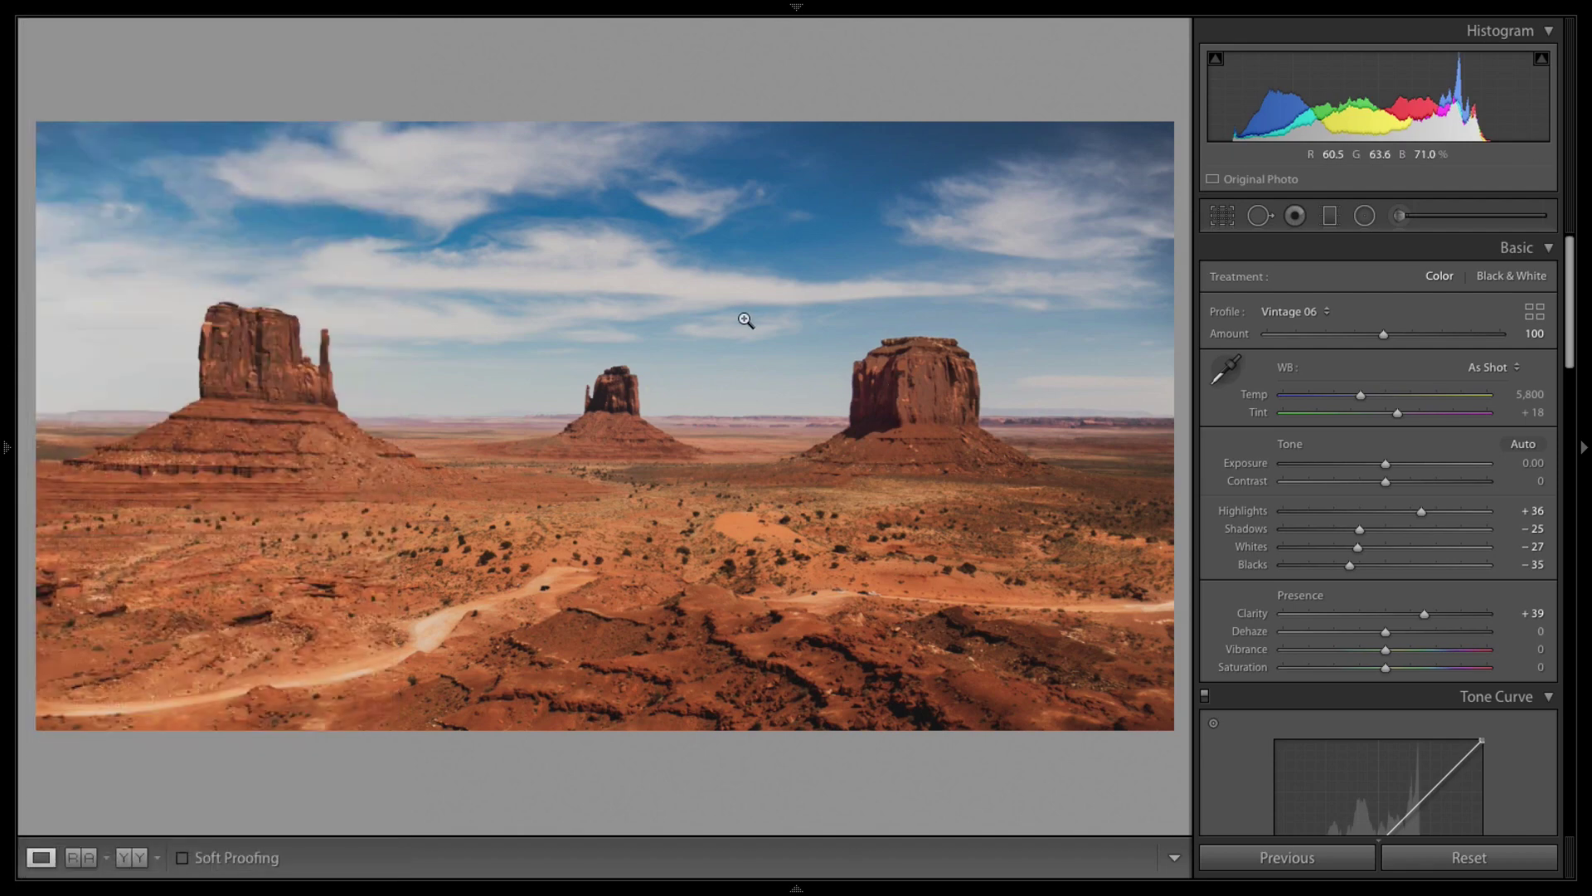
Try a custom RGB tone curve with one shadow point and one upper midtone point, fine-tuning the position of both.
{"action": "left_click_drag", "start_coordinate": [1572, 348], "coordinate": [1575, 432]}
{"action": "mouse_move", "coordinate": [1343, 495]}
{"action": "left_mouse_down"}
{"action": "mouse_move", "coordinate": [1332, 481]}
{"action": "mouse_move", "coordinate": [1370, 446]}
{"action": "mouse_move", "coordinate": [1332, 479]}
{"action": "left_mouse_up"}
{"action": "left_click_drag", "start_coordinate": [1400, 417], "coordinate": [1400, 419]}
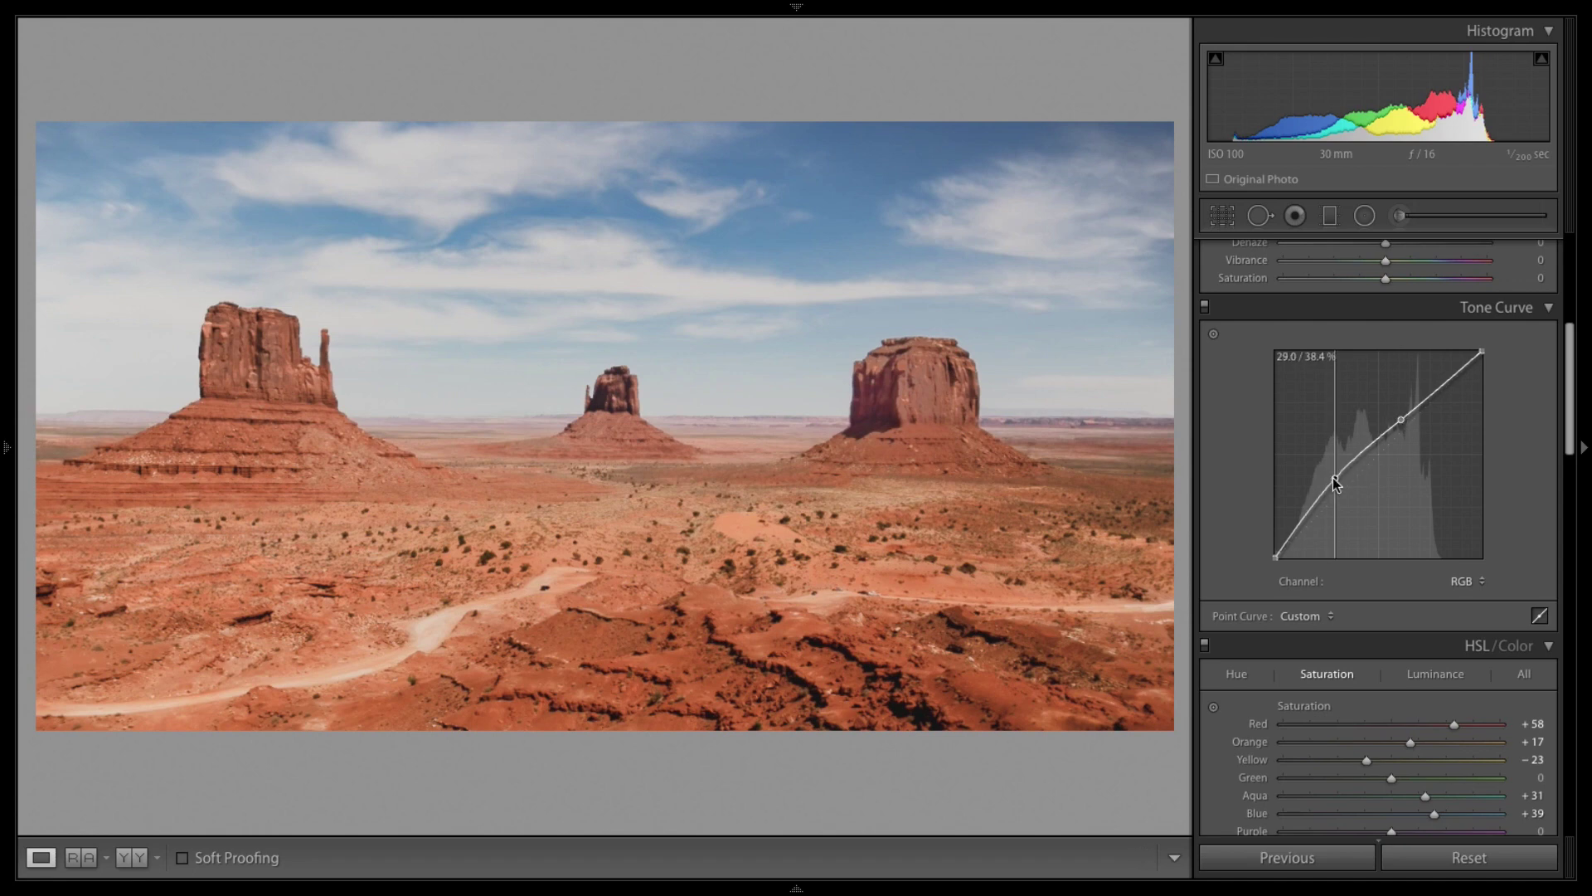
{"action": "left_click_drag", "start_coordinate": [1331, 476], "coordinate": [1333, 479]}
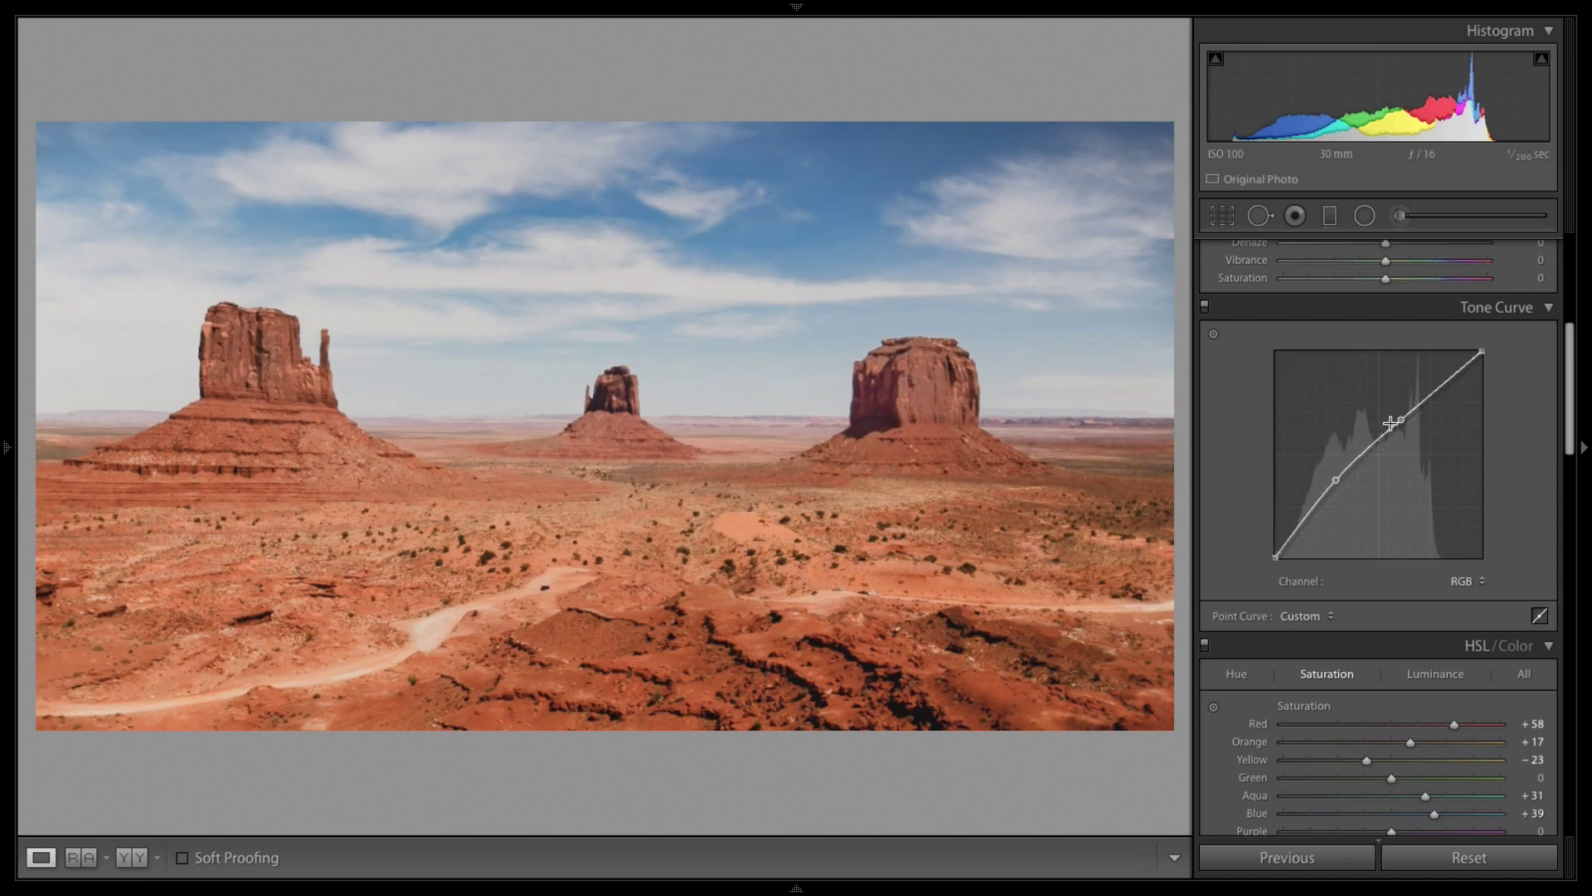
{"action": "left_click_drag", "start_coordinate": [1400, 421], "coordinate": [1398, 423]}
{"action": "left_click_drag", "start_coordinate": [1335, 480], "coordinate": [1334, 486]}
{"action": "left_click_drag", "start_coordinate": [1333, 489], "coordinate": [1331, 491]}
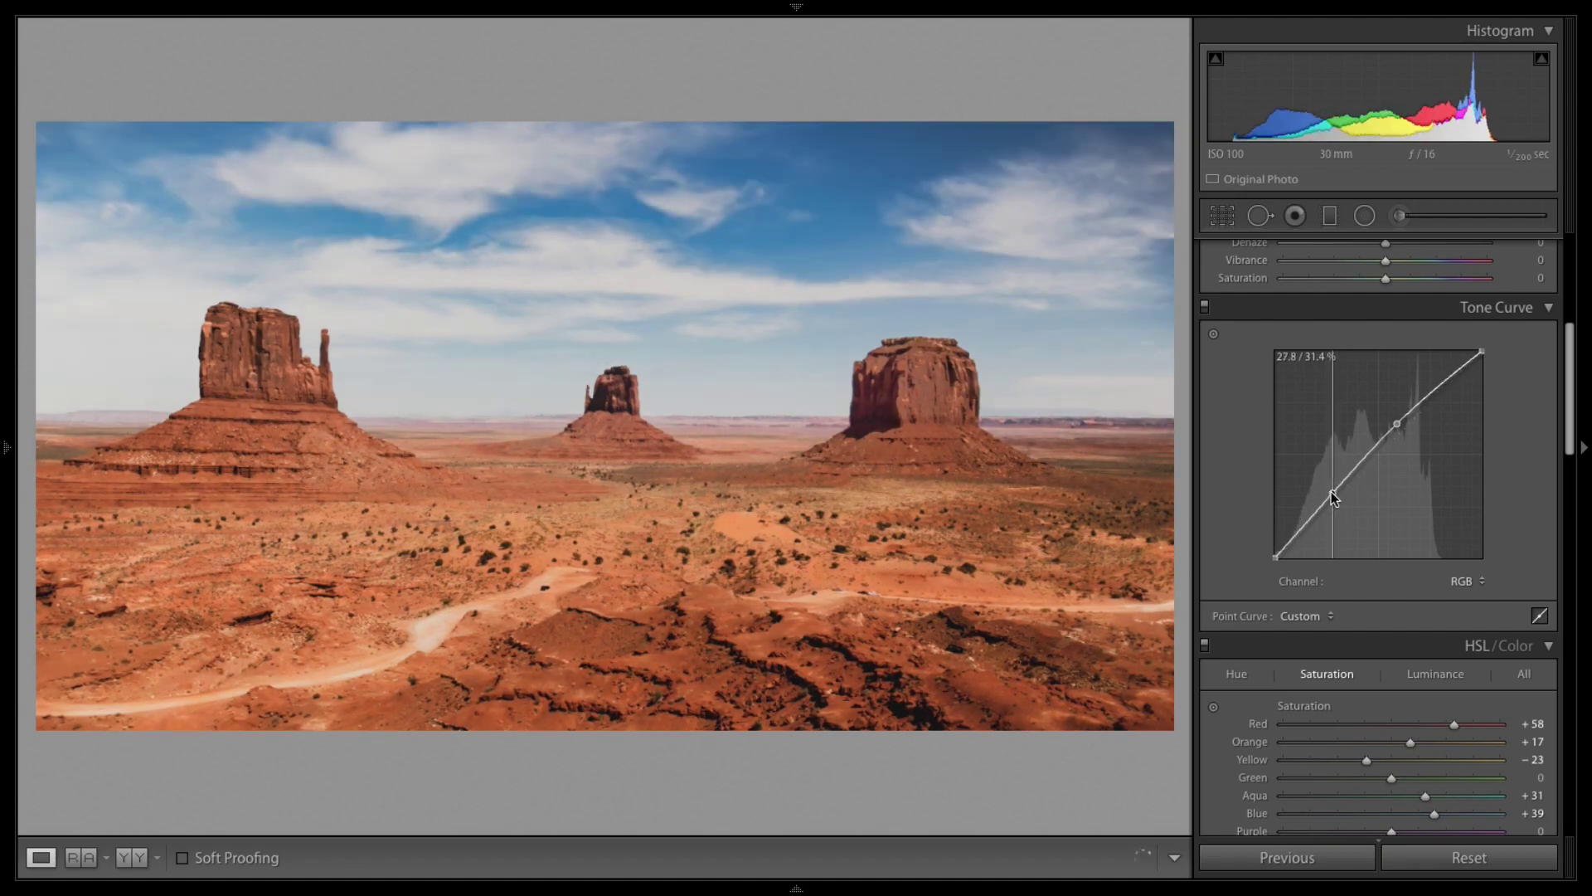
Compare the curve adjustment with the before version and undo the point curve changes back to Linear.
{"action": "key", "text": "backslash"}
{"action": "key", "text": "backslash"}
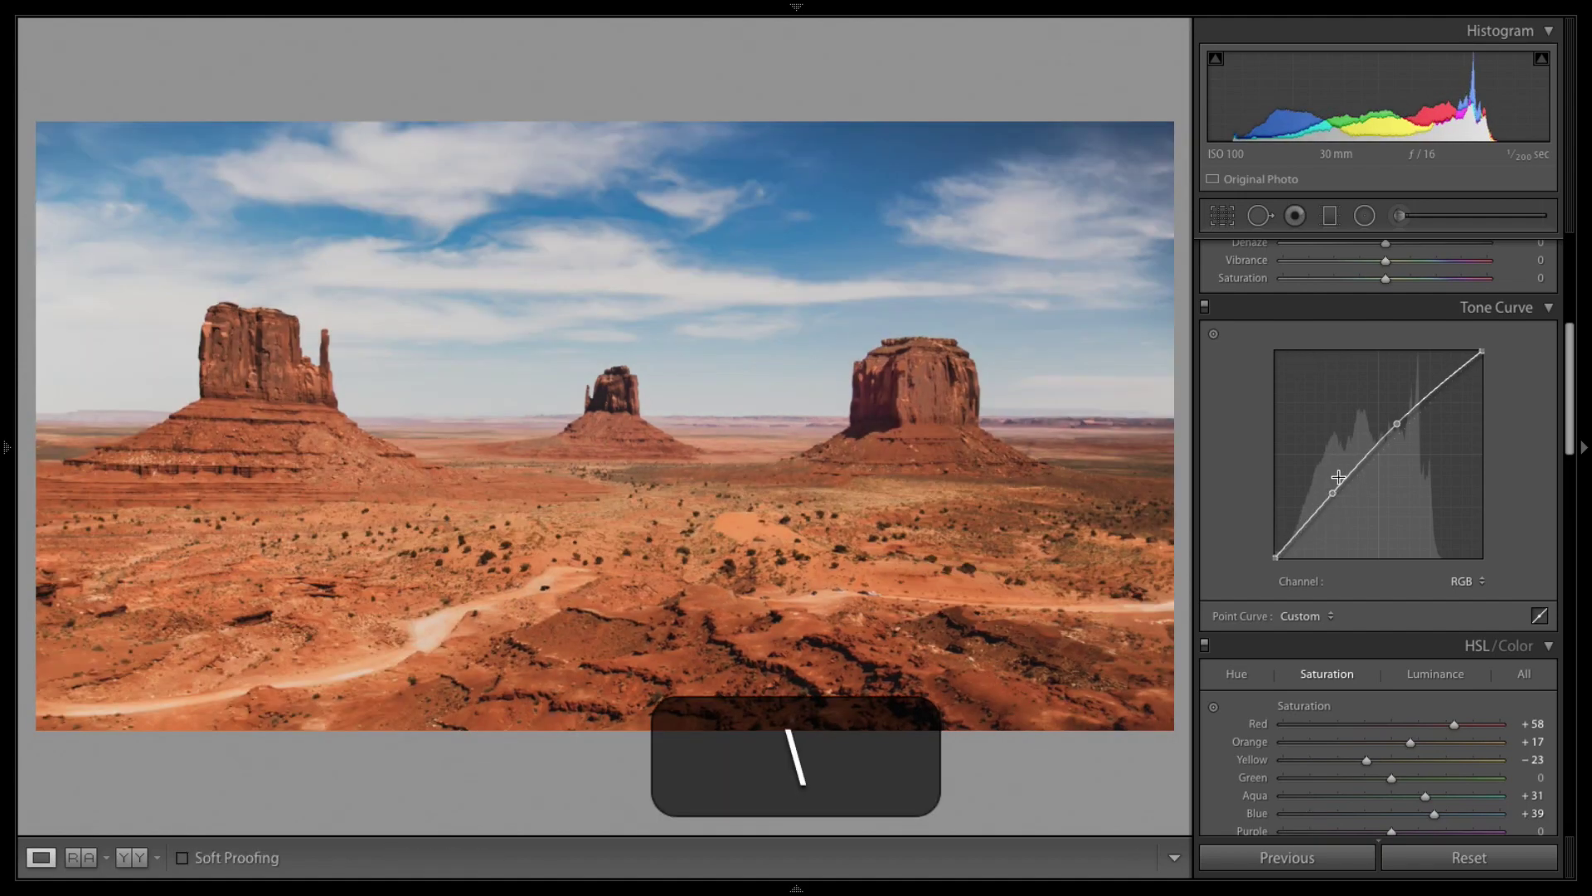
{"action": "key", "text": "backslash"}
{"action": "key", "text": "super+z"}
{"action": "key", "text": "super+z"}
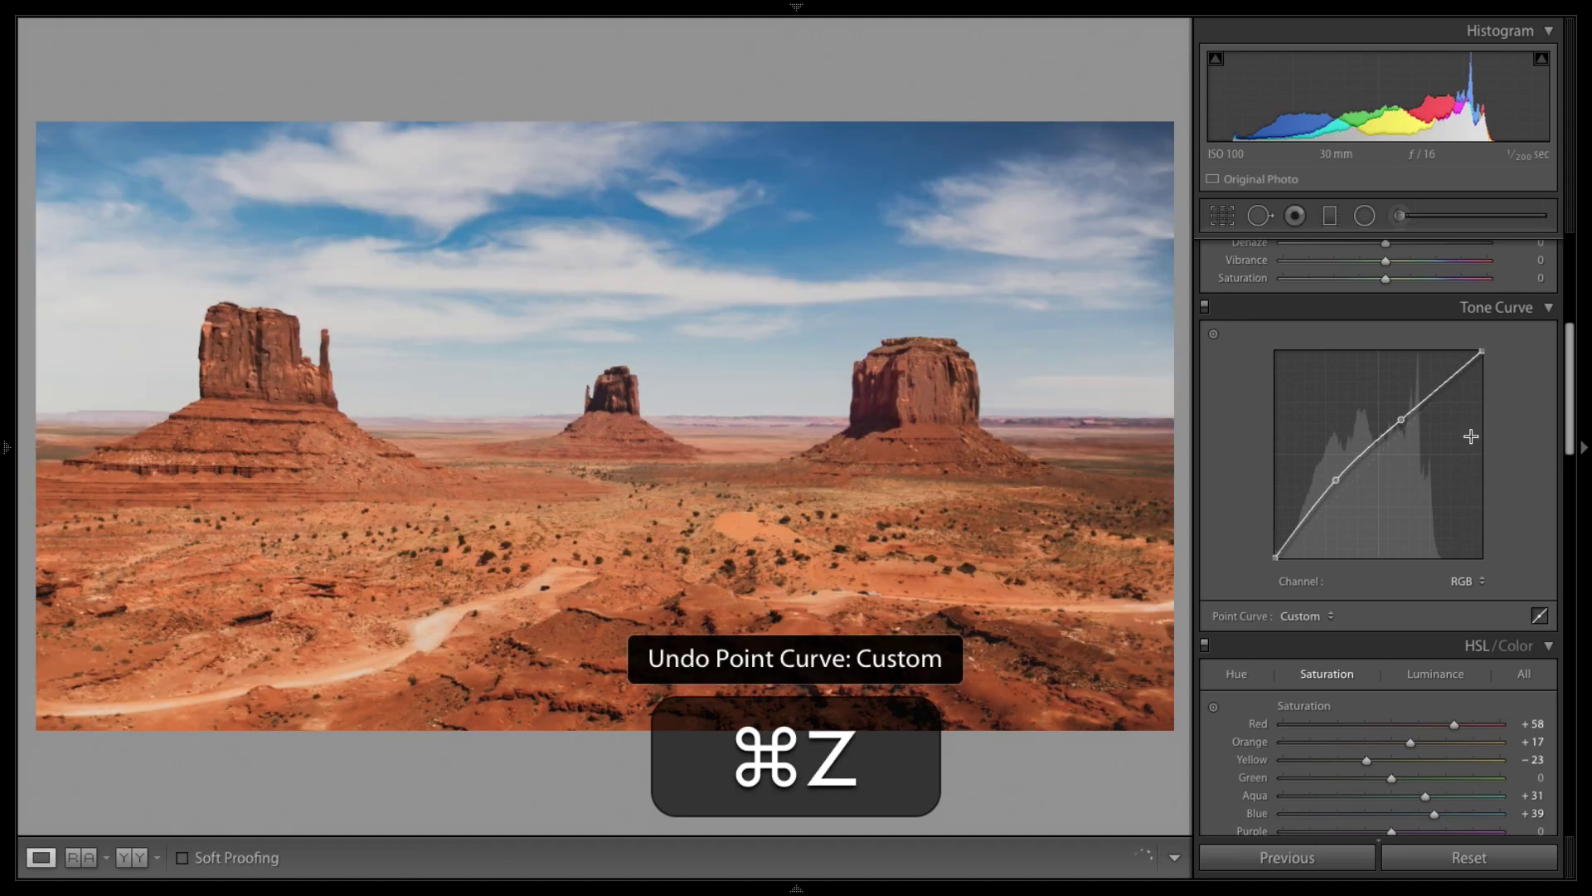
{"action": "key", "text": "super+z"}
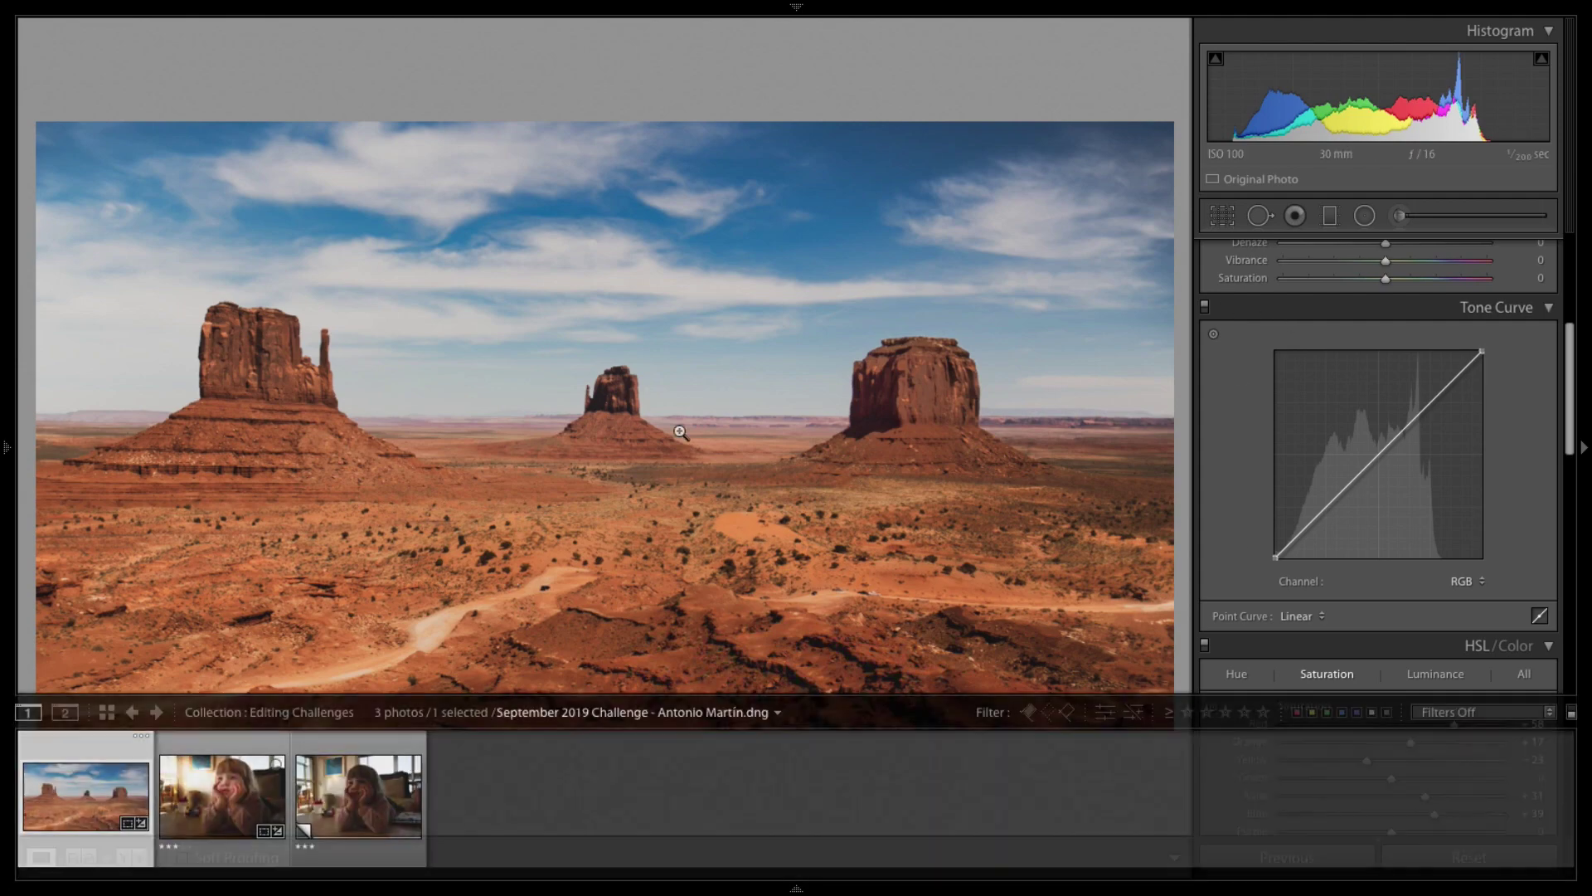
Examine the edit in the side-by-side, stacked and split Before & After layouts, and return to the single-photo view.
{"action": "left_click", "coordinate": [131, 856]}
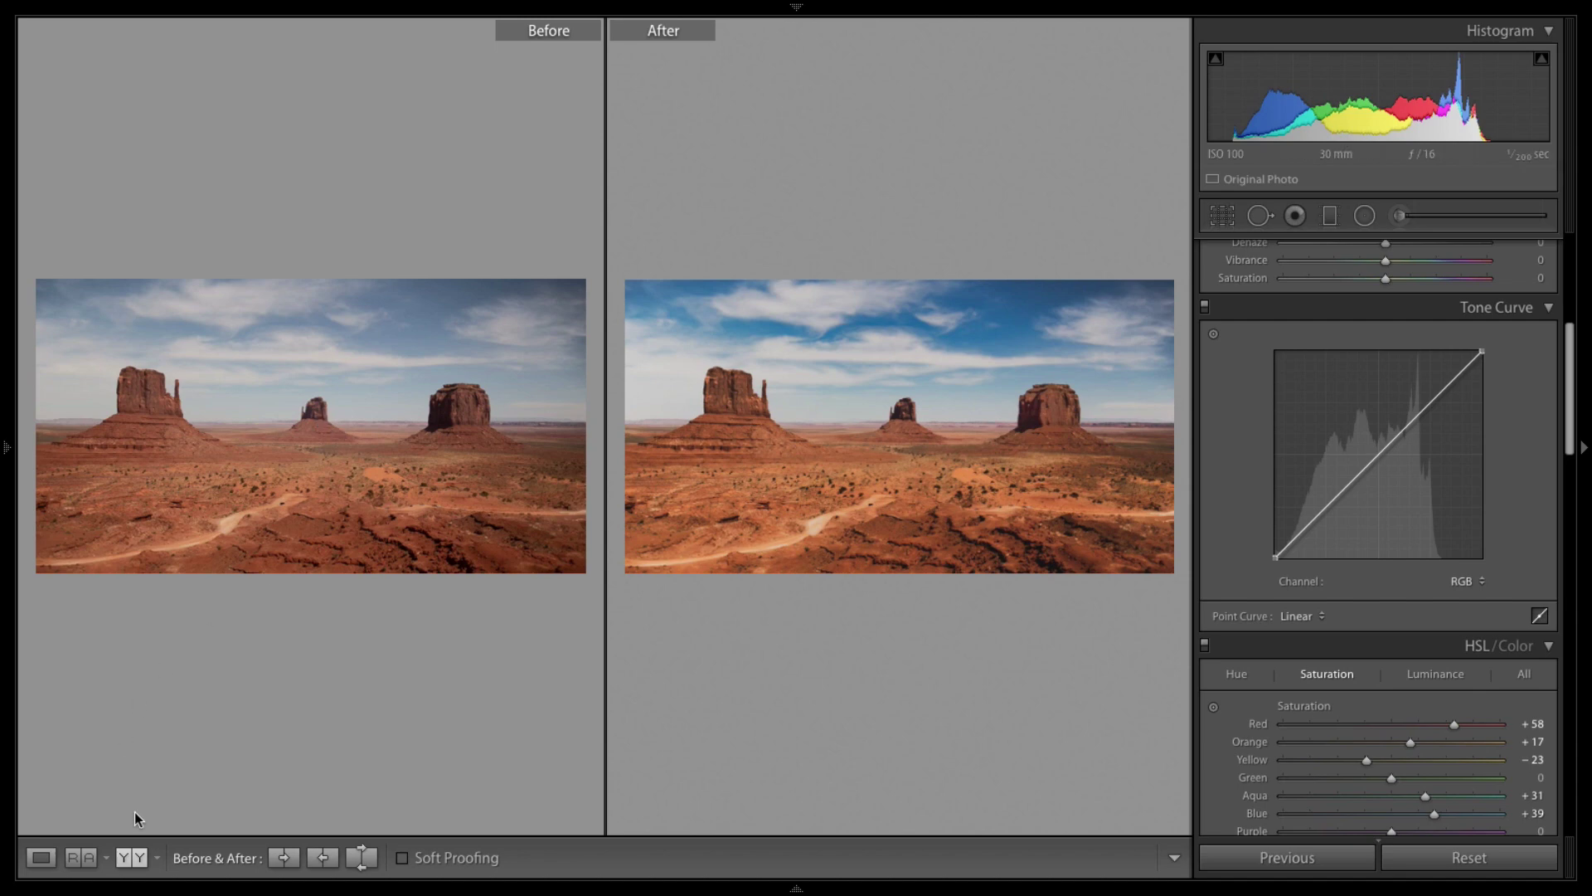
{"action": "left_click", "coordinate": [138, 866]}
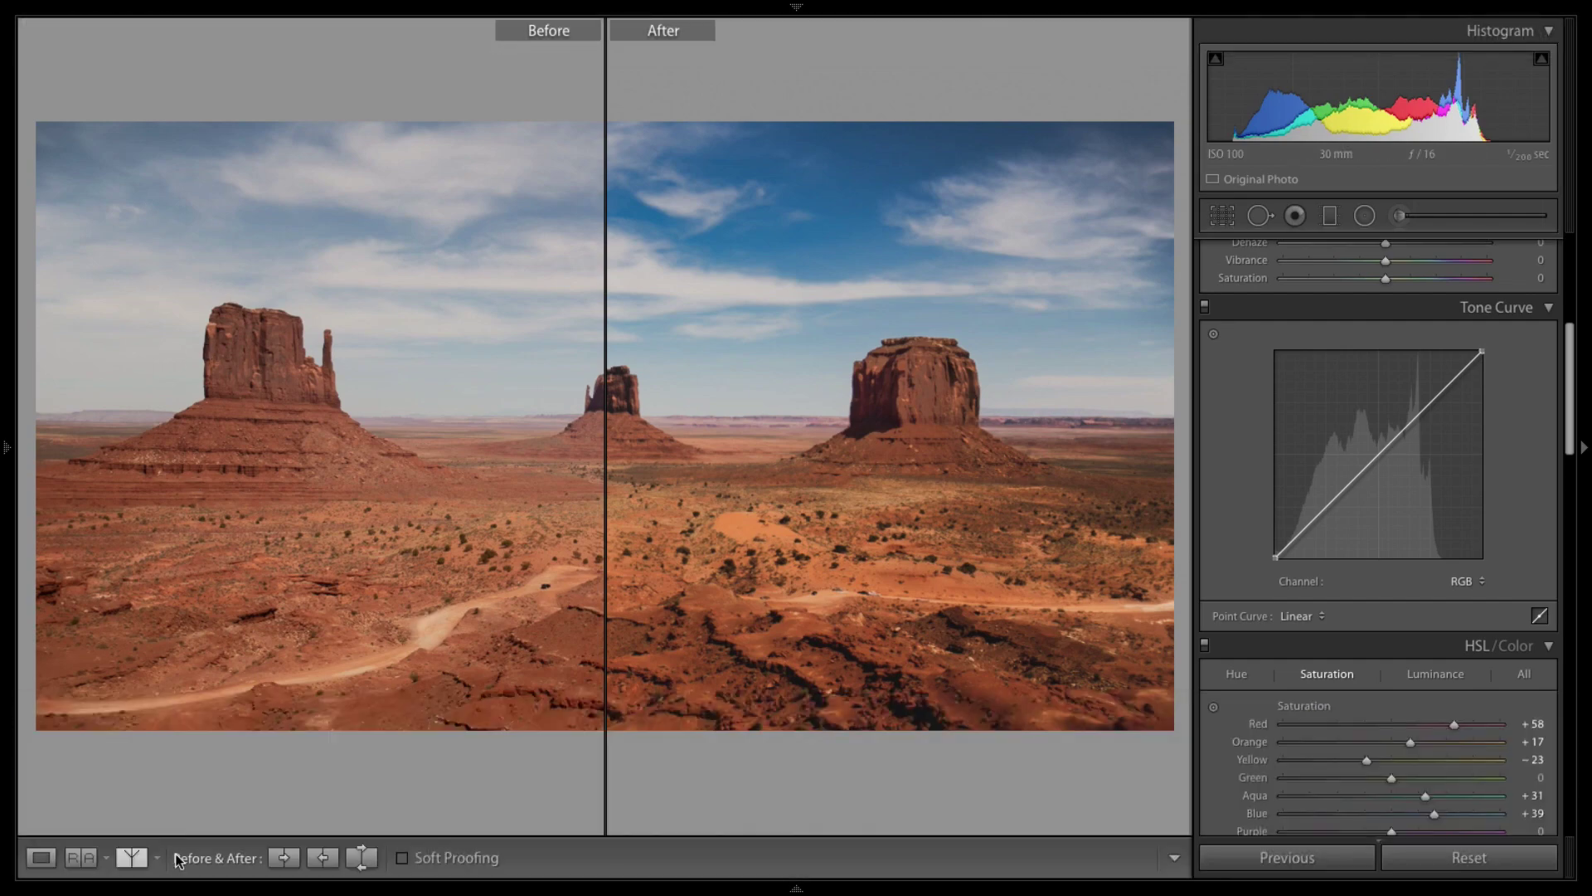
{"action": "left_click", "coordinate": [139, 861]}
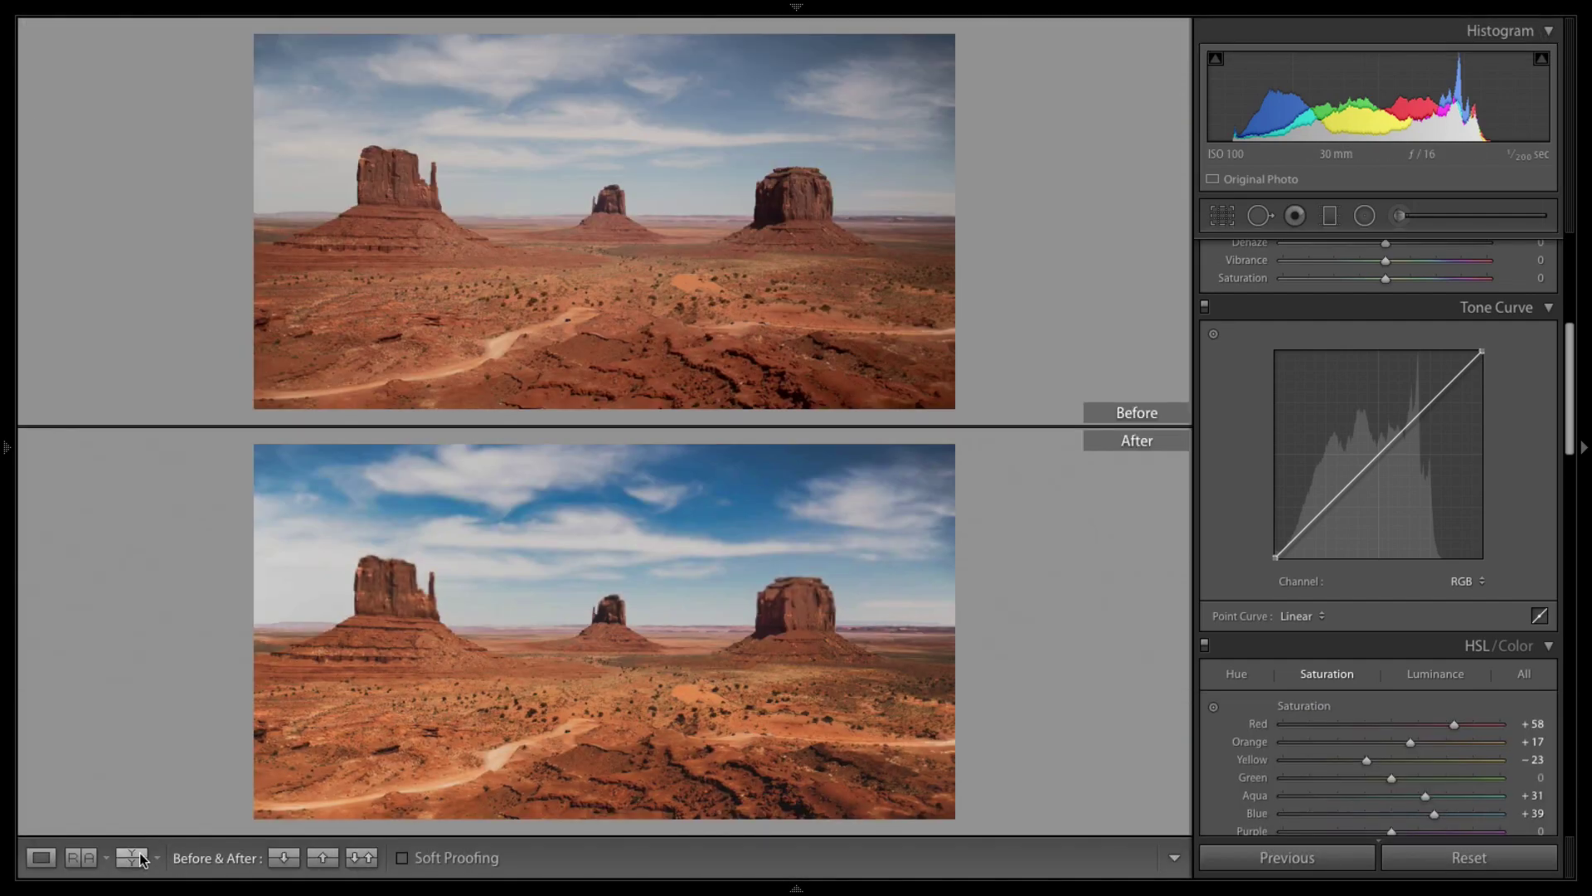
{"action": "left_click", "coordinate": [139, 859]}
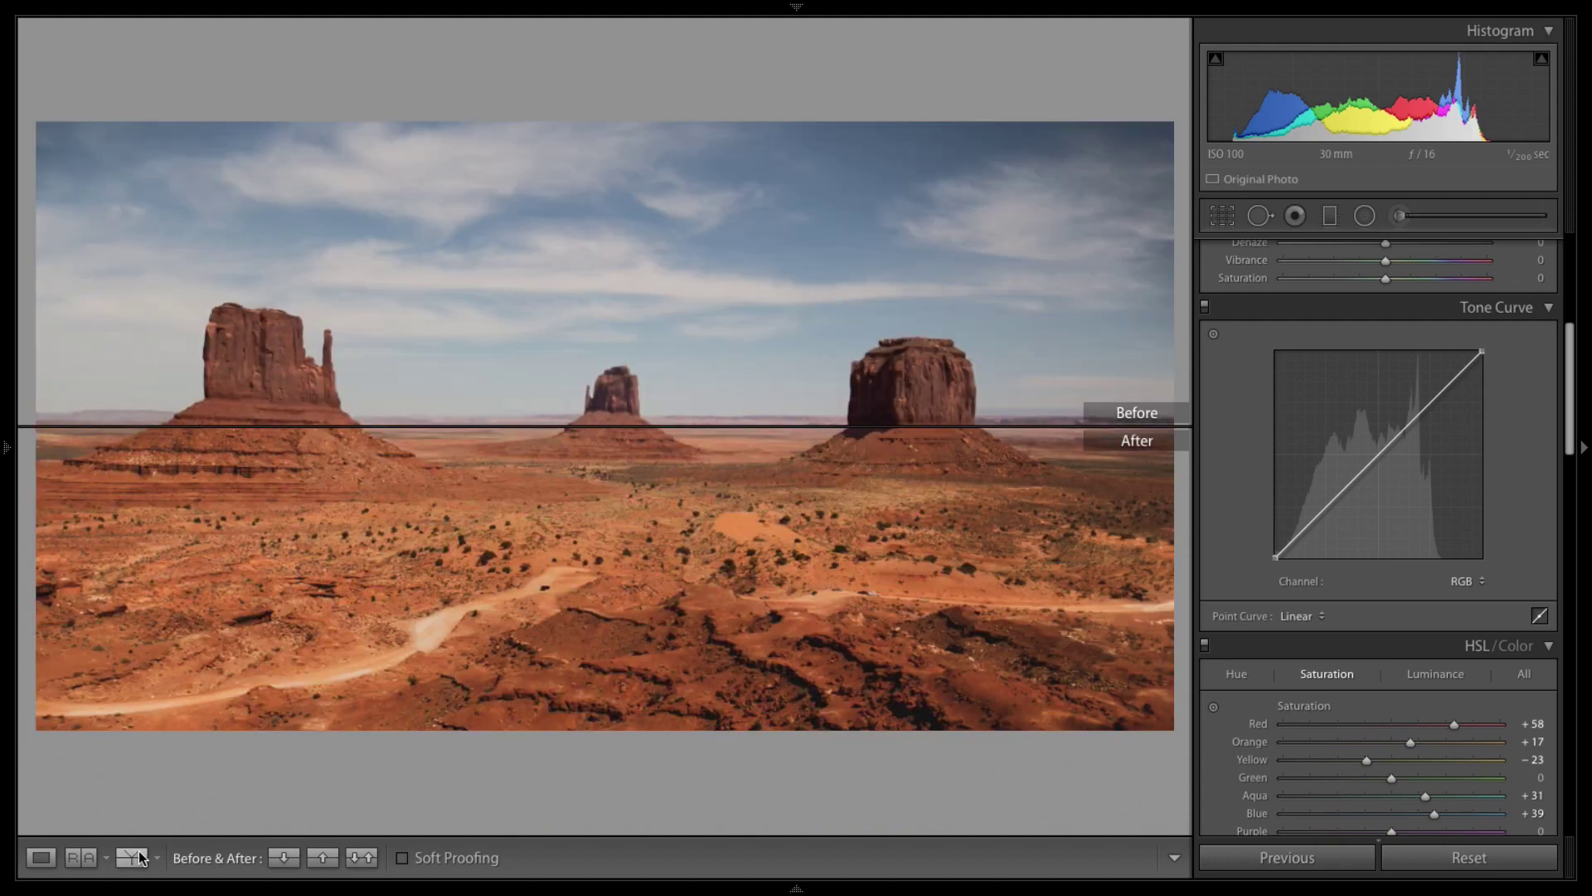
{"action": "left_click", "coordinate": [139, 859]}
{"action": "left_click", "coordinate": [140, 859]}
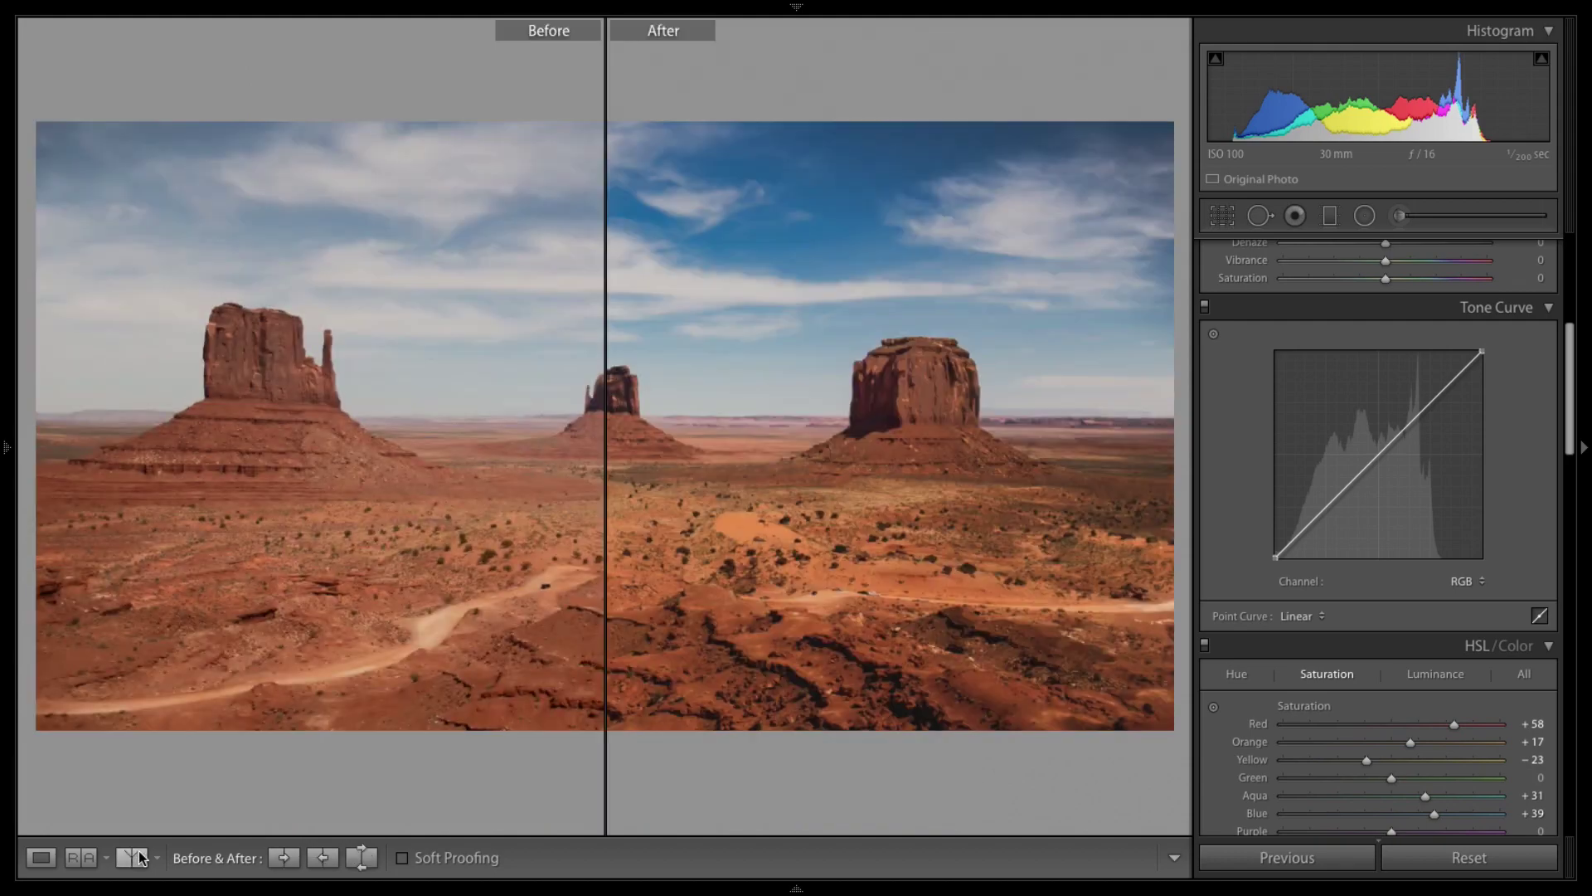
{"action": "left_click", "coordinate": [40, 857]}
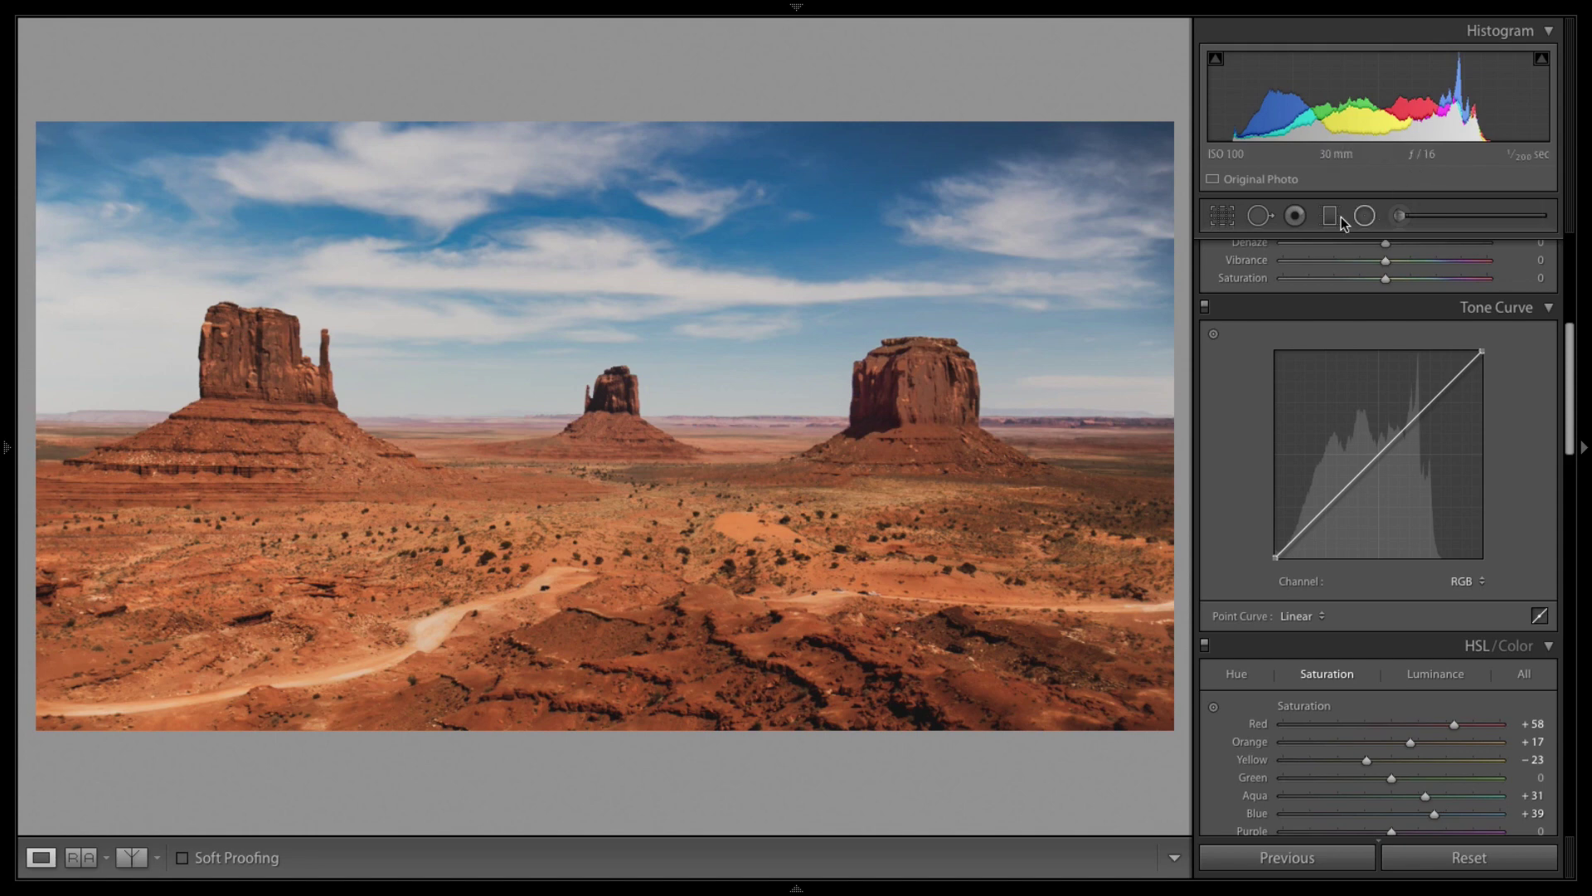
Add a new graduated filter covering the desert foreground, shift it just below the horizon and check its mask overlay.
{"action": "key", "text": "m"}
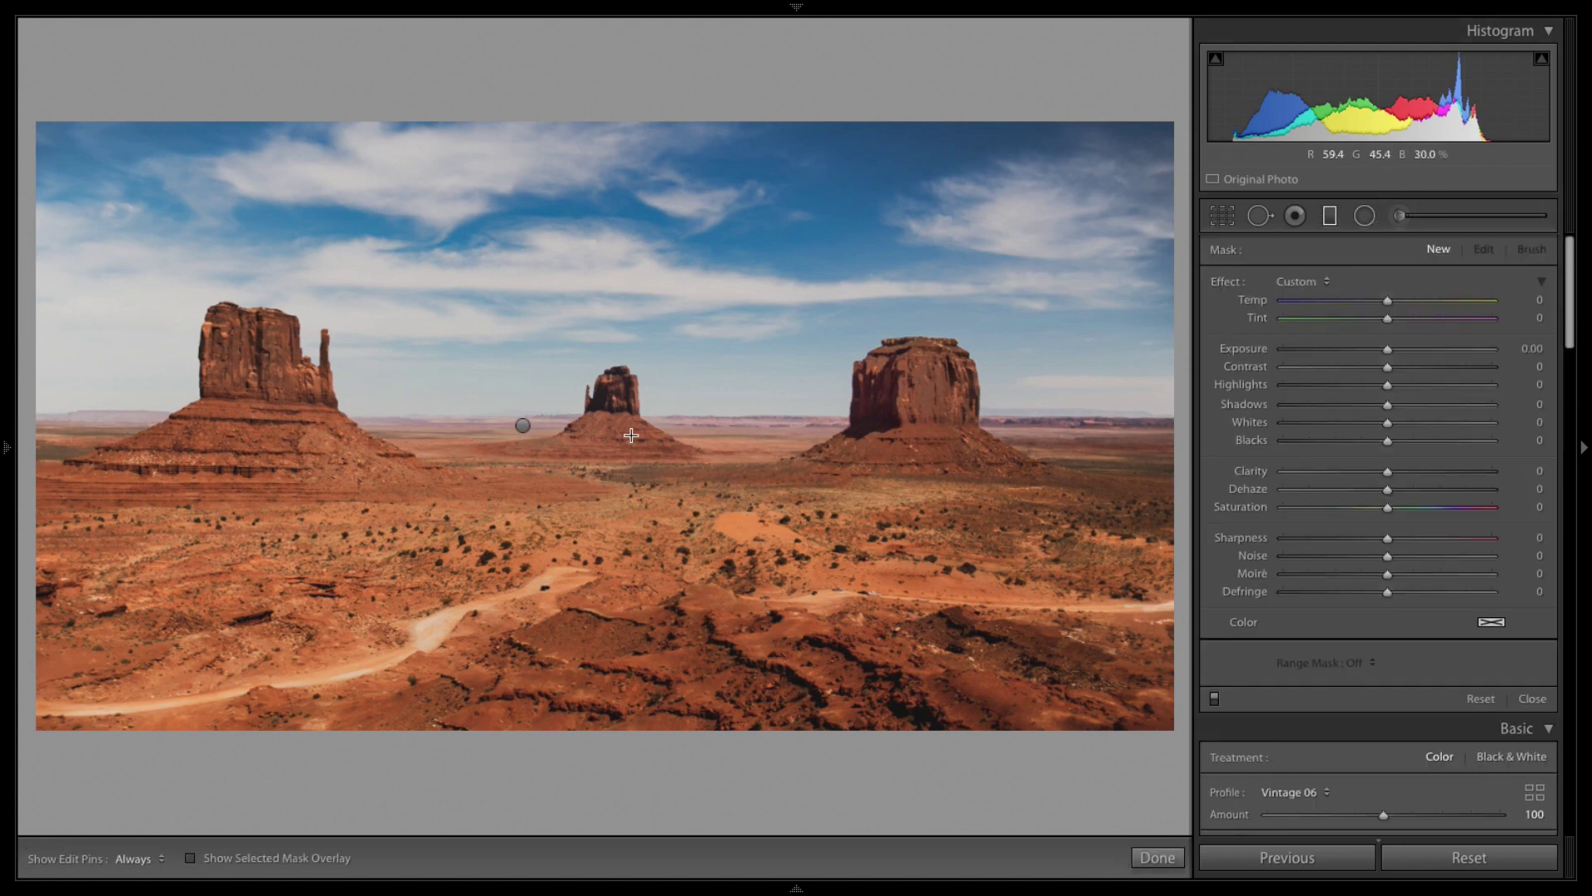
{"action": "mouse_move", "coordinate": [635, 379]}
{"action": "left_mouse_down"}
{"action": "mouse_move", "coordinate": [630, 443]}
{"action": "mouse_move", "coordinate": [628, 408]}
{"action": "left_mouse_up"}
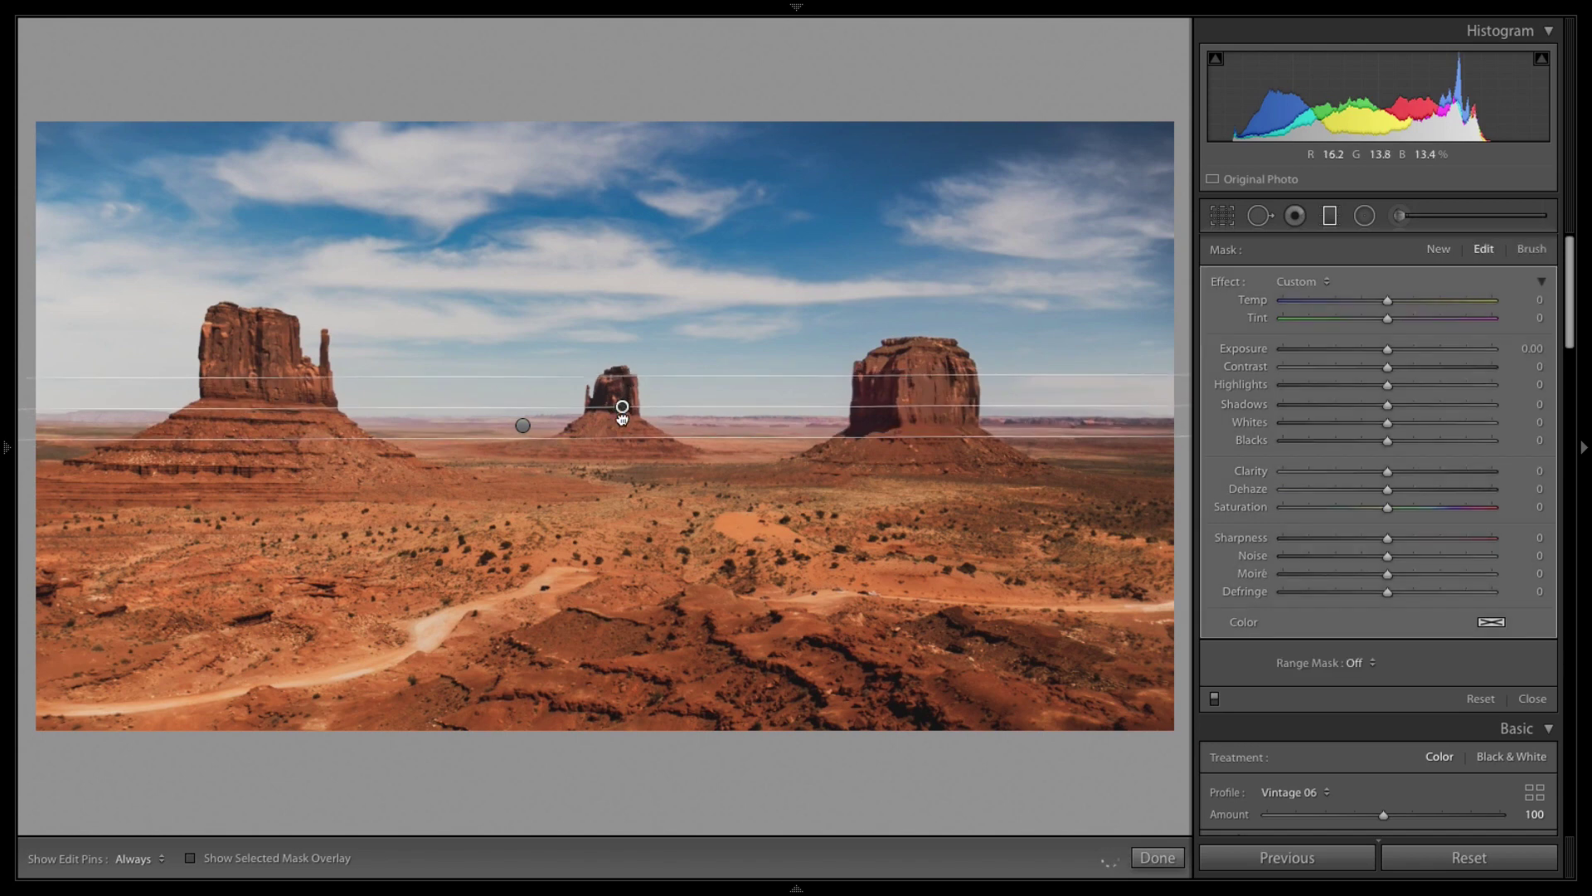
{"action": "left_click_drag", "start_coordinate": [621, 408], "coordinate": [610, 515]}
{"action": "key", "text": "o"}
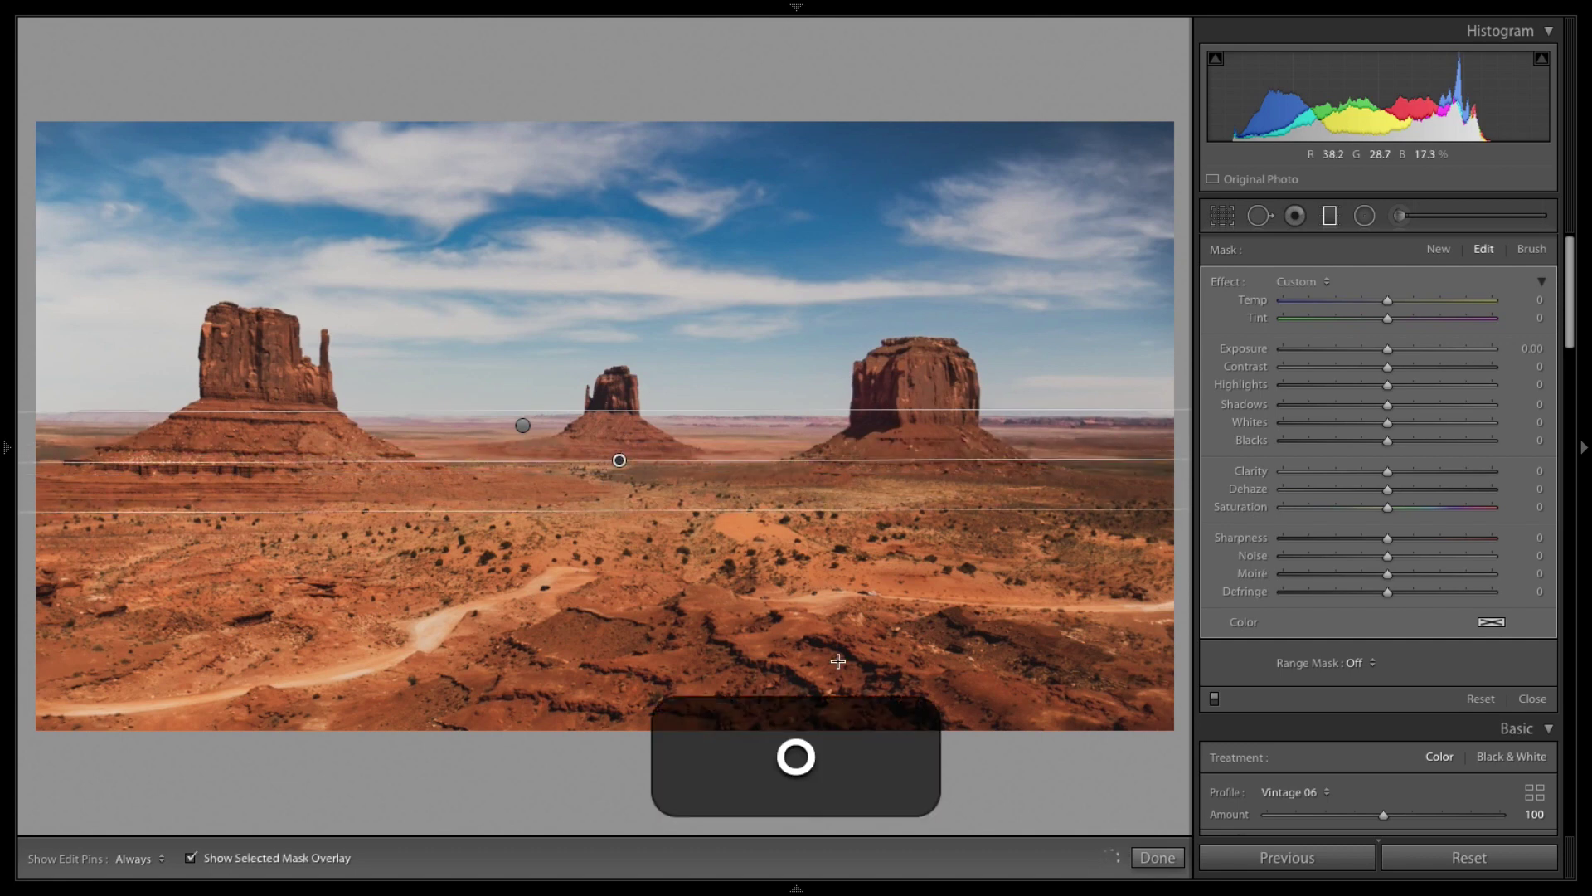
{"action": "key", "text": "o"}
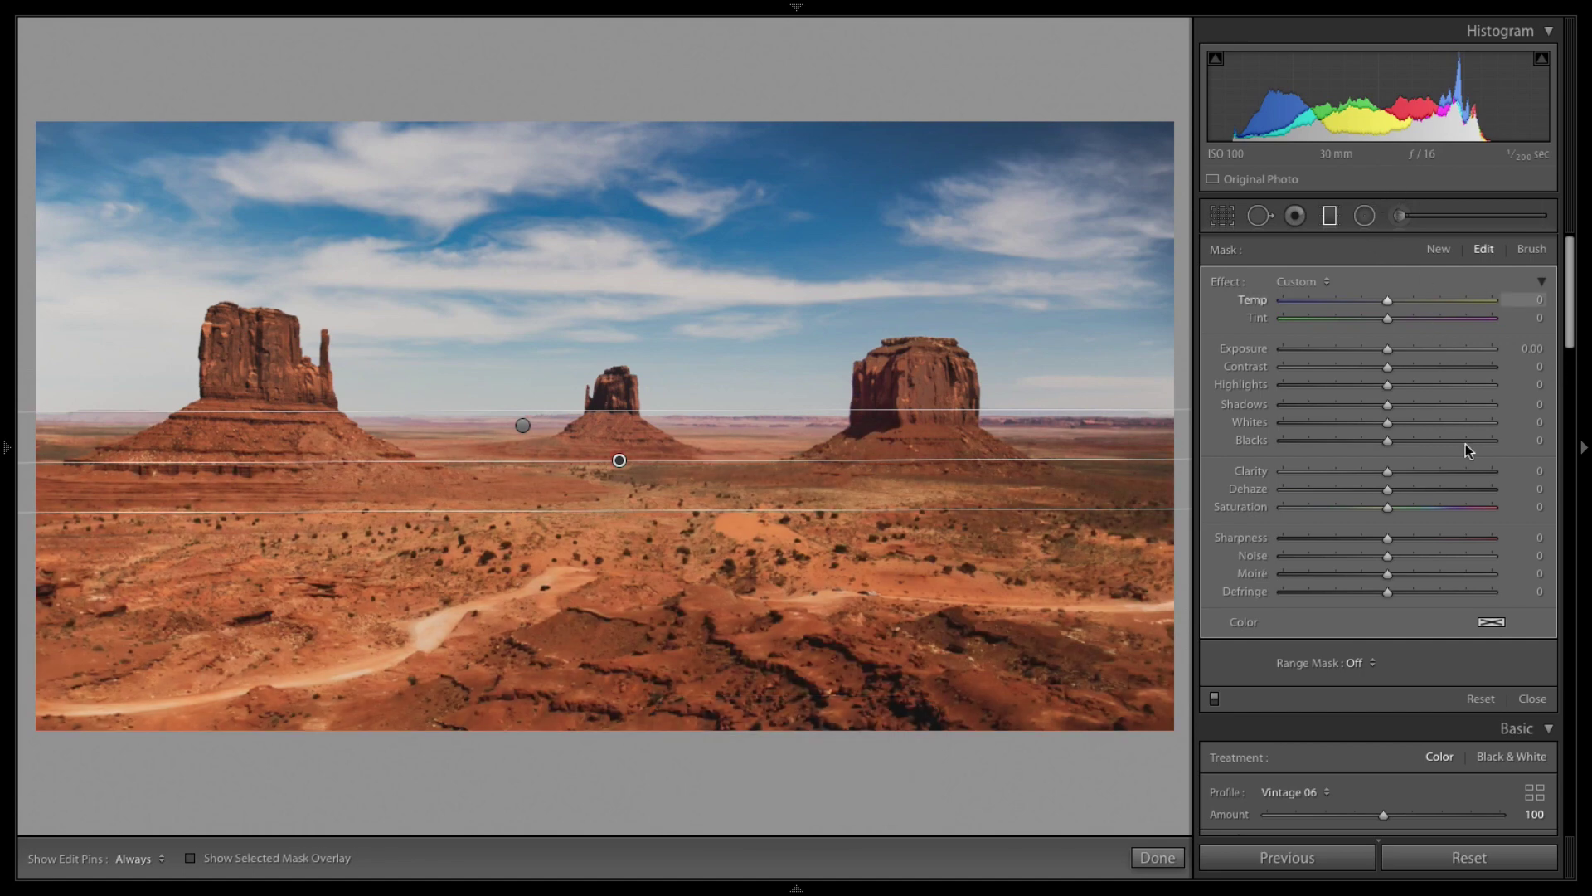
Set the foreground filter's Clarity to 49, try its Saturation at 45 and reset Saturation to 0.
{"action": "left_click_drag", "start_coordinate": [1373, 476], "coordinate": [1451, 466]}
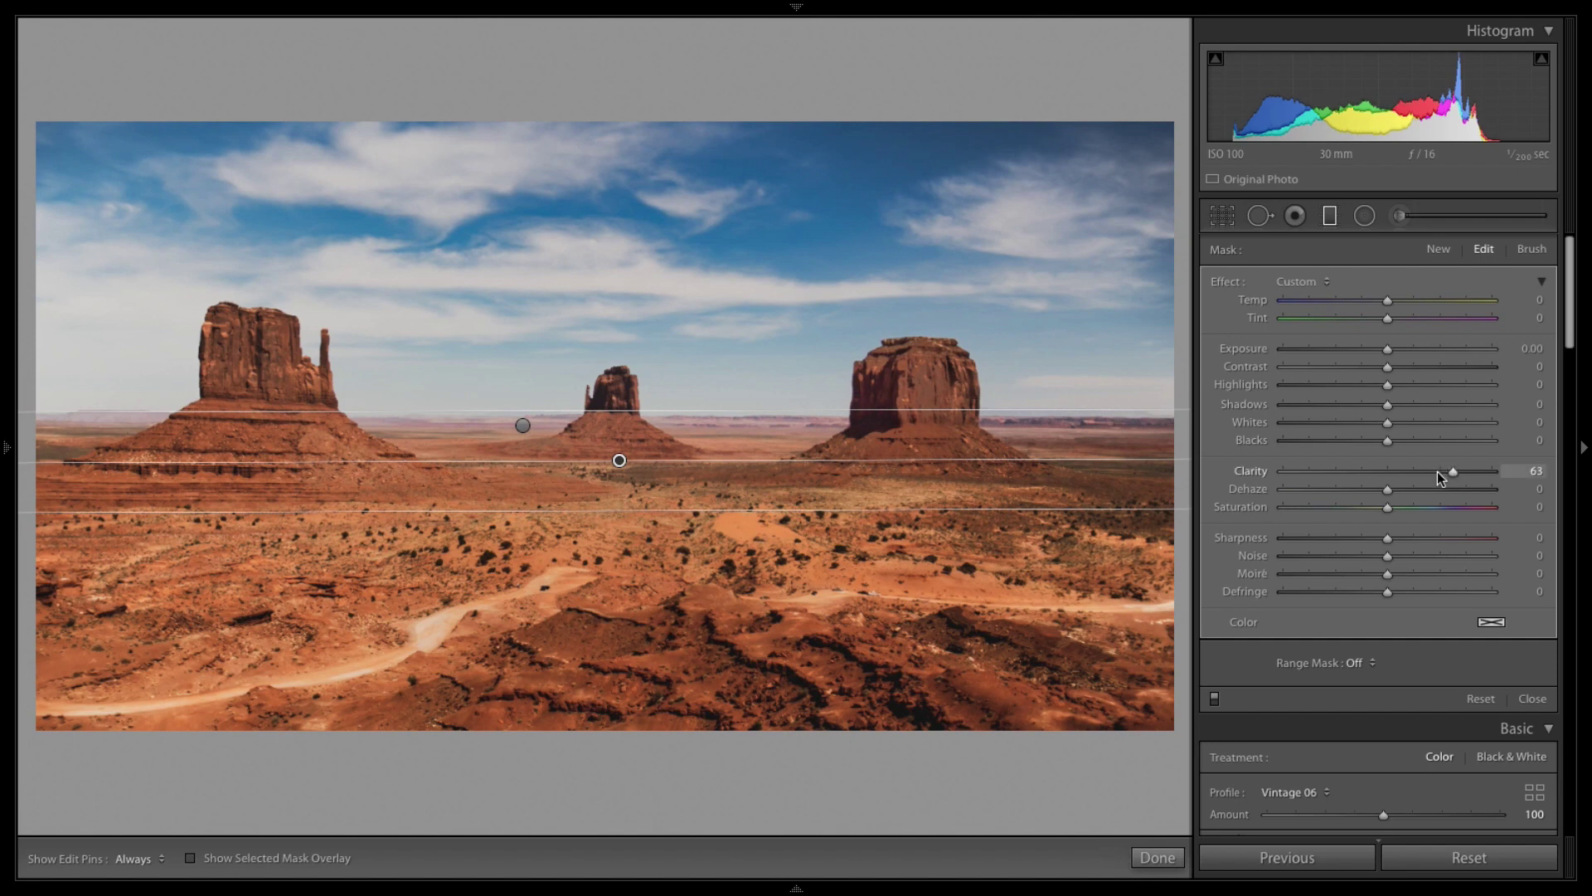
{"action": "left_click", "coordinate": [1439, 470]}
{"action": "mouse_move", "coordinate": [1399, 506]}
{"action": "left_mouse_down"}
{"action": "mouse_move", "coordinate": [1324, 505]}
{"action": "mouse_move", "coordinate": [1397, 514]}
{"action": "left_mouse_up"}
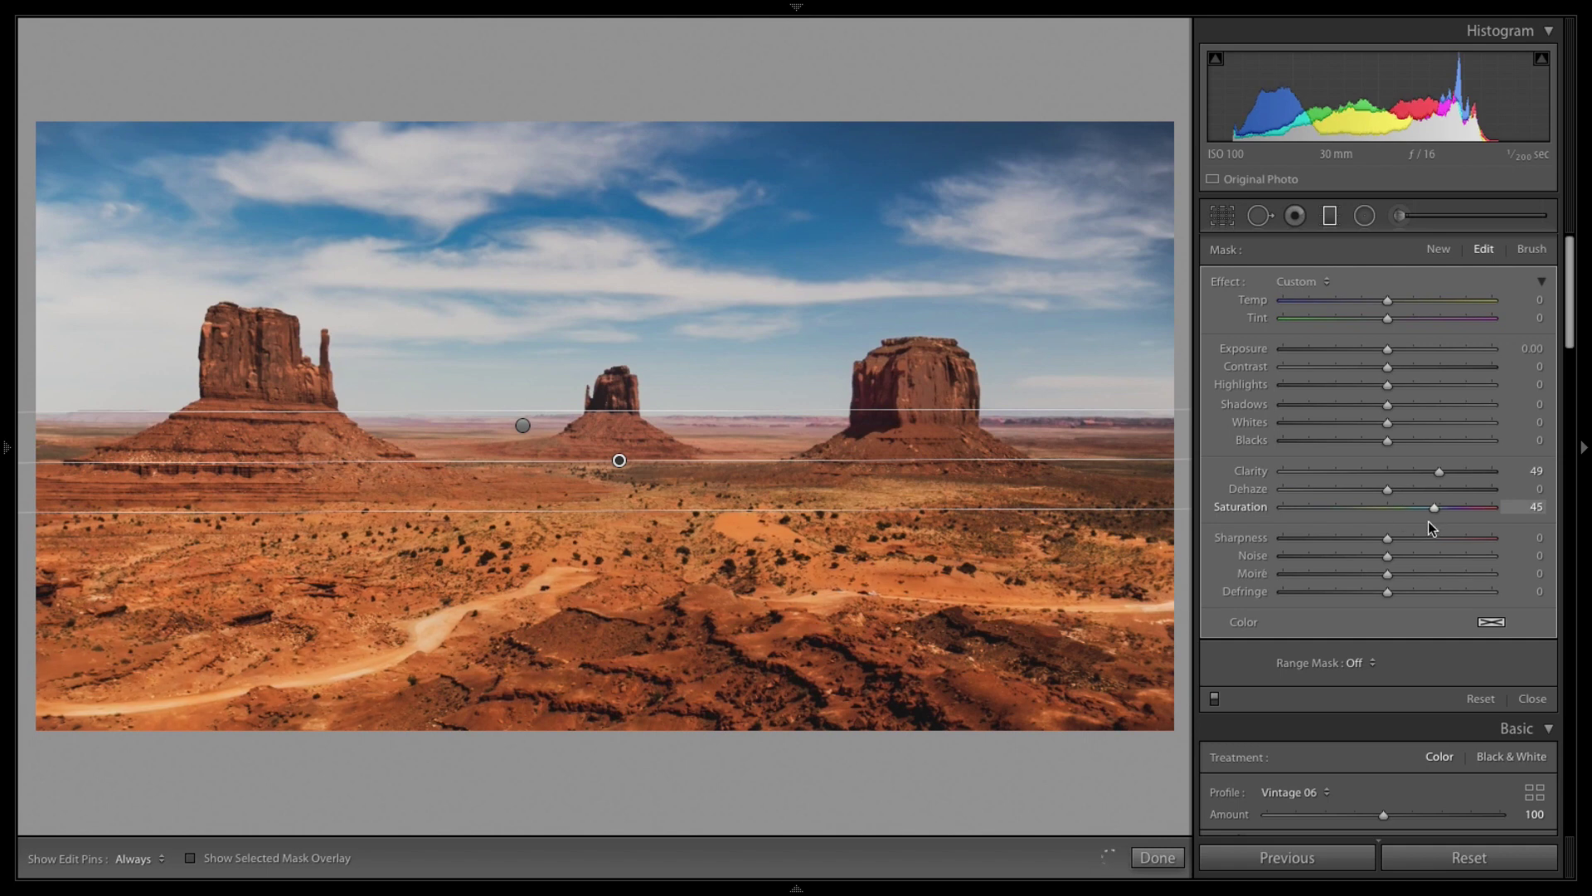
{"action": "left_click", "coordinate": [1434, 511]}
{"action": "double_click", "coordinate": [1432, 507]}
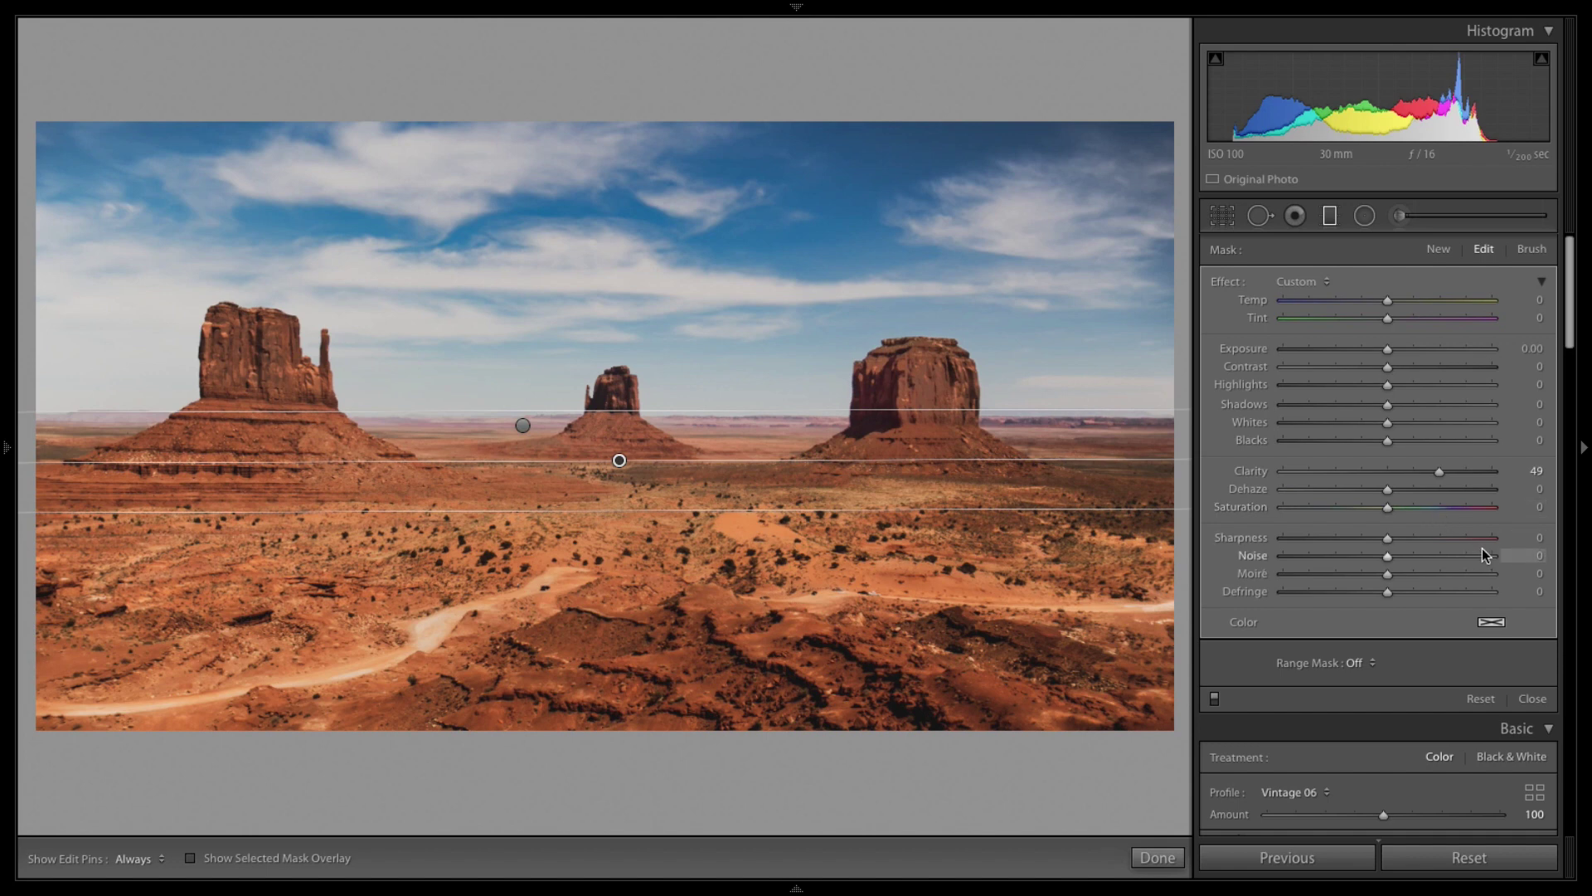
Try blue, green and magenta color tints on the foreground filter, and reset the tint to no color.
{"action": "left_click", "coordinate": [1491, 624]}
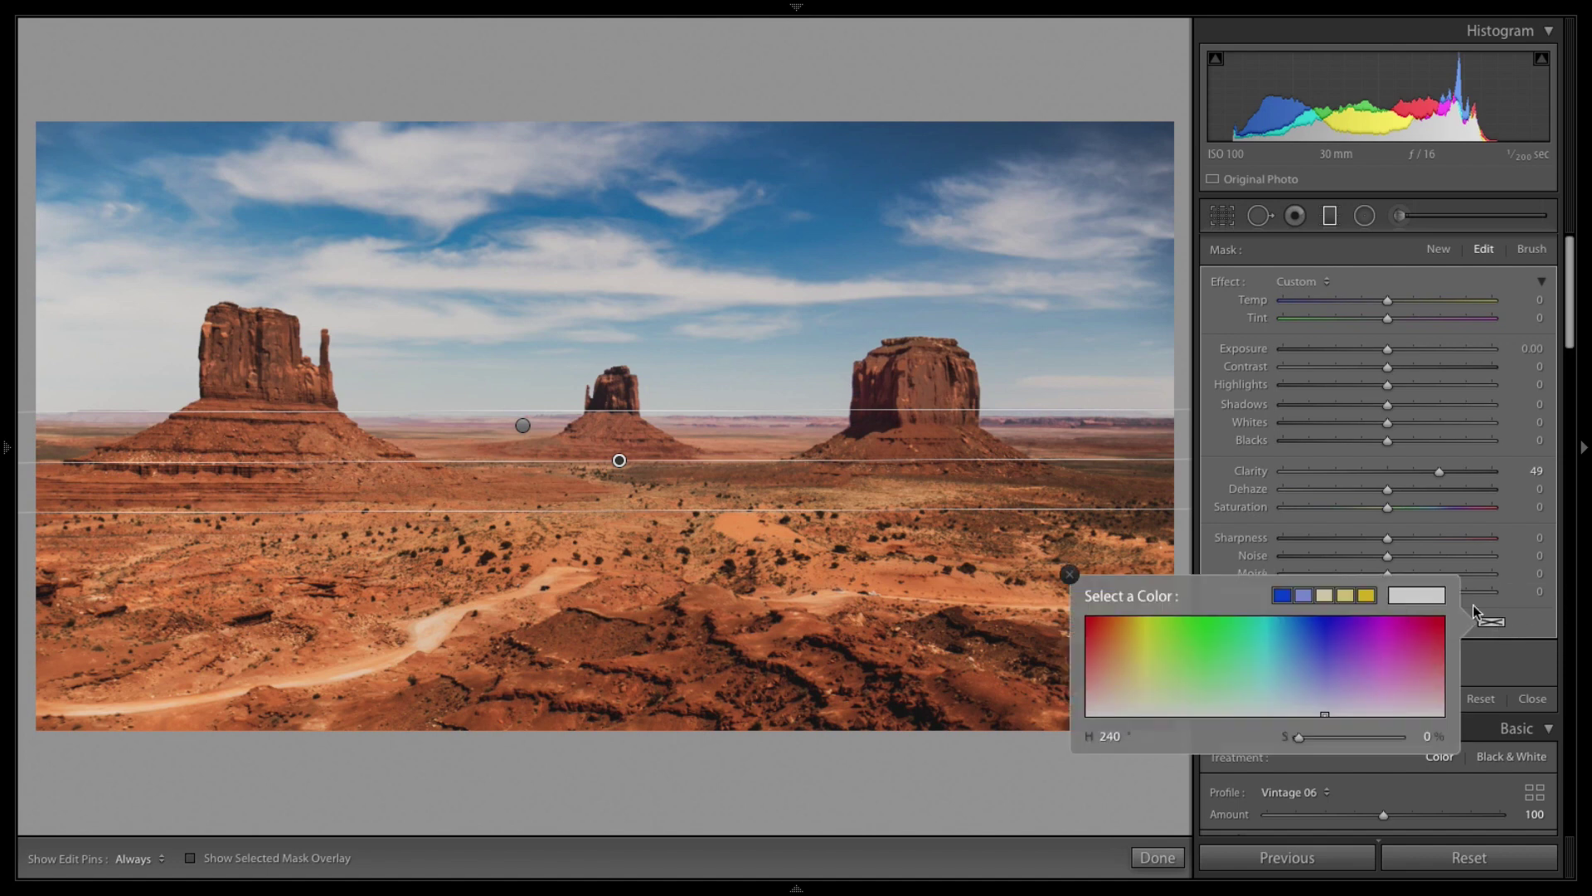
{"action": "left_click", "coordinate": [1499, 626]}
{"action": "left_click", "coordinate": [1498, 626]}
{"action": "left_click", "coordinate": [1300, 636]}
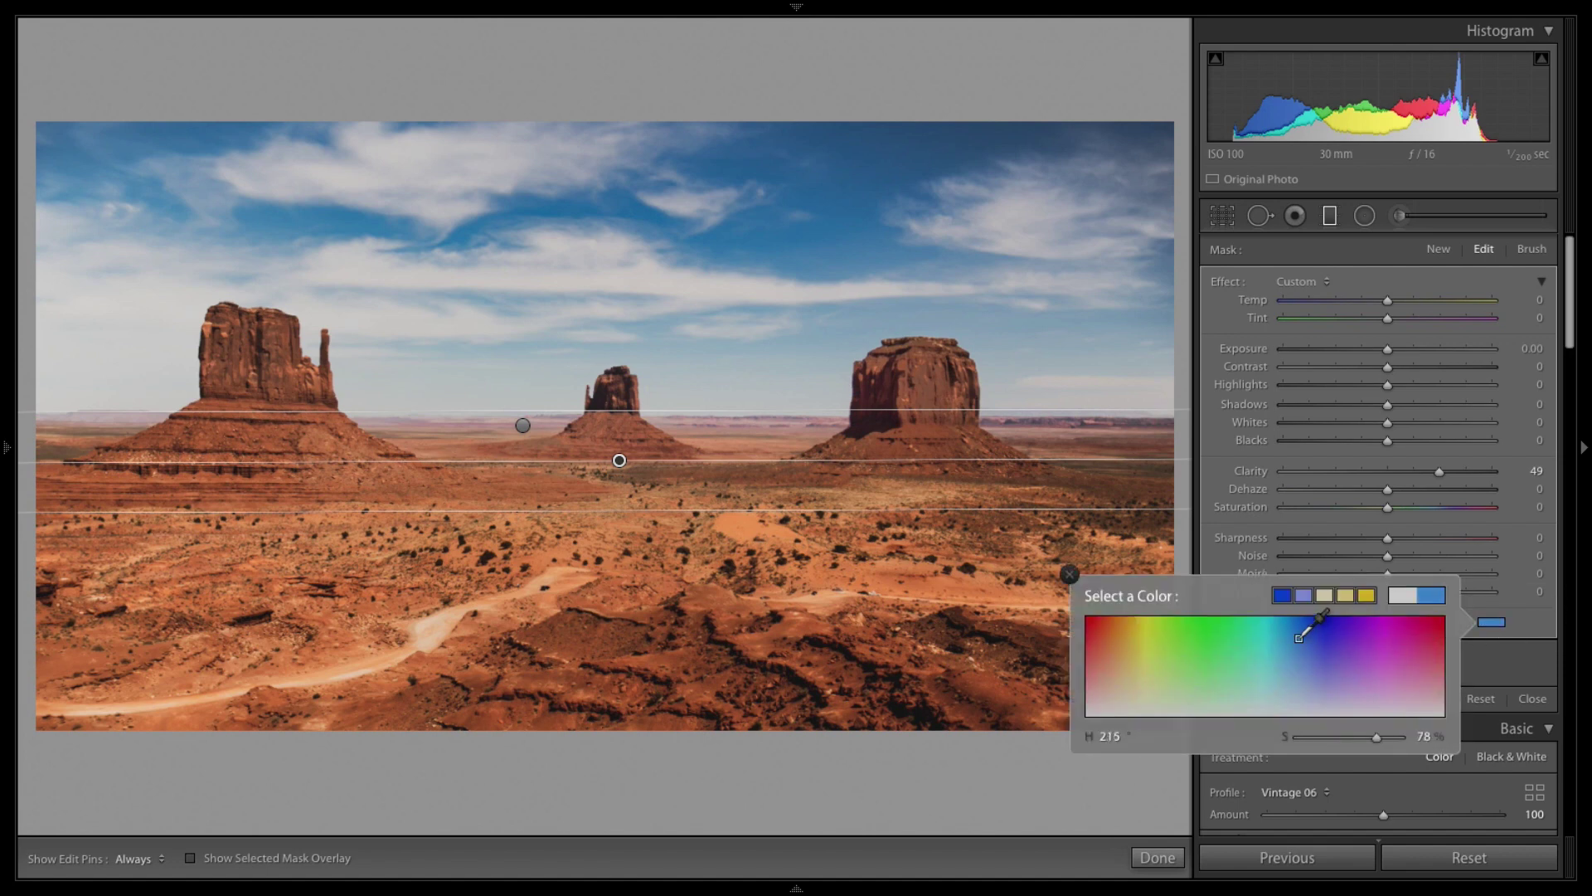
{"action": "left_click", "coordinate": [1163, 650]}
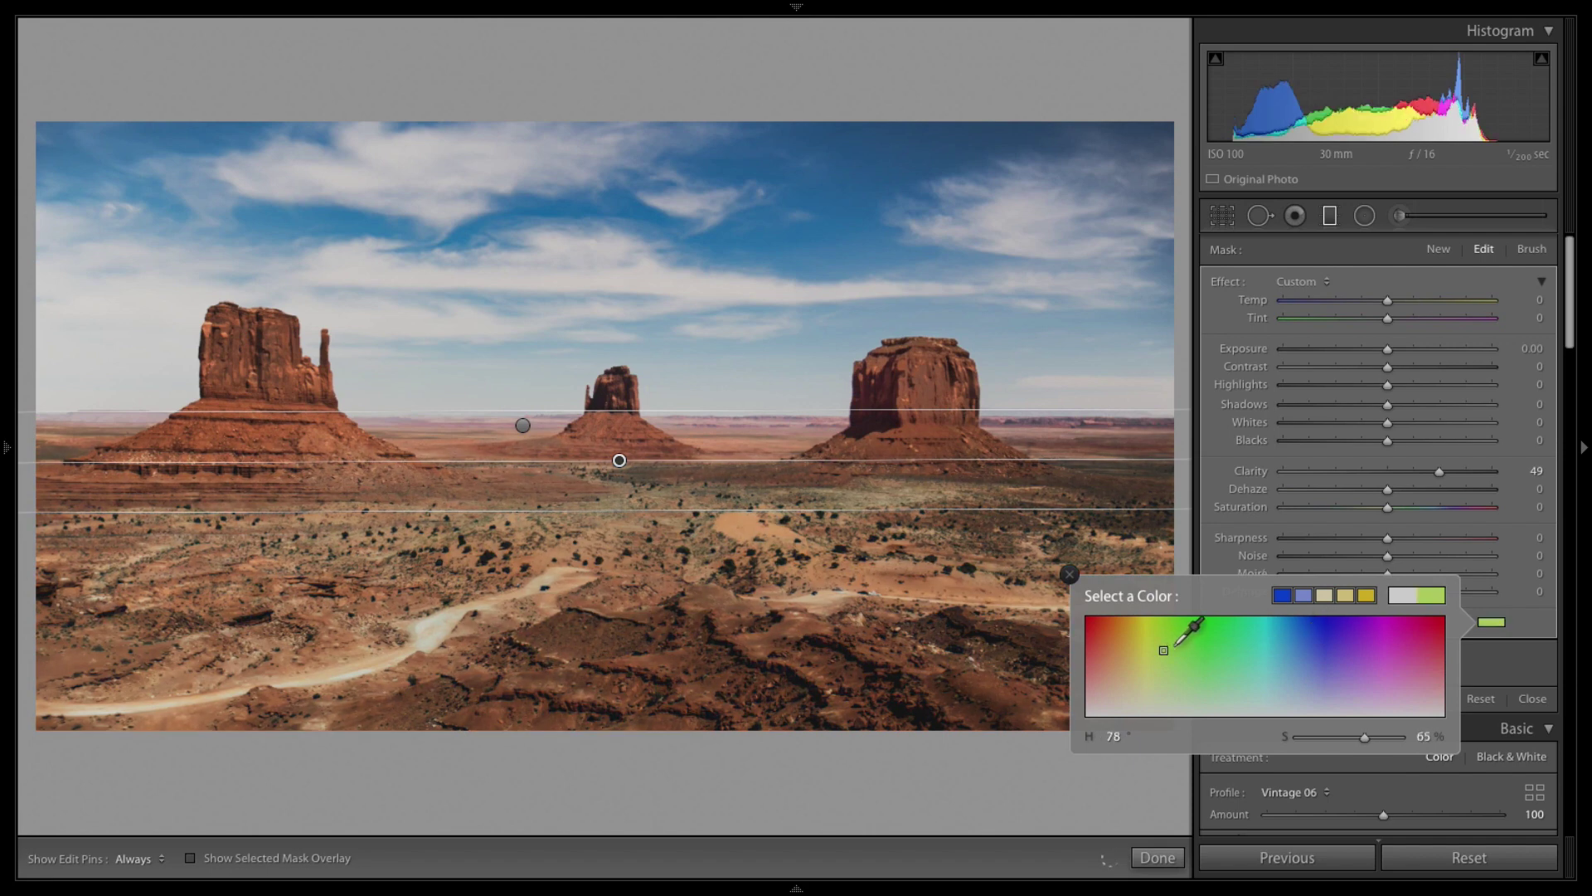
{"action": "mouse_move", "coordinate": [1261, 630]}
{"action": "left_mouse_down"}
{"action": "mouse_move", "coordinate": [1421, 632]}
{"action": "mouse_move", "coordinate": [1405, 644]}
{"action": "left_mouse_up"}
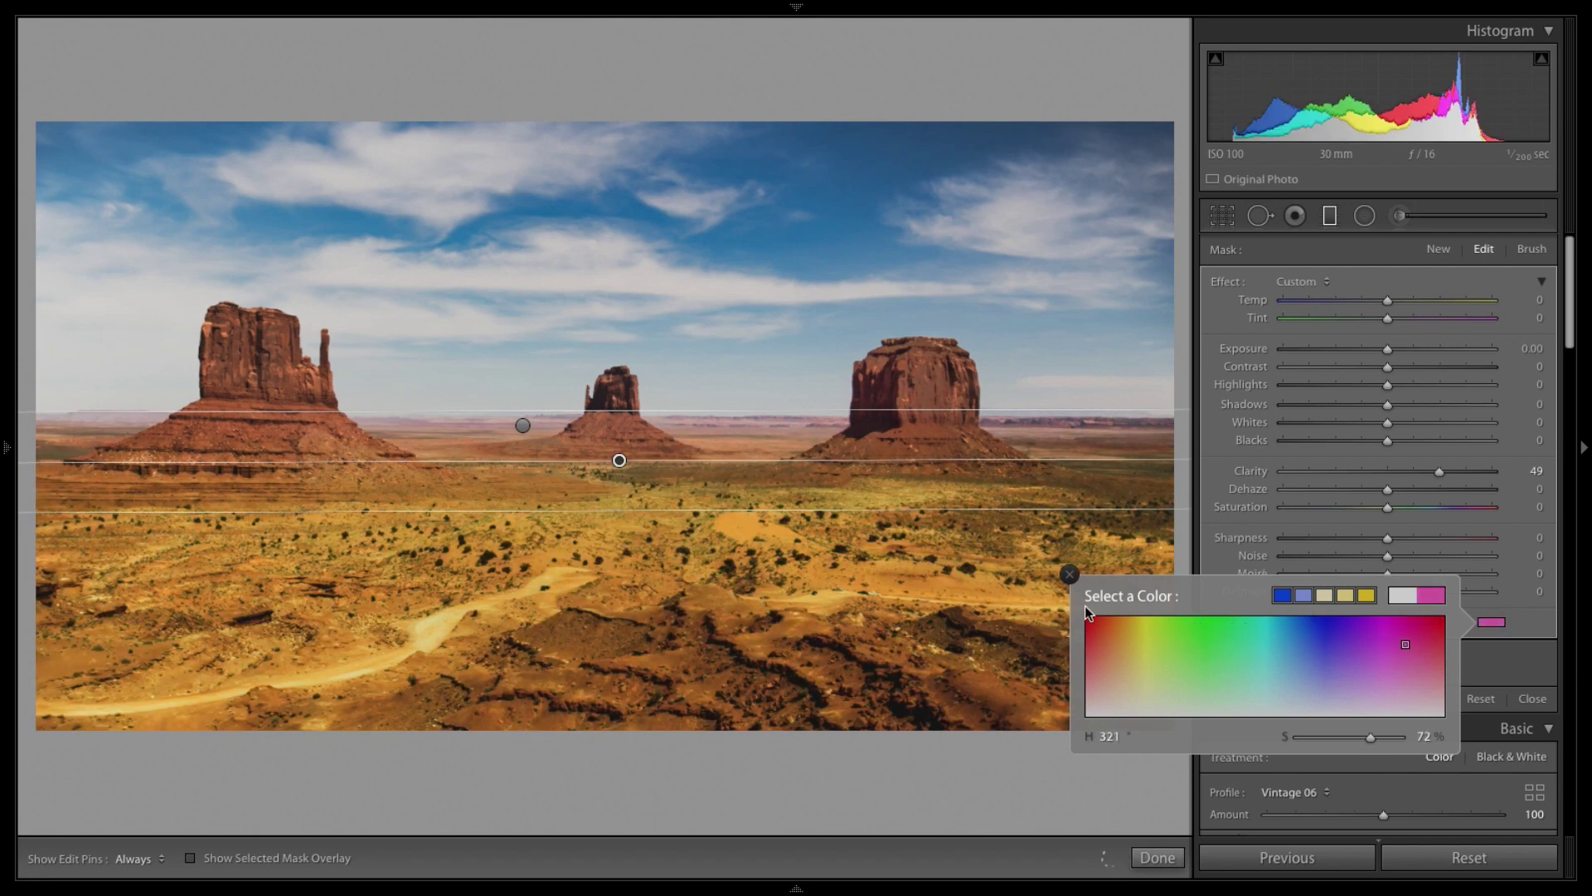
{"action": "mouse_move", "coordinate": [1088, 616]}
{"action": "left_mouse_down"}
{"action": "mouse_move", "coordinate": [1132, 704]}
{"action": "mouse_move", "coordinate": [1082, 725]}
{"action": "left_mouse_up"}
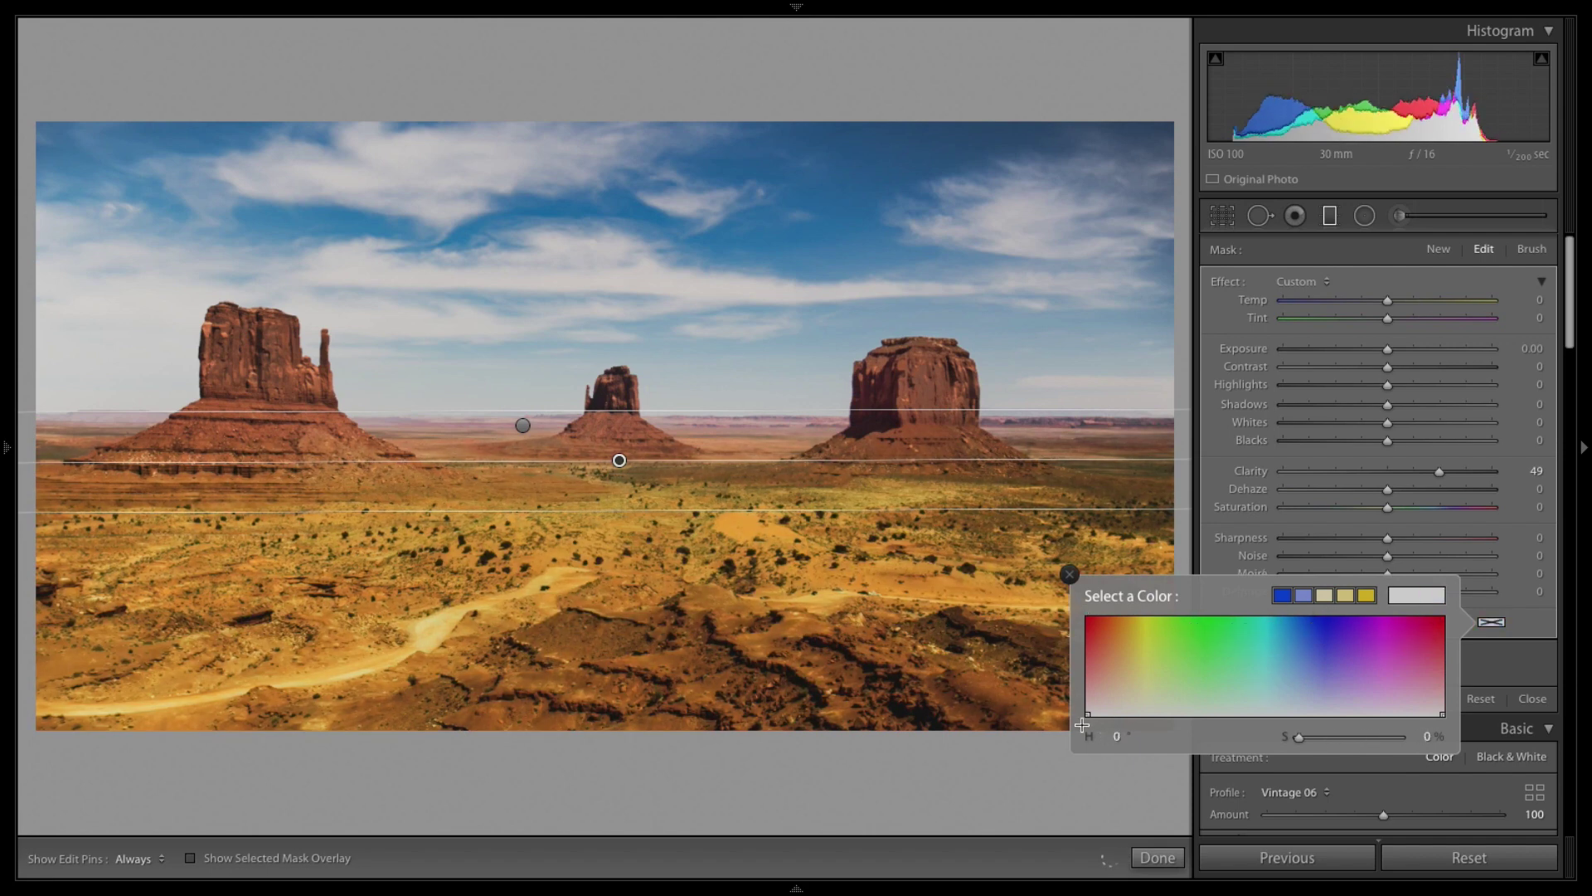
{"action": "left_click", "coordinate": [1070, 575]}
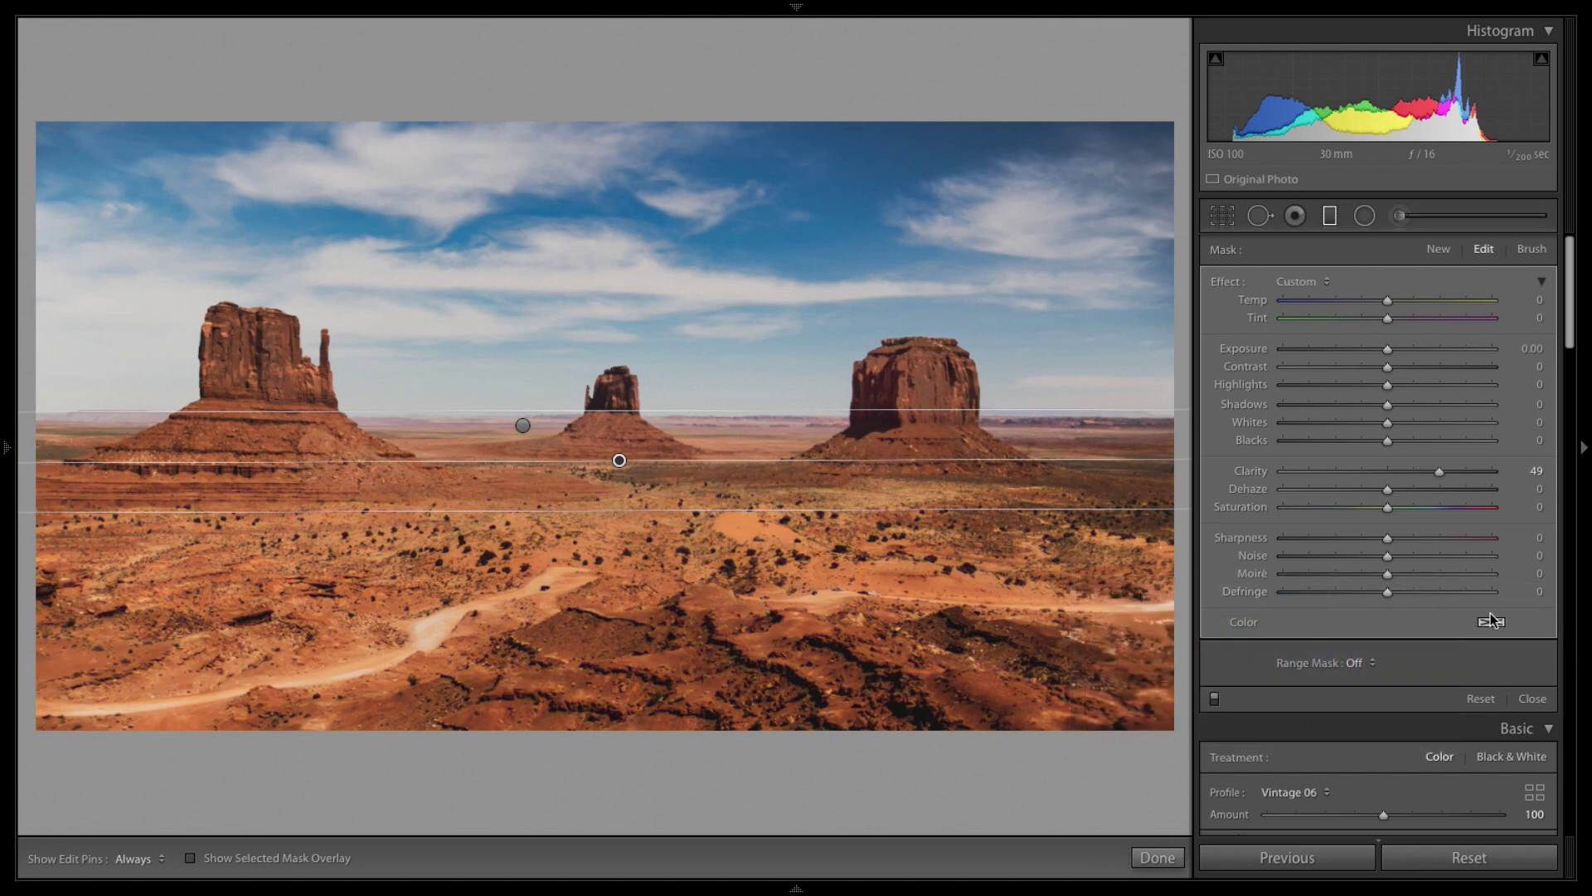
Compare the photo with the graduated filters switched off and on.
{"action": "left_click", "coordinate": [1213, 698]}
{"action": "left_click", "coordinate": [1213, 699]}
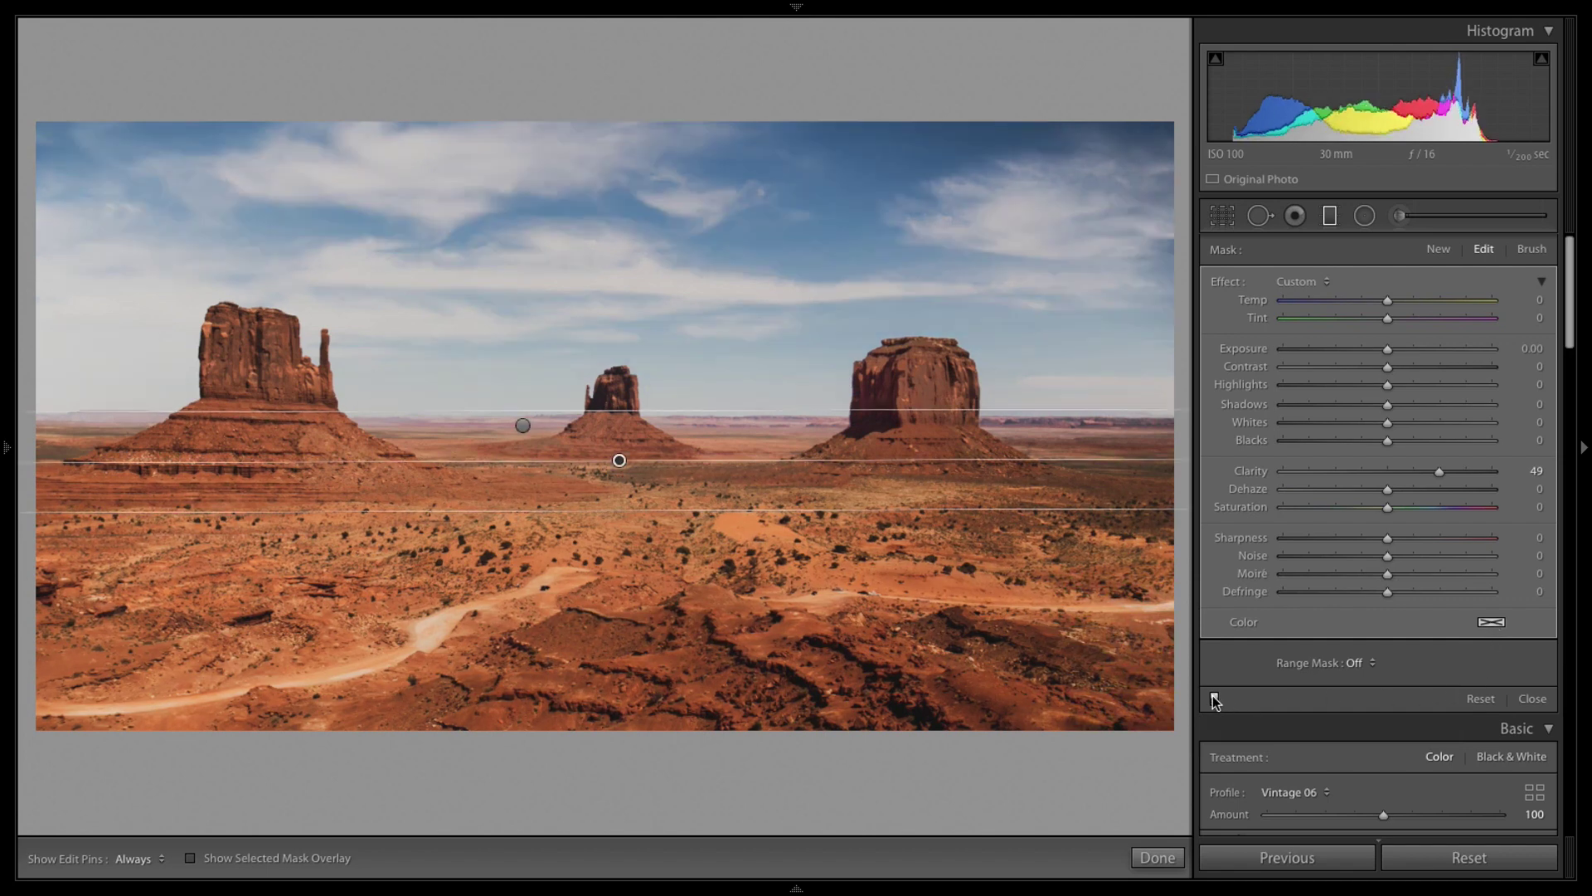
{"action": "left_click", "coordinate": [1213, 698]}
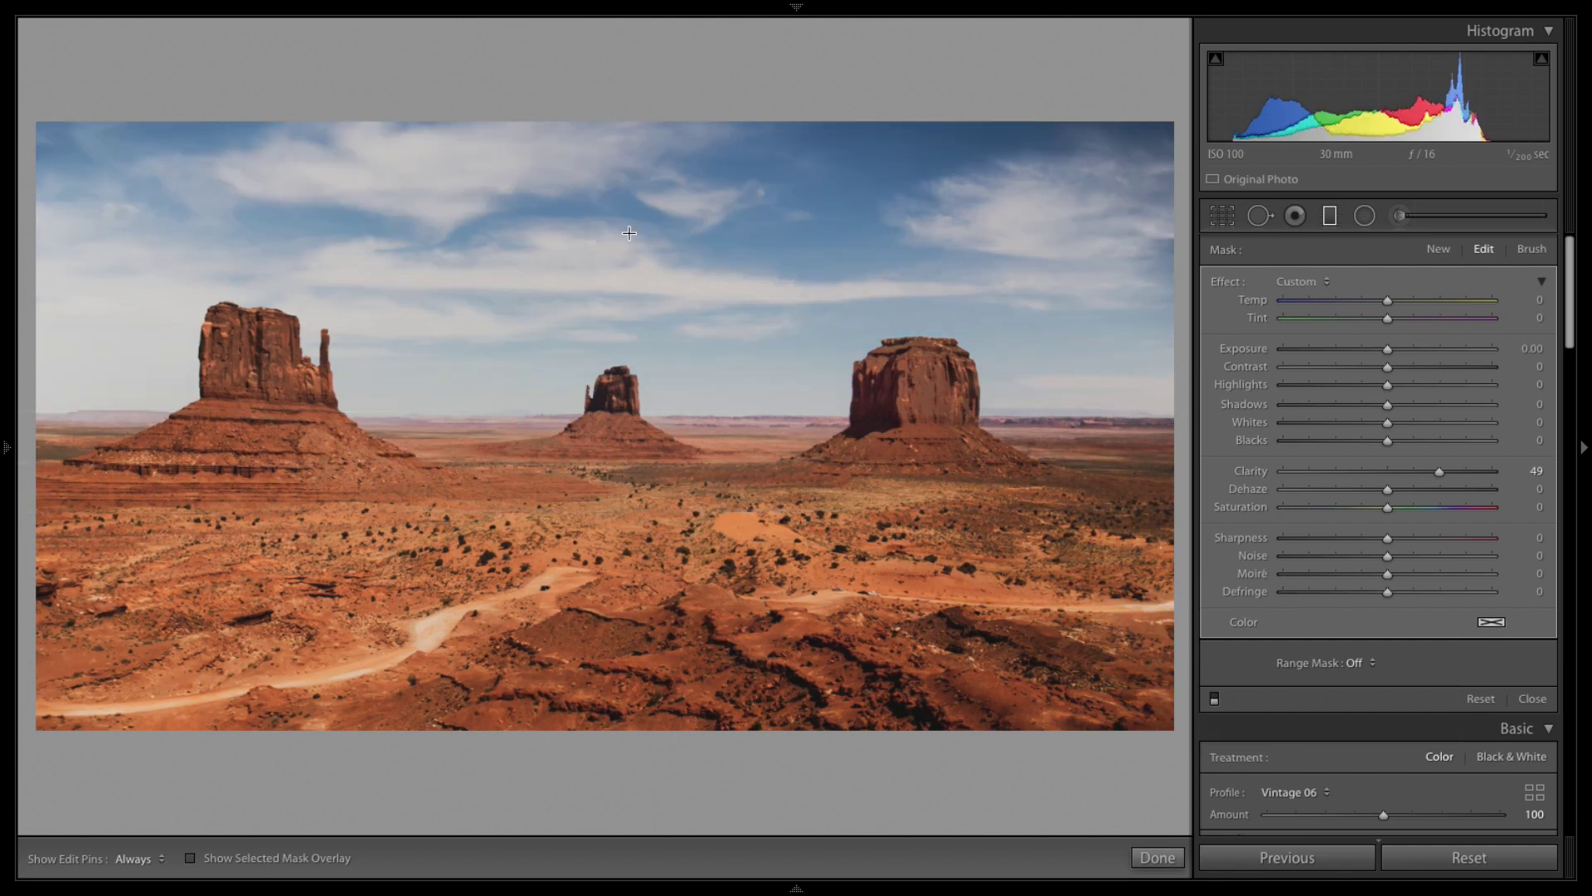
{"action": "left_click", "coordinate": [1213, 698]}
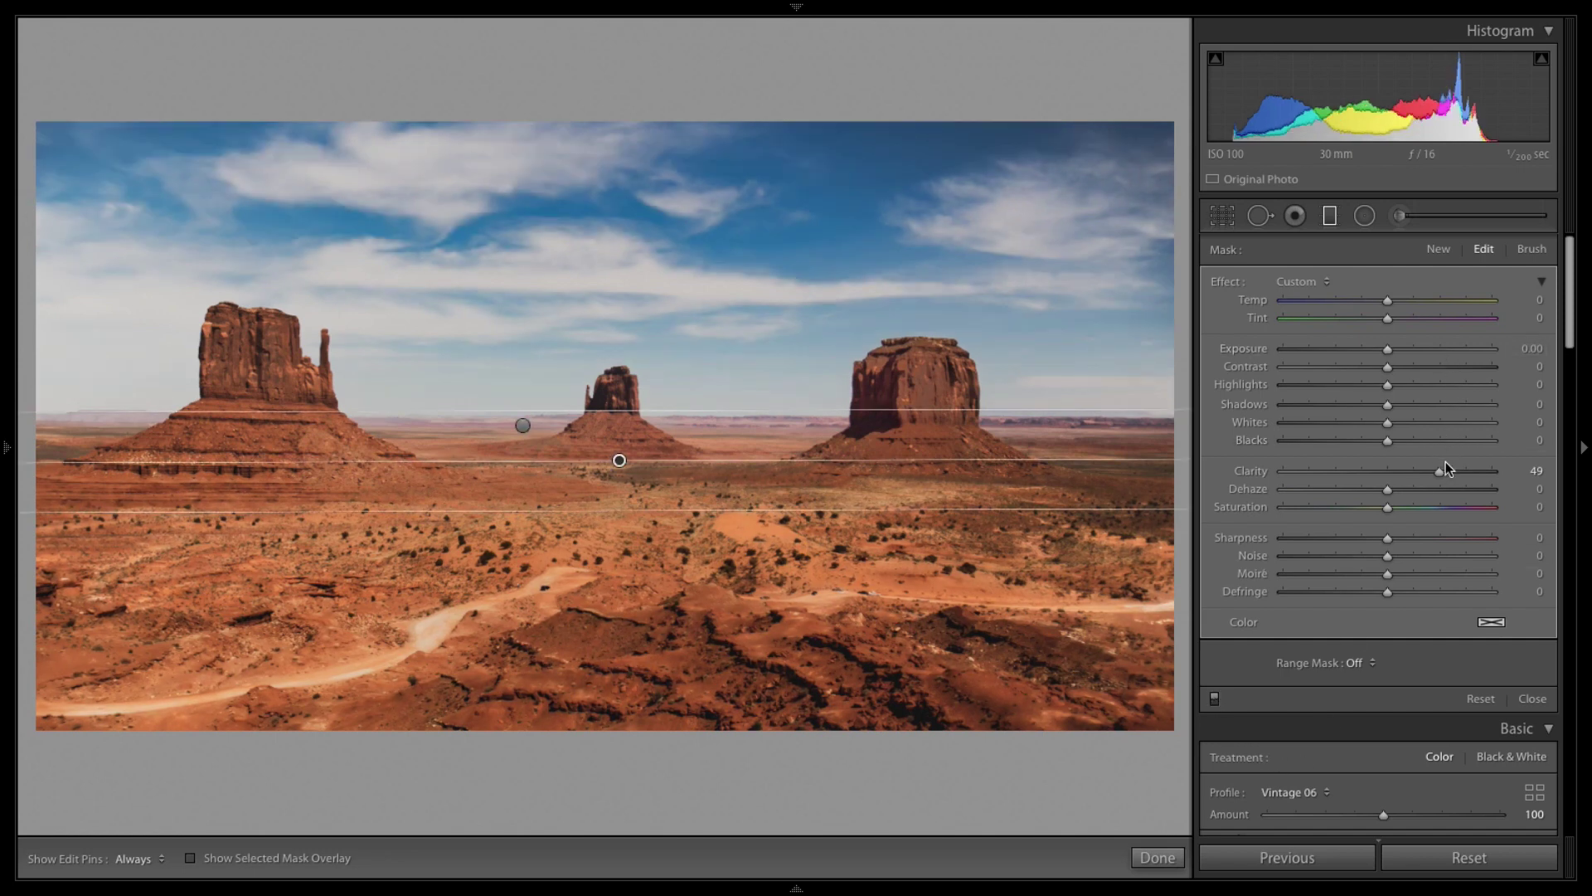
Set the foreground filter's Clarity to 34, try Dehaze at 44 and reset it, raise Clarity slightly and finish the filter.
{"action": "left_click_drag", "start_coordinate": [1423, 479], "coordinate": [1421, 481]}
{"action": "left_click", "coordinate": [1410, 488]}
{"action": "left_click", "coordinate": [1432, 486]}
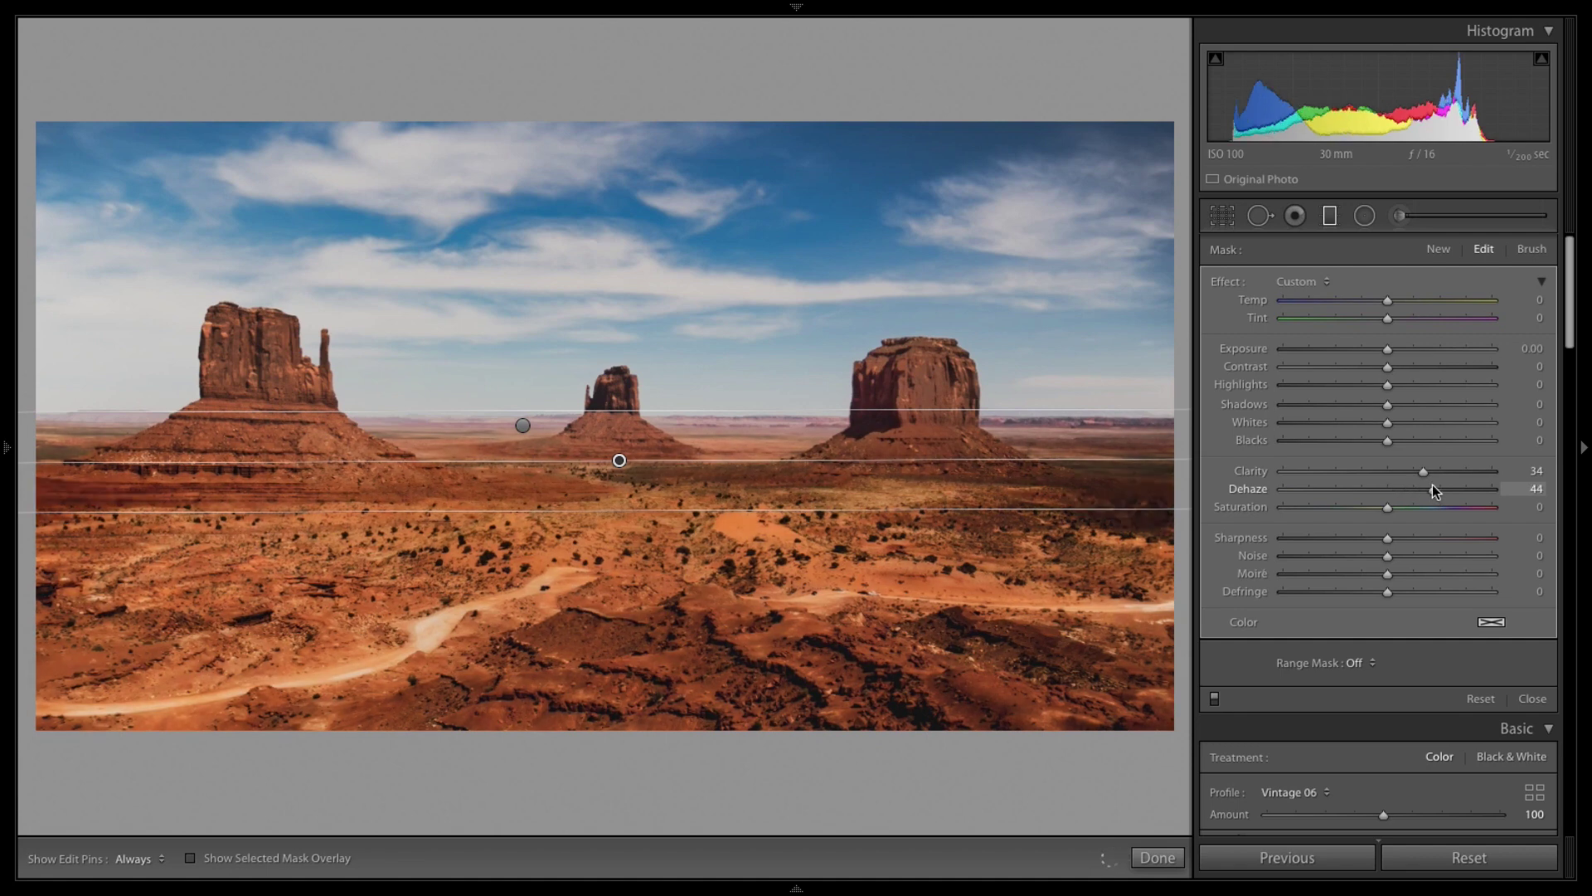
{"action": "double_click", "coordinate": [1431, 486]}
{"action": "left_click_drag", "start_coordinate": [1426, 469], "coordinate": [1431, 469]}
{"action": "left_click", "coordinate": [1157, 857]}
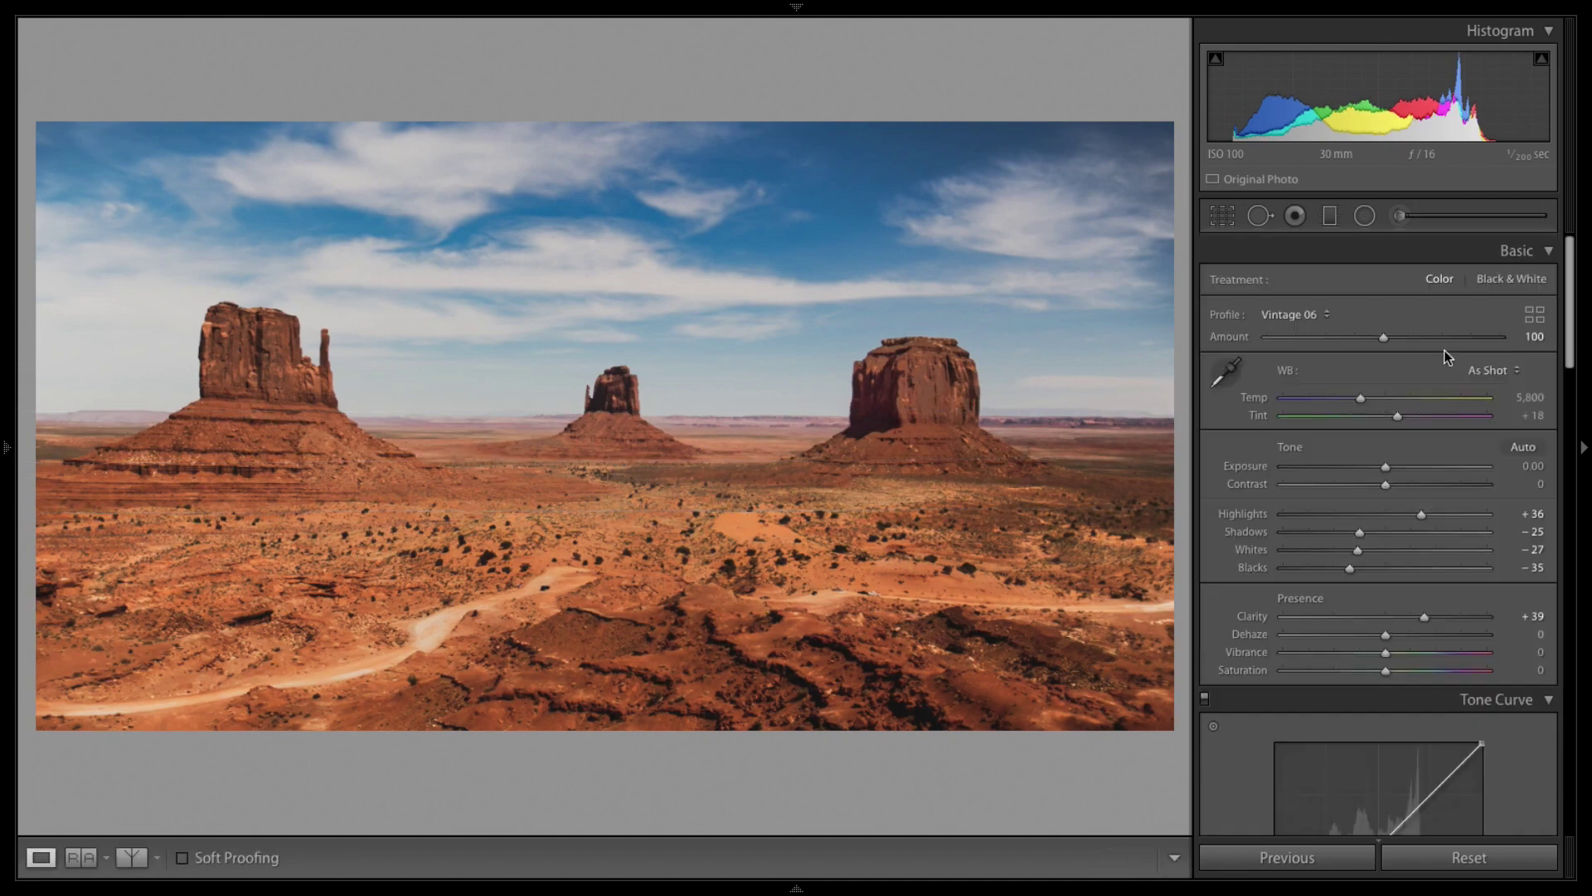
Compare the photo including the new foreground filter with its before version.
{"action": "key", "text": "backslash"}
{"action": "key", "text": "backslash"}
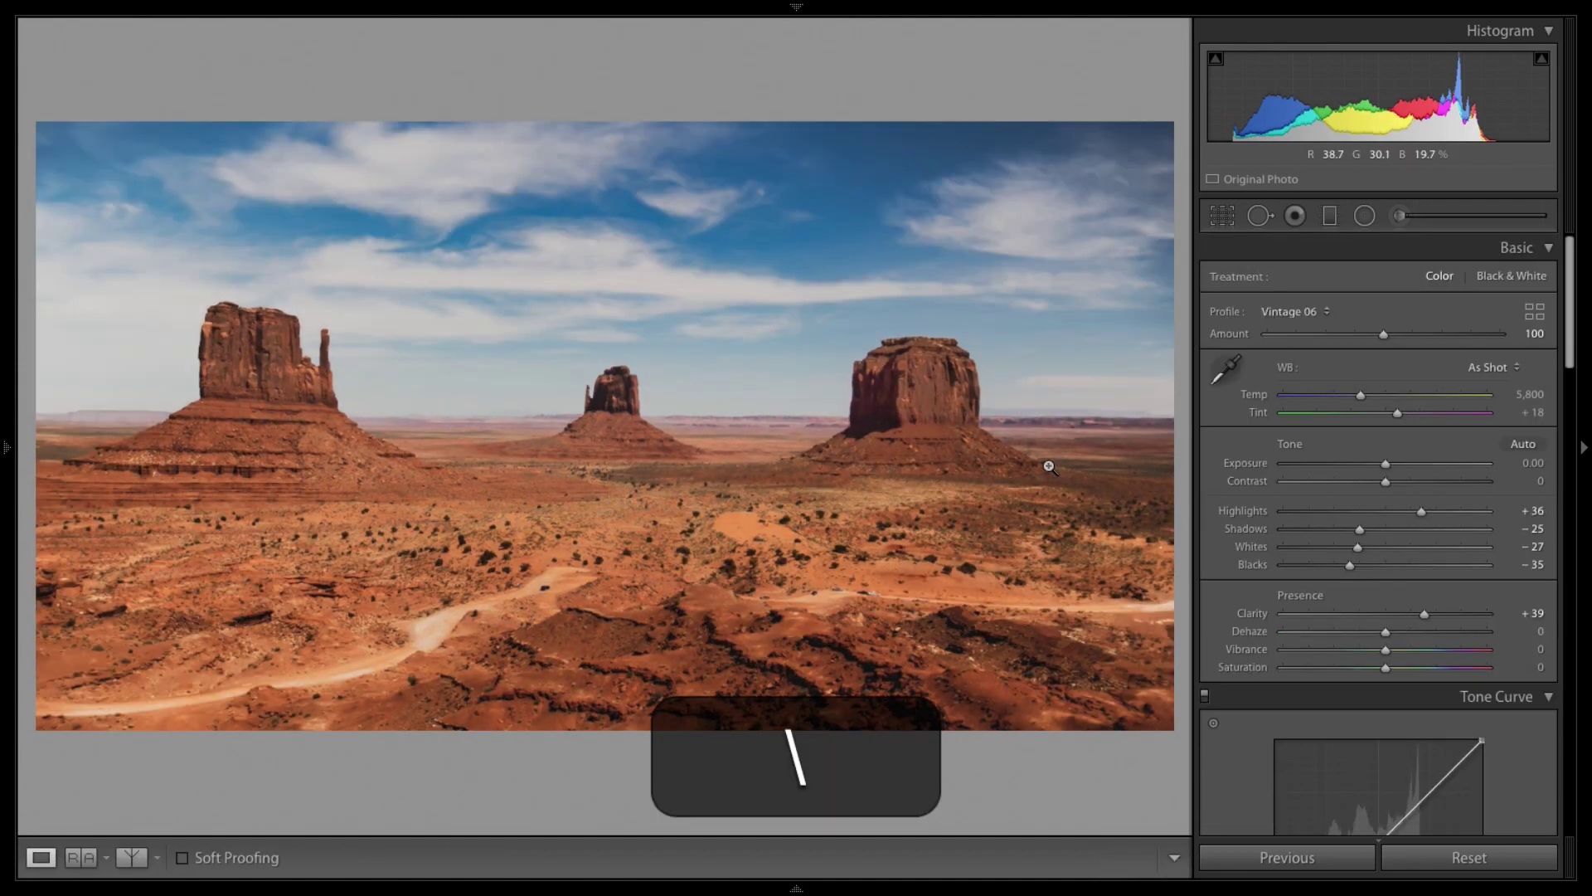
{"action": "key", "text": "backslash"}
{"action": "key", "text": "backslash"}
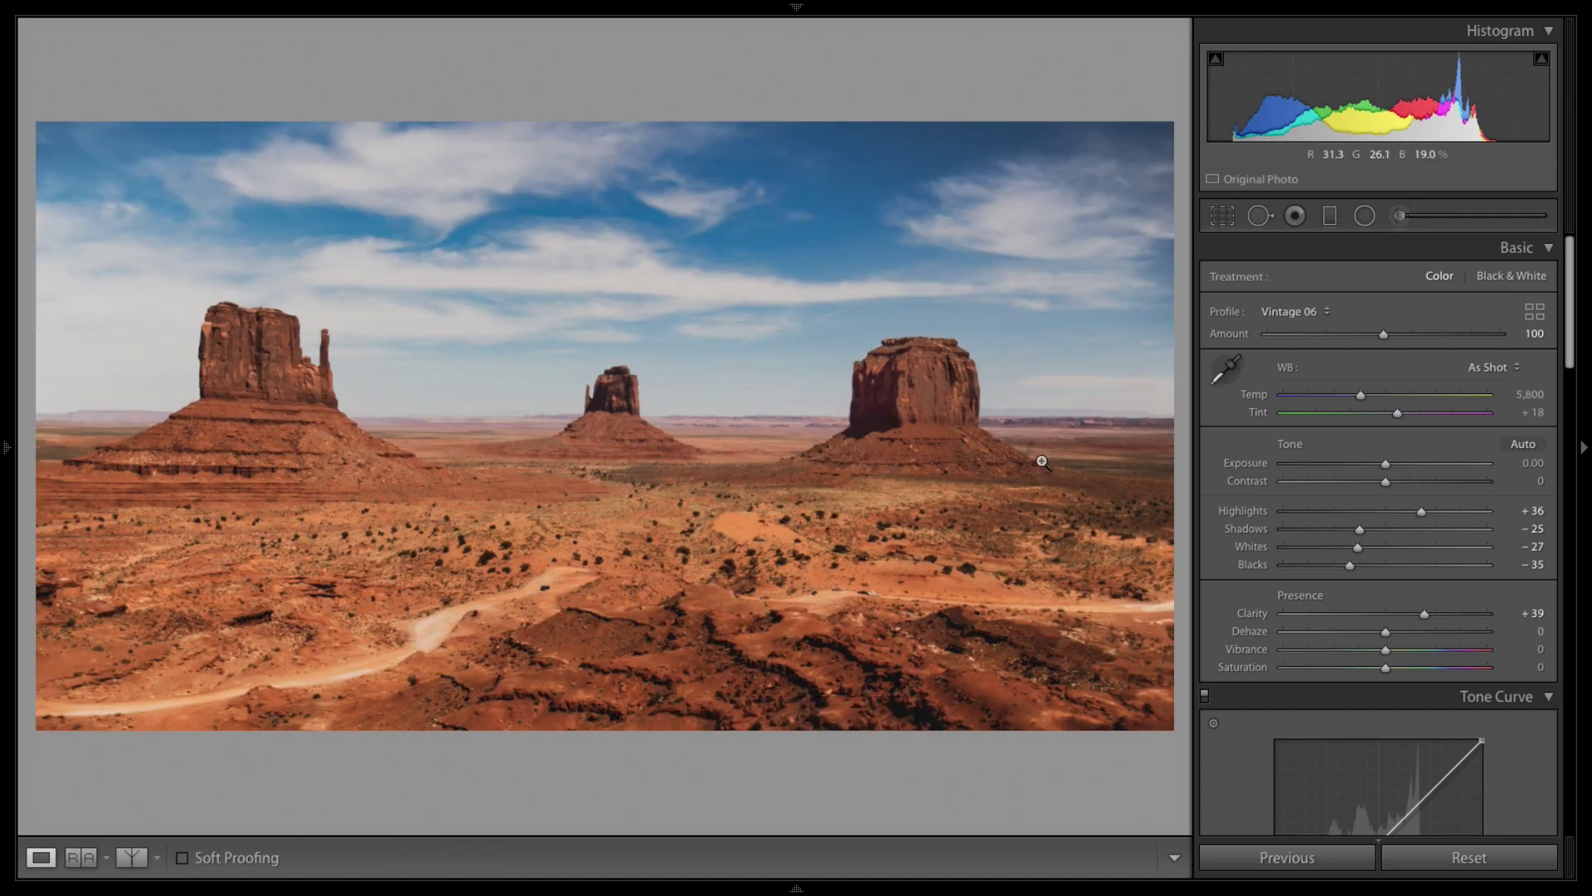